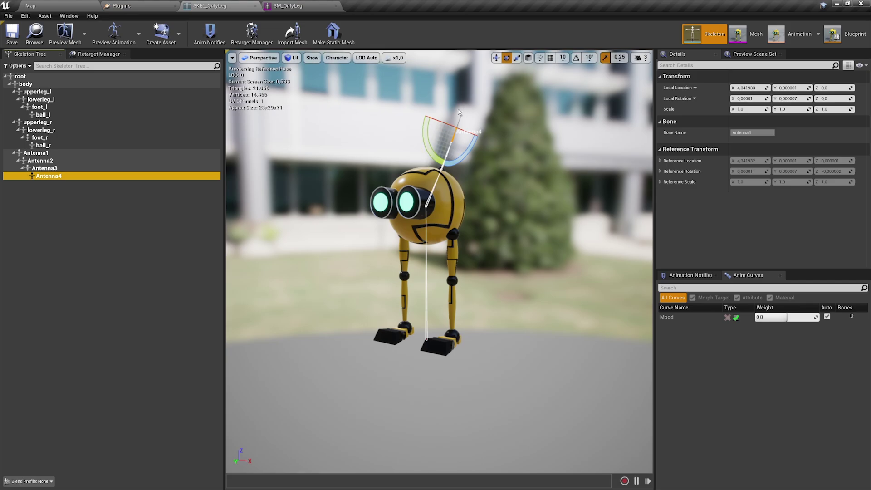
# - Examine the robot's antenna bone chain in the skeleton preview from the opposite side
pyautogui.press('a')
pyautogui.moveTo(426, 162); pyautogui.dragTo(556, 152, button='right')
pyautogui.press('w')
pyautogui.press('s')
pyautogui.moveTo(454, 123); pyautogui.dragTo(455, 124, button='right')
pyautogui.press('s')
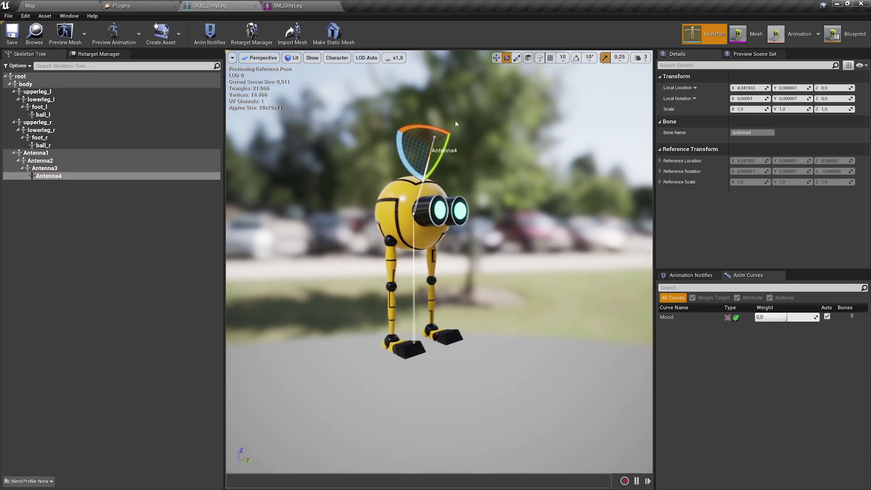
# - Open the SM_OnlyLeg skeletal mesh and review its material slots and LOD settings
pyautogui.click(49, 7)
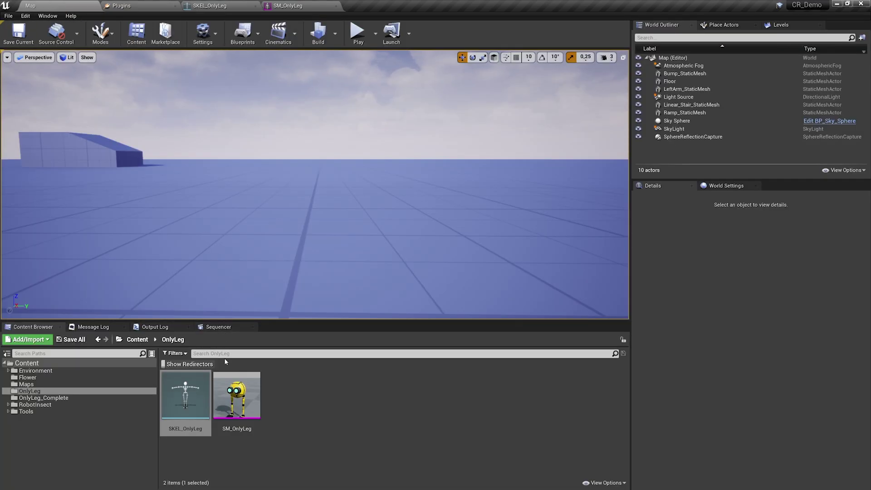
pyautogui.click(249, 394)
pyautogui.doubleClick(249, 393)
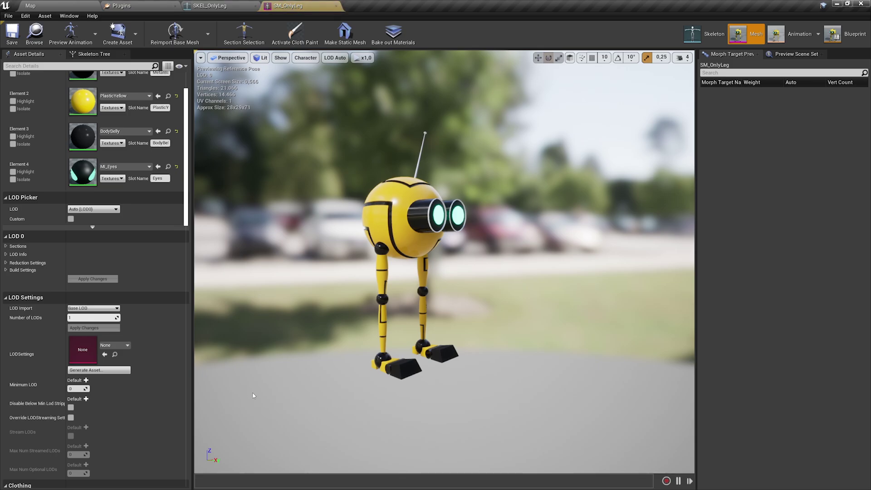
pyautogui.scroll(2, 104, 174)
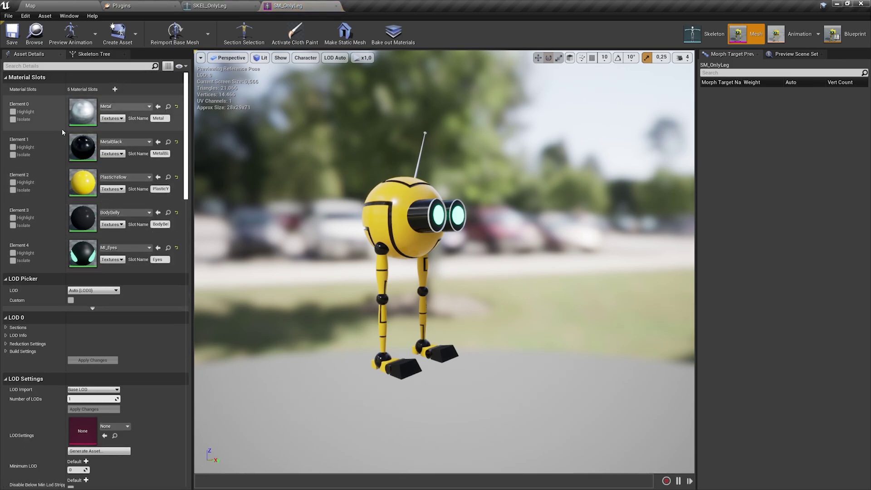
pyautogui.scroll(-3, 93, 303)
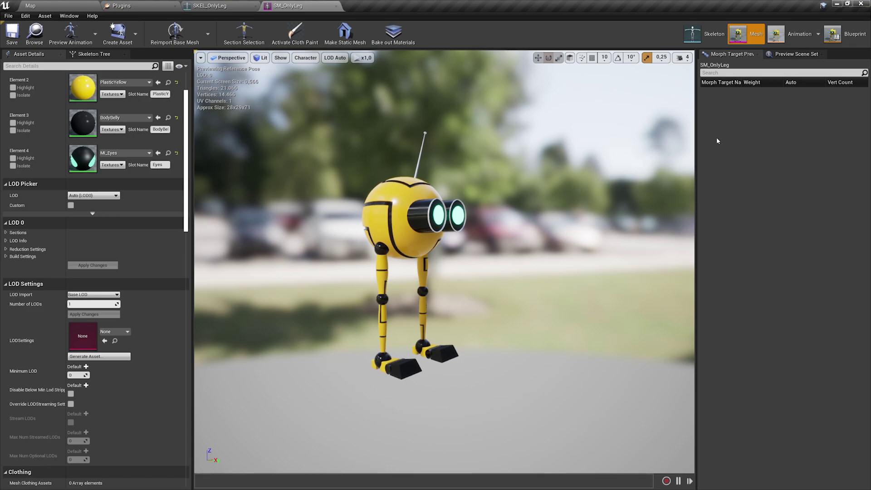
# - Create a Control Rig from the SM_OnlyLeg skeletal mesh and open it for editing
pyautogui.click(59, 5)
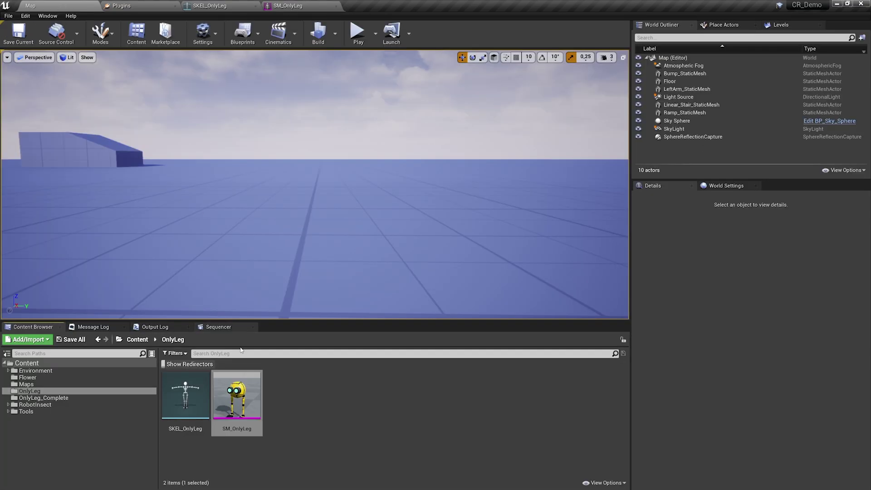
pyautogui.rightClick(230, 418)
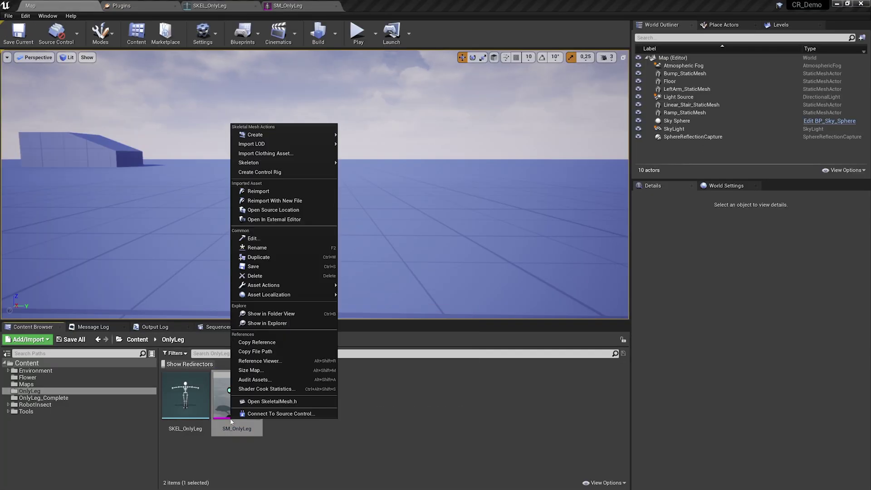
pyautogui.click(260, 173)
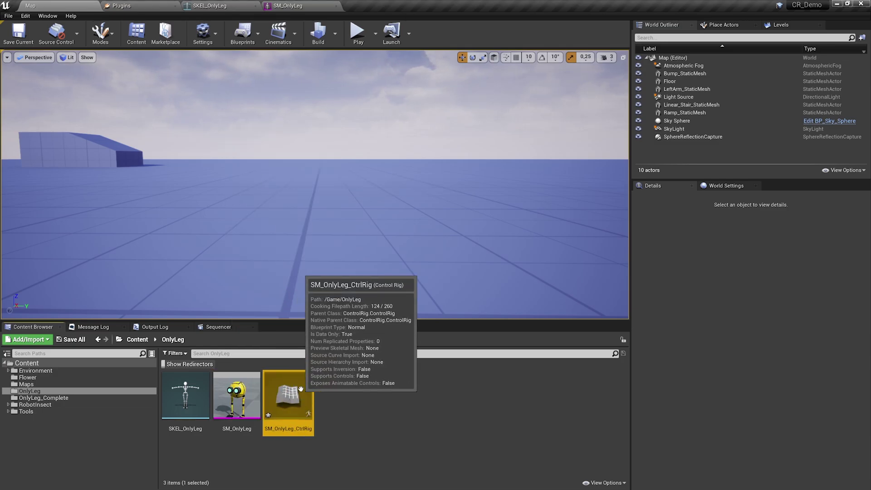
pyautogui.doubleClick(275, 407)
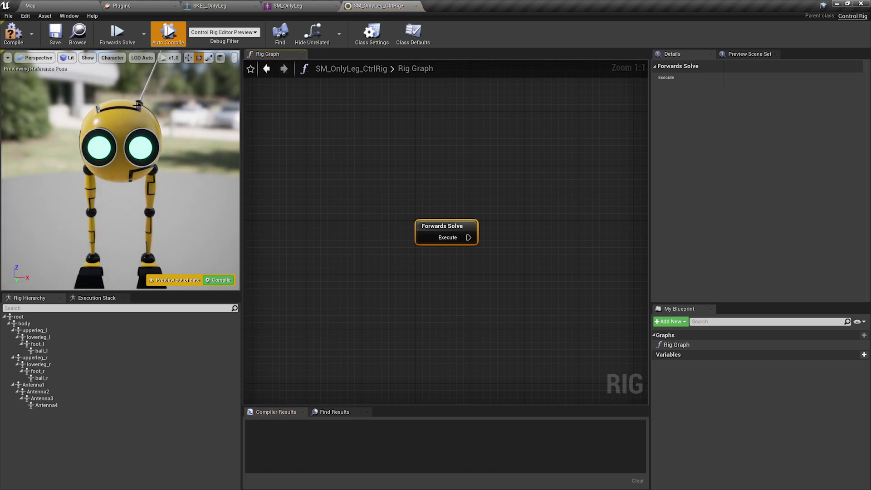
# - Check the rig's preview mesh in the preview scene settings and view the robot from an angle
pyautogui.moveTo(136, 105); pyautogui.dragTo(91, 111)
pyautogui.click(749, 54)
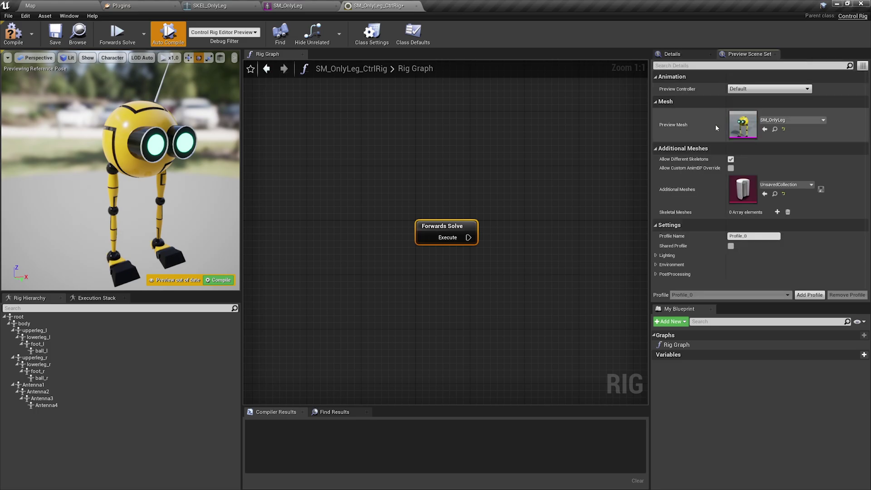
pyautogui.click(778, 121)
pyautogui.click(778, 123)
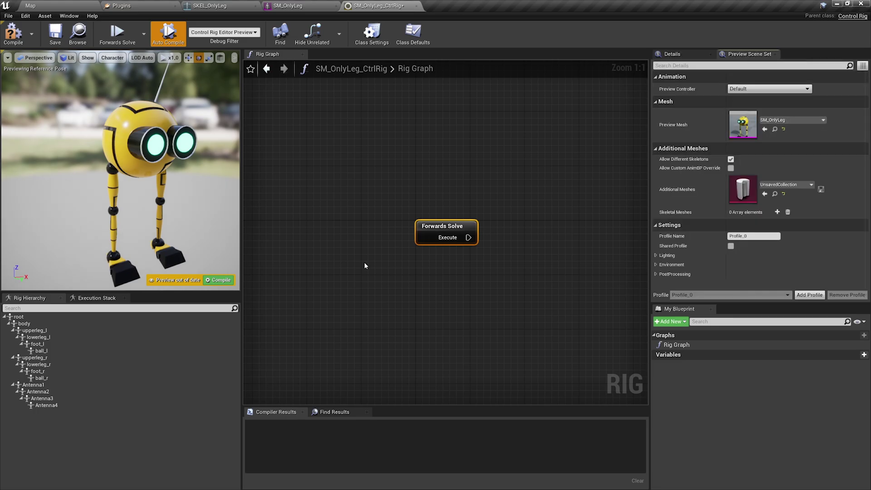
# - Refresh the rig's bone hierarchy from the SM_OnlyLeg skeletal mesh
pyautogui.click(49, 318)
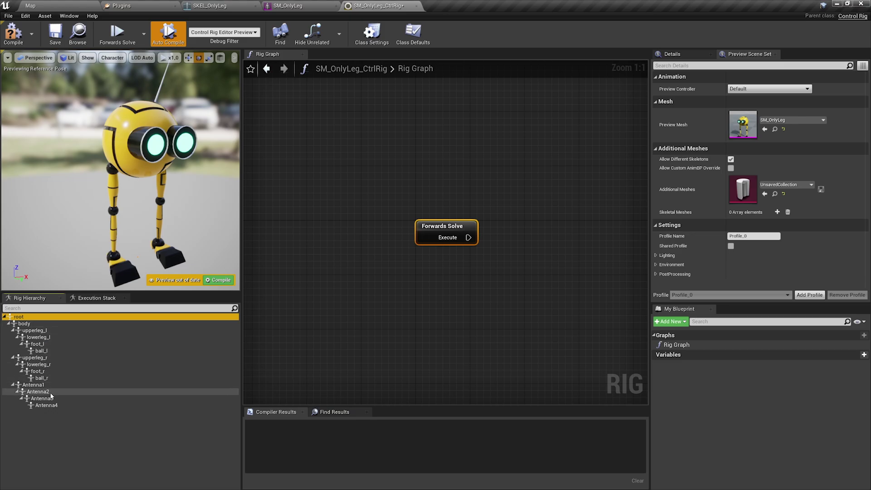
pyautogui.keyDown('shift'); pyautogui.click(47, 406); pyautogui.keyUp('shift')
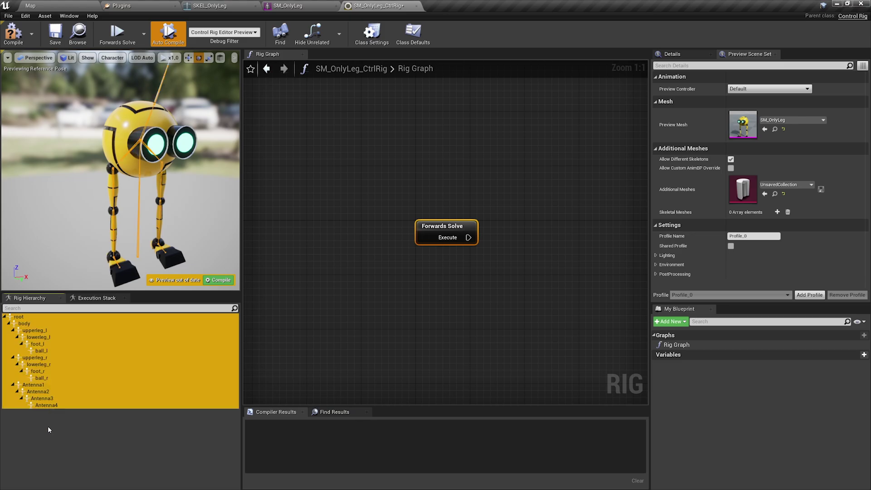
pyautogui.click(48, 426)
pyautogui.rightClick(49, 429)
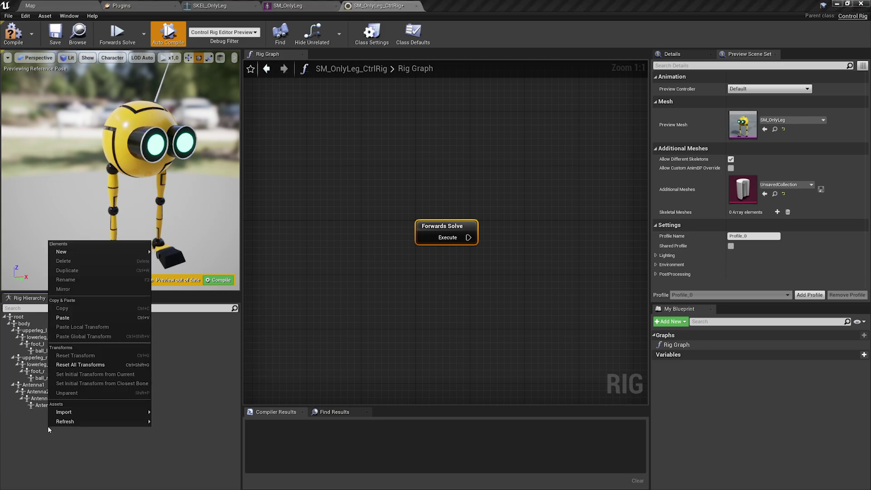
pyautogui.moveTo(136, 422)
pyautogui.click(168, 433)
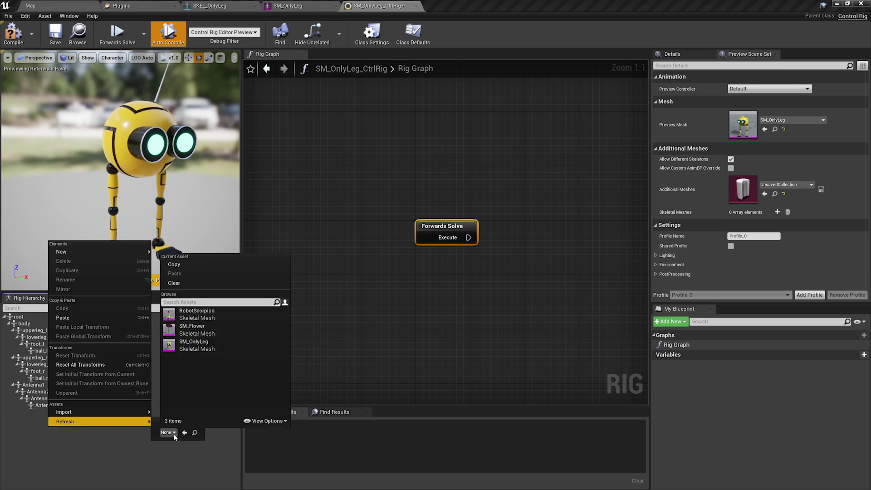
pyautogui.click(206, 349)
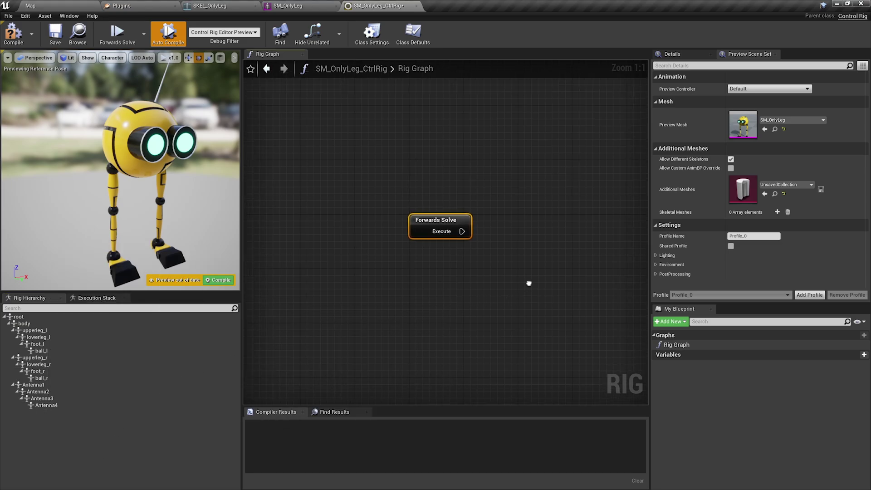
# - Inspect the foot_l bone's transform details and look over the list of available editor windows
pyautogui.moveTo(529, 284); pyautogui.dragTo(425, 235, button='right')
pyautogui.moveTo(518, 203); pyautogui.dragTo(502, 219, button='right')
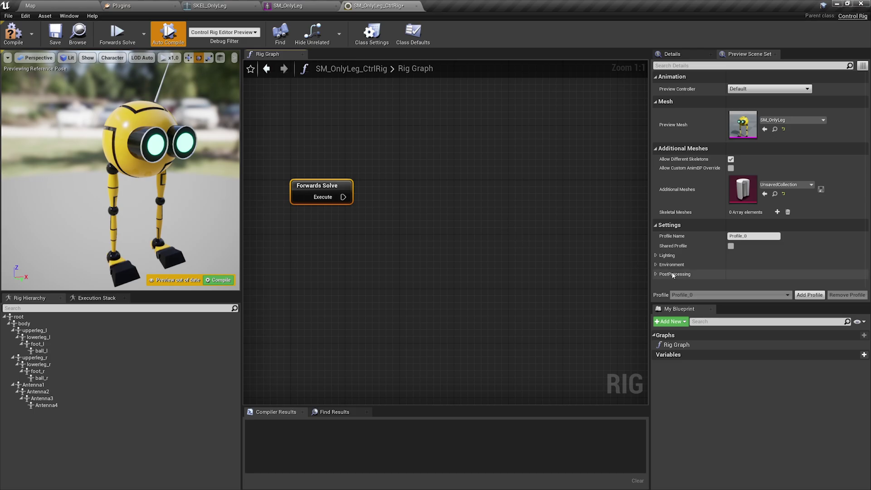
pyautogui.click(682, 55)
pyautogui.click(68, 344)
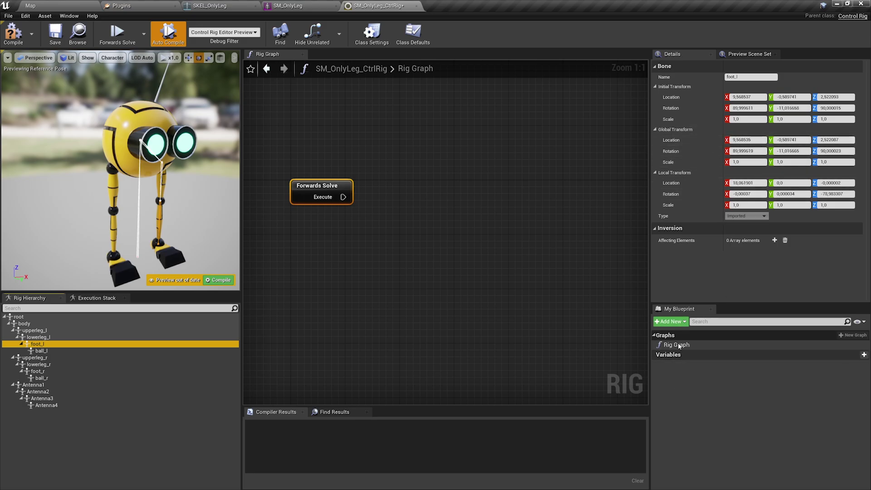
pyautogui.click(71, 17)
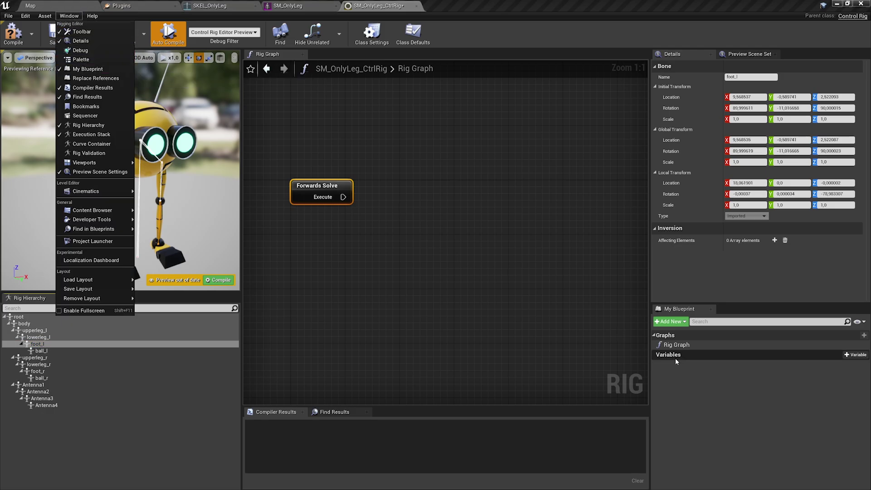
pyautogui.click(425, 246)
pyautogui.moveTo(431, 199); pyautogui.dragTo(420, 186, button='right')
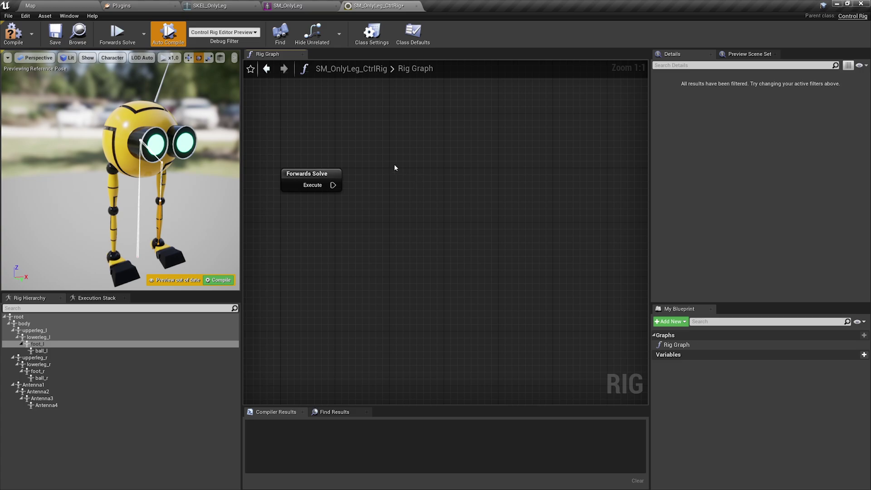
# - Inspect the Forwards Solve node and review the available solve events without changing the current one
pyautogui.click(325, 172)
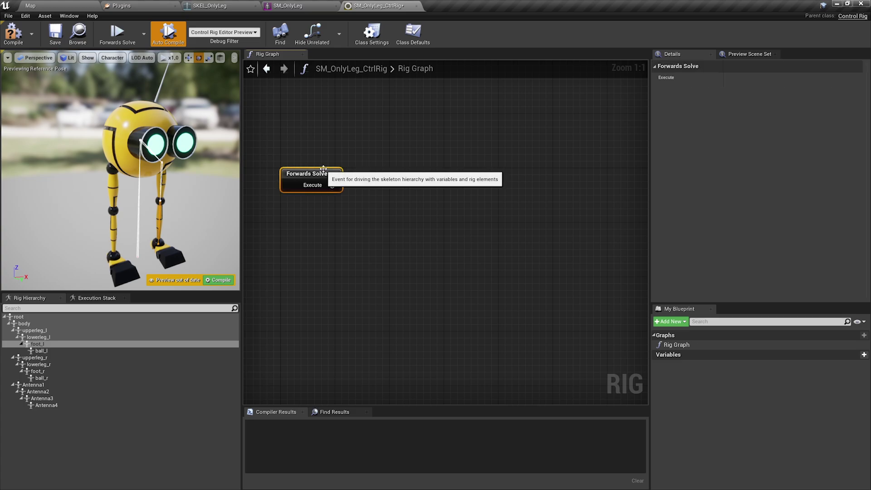
pyautogui.click(143, 34)
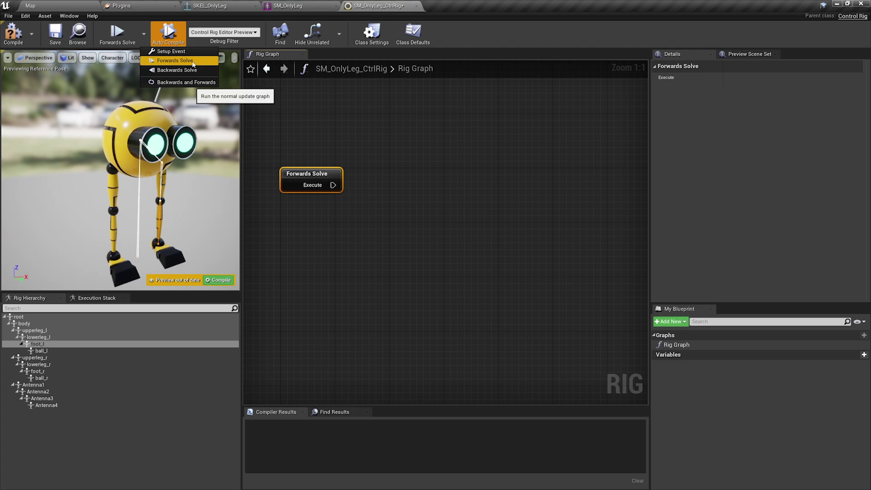
pyautogui.click(339, 144)
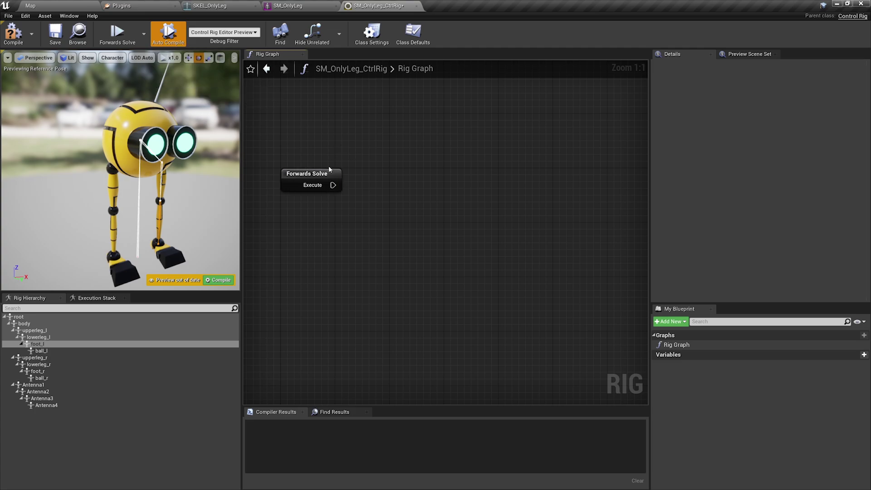
# - Add a Draw Hierarchy node to the Forwards Solve execution output, align it beside that node and set its thickness to 0,5
pyautogui.click(190, 196)
pyautogui.moveTo(370, 186); pyautogui.dragTo(371, 186)
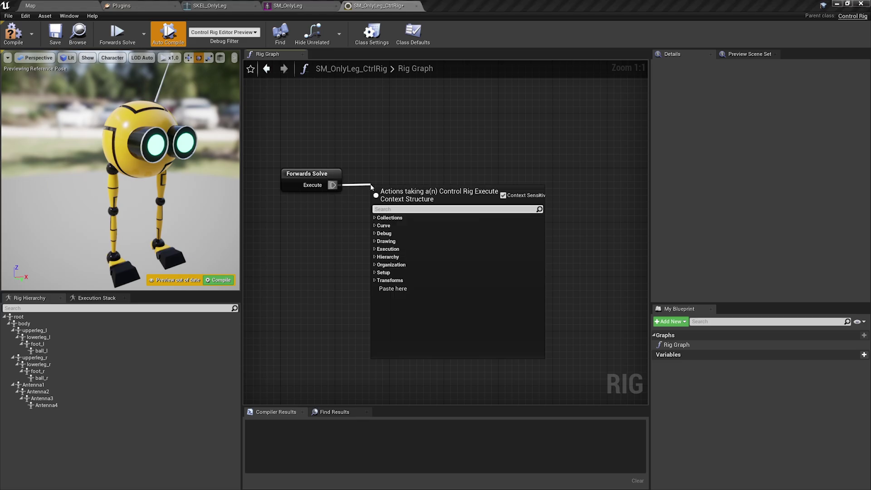
pyautogui.write('draw')
pyautogui.press('Down')
pyautogui.press('Return')
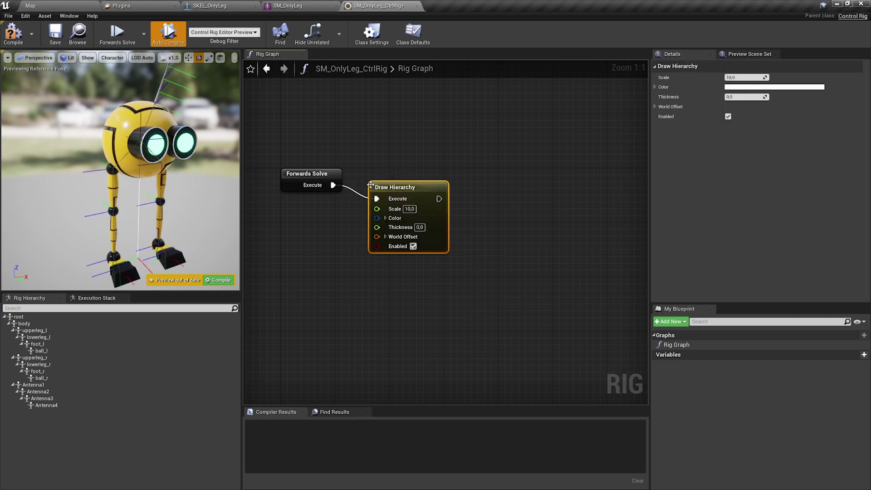
pyautogui.moveTo(403, 193); pyautogui.dragTo(403, 180)
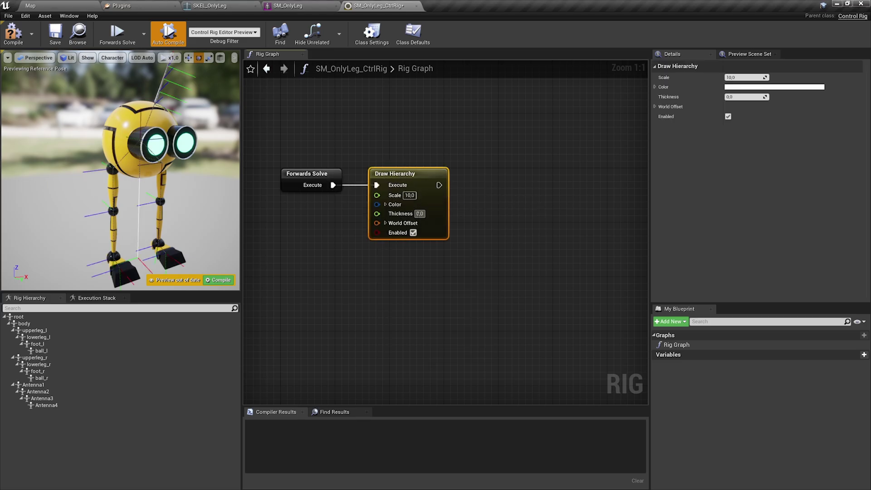
pyautogui.write('0,5')
pyautogui.press('Return')
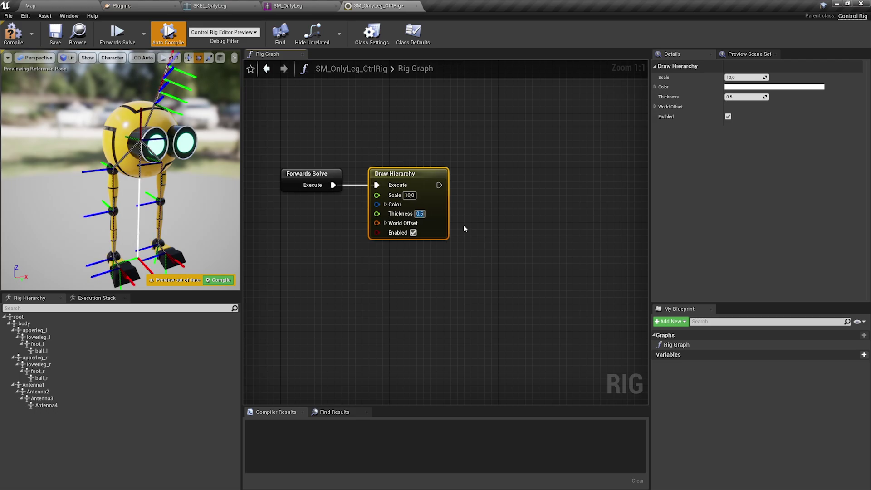
# - Examine the bone axes drawn on the robot's legs and antenna, and delete the Draw Hierarchy node
pyautogui.moveTo(121, 96)
pyautogui.mouseDown(button='right')
pyautogui.moveTo(182, 86)
pyautogui.moveTo(132, 87)
pyautogui.mouseUp(button='right')
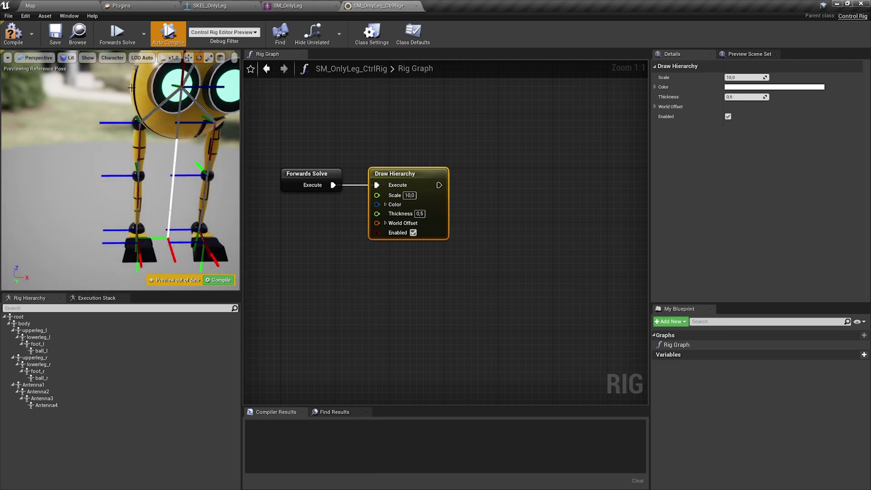
pyautogui.moveTo(142, 163); pyautogui.dragTo(137, 152, button='right')
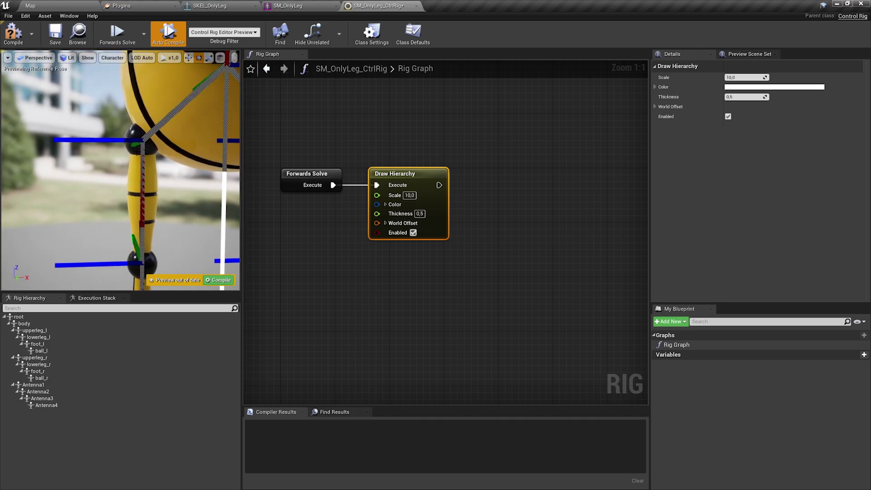
pyautogui.moveTo(191, 150); pyautogui.dragTo(173, 156, button='right')
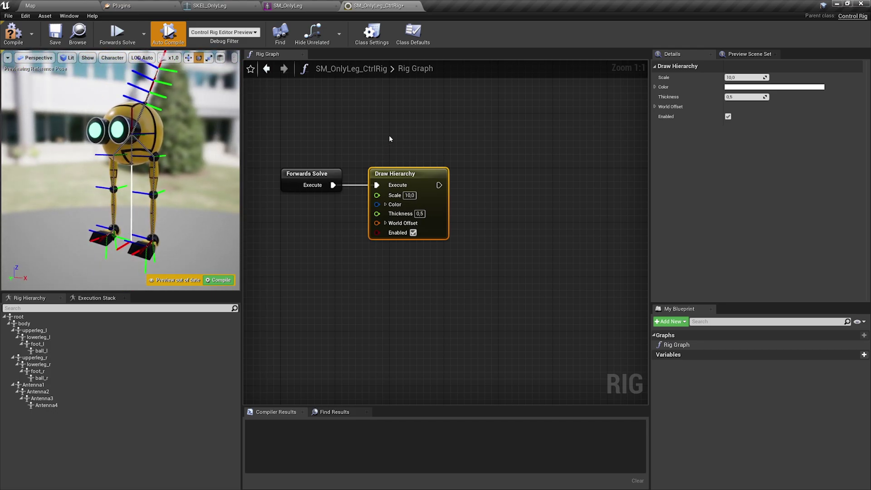
pyautogui.click(419, 184)
pyautogui.press('Delete')
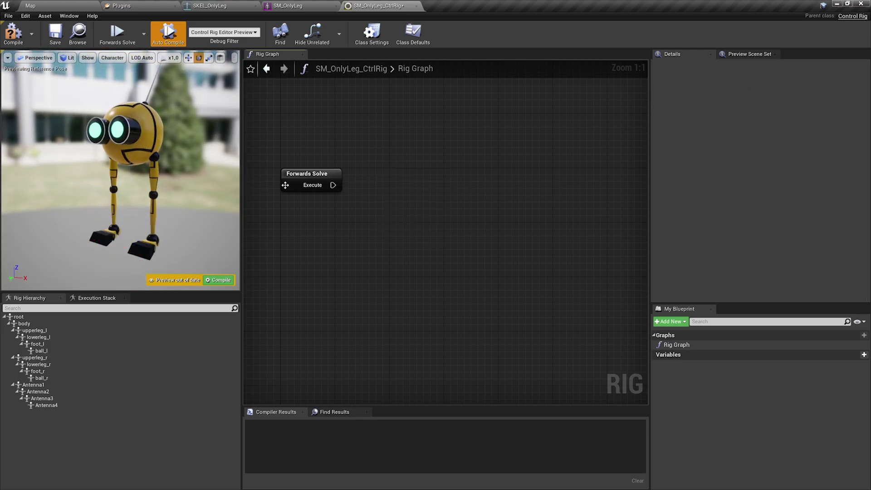
# - Inspect the foot_l, foot_r and body bones in the rig hierarchy, and clear the selection
pyautogui.click(62, 343)
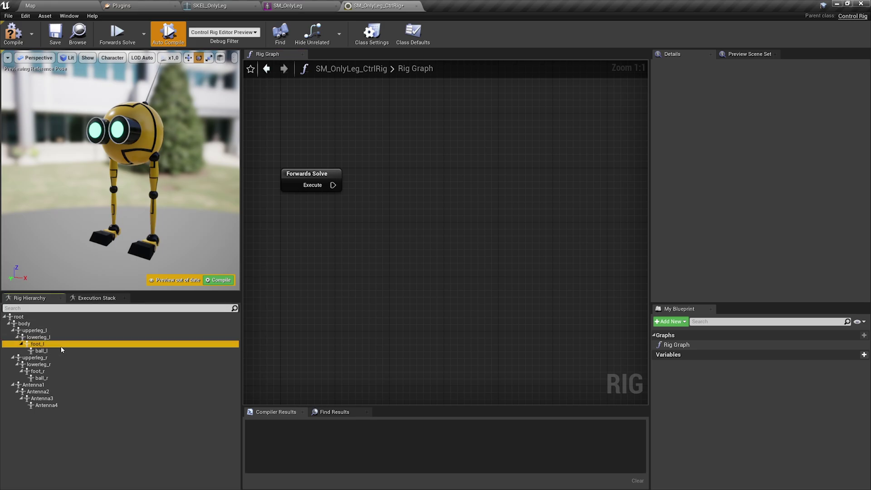
pyautogui.click(61, 370)
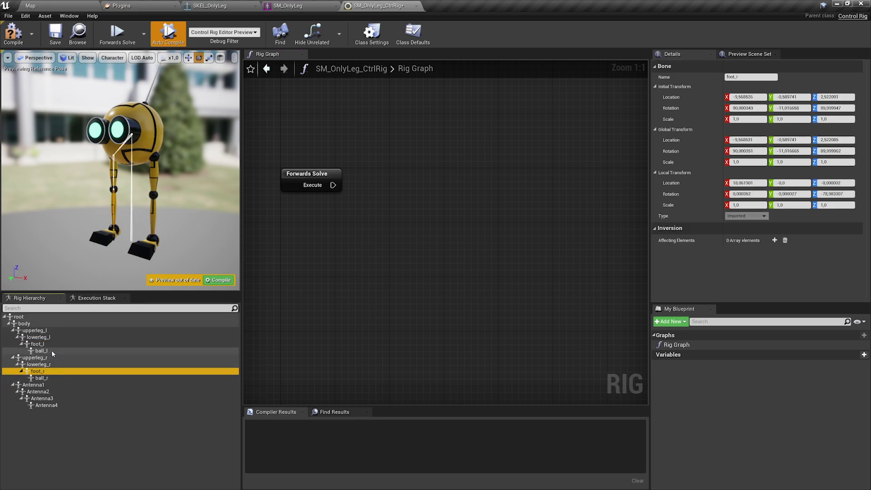
pyautogui.click(64, 323)
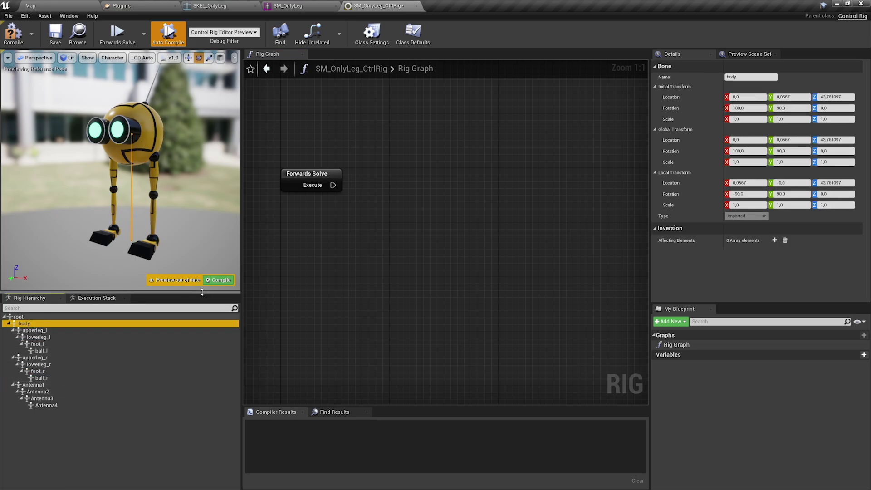
pyautogui.click(299, 238)
pyautogui.moveTo(361, 231); pyautogui.dragTo(370, 235, button='right')
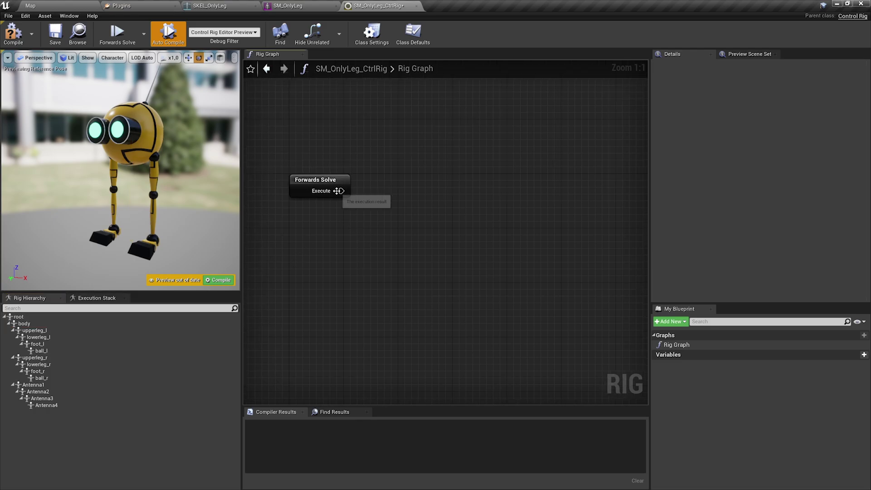
# - Add a Basic IK node to the Forwards Solve execution output and align it beside that node
pyautogui.moveTo(338, 191); pyautogui.dragTo(390, 196)
pyautogui.write('ik')
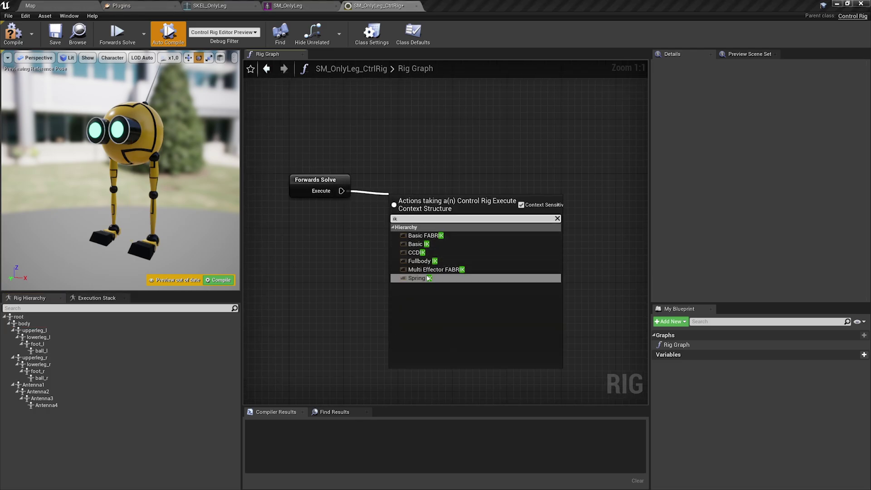
pyautogui.click(425, 245)
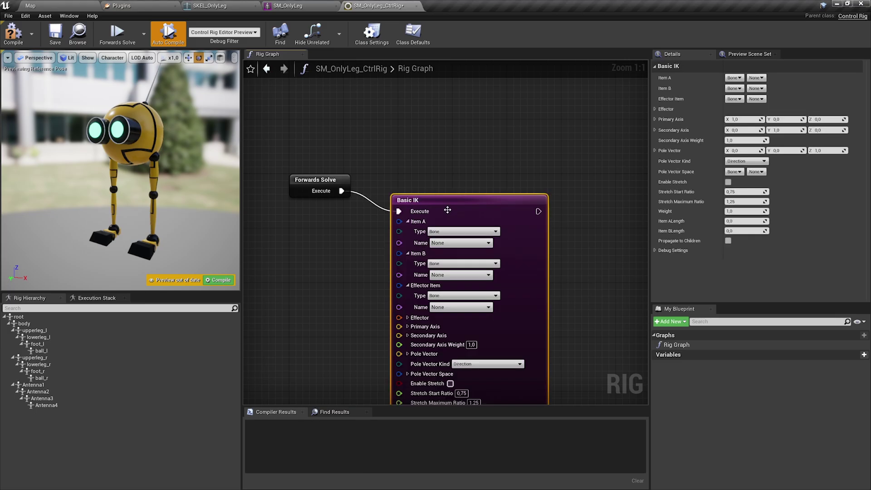
pyautogui.moveTo(463, 206); pyautogui.dragTo(470, 186)
# - Assign the left leg bones to the Basic IK node: upperleg_l as Item A, lowerleg_l as Item B and foot_l as Effector Item
pyautogui.click(51, 330)
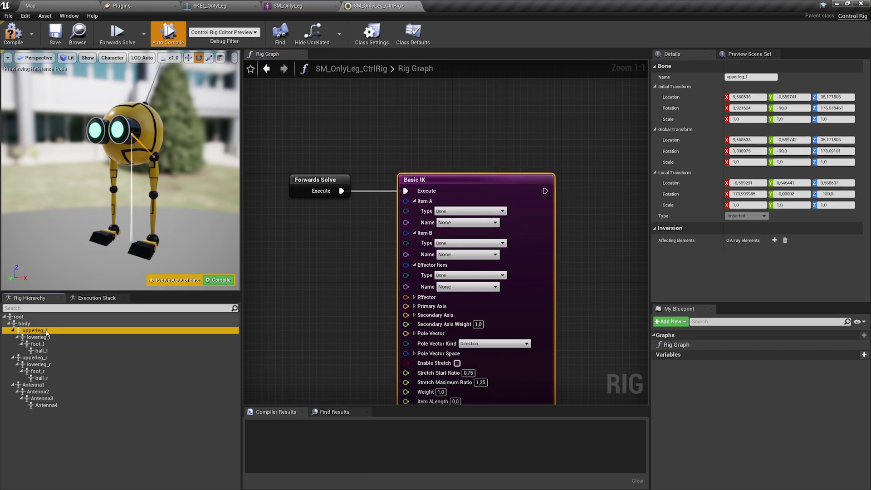
pyautogui.keyDown('ctrl'); pyautogui.click(51, 338); pyautogui.keyUp('ctrl')
pyautogui.keyDown('ctrl'); pyautogui.click(51, 344); pyautogui.keyUp('ctrl')
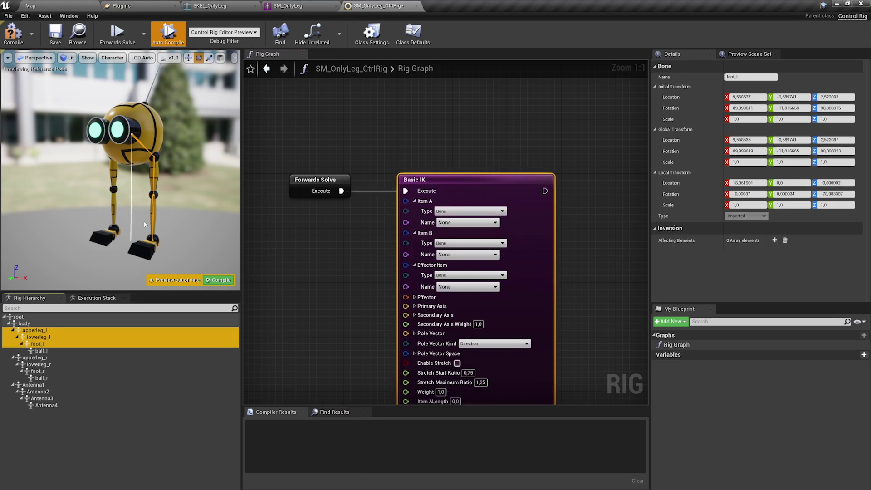
pyautogui.click(468, 222)
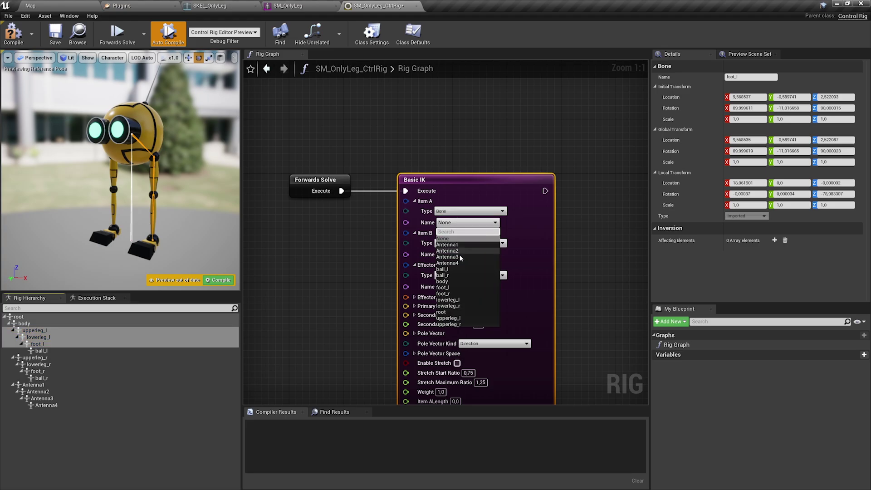
pyautogui.click(448, 318)
pyautogui.click(468, 254)
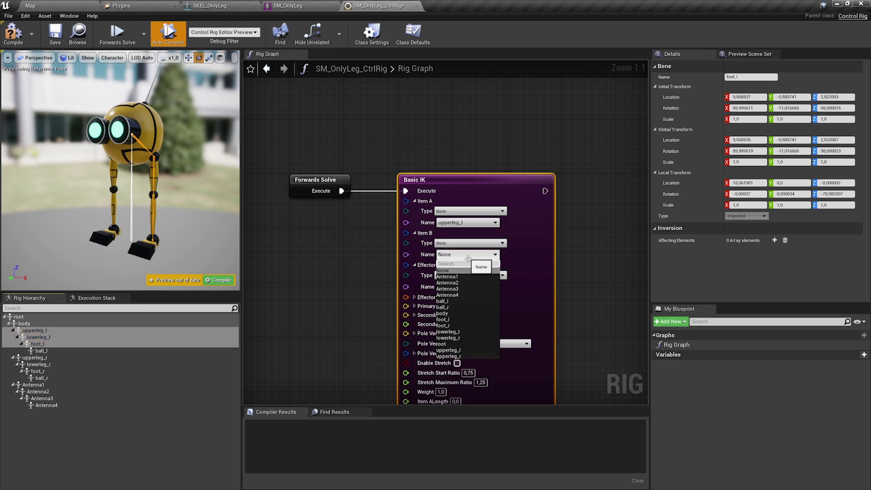
pyautogui.click(458, 331)
pyautogui.click(468, 287)
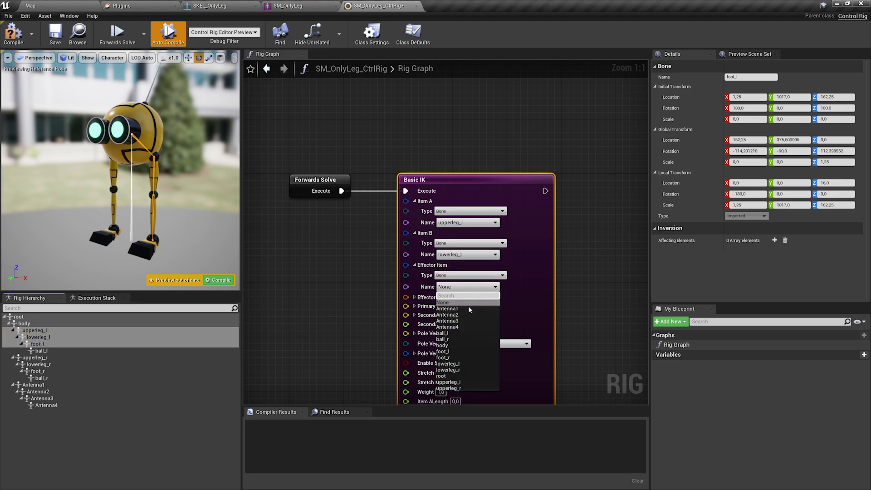
pyautogui.click(443, 351)
# - Enable Propagate to Children on the Basic IK node and disconnect the node from Forwards Solve
pyautogui.moveTo(339, 293); pyautogui.dragTo(386, 275, button='right')
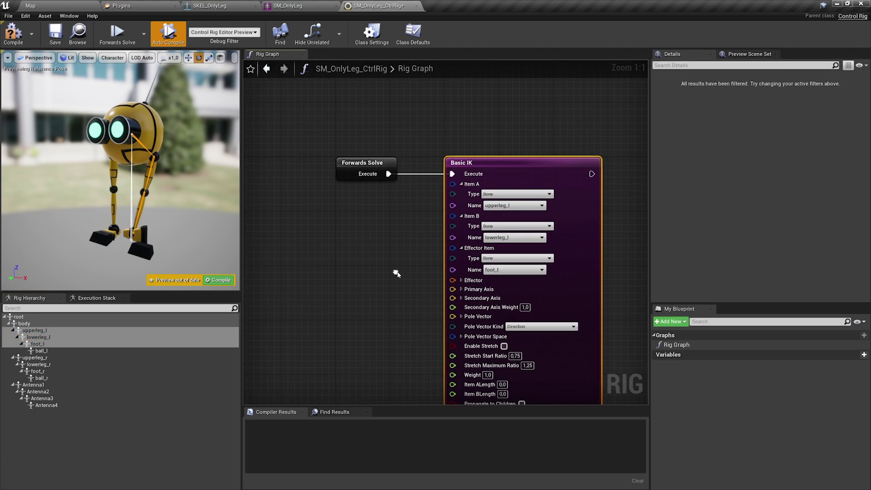
pyautogui.moveTo(157, 197); pyautogui.dragTo(148, 190)
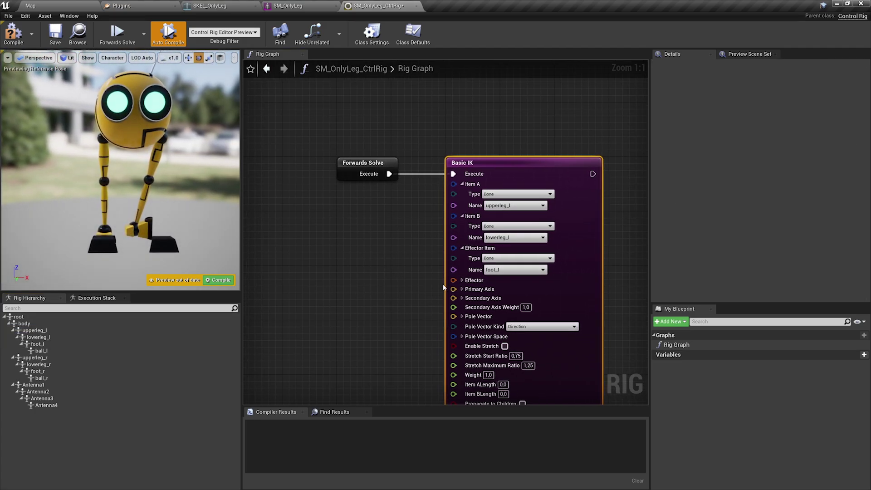
pyautogui.moveTo(453, 280); pyautogui.dragTo(372, 255)
pyautogui.click(315, 214)
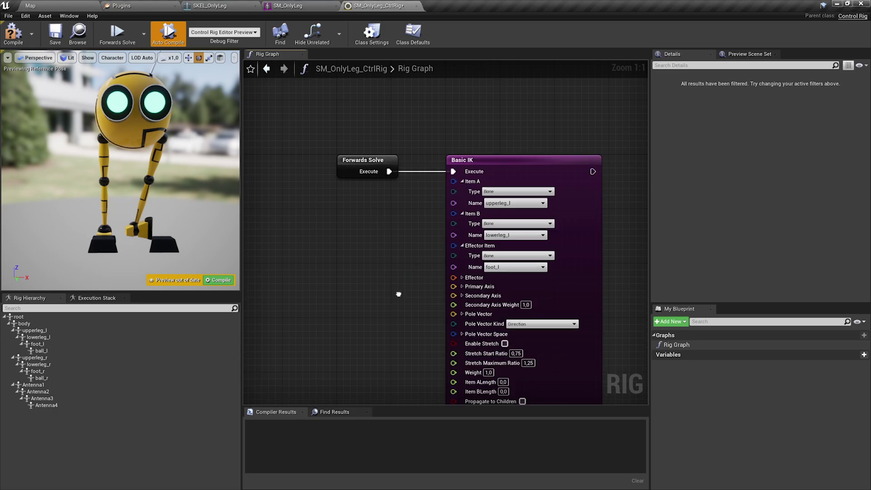
pyautogui.moveTo(399, 295); pyautogui.dragTo(367, 199, button='right')
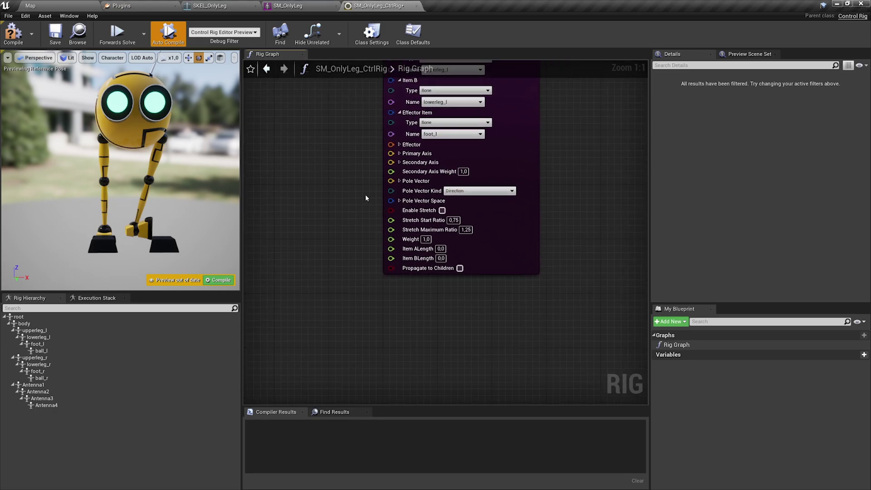
pyautogui.click(459, 268)
pyautogui.moveTo(345, 132); pyautogui.dragTo(416, 273, button='right')
pyautogui.moveTo(361, 237); pyautogui.dragTo(388, 232, button='right')
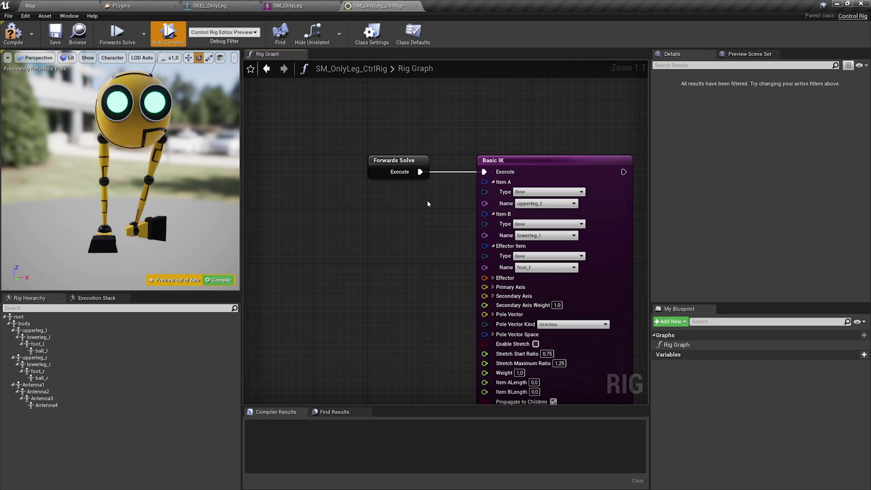
pyautogui.keyDown('alt'); pyautogui.click(418, 172); pyautogui.keyUp('alt')
pyautogui.moveTo(192, 195)
pyautogui.mouseDown()
pyautogui.moveTo(172, 194)
pyautogui.moveTo(193, 194)
pyautogui.mouseUp()
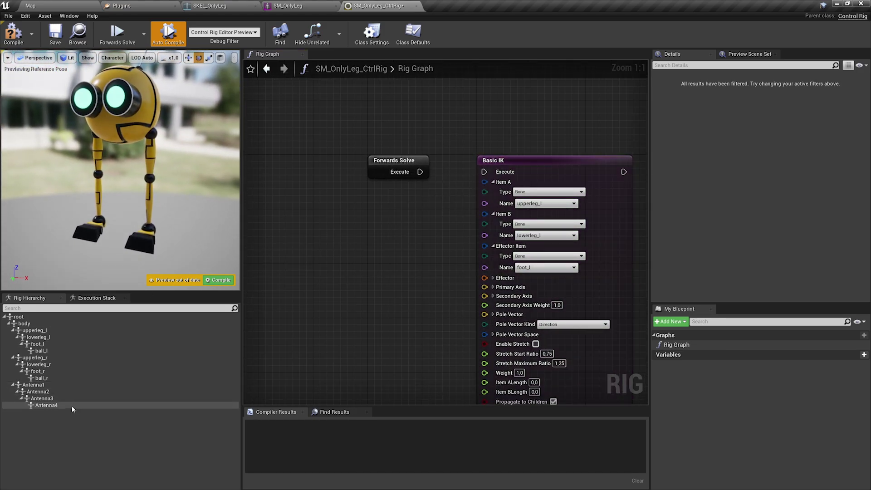
# - Create a new control in the rig hierarchy outside the bone chain and name it IK_foot_l
pyautogui.rightClick(46, 421)
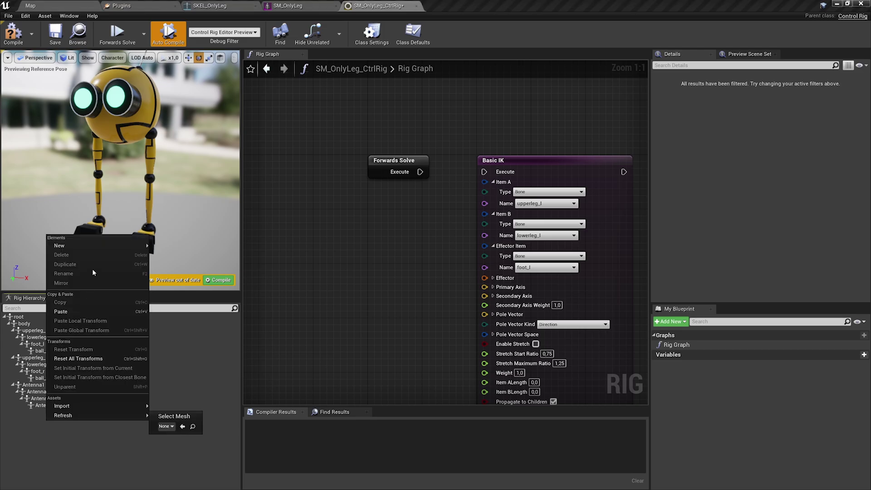
pyautogui.moveTo(132, 245)
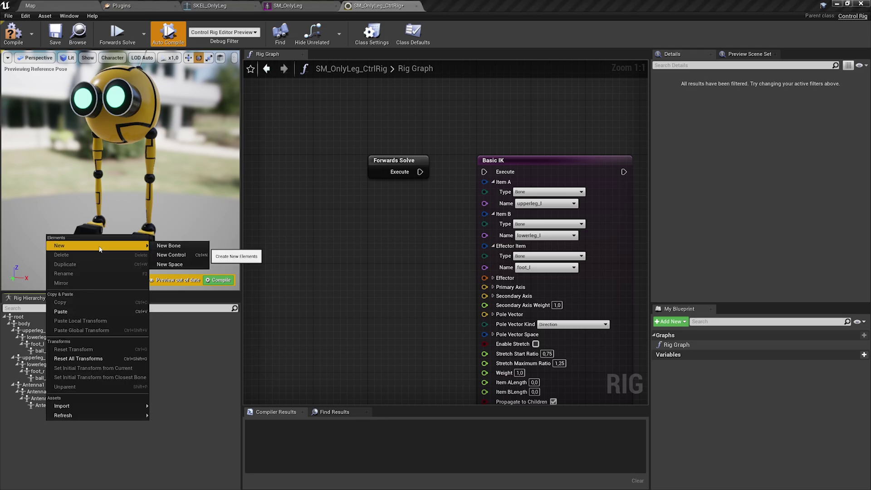
pyautogui.click(195, 257)
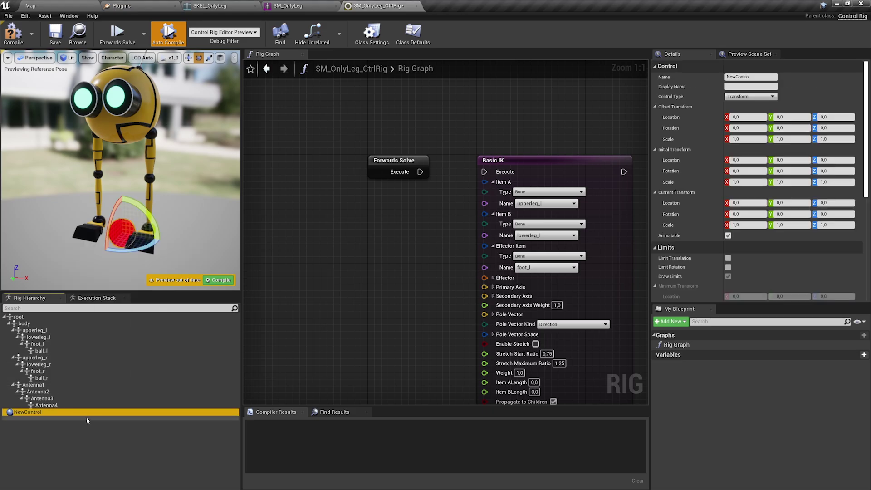
pyautogui.click(70, 413)
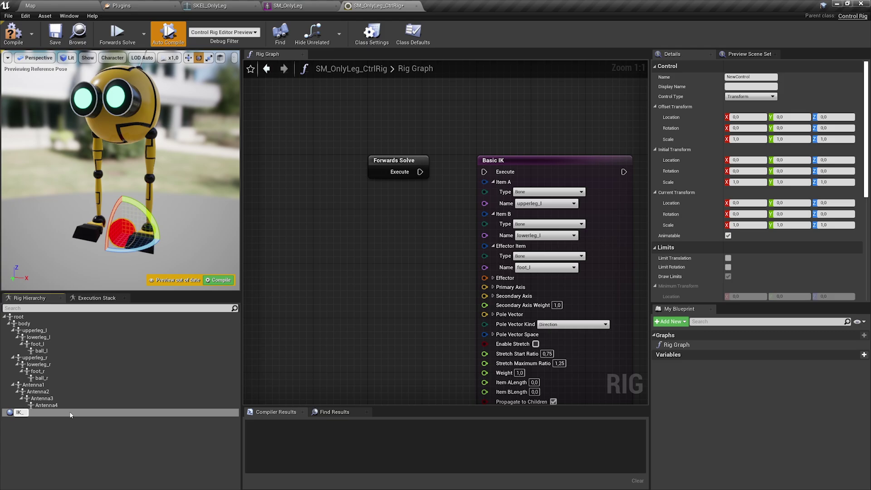
pyautogui.write('IK_foot_l')
pyautogui.press('Return')
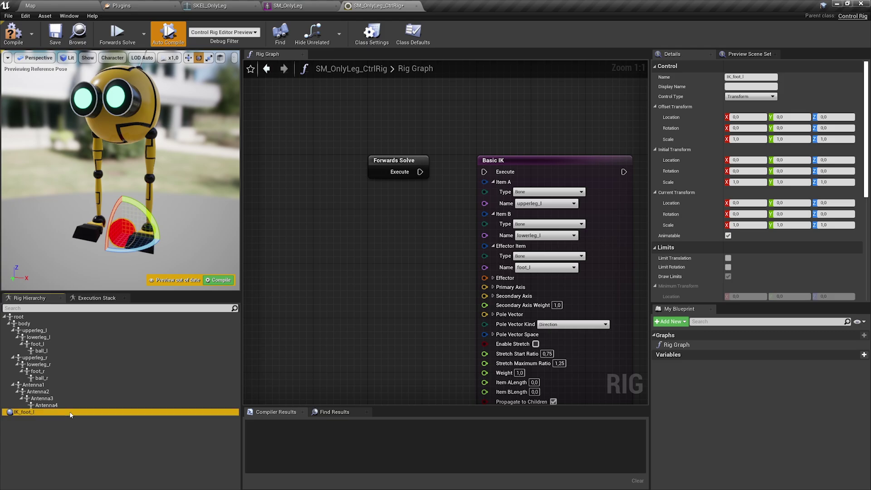
# - Change the gizmo color of the IK_foot_l control to a darker green
pyautogui.moveTo(132, 195); pyautogui.dragTo(157, 207, button='right')
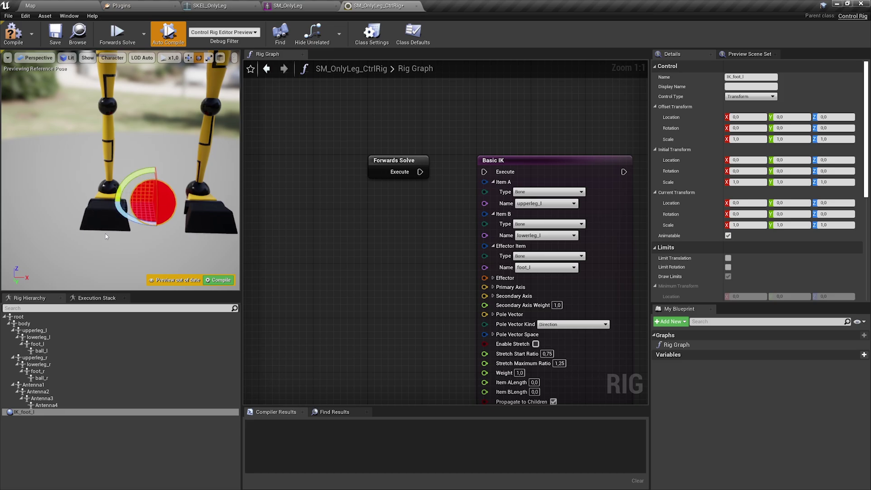
pyautogui.scroll(-6, 706, 218)
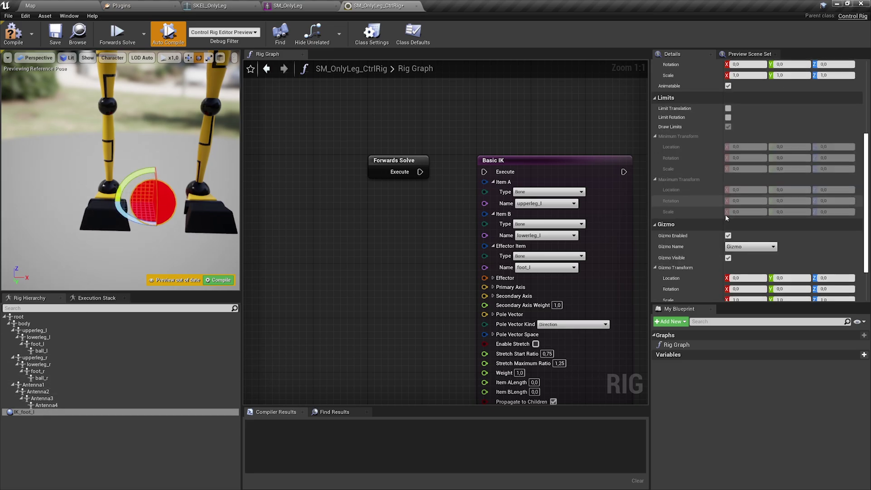
pyautogui.click(748, 261)
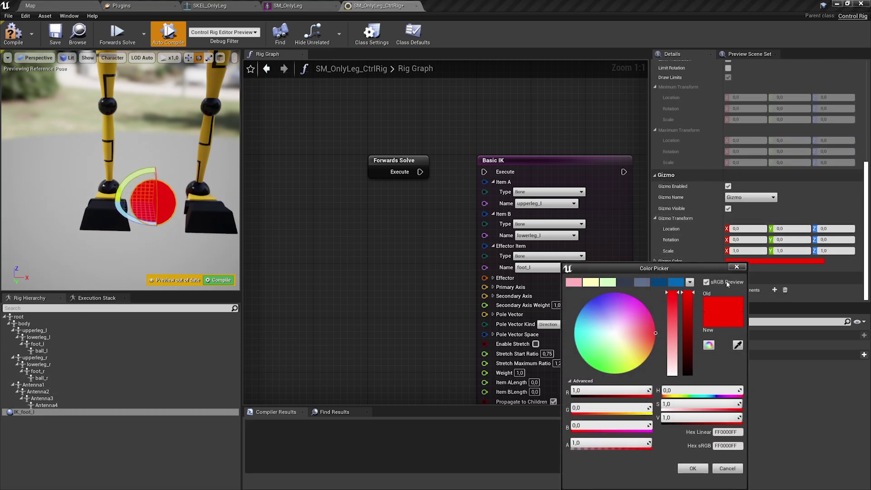
pyautogui.moveTo(654, 331); pyautogui.dragTo(605, 368)
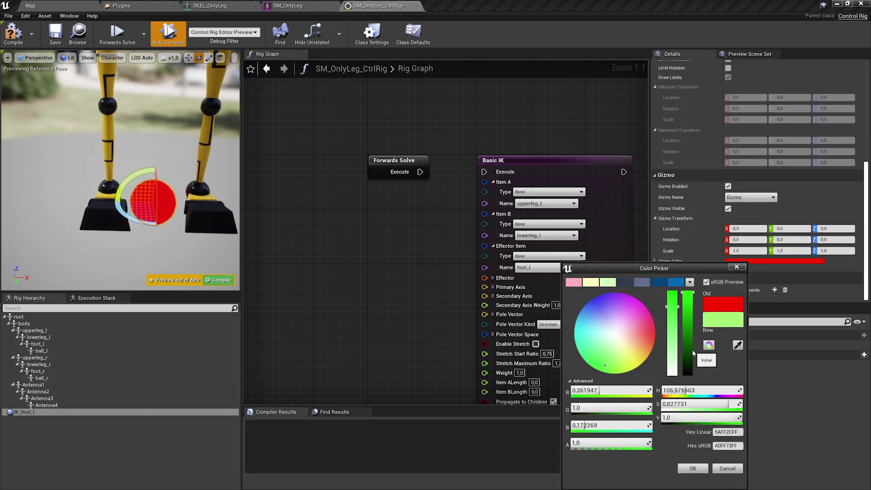
pyautogui.moveTo(693, 353); pyautogui.dragTo(693, 377)
pyautogui.click(693, 469)
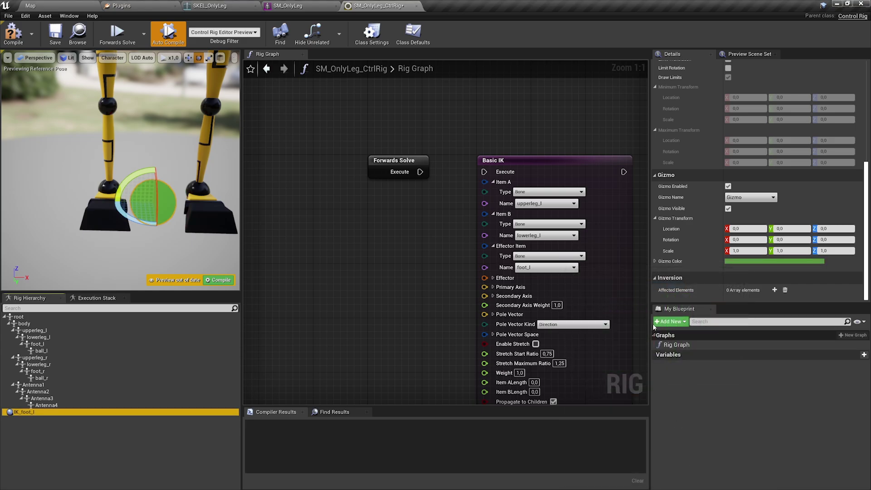
# - Review the gizmo shapes available for the control and the Gizmo Library assigned in the class settings
pyautogui.click(738, 198)
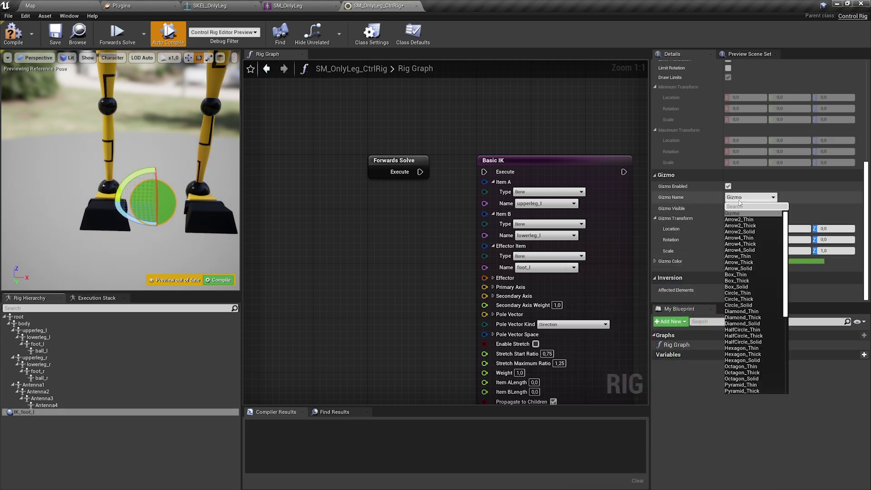
pyautogui.click(814, 194)
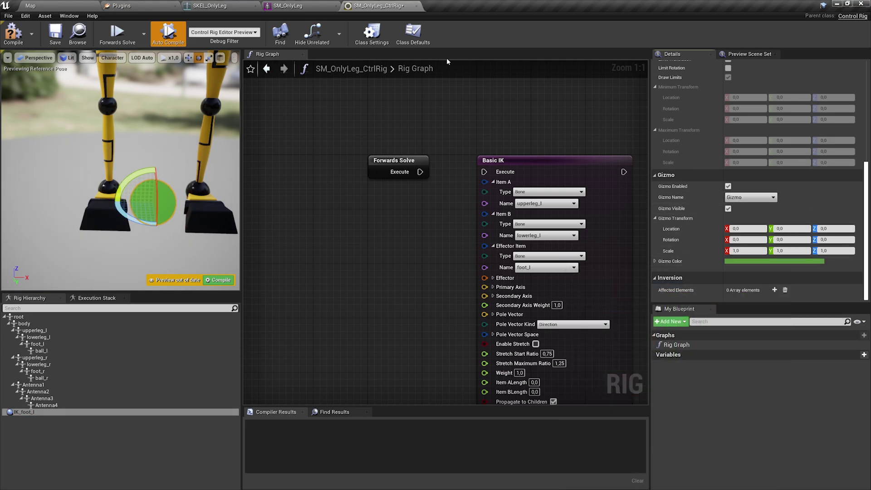
pyautogui.click(371, 33)
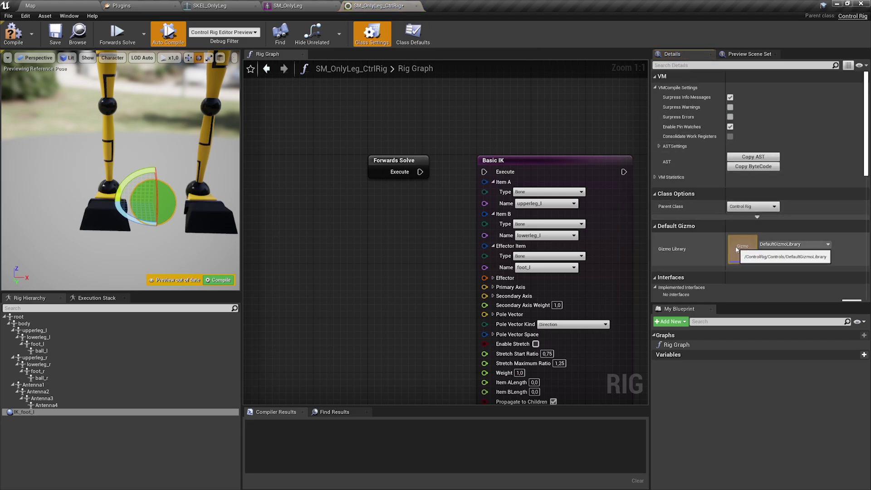
# - Set the gizmo shape of the IK_foot_l control to Box_Thick
pyautogui.click(80, 412)
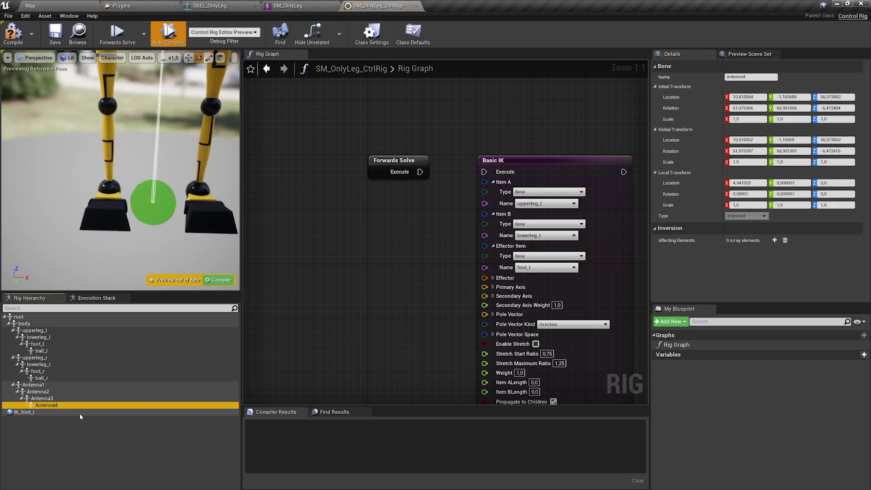
pyautogui.scroll(-5, 739, 268)
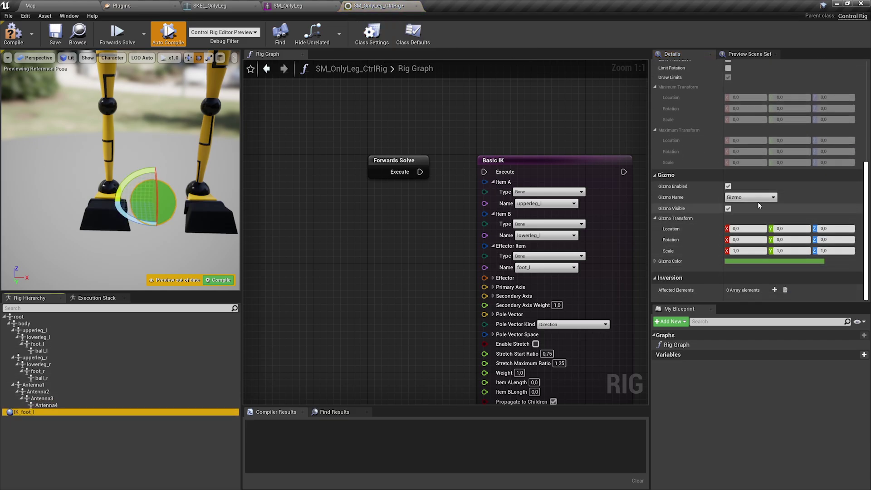
pyautogui.click(758, 198)
pyautogui.click(752, 281)
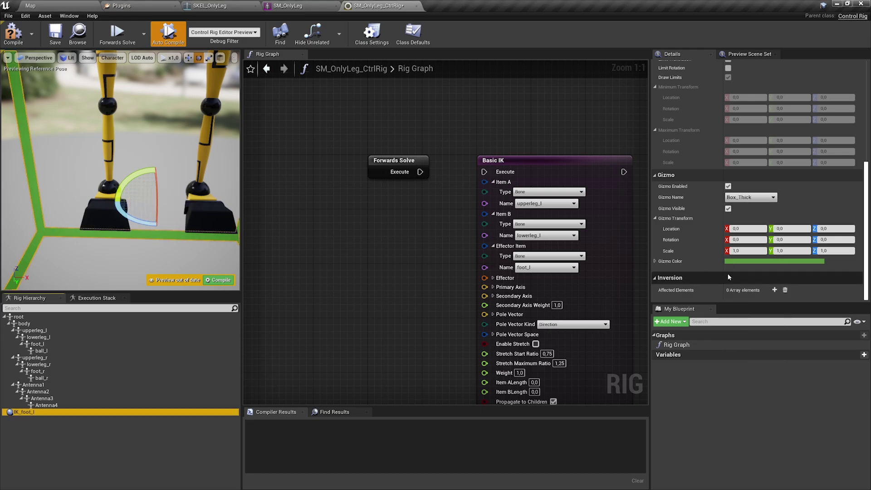
# - Try rotating the IK_foot_l control in the preview, and compile the control rig
pyautogui.moveTo(151, 182); pyautogui.dragTo(190, 195, button='right')
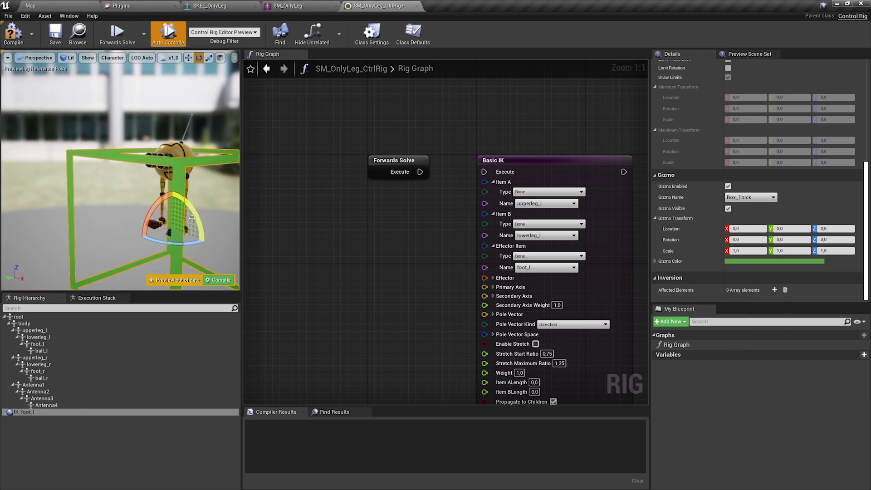
pyautogui.moveTo(196, 208); pyautogui.dragTo(152, 238)
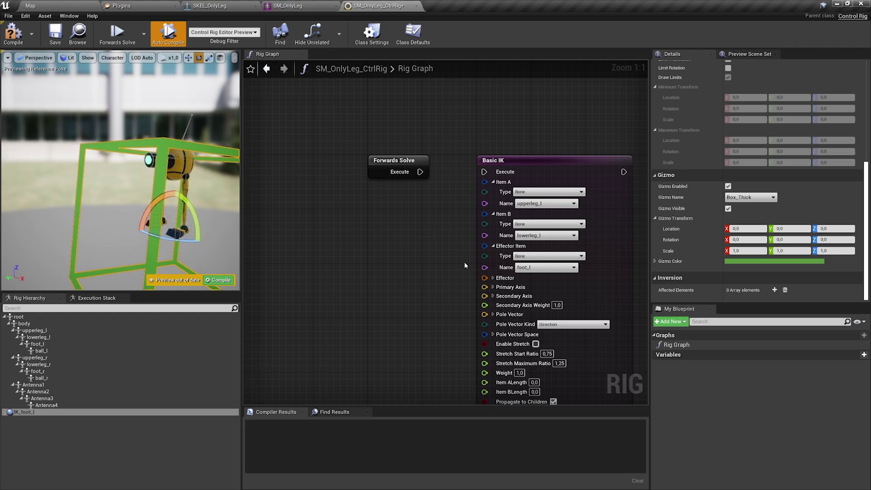
pyautogui.click(219, 280)
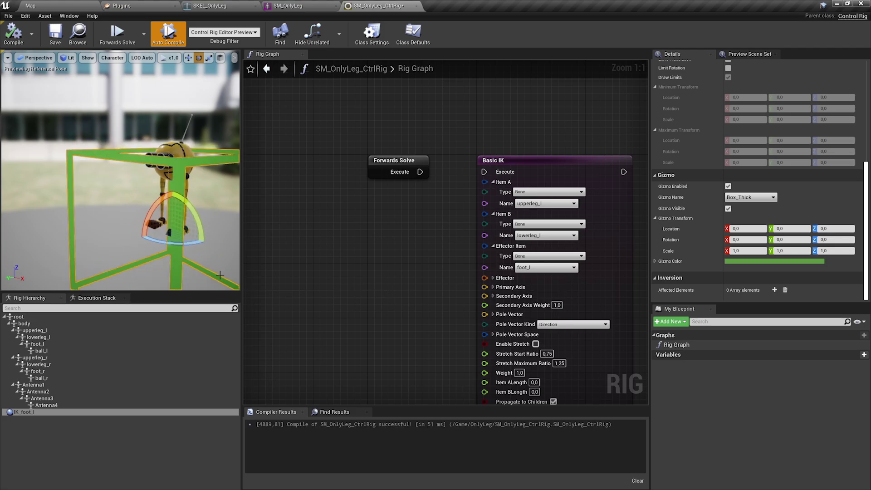
# - Set the gizmo scale of the IK_foot_l control to 0,05 on the X, Y and Z axes
pyautogui.click(740, 251)
pyautogui.write('0,0')
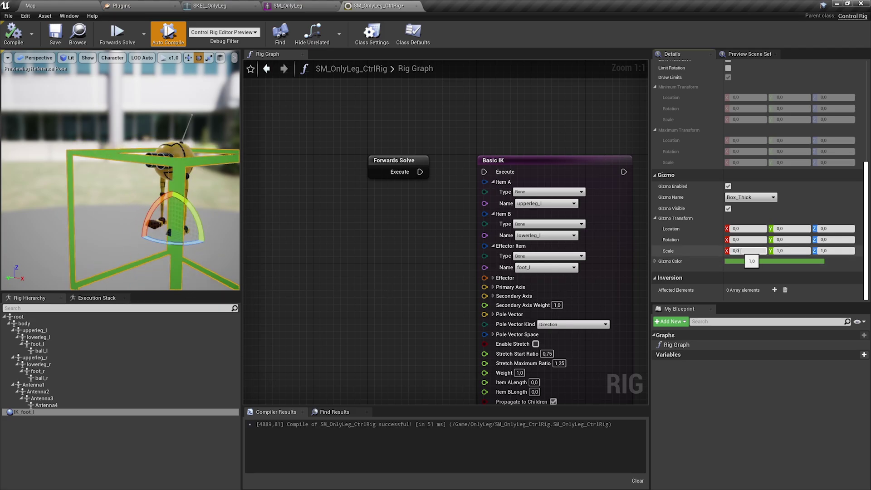
pyautogui.write('5')
pyautogui.press('Tab')
pyautogui.write('0')
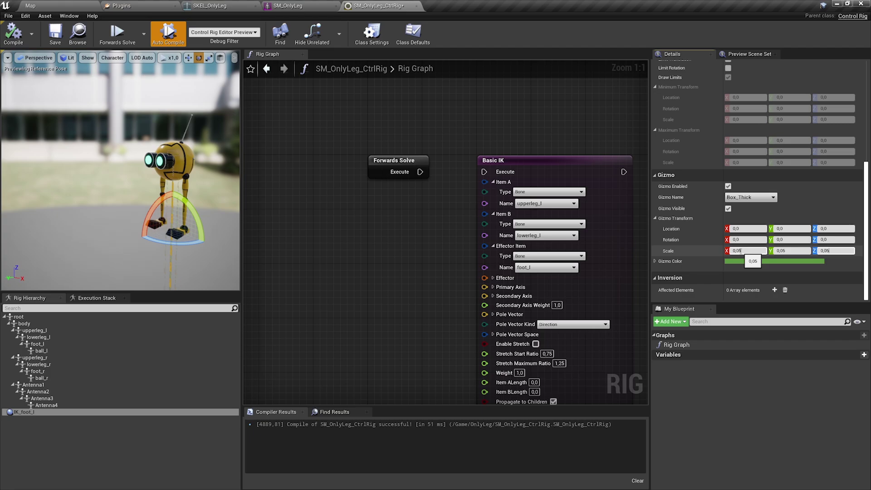
pyautogui.scroll(5, 120, 173)
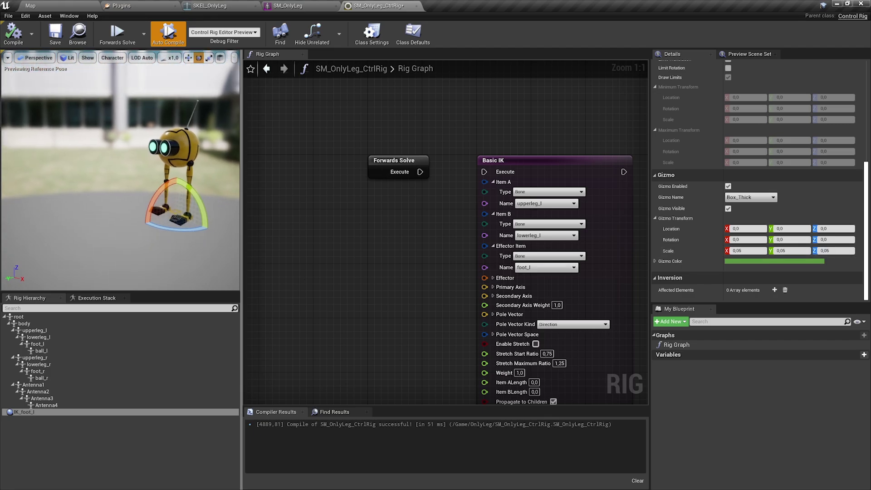
pyautogui.scroll(4, 141, 209)
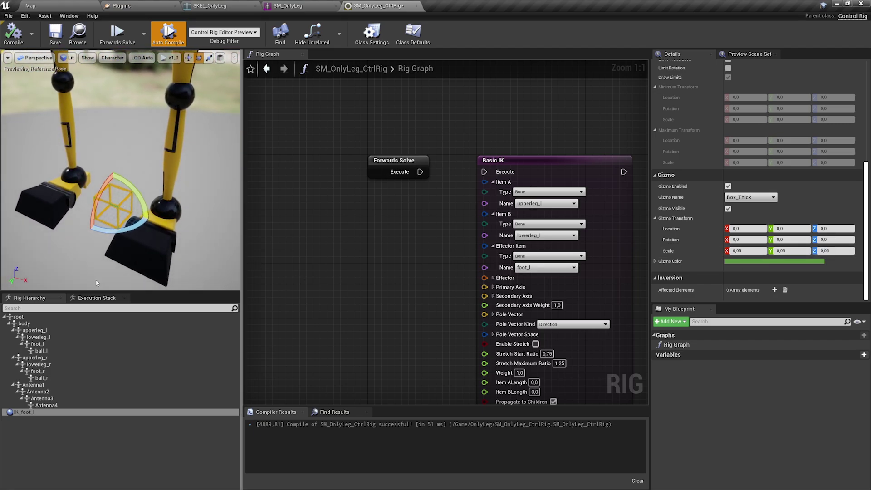
pyautogui.click(37, 344)
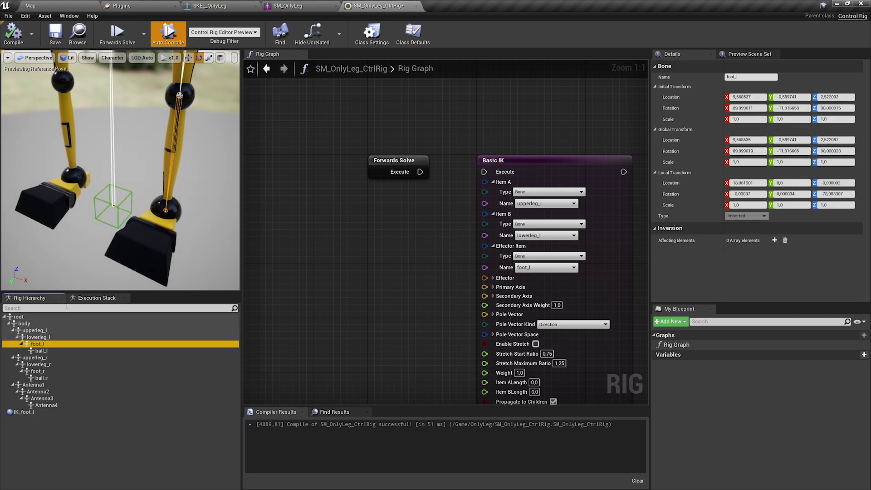
pyautogui.rightClick(63, 344)
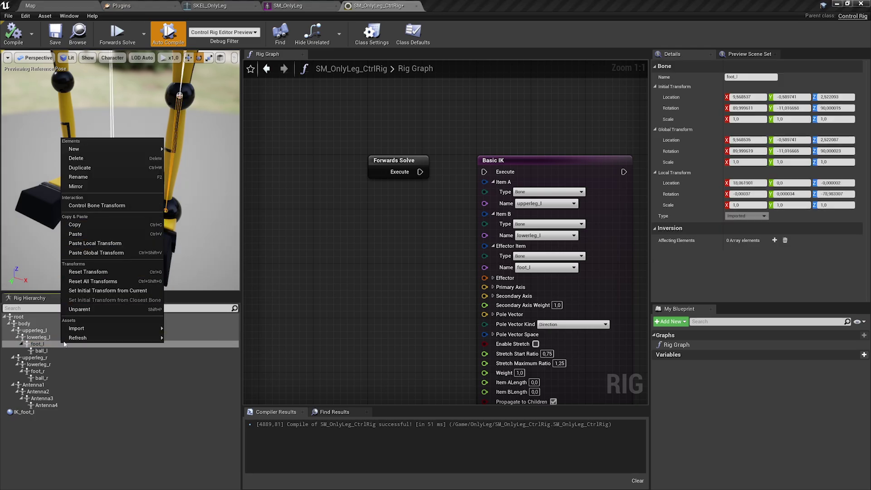
pyautogui.click(43, 430)
# - Move the IK_foot_l control onto the left ankle to set its initial transform from the closest bone, and compile the rig
pyautogui.click(38, 412)
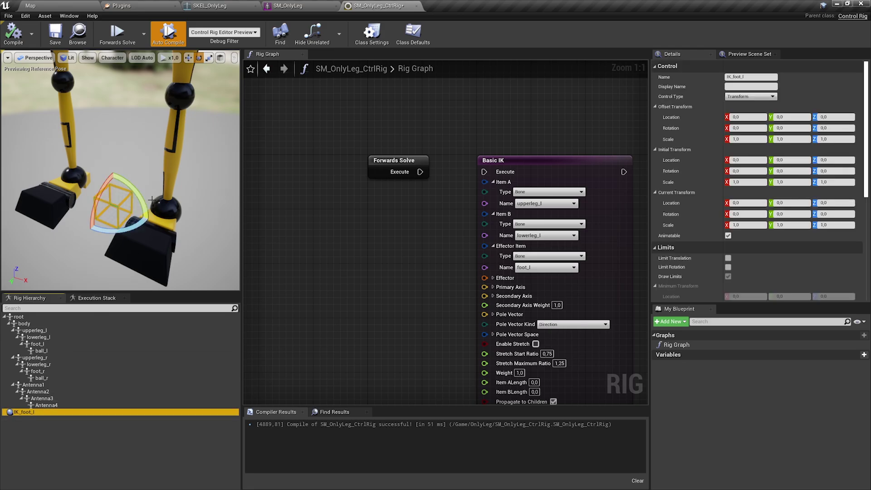
pyautogui.press('w')
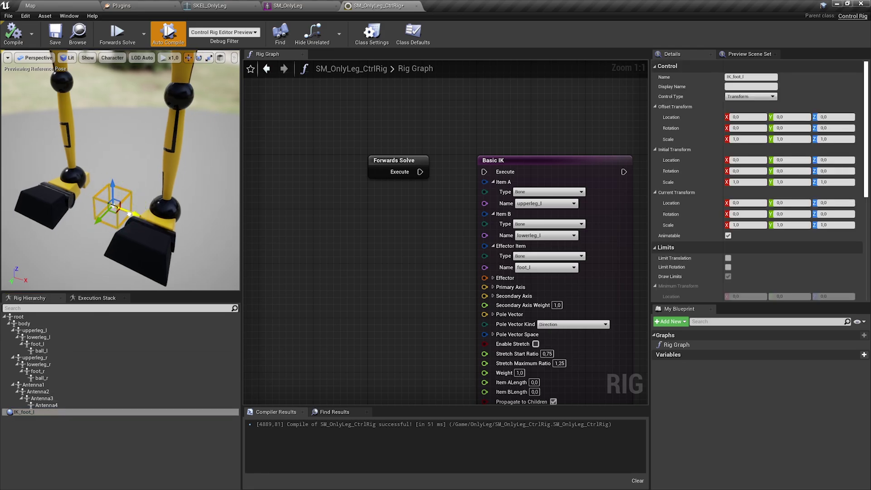
pyautogui.moveTo(129, 214); pyautogui.dragTo(169, 194)
pyautogui.rightClick(186, 213)
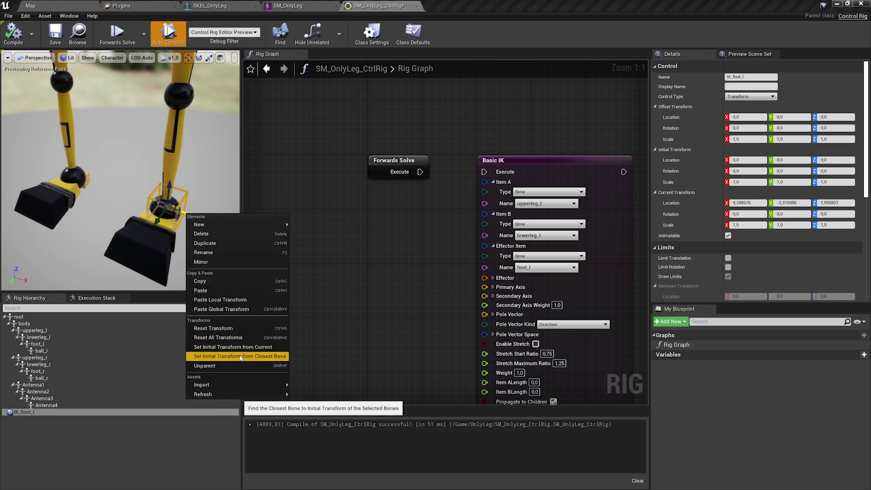
pyautogui.click(219, 357)
pyautogui.moveTo(179, 225); pyautogui.dragTo(174, 221, button='right')
pyautogui.click(25, 41)
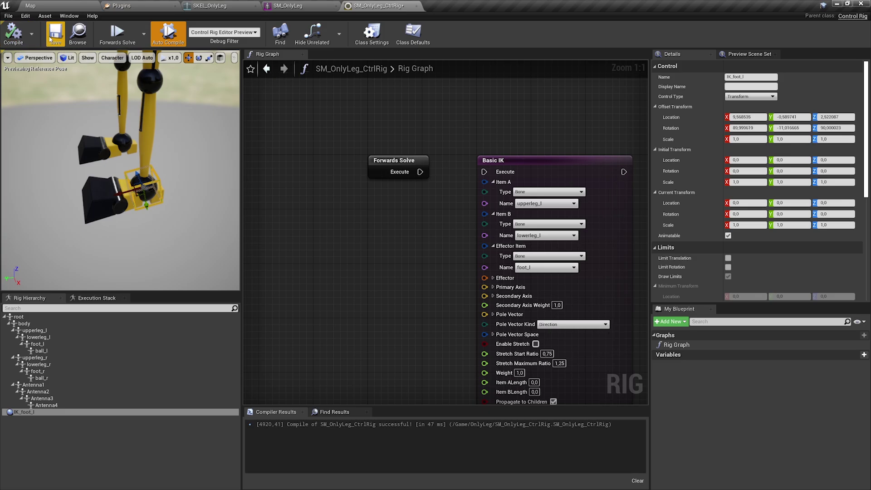
# - Connect the Forwards Solve execution output to the Basic IK node and inspect the left foot in the preview
pyautogui.moveTo(419, 172); pyautogui.dragTo(485, 172)
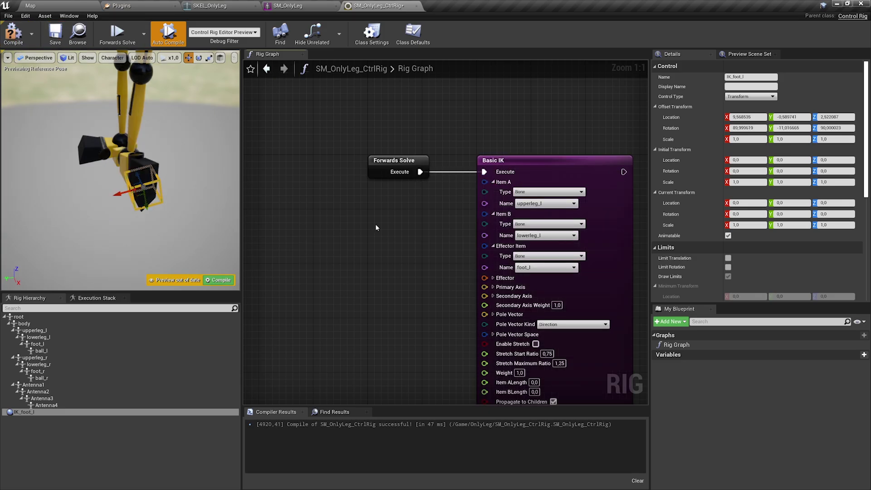
pyautogui.keyDown('alt'); pyautogui.moveTo(190, 200); pyautogui.dragTo(231, 172); pyautogui.keyUp('alt')
pyautogui.moveTo(136, 172); pyautogui.dragTo(143, 168, button='right')
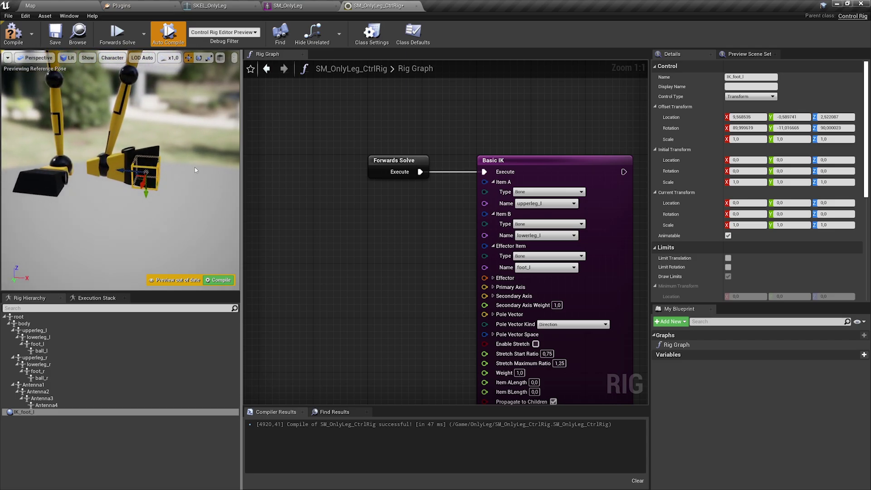
# - Add a Get Transform node for the IK_foot_l control, wire it into the Basic IK Effector, and try raising the left foot
pyautogui.moveTo(23, 412); pyautogui.dragTo(301, 217)
pyautogui.click(323, 252)
pyautogui.moveTo(402, 278); pyautogui.dragTo(485, 278)
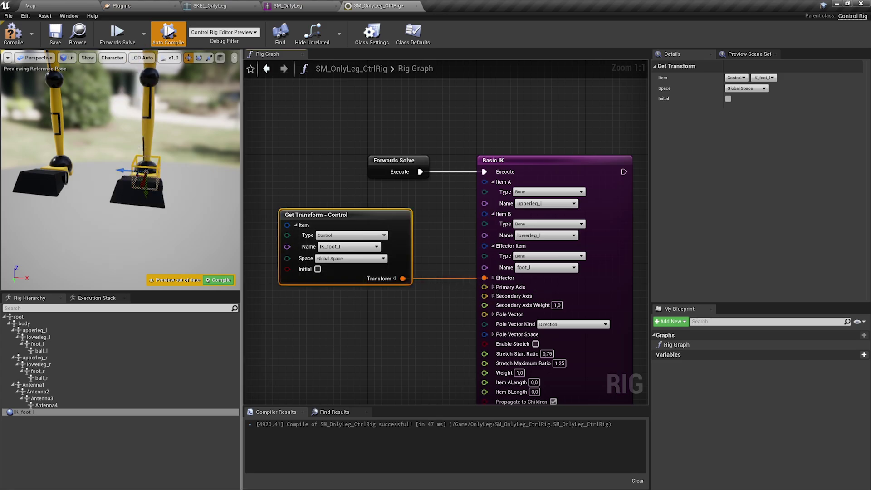
pyautogui.keyDown('alt'); pyautogui.moveTo(142, 146); pyautogui.dragTo(83, 119); pyautogui.keyUp('alt')
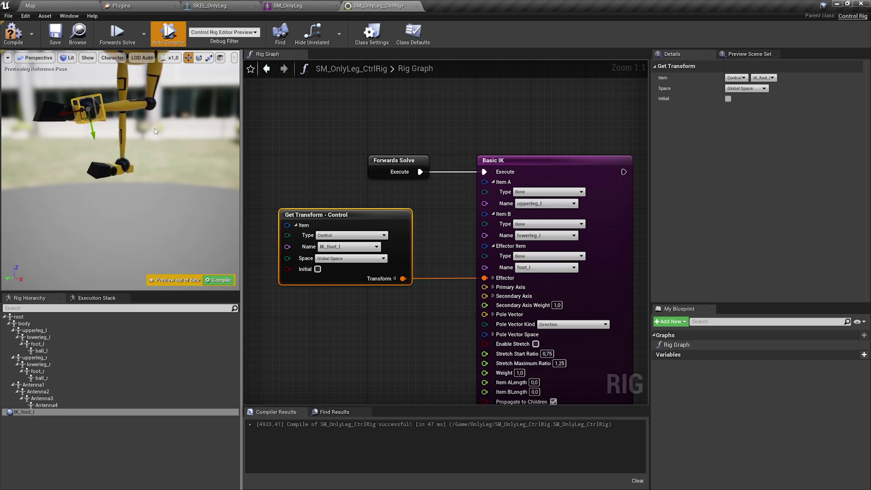
pyautogui.moveTo(128, 102); pyautogui.dragTo(155, 102, button='right')
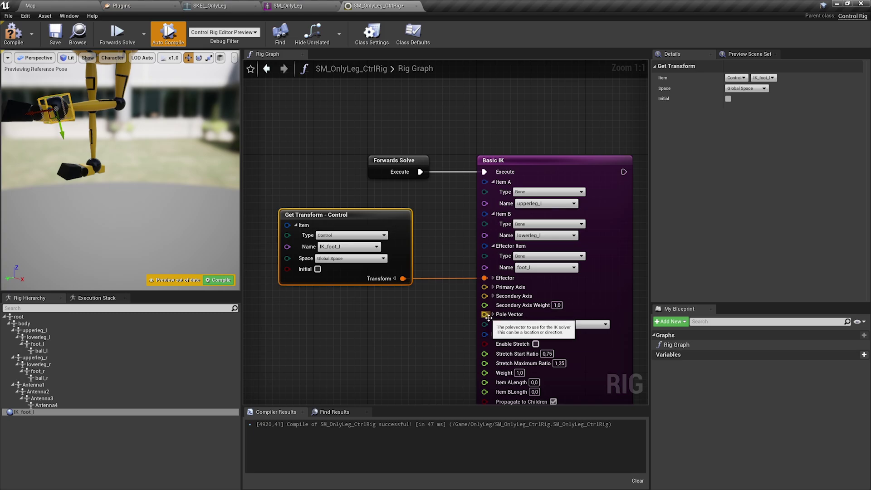
# - Set the Basic IK Pole Vector Kind to Location and compile the control rig
pyautogui.click(567, 324)
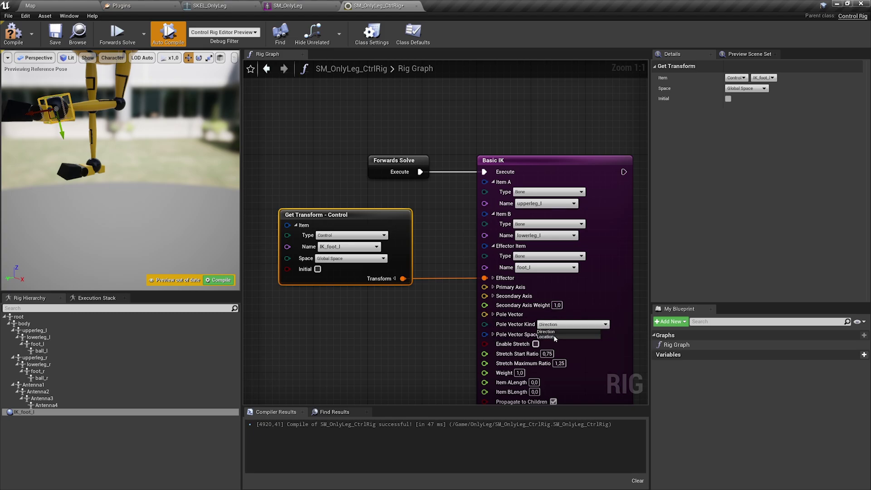
pyautogui.click(554, 337)
pyautogui.click(13, 34)
# - Feed the IK_foot_l transform's Translation through an Add node and connect its result to the Basic IK Pole Vector
pyautogui.moveTo(363, 344); pyautogui.dragTo(418, 288, button='right')
pyautogui.moveTo(454, 174); pyautogui.dragTo(365, 171)
pyautogui.click(371, 214)
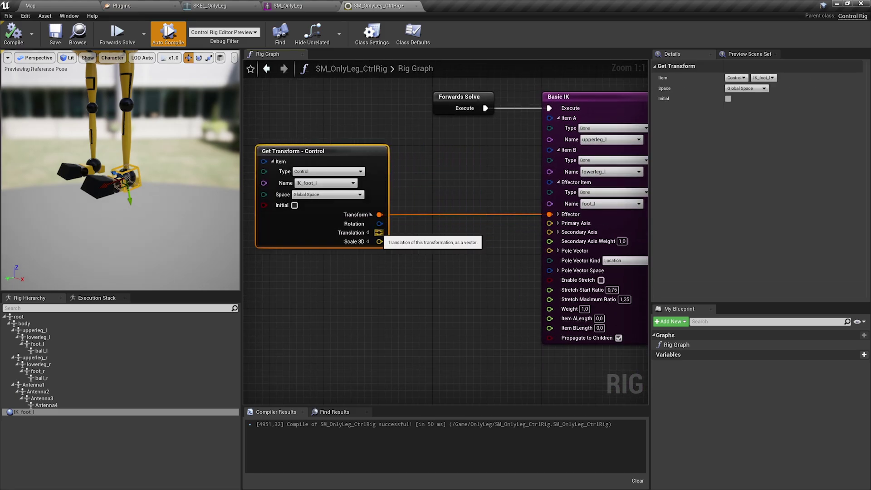
pyautogui.moveTo(379, 232); pyautogui.dragTo(438, 233)
pyautogui.write('add')
pyautogui.press('Return')
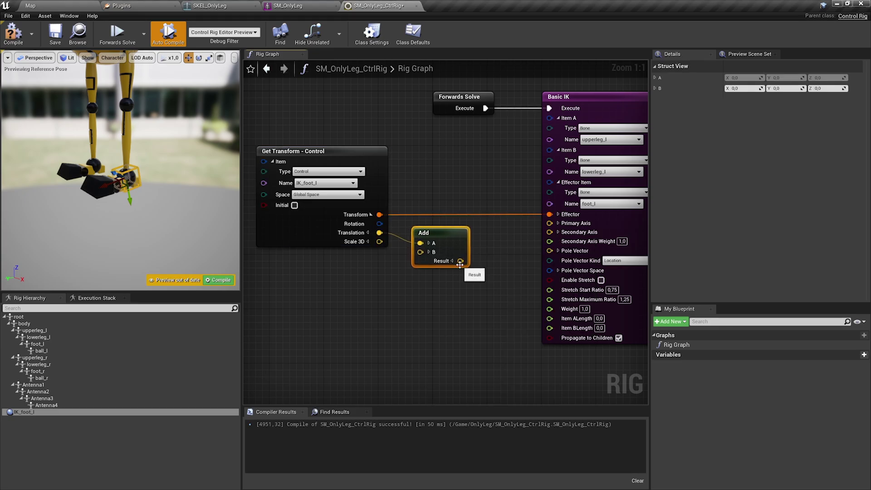
pyautogui.moveTo(460, 261); pyautogui.dragTo(491, 272)
pyautogui.moveTo(550, 251); pyautogui.dragTo(550, 251)
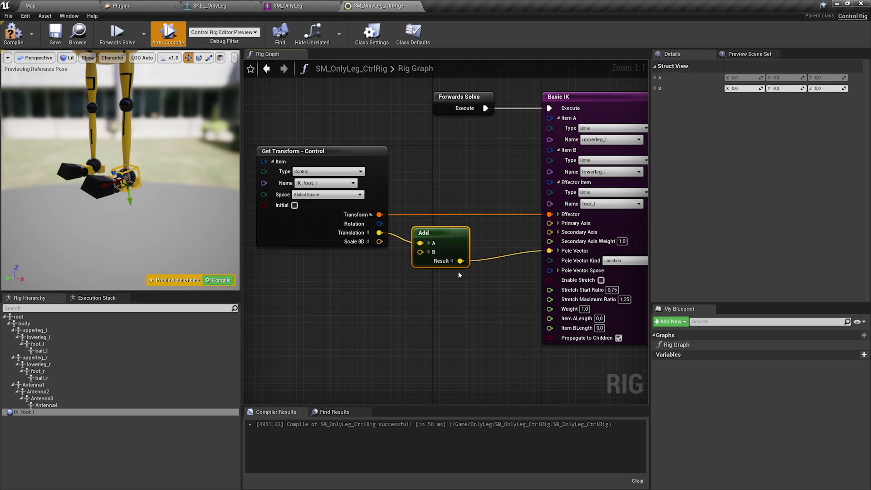
# - Expand the Add node's B vector and add a visual debug to its Result with a thickness of 20
pyautogui.click(430, 252)
pyautogui.moveTo(465, 289); pyautogui.dragTo(446, 277, button='right')
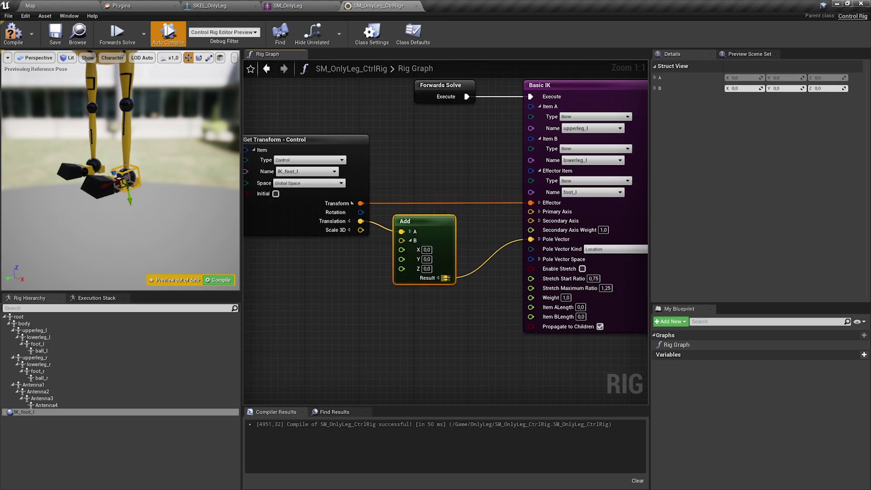
pyautogui.rightClick(446, 277)
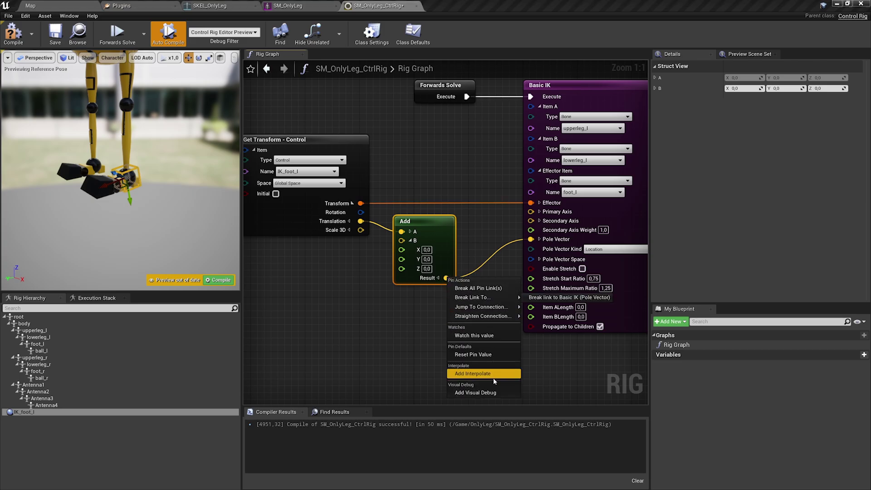
pyautogui.click(486, 391)
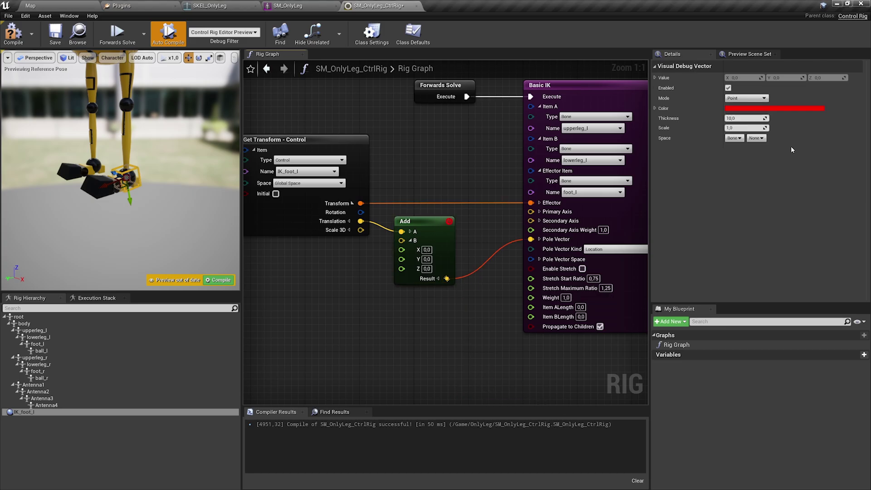
pyautogui.scroll(8, 124, 174)
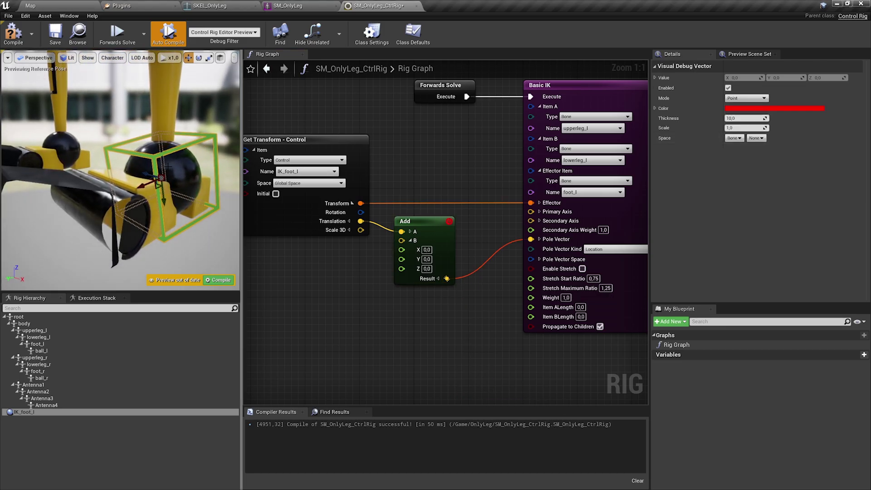
pyautogui.scroll(-8, 125, 175)
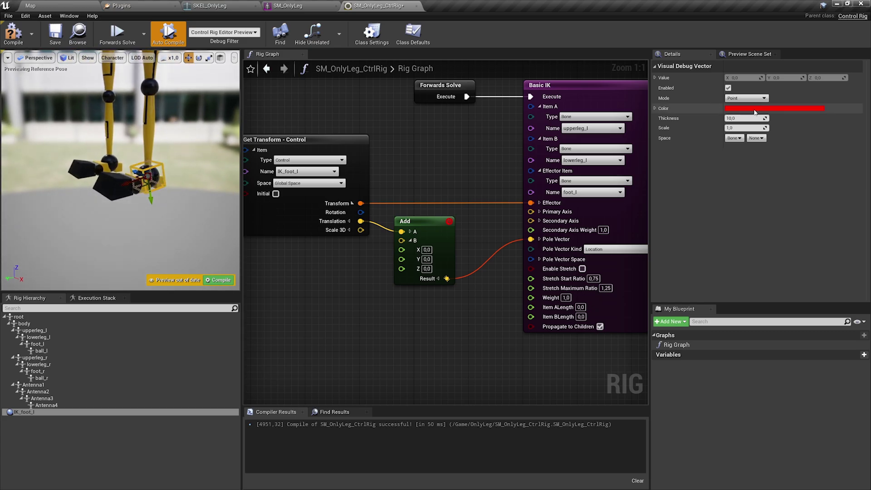
pyautogui.click(749, 127)
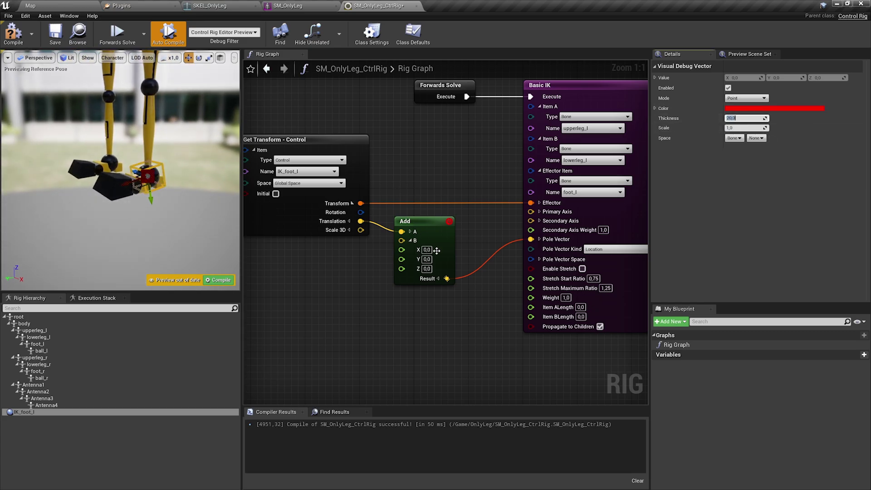
# - Set the Add node's B offset to 15 on Y and 20 on Z
pyautogui.moveTo(186, 153); pyautogui.dragTo(170, 141, button='right')
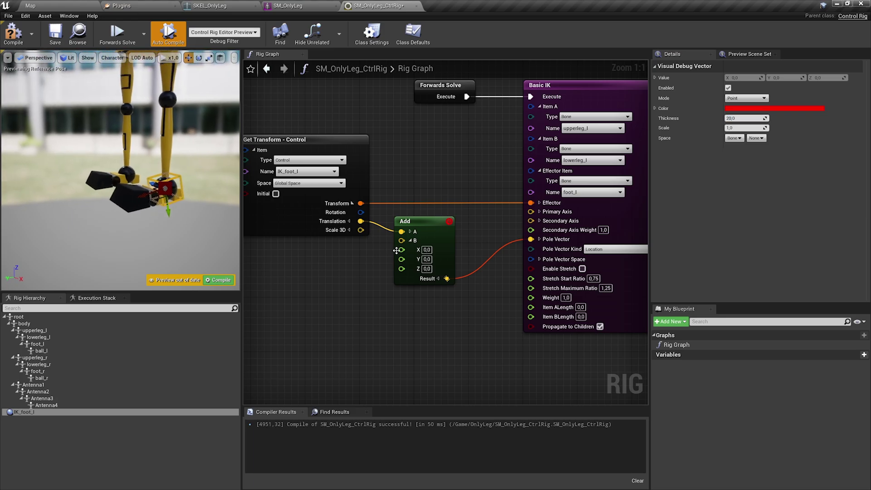
pyautogui.write('15')
pyautogui.press('Tab')
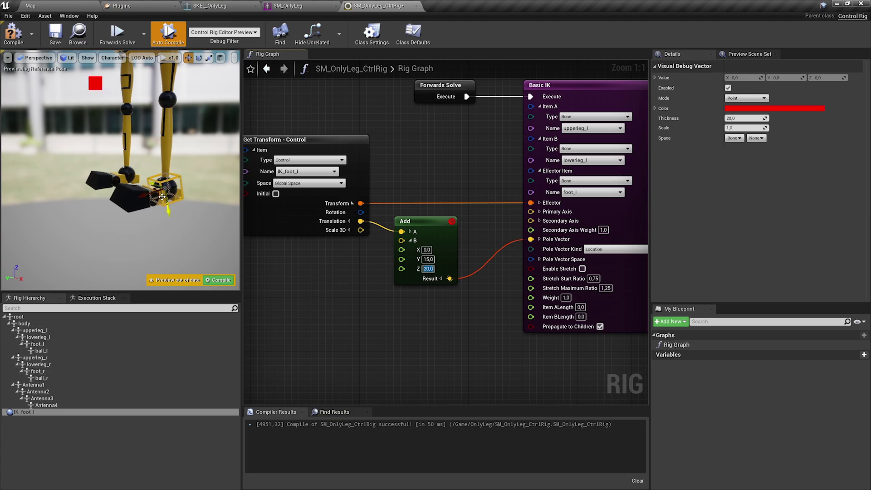
# - Try moving the IK_foot_l control in the preview and check how the leg and the pole vector point follow
pyautogui.moveTo(162, 197); pyautogui.dragTo(142, 175)
pyautogui.moveTo(142, 175)
pyautogui.mouseDown(button='right')
pyautogui.moveTo(199, 149)
pyautogui.moveTo(151, 175)
pyautogui.mouseUp(button='right')
pyautogui.moveTo(143, 211); pyautogui.dragTo(165, 201)
pyautogui.moveTo(204, 212); pyautogui.dragTo(165, 234, button='right')
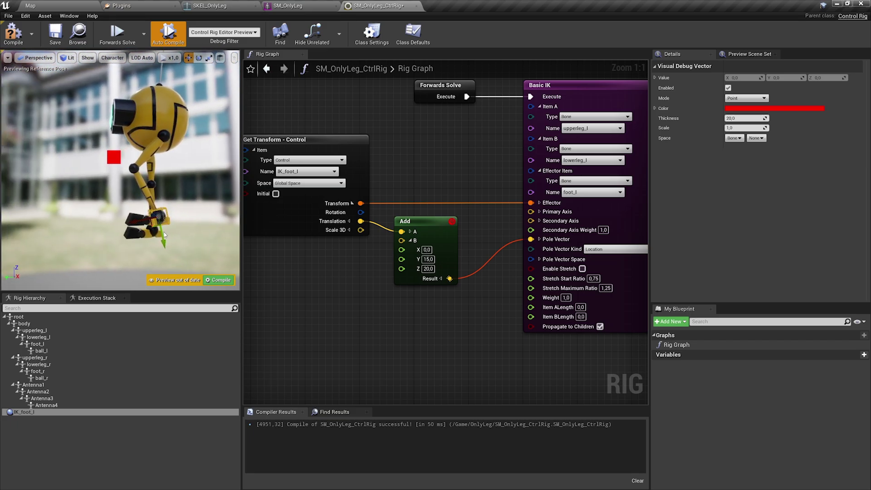
pyautogui.moveTo(157, 224); pyautogui.dragTo(166, 202)
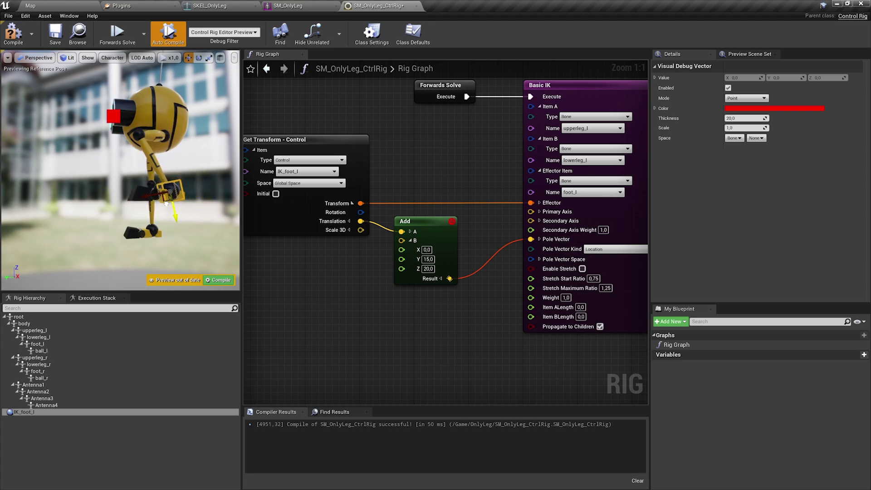
pyautogui.moveTo(165, 202); pyautogui.dragTo(172, 199, button='right')
pyautogui.keyDown('alt'); pyautogui.moveTo(173, 199); pyautogui.dragTo(234, 198); pyautogui.keyUp('alt')
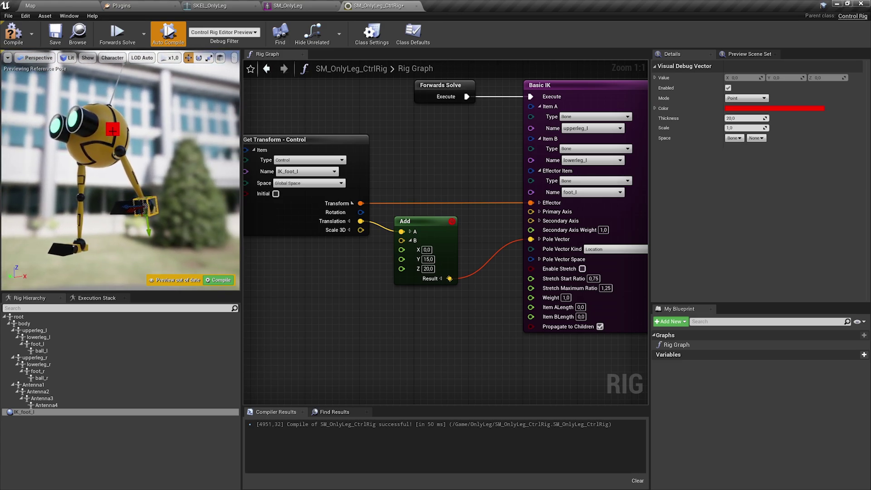
# - Delete the Add node and collapse the Transform output of the Get Transform node
pyautogui.click(421, 226)
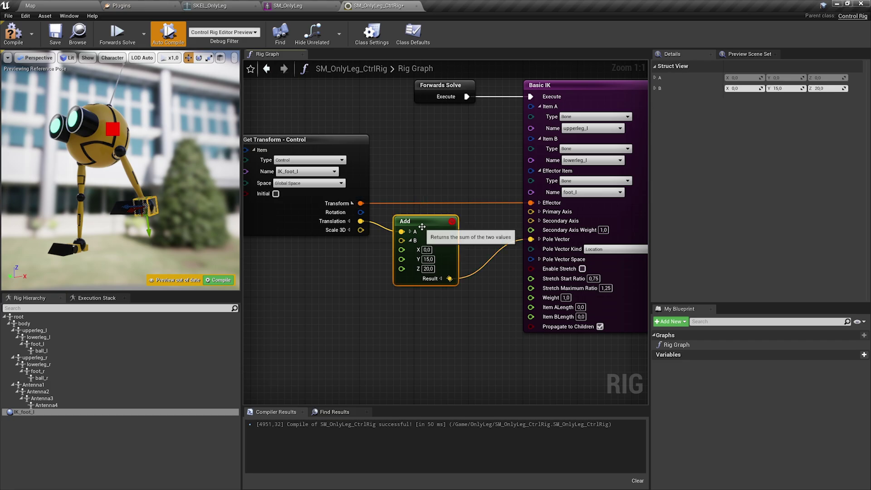
pyautogui.press('Delete')
pyautogui.click(352, 203)
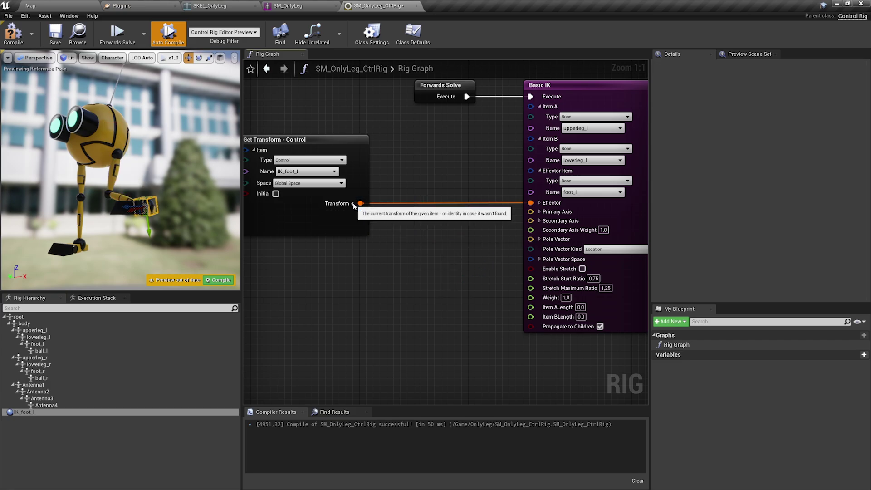
# - Create a new control named PV_l at the top level of the rig hierarchy
pyautogui.rightClick(45, 427)
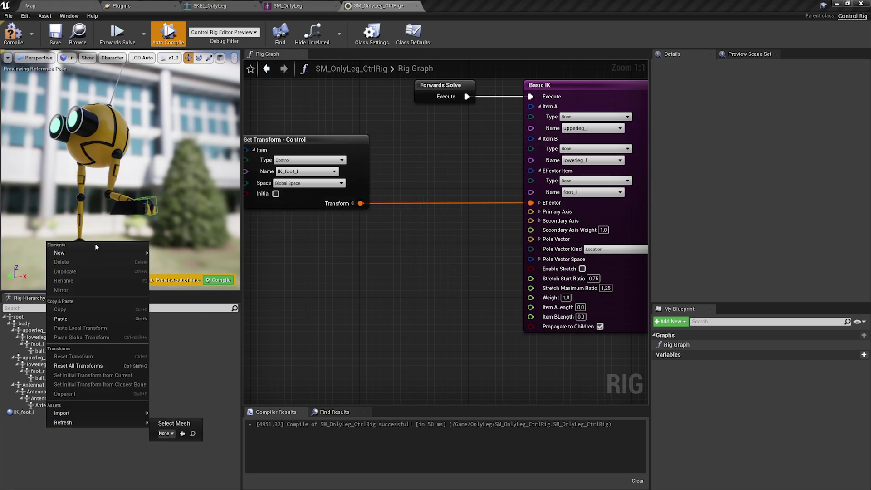
pyautogui.moveTo(113, 253)
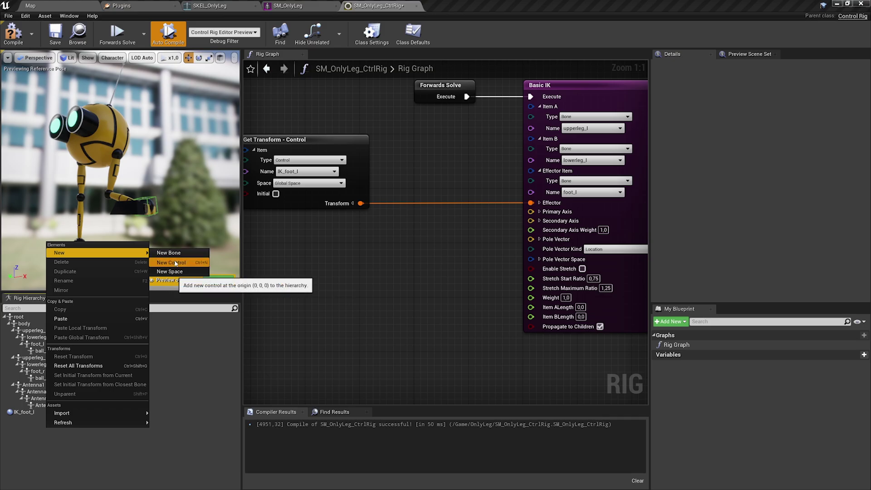
pyautogui.click(171, 263)
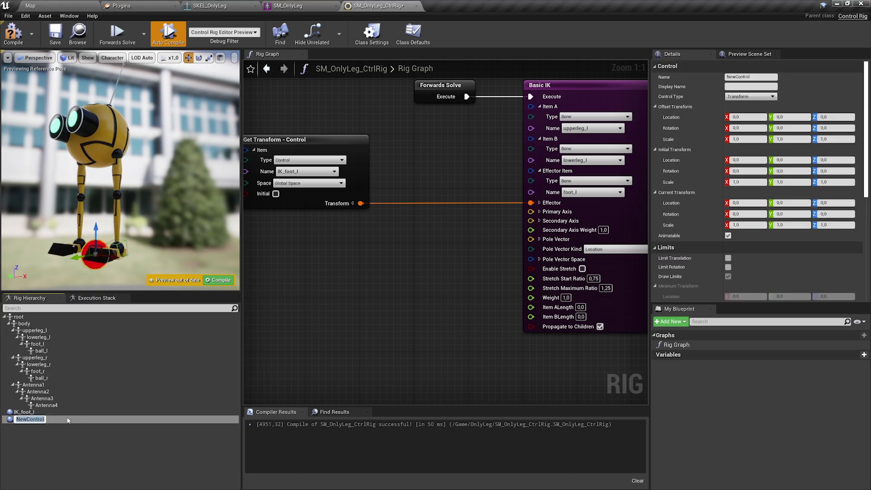
pyautogui.write('PV_l')
pyautogui.press('Return')
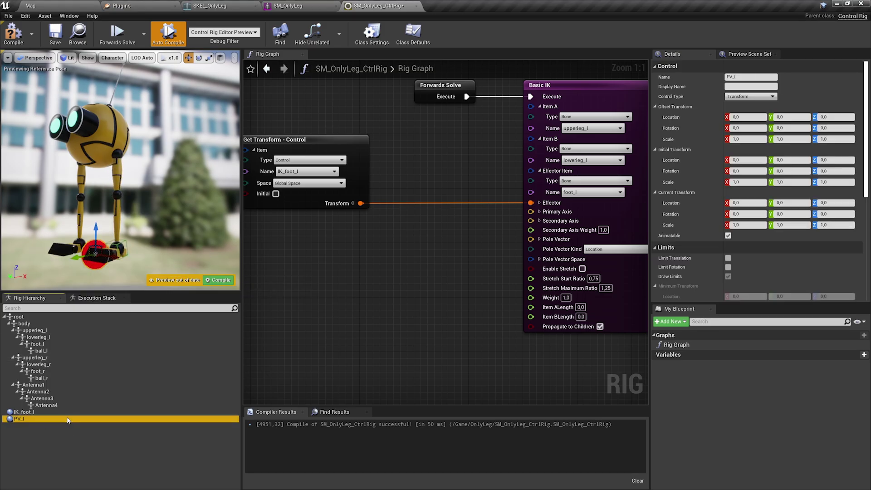
# - Move the PV_l control in front of the left knee, to about X 9,6, Y 17,6 and Z 20,3
pyautogui.keyDown('alt'); pyautogui.moveTo(120, 272); pyautogui.dragTo(145, 169); pyautogui.keyUp('alt')
pyautogui.scroll(2, 148, 236)
pyautogui.keyDown('alt'); pyautogui.moveTo(147, 172); pyautogui.dragTo(68, 172); pyautogui.keyUp('alt')
pyautogui.scroll(4, 146, 172)
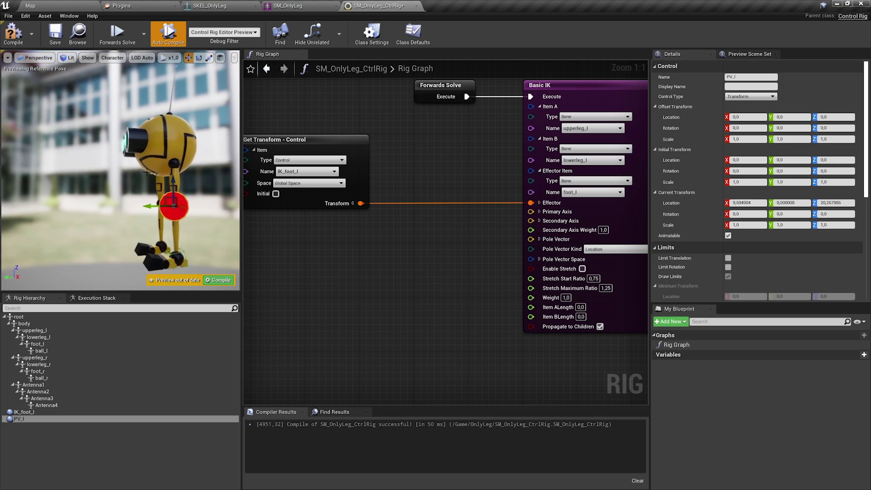
pyautogui.moveTo(159, 207); pyautogui.dragTo(108, 210)
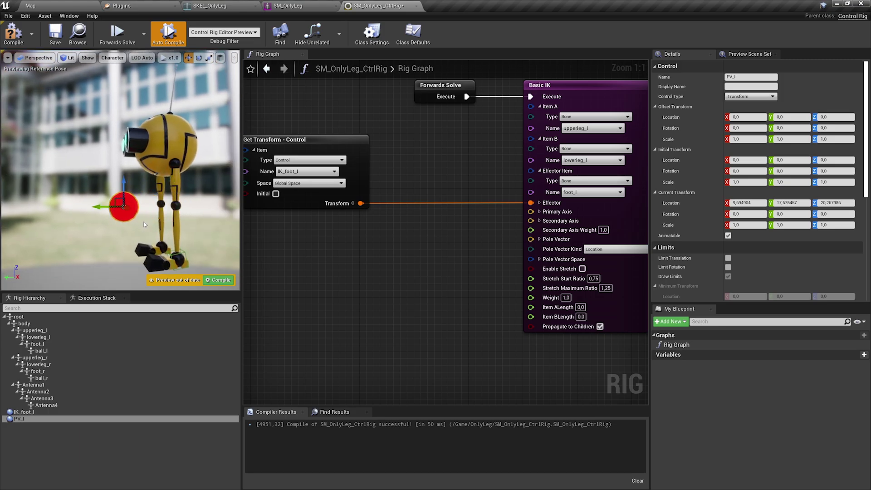
# - Set PV_l's initial transform from its current one, compile the rig, and change the control's gizmo color to green
pyautogui.rightClick(119, 208)
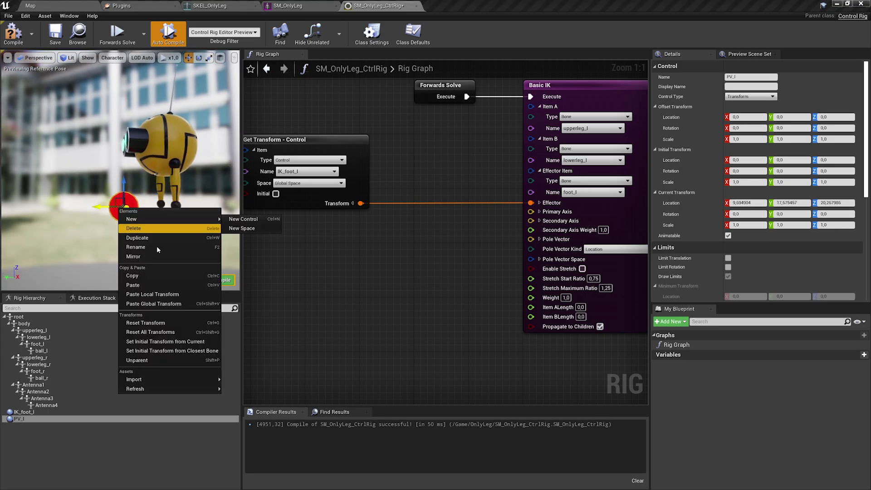
pyautogui.click(190, 346)
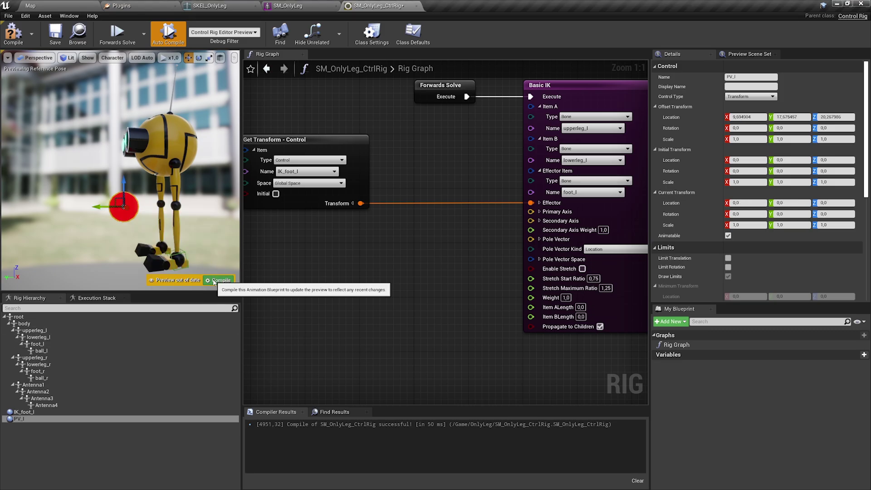
pyautogui.scroll(-9, 736, 259)
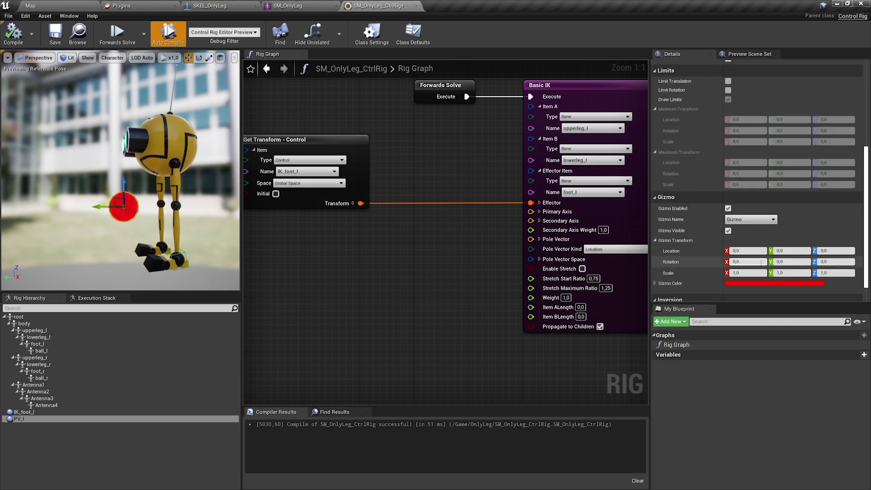
pyautogui.click(761, 262)
pyautogui.click(606, 365)
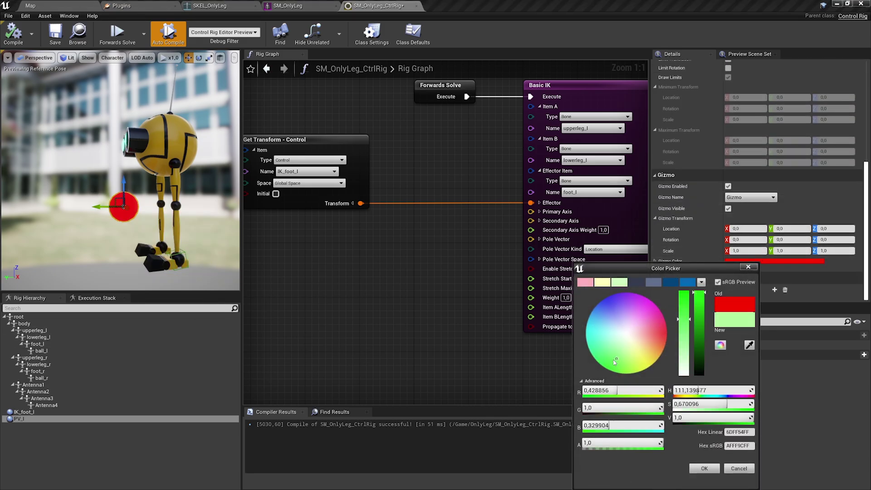
pyautogui.moveTo(699, 313); pyautogui.dragTo(699, 344)
pyautogui.click(706, 470)
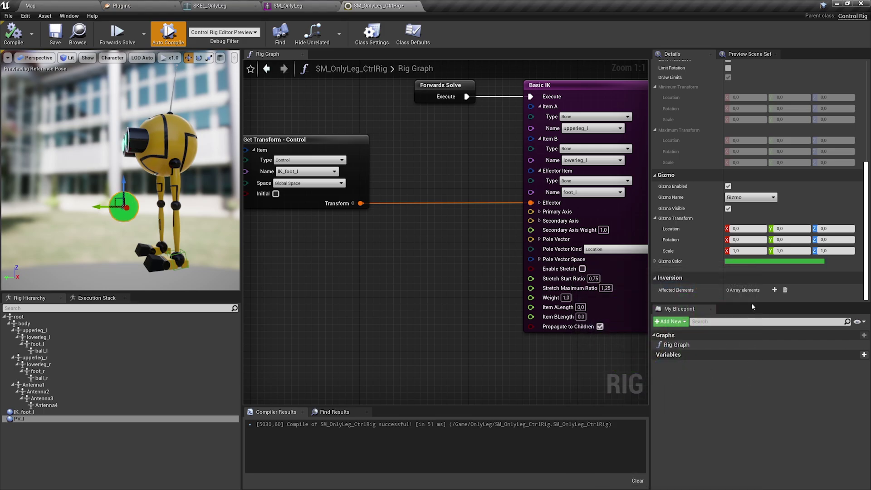
# - Change PV_l's gizmo shape to Pyramid_Thick and set the gizmo scale to 0,04 on all three axes
pyautogui.click(750, 197)
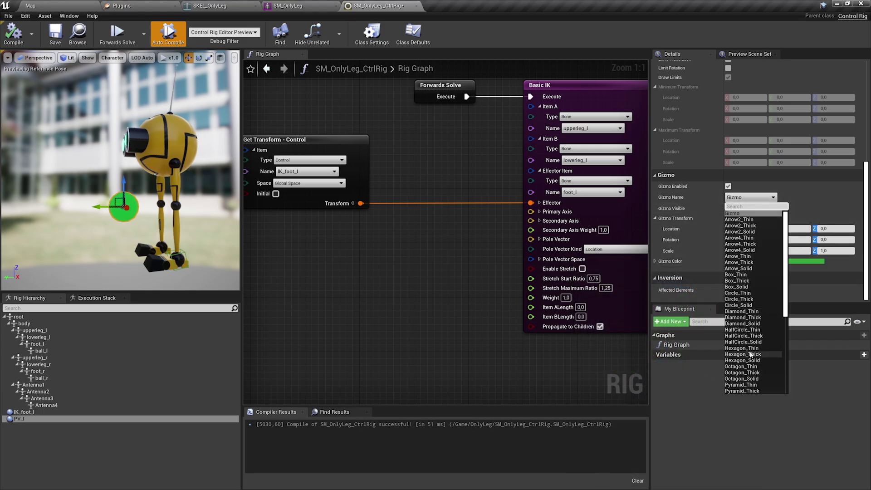
pyautogui.scroll(-2, 751, 363)
pyautogui.click(749, 375)
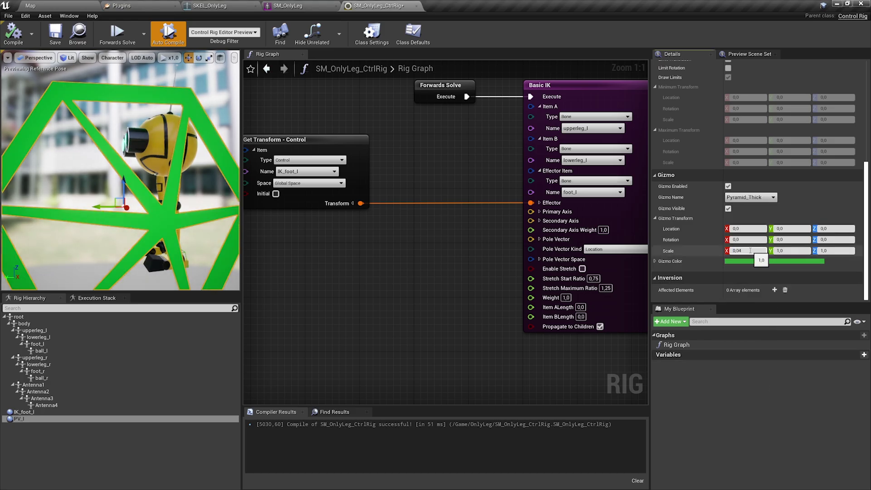
pyautogui.press('Tab')
pyautogui.write('0,04')
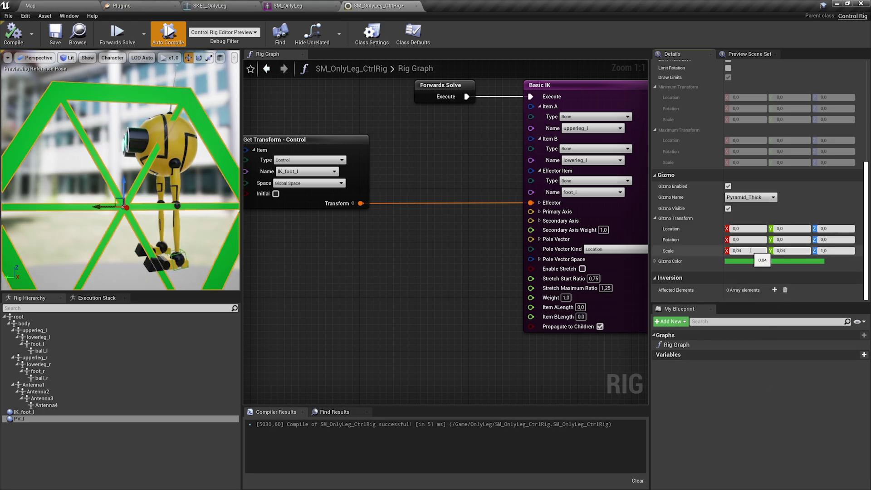
pyautogui.press('Tab')
pyautogui.write('0')
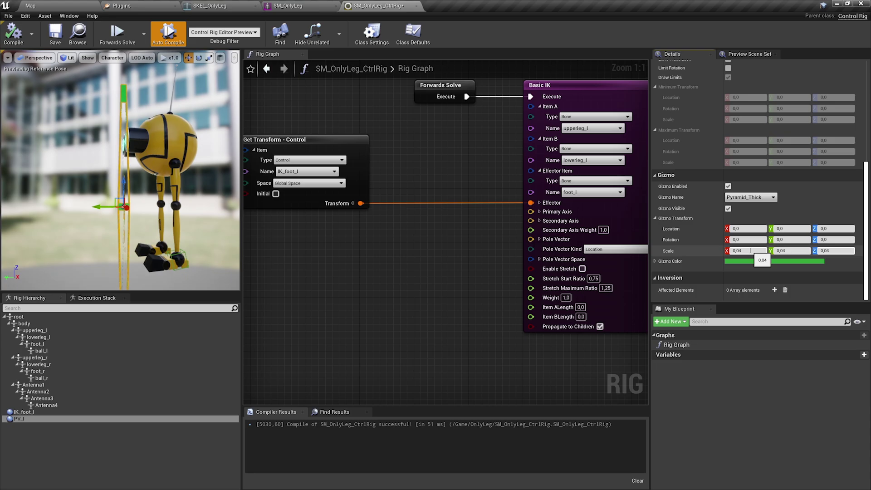
pyautogui.press('Return')
# - Set the Z rotation of PV_l's pyramid gizmo to about -90 degrees
pyautogui.moveTo(223, 168); pyautogui.dragTo(386, 198, button='right')
pyautogui.press('w')
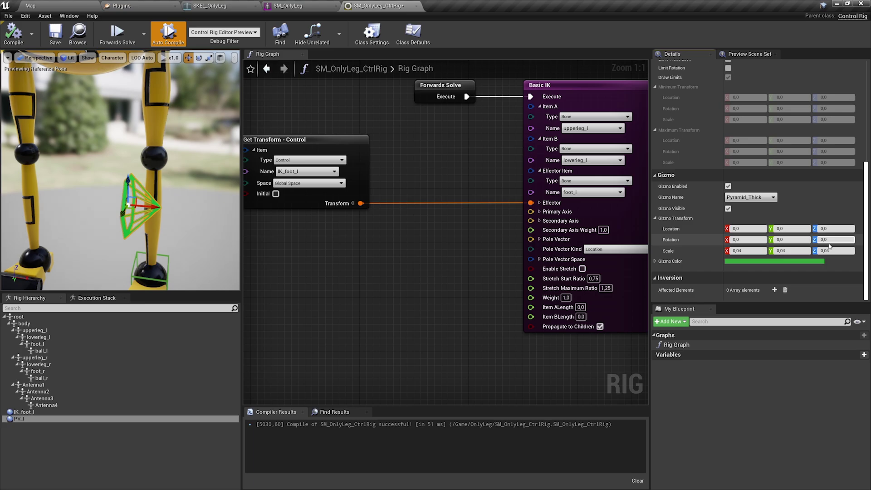
pyautogui.press('Return')
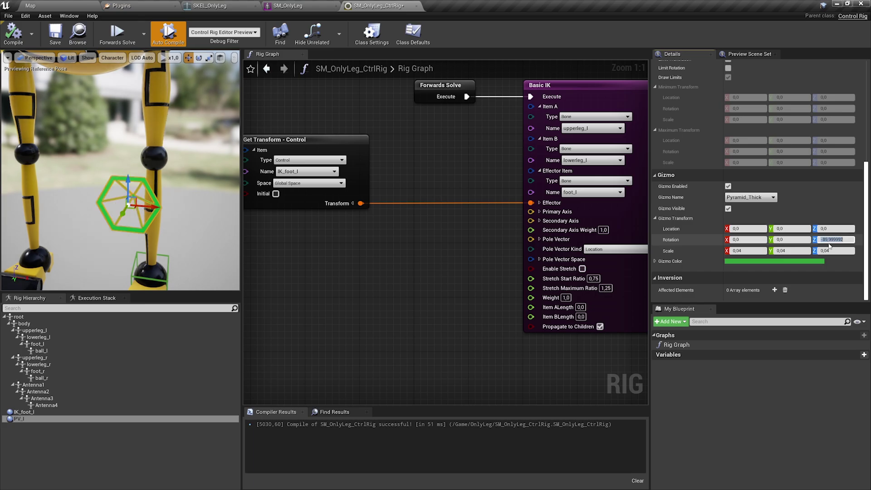
pyautogui.press('d')
pyautogui.moveTo(190, 191); pyautogui.dragTo(225, 193, button='right')
pyautogui.press('a')
pyautogui.press('w')
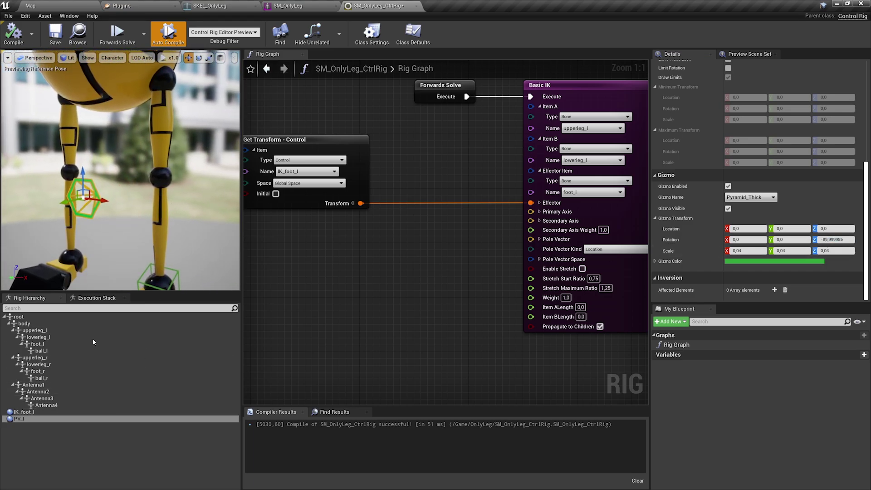
# - Add a Get Transform node for PV_l and connect its Translation output to the Pole Vector input of Basic IK
pyautogui.moveTo(18, 418); pyautogui.dragTo(259, 228)
pyautogui.click(321, 265)
pyautogui.click(352, 278)
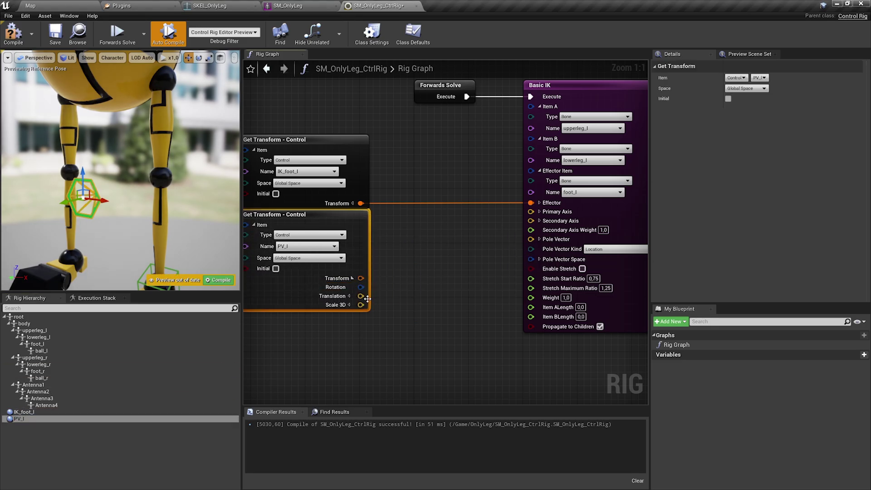
pyautogui.moveTo(360, 296); pyautogui.dragTo(531, 239)
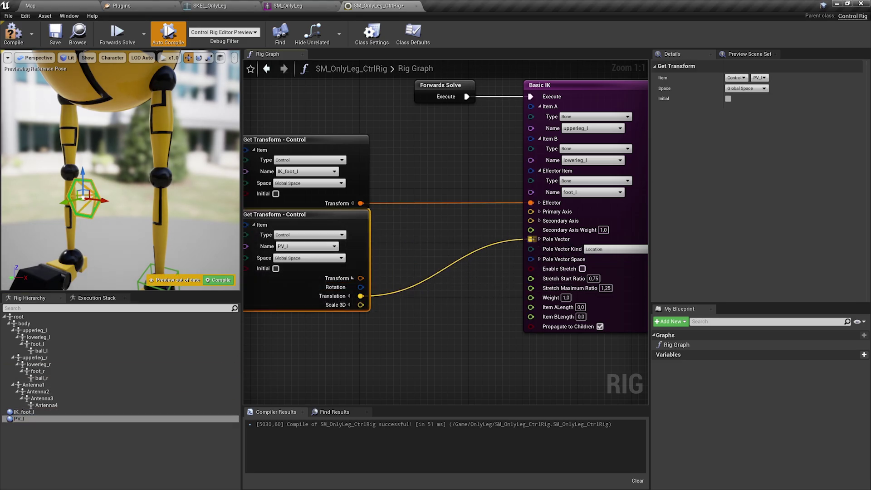
pyautogui.scroll(-2, 459, 230)
pyautogui.moveTo(357, 159); pyautogui.dragTo(434, 227)
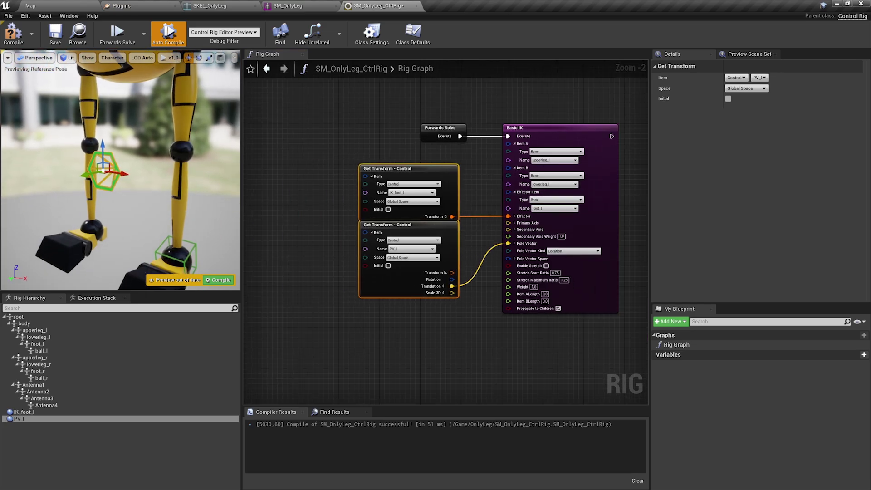
# - Test the left leg by moving IK_foot_l up and PV_l sideways in the preview, and compile and save the rig
pyautogui.click(177, 261)
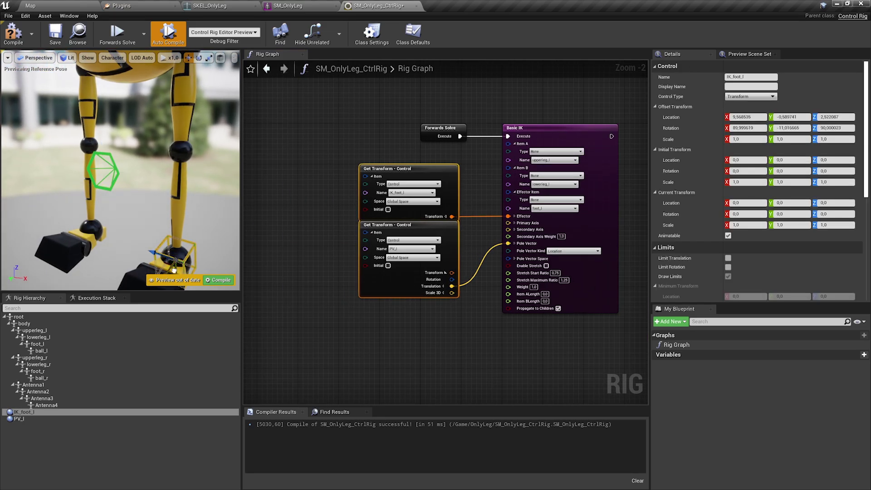
pyautogui.moveTo(173, 271); pyautogui.dragTo(170, 231)
pyautogui.click(114, 172)
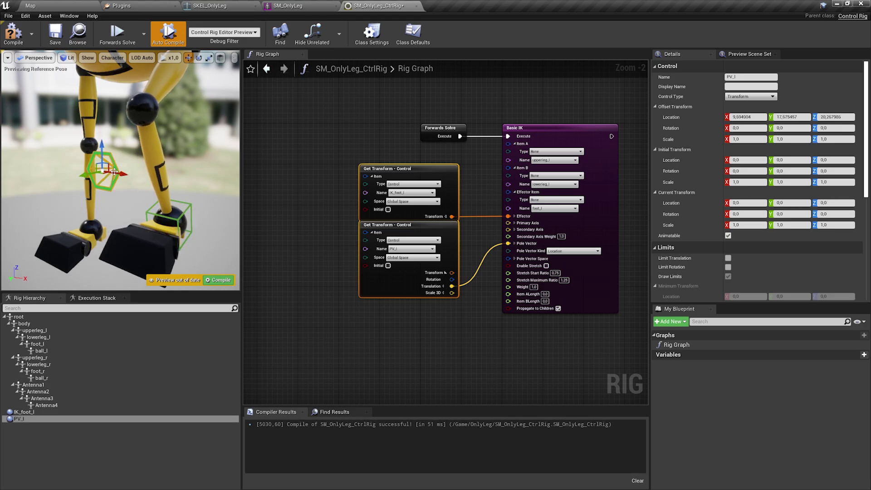
pyautogui.moveTo(125, 174); pyautogui.dragTo(178, 181)
pyautogui.moveTo(191, 145); pyautogui.dragTo(228, 144)
pyautogui.click(16, 33)
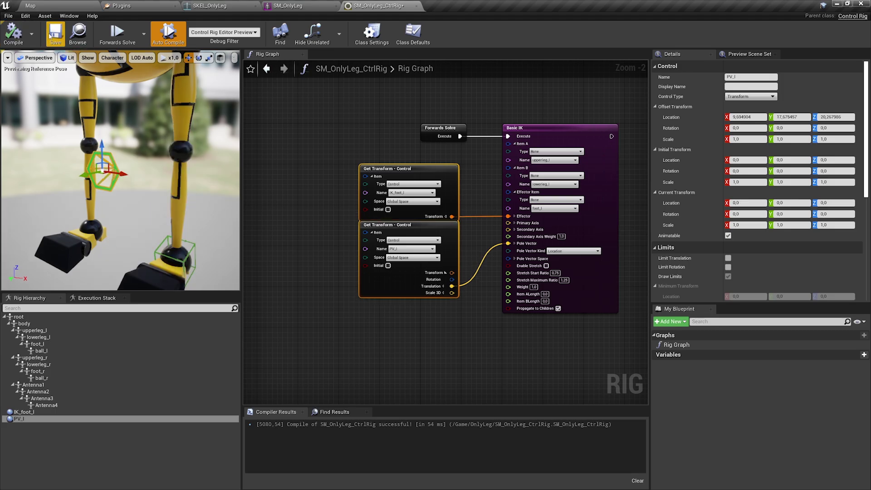
# - Mirror the IK_foot_l and PV_l controls across X with Z as the flip axis, replacing _l with _r in their names
pyautogui.moveTo(363, 172); pyautogui.dragTo(355, 210, button='right')
pyautogui.scroll(-2, 355, 210)
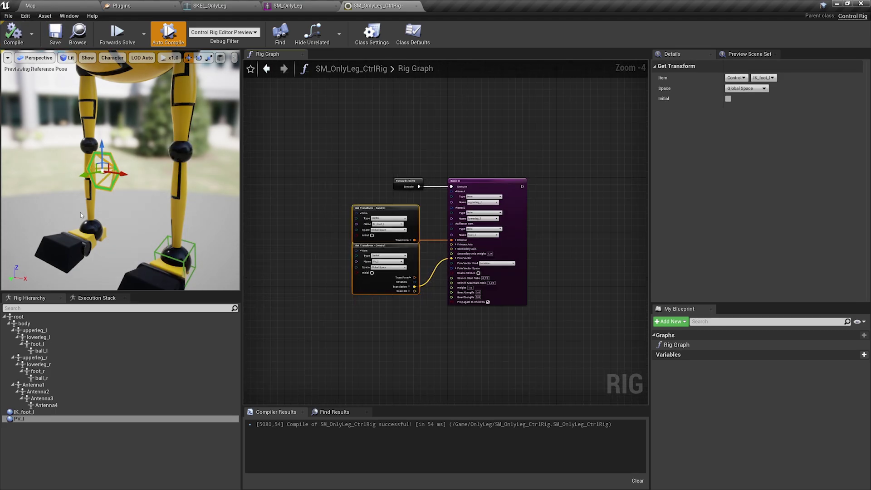
pyautogui.keyDown('alt'); pyautogui.moveTo(80, 213); pyautogui.dragTo(75, 162); pyautogui.keyUp('alt')
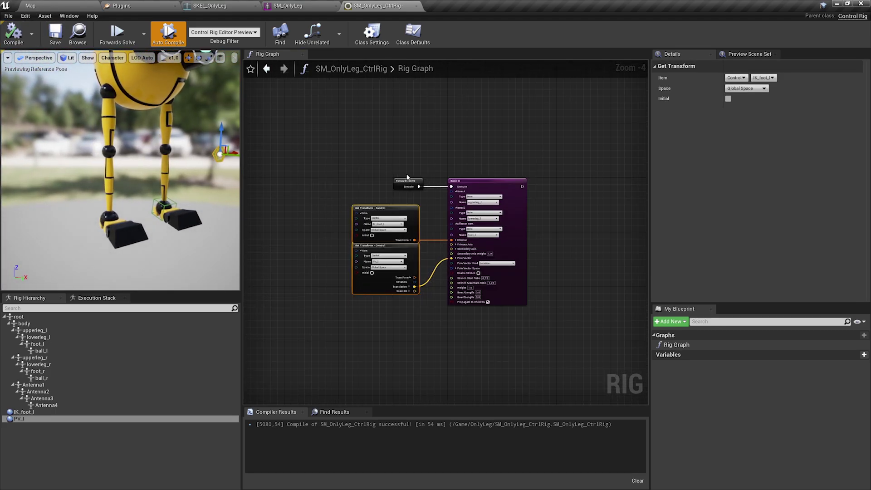
pyautogui.keyDown('shift'); pyautogui.click(47, 419); pyautogui.keyUp('shift')
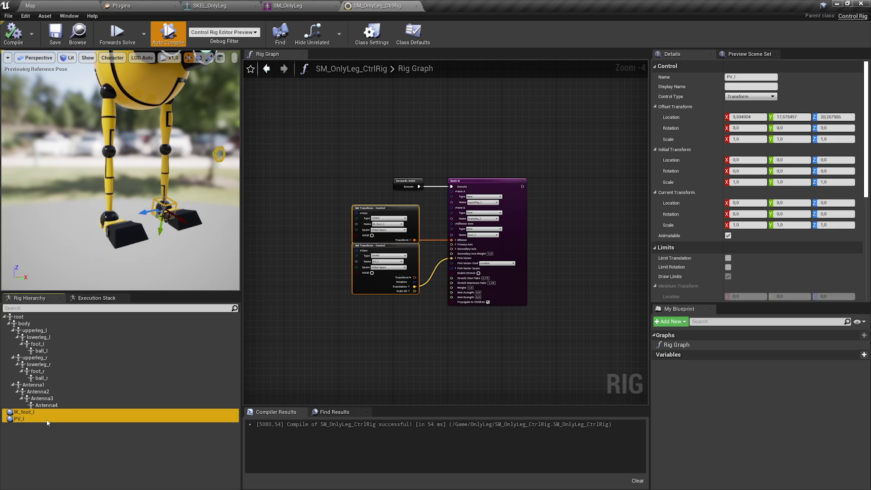
pyautogui.rightClick(46, 419)
pyautogui.click(87, 282)
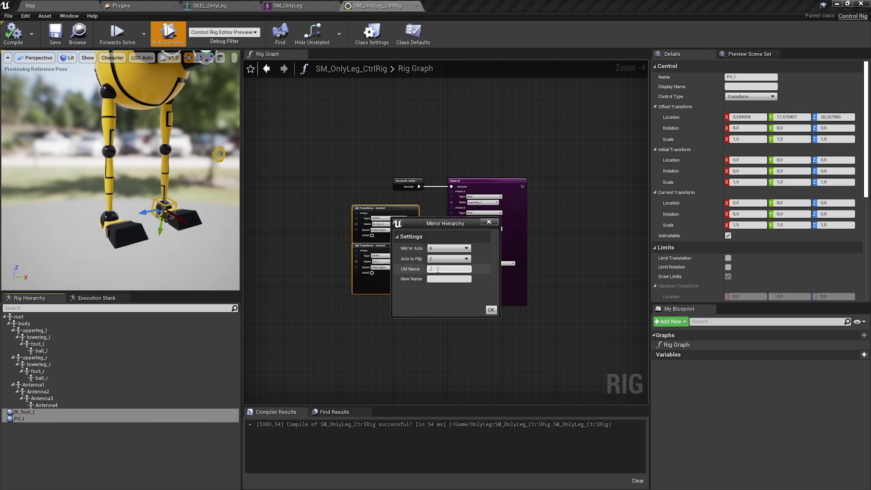
pyautogui.write('r')
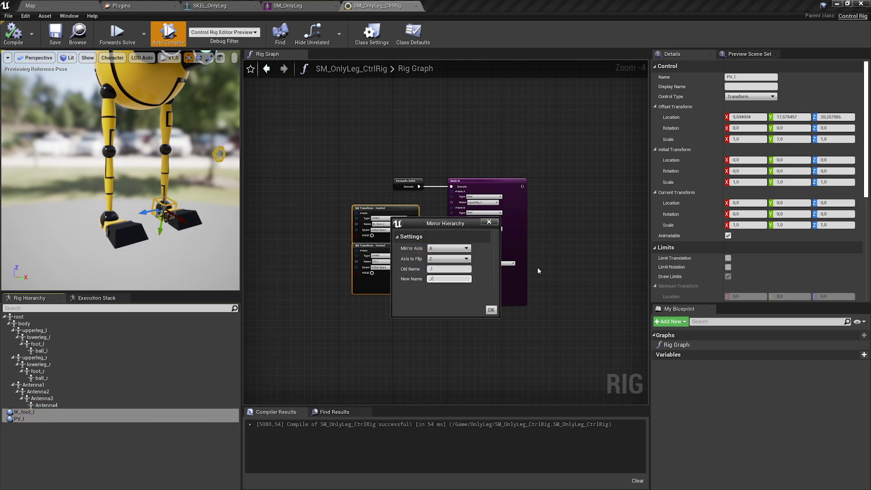
pyautogui.click(491, 311)
pyautogui.keyDown('alt'); pyautogui.moveTo(113, 195); pyautogui.dragTo(136, 199); pyautogui.keyUp('alt')
pyautogui.click(27, 426)
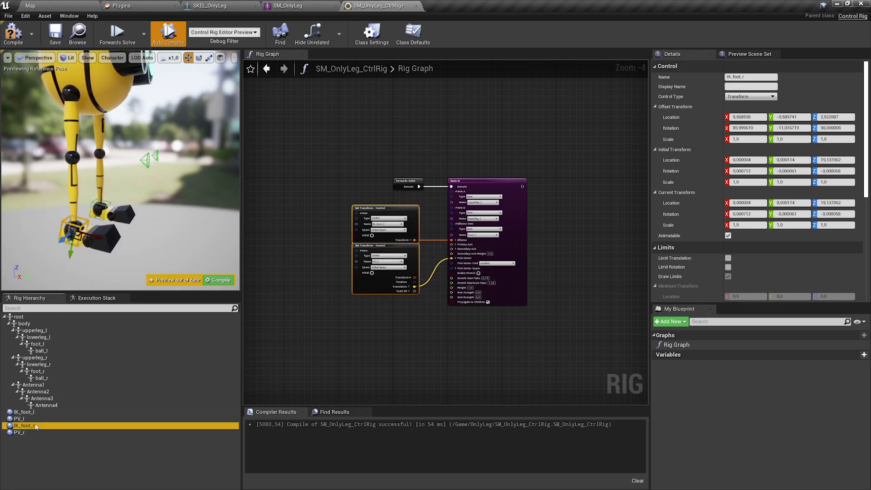
# - Duplicate the two Get Transform nodes with Basic IK, and link the original Basic IK's execution output to the copy
pyautogui.moveTo(123, 182); pyautogui.dragTo(110, 229, button='right')
pyautogui.moveTo(507, 176); pyautogui.dragTo(414, 174, button='right')
pyautogui.scroll(2, 415, 207)
pyautogui.moveTo(415, 207); pyautogui.dragTo(447, 182, button='right')
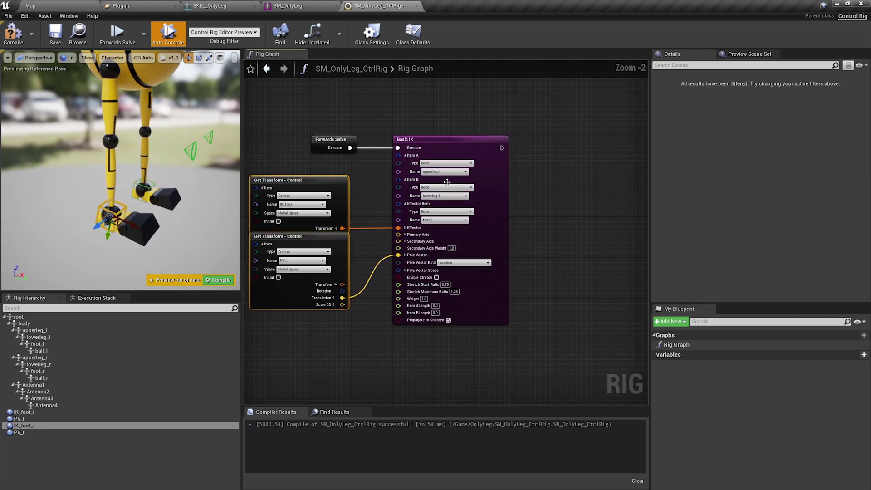
pyautogui.moveTo(324, 164); pyautogui.dragTo(461, 273)
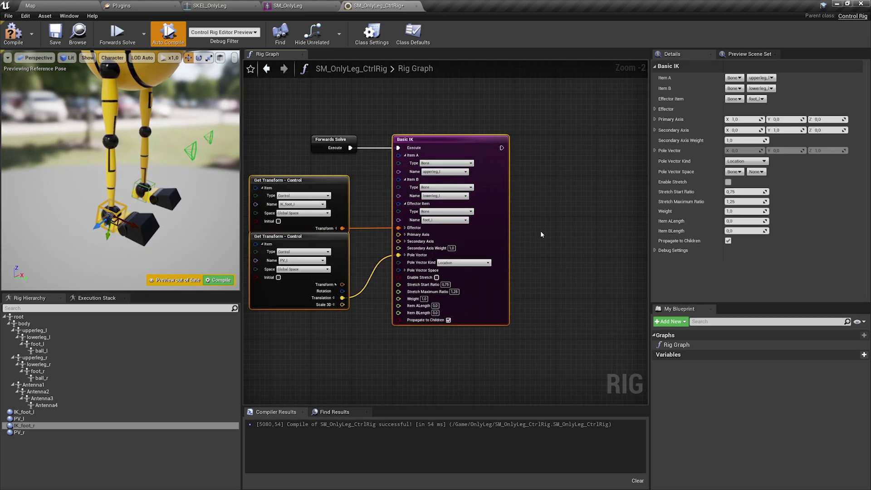
pyautogui.moveTo(644, 180); pyautogui.dragTo(452, 180, button='right')
pyautogui.moveTo(309, 148); pyautogui.dragTo(507, 147)
# - Mirror the duplicated Get Transform and Basic IK nodes across X with Z as the flip axis, replacing _l with _r
pyautogui.moveTo(416, 125); pyautogui.dragTo(586, 311)
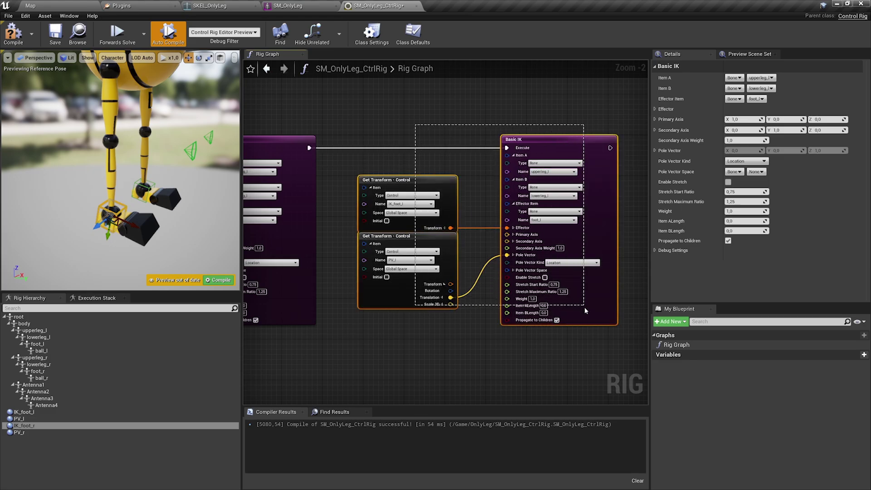
pyautogui.rightClick(587, 247)
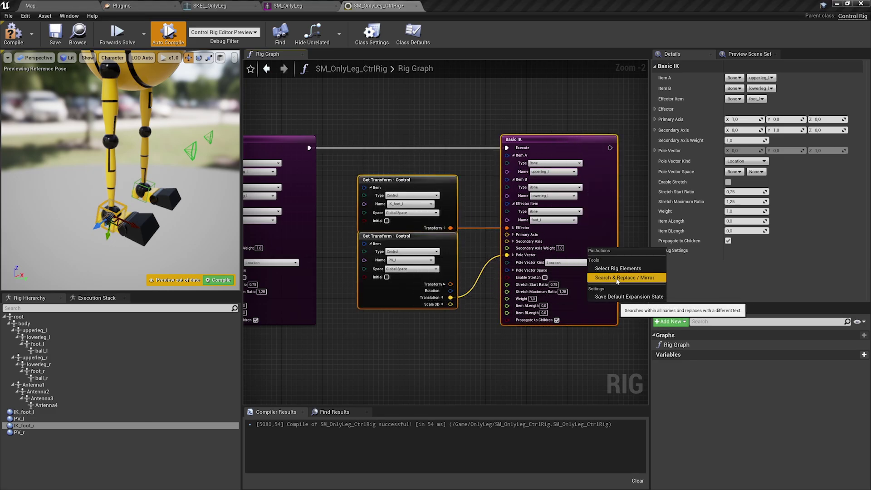
pyautogui.click(619, 282)
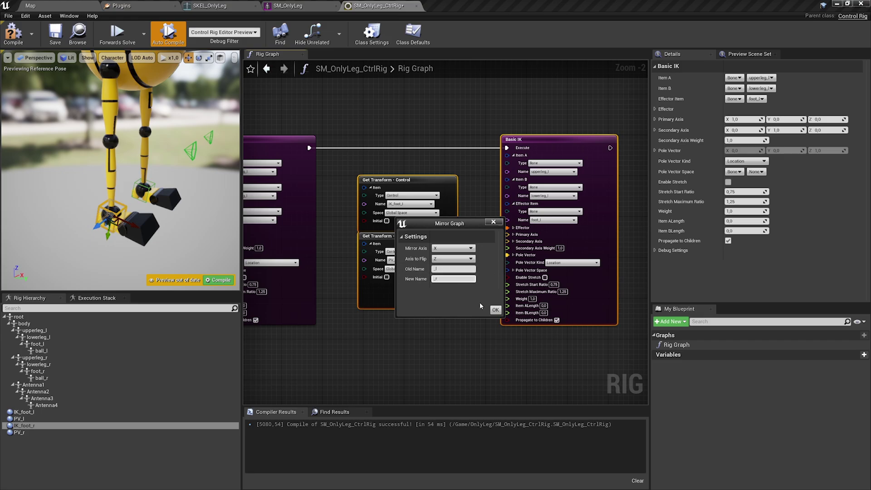
pyautogui.click(495, 310)
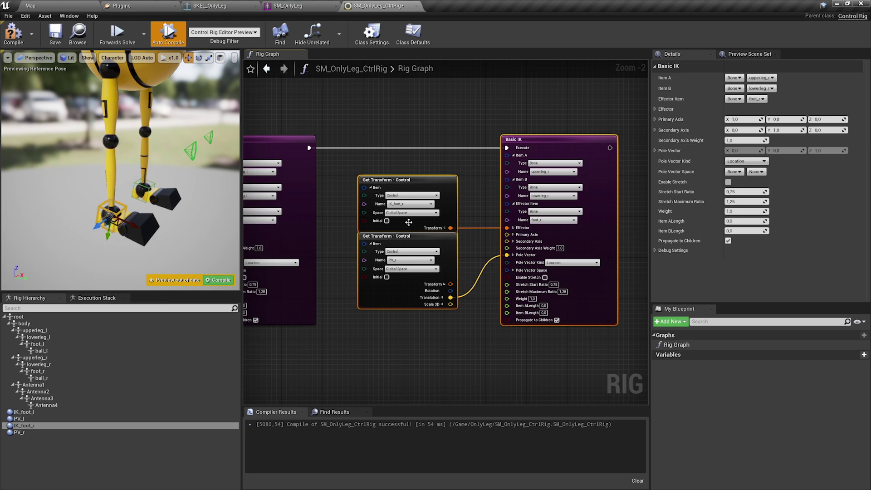
# - Set the Secondary Axis Y of the right-leg Basic IK to -1,0 and collapse the pin again
pyautogui.click(514, 241)
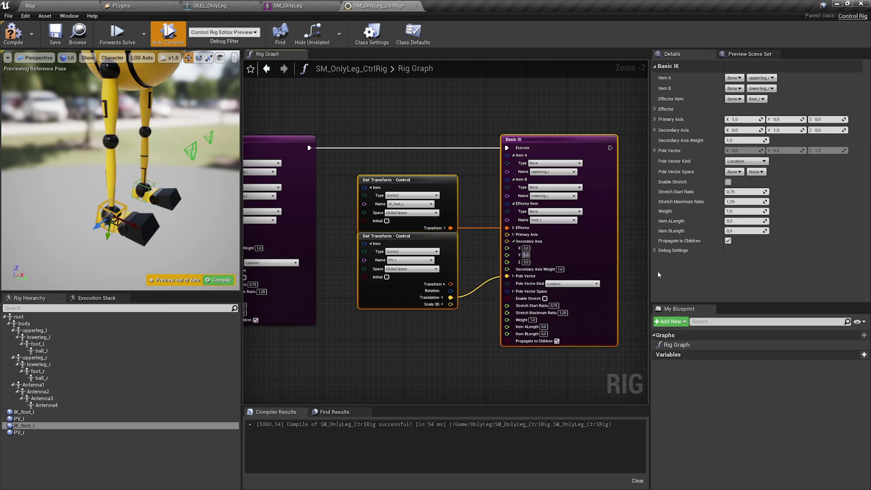
pyautogui.write('-')
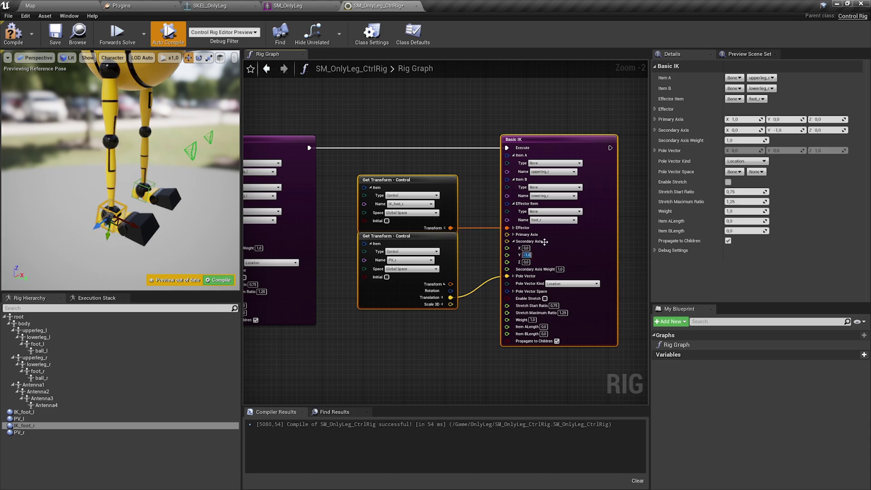
pyautogui.click(514, 241)
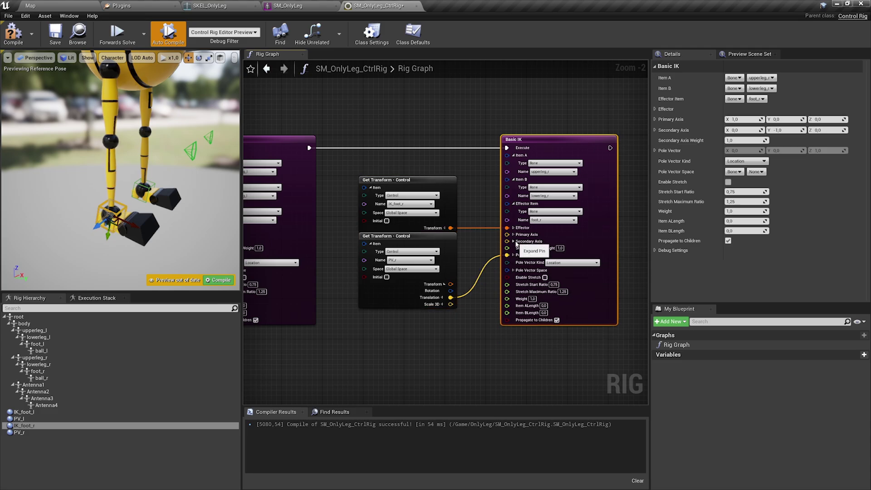
# - Move the IK_foot_r and IK_foot_l controls outward in the viewport to test both legs
pyautogui.moveTo(307, 298); pyautogui.dragTo(397, 288, button='right')
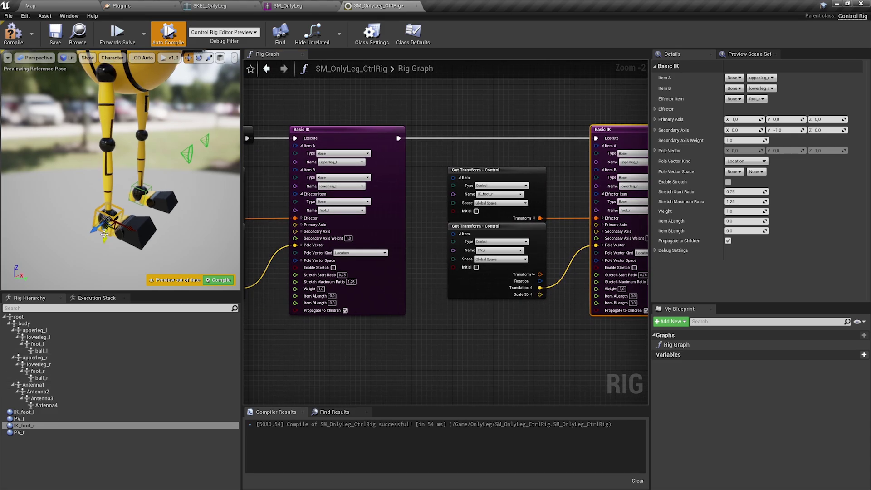
pyautogui.moveTo(113, 228); pyautogui.dragTo(83, 196)
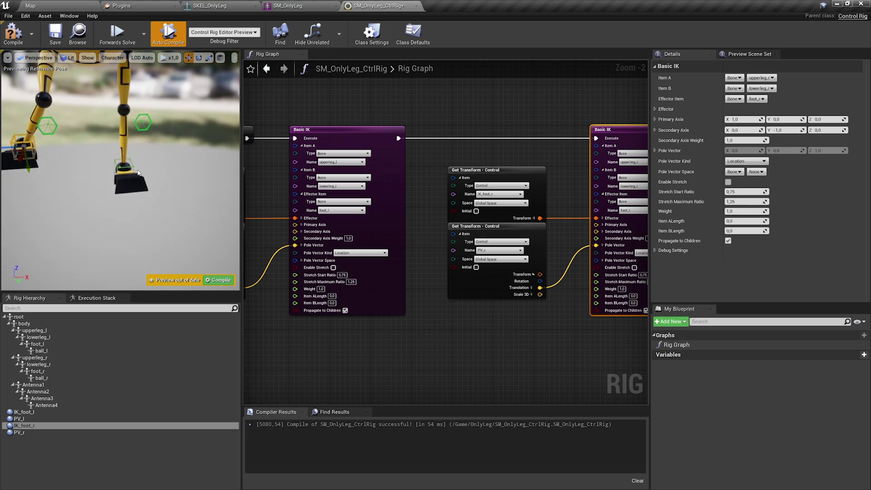
pyautogui.click(135, 167)
pyautogui.moveTo(120, 184); pyautogui.dragTo(141, 142)
pyautogui.moveTo(141, 142); pyautogui.dragTo(120, 121, button='right')
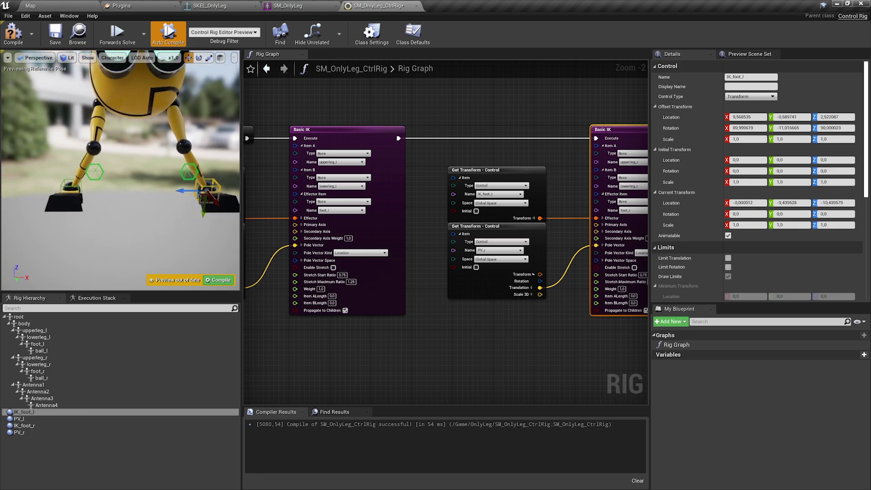
# - Move the PV_l and PV_r pole vector controls outward to test the direction of both knees
pyautogui.click(189, 165)
pyautogui.moveTo(210, 171); pyautogui.dragTo(236, 171)
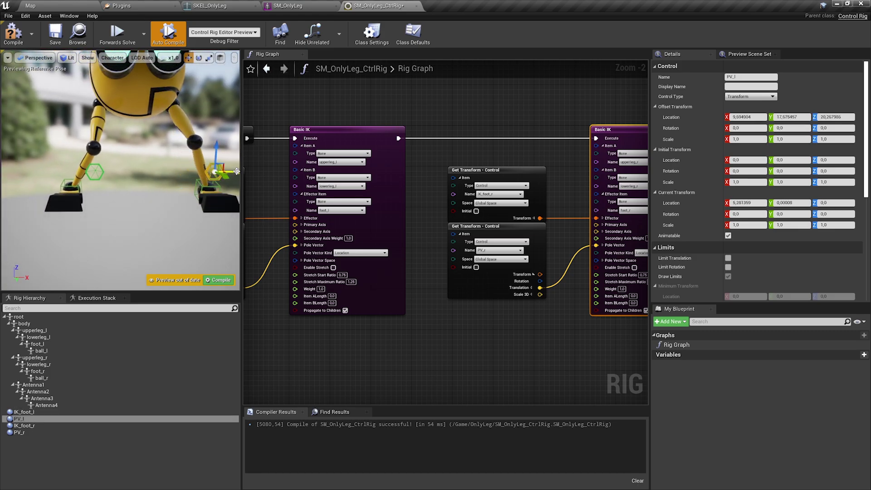
pyautogui.click(96, 170)
pyautogui.moveTo(82, 171); pyautogui.dragTo(16, 172)
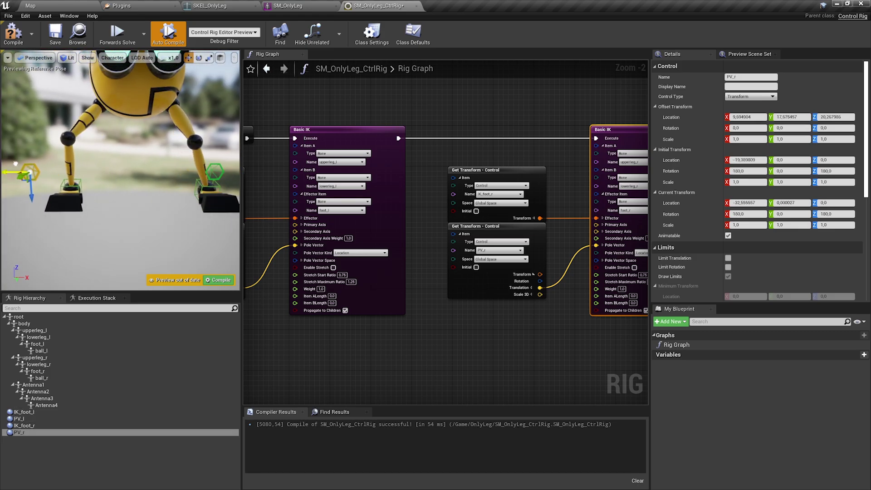
pyautogui.moveTo(18, 170); pyautogui.dragTo(50, 122, button='right')
pyautogui.moveTo(136, 86); pyautogui.dragTo(151, 124, button='right')
# - Add a new unparented control named BodyCtr to the rig hierarchy
pyautogui.click(58, 324)
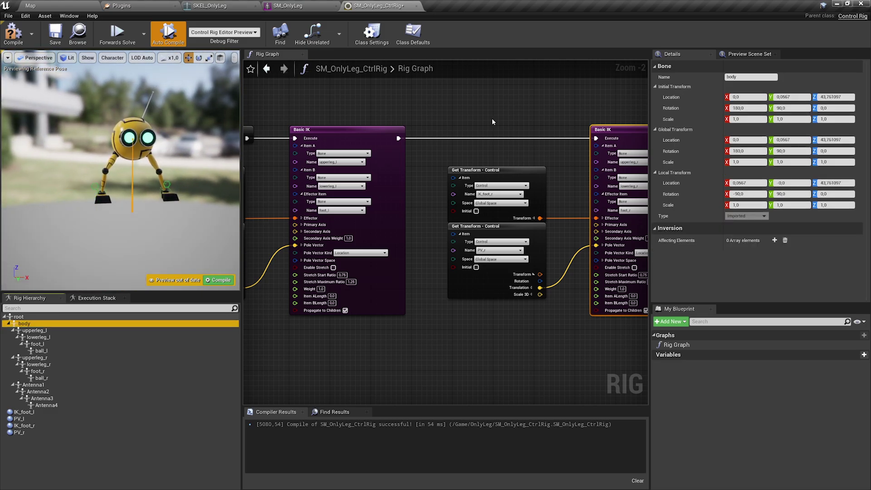
pyautogui.moveTo(634, 143); pyautogui.dragTo(449, 165, button='right')
pyautogui.scroll(-2, 449, 165)
pyautogui.moveTo(508, 159); pyautogui.dragTo(358, 182, button='right')
pyautogui.click(31, 455)
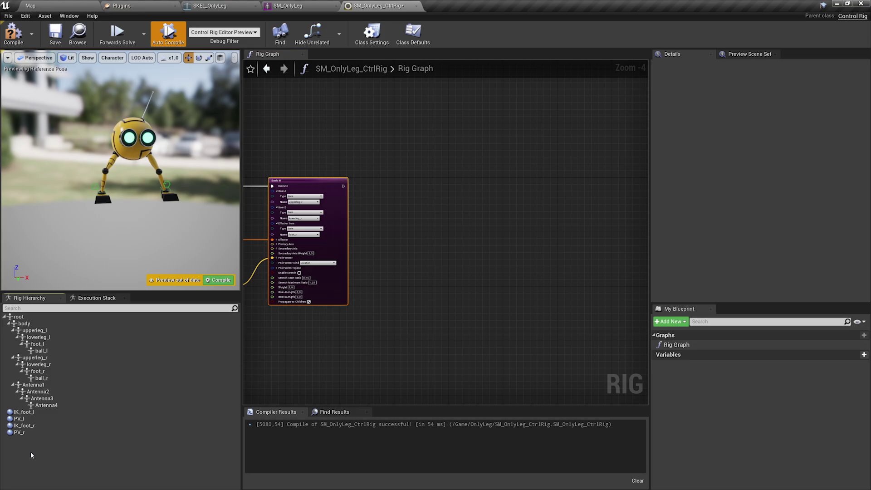
pyautogui.rightClick(32, 455)
pyautogui.moveTo(73, 279)
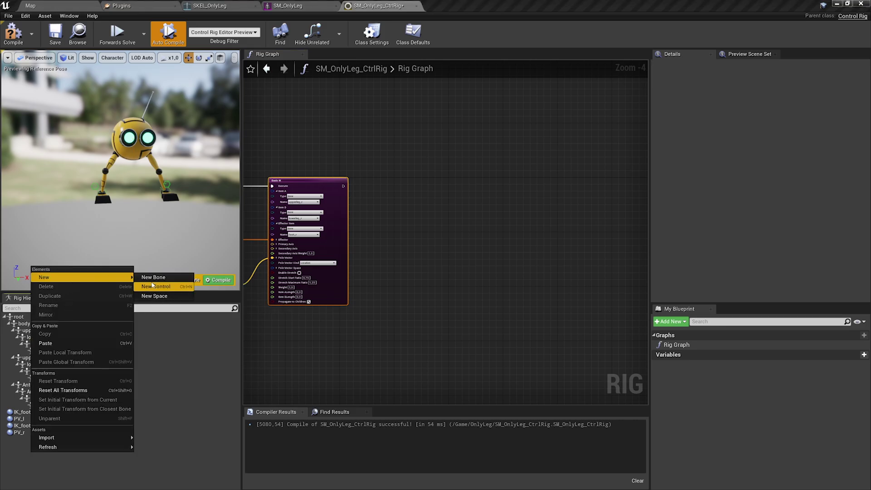
pyautogui.click(153, 286)
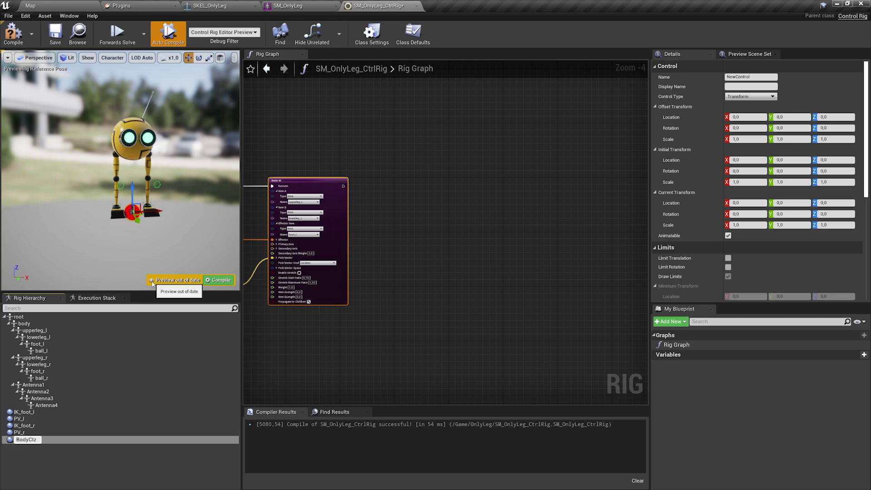
pyautogui.write('BodyCtr')
pyautogui.press('Return')
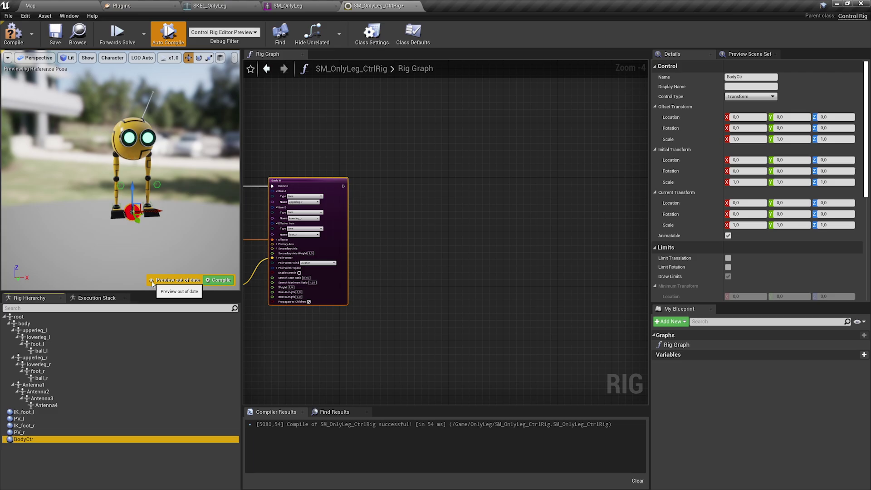
# - Raise the BodyCtr control to the robot's body and match its offset transform to the body bone
pyautogui.moveTo(132, 191); pyautogui.dragTo(132, 187)
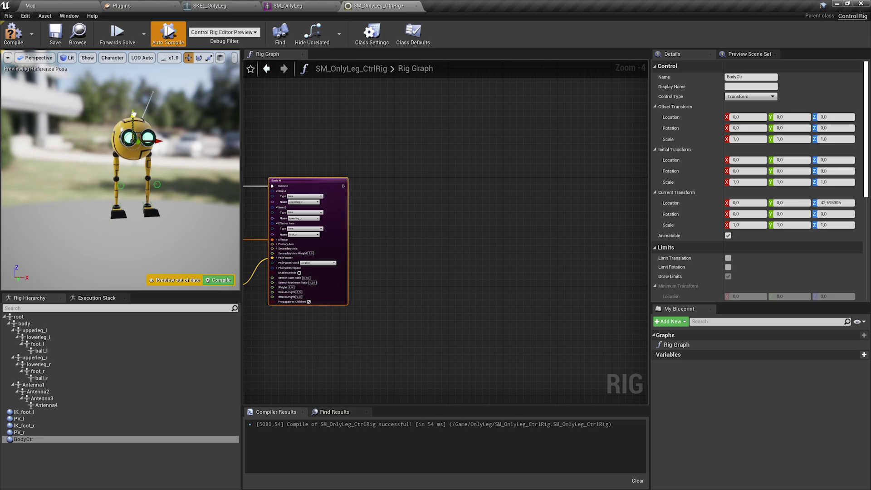
pyautogui.rightClick(133, 114)
pyautogui.click(190, 252)
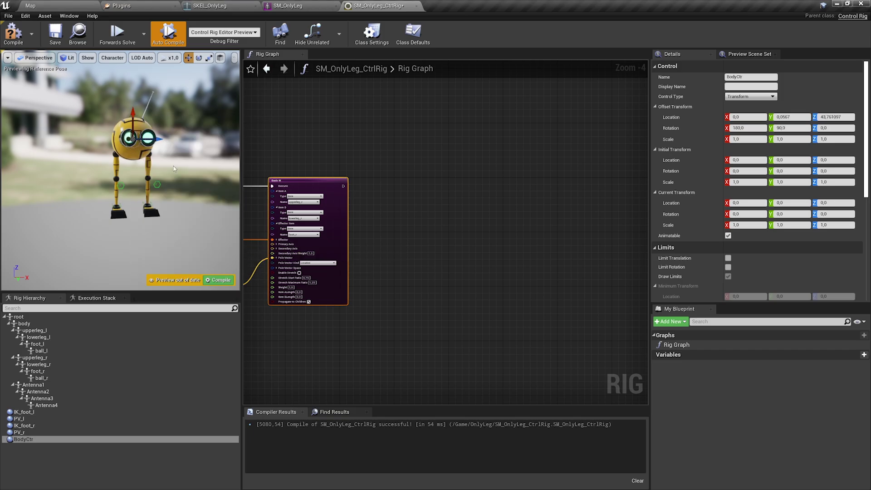
# - Set the BodyCtr gizmo to Hexagon_Thick and its gizmo rotation to 90 on Y
pyautogui.press('f')
pyautogui.scroll(-5, 773, 220)
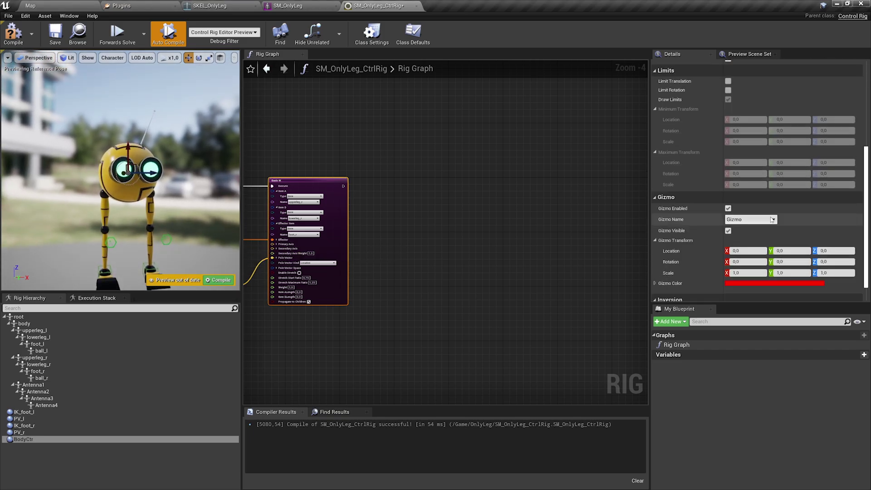
pyautogui.scroll(-1, 773, 220)
pyautogui.click(773, 197)
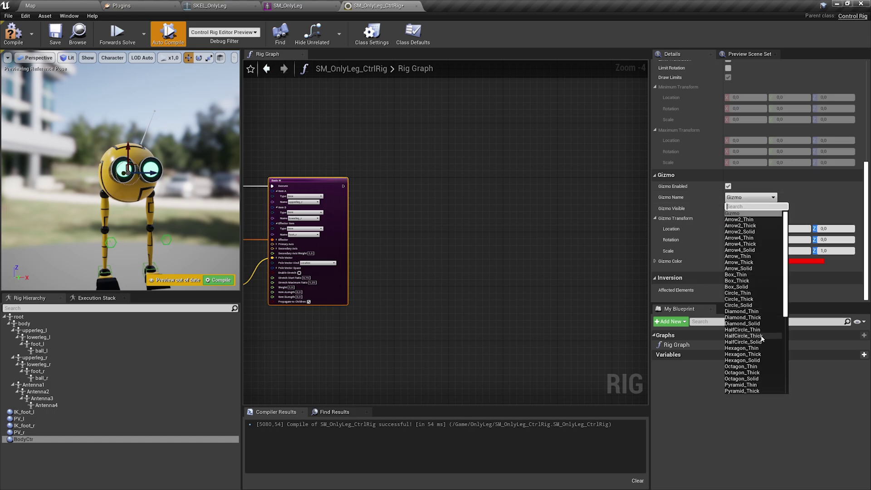
pyautogui.click(761, 354)
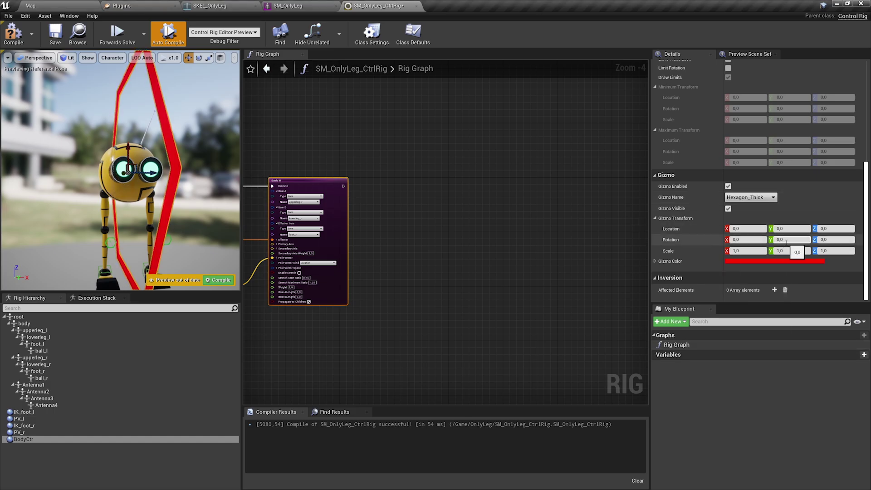
pyautogui.write('90')
pyautogui.press('Return')
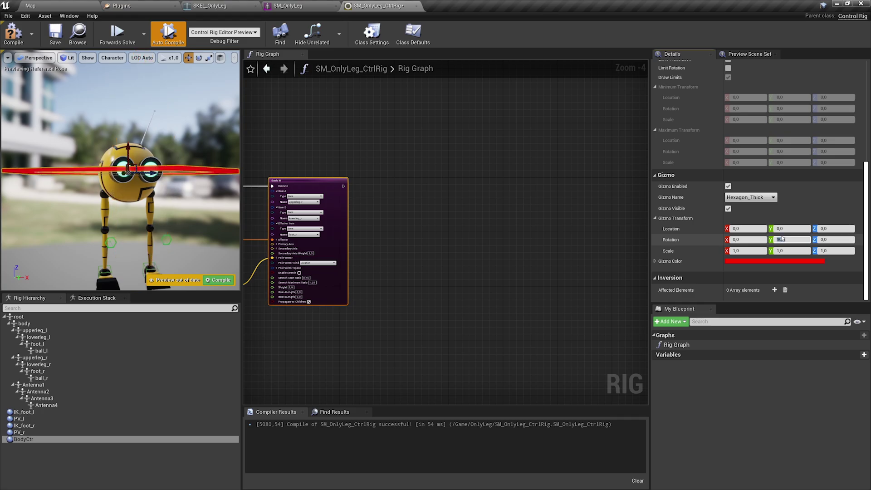
# - Set the BodyCtr gizmo scale to 0,5 on X, Y and Z
pyautogui.click(752, 250)
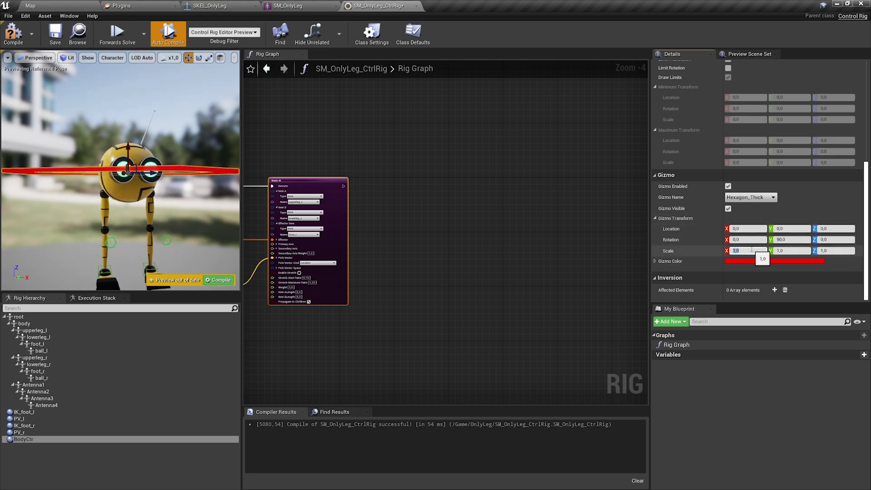
pyautogui.write('0,5')
pyautogui.press('Tab')
pyautogui.write('0,')
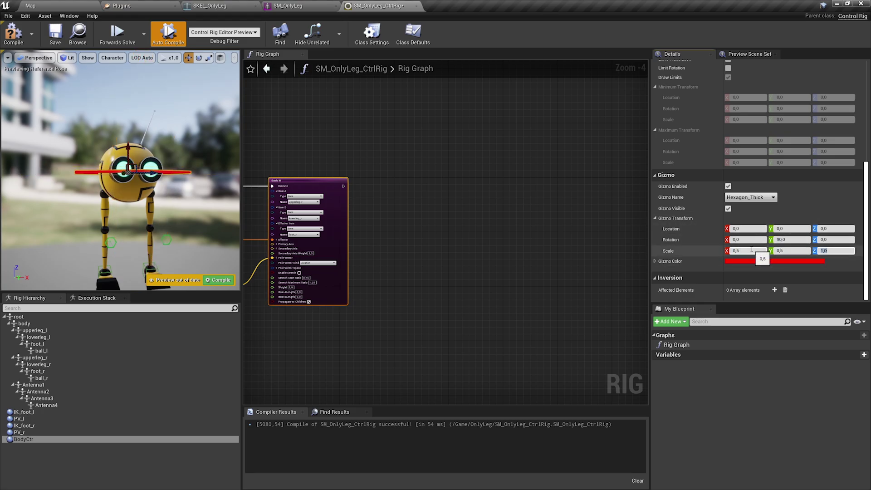
pyautogui.moveTo(195, 181); pyautogui.dragTo(106, 200, button='right')
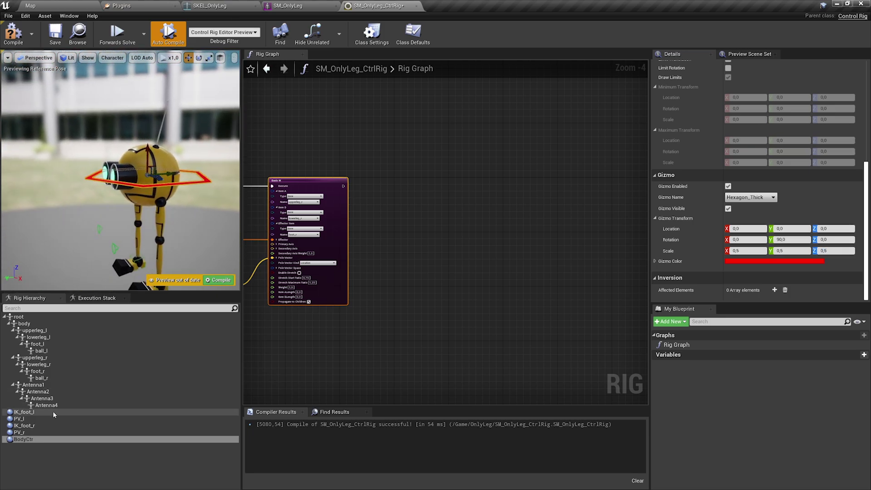
# - Add a Set Transform node for the body bone, executed after the right-leg Basic IK
pyautogui.moveTo(47, 324); pyautogui.dragTo(418, 186)
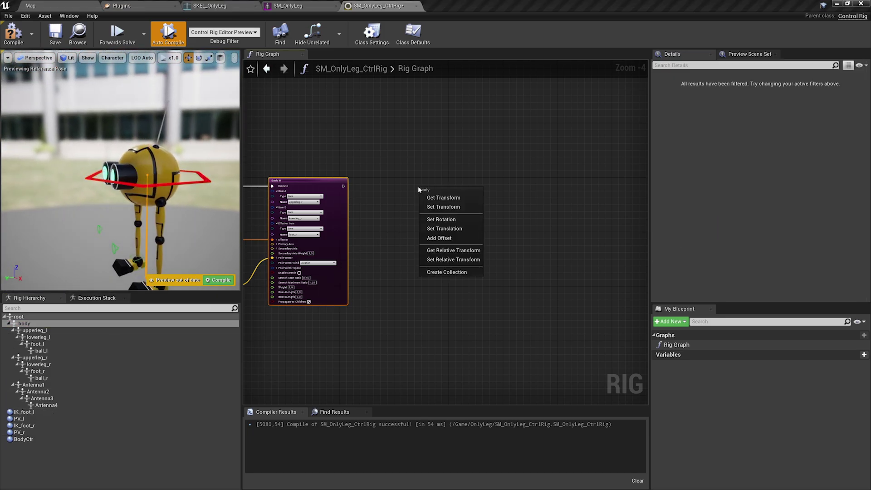
pyautogui.click(439, 206)
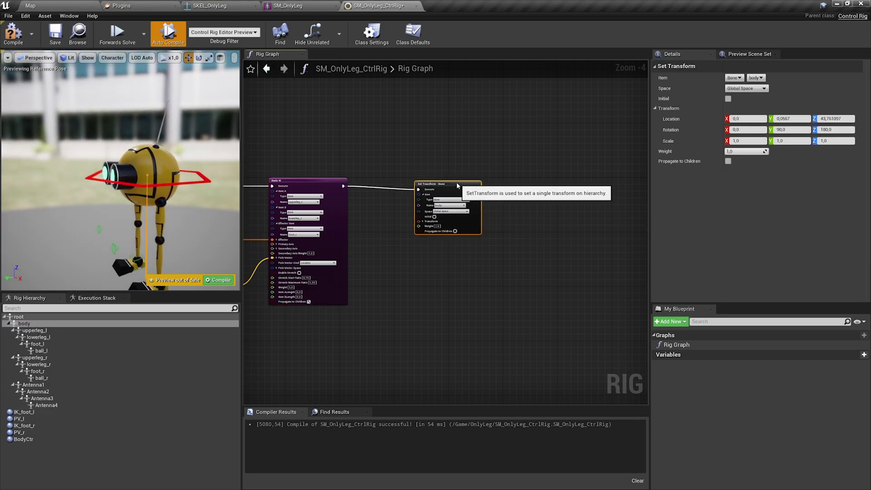
pyautogui.scroll(4, 445, 190)
pyautogui.moveTo(444, 192); pyautogui.dragTo(441, 176)
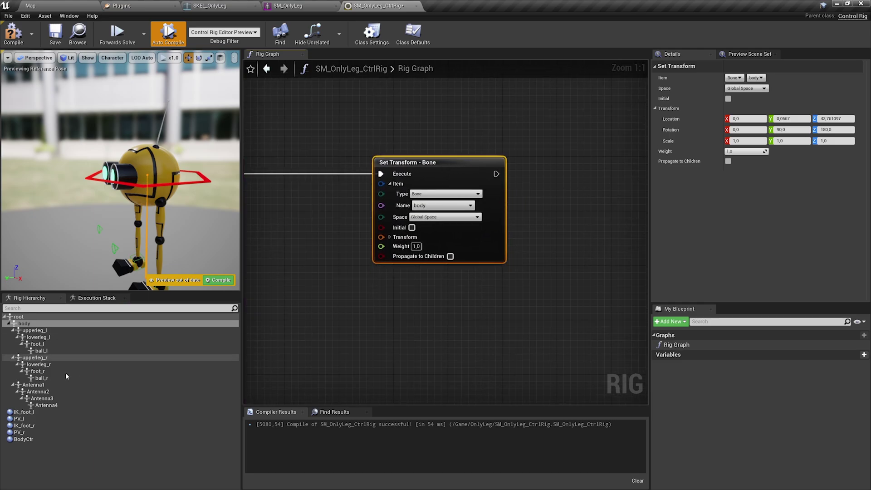
# - Add a Get Control node for BodyCtr and link its Transform to the body bone's Set Transform node
pyautogui.moveTo(23, 440); pyautogui.dragTo(334, 199)
pyautogui.moveTo(387, 96); pyautogui.dragTo(387, 97)
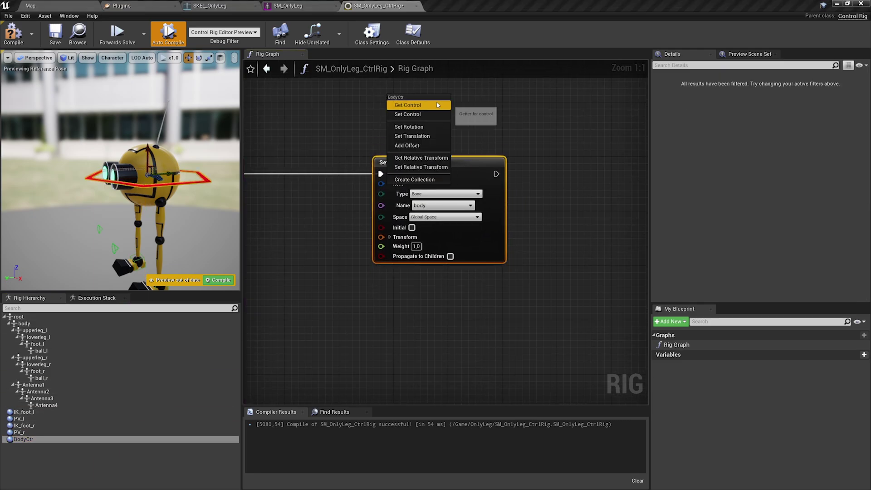
pyautogui.click(435, 106)
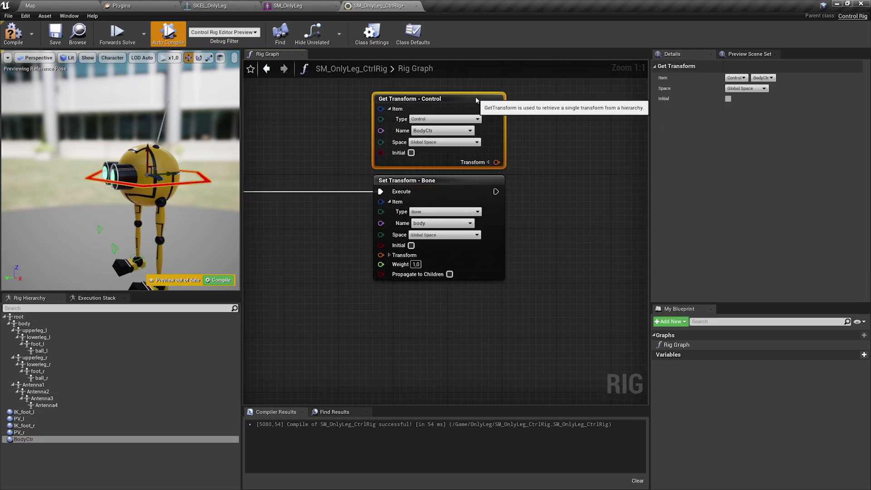
pyautogui.moveTo(497, 162); pyautogui.dragTo(381, 258)
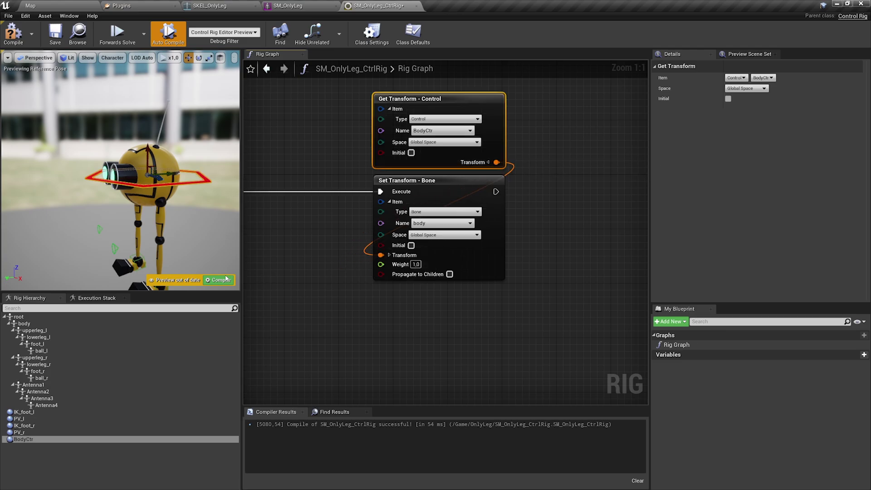
# - Enable Propagate to Children on the body's Set Transform node, testing with vertical moves of BodyCtr
pyautogui.keyDown('alt'); pyautogui.moveTo(141, 168); pyautogui.dragTo(195, 168); pyautogui.keyUp('alt')
pyautogui.moveTo(135, 162); pyautogui.dragTo(134, 108)
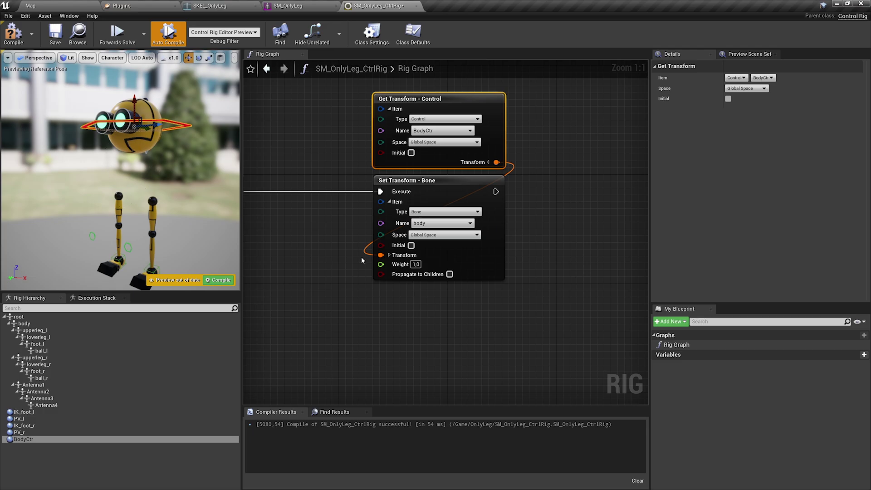
pyautogui.click(449, 275)
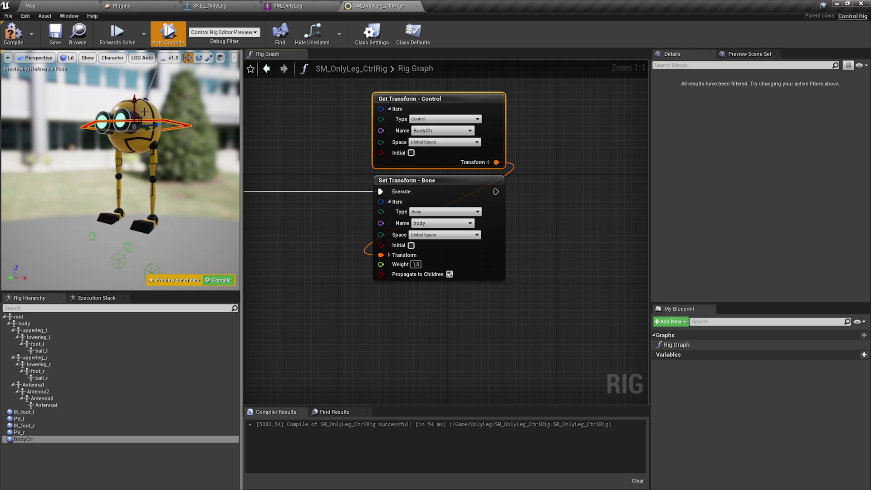
pyautogui.moveTo(137, 98); pyautogui.dragTo(141, 170)
pyautogui.moveTo(157, 162); pyautogui.dragTo(234, 168, button='right')
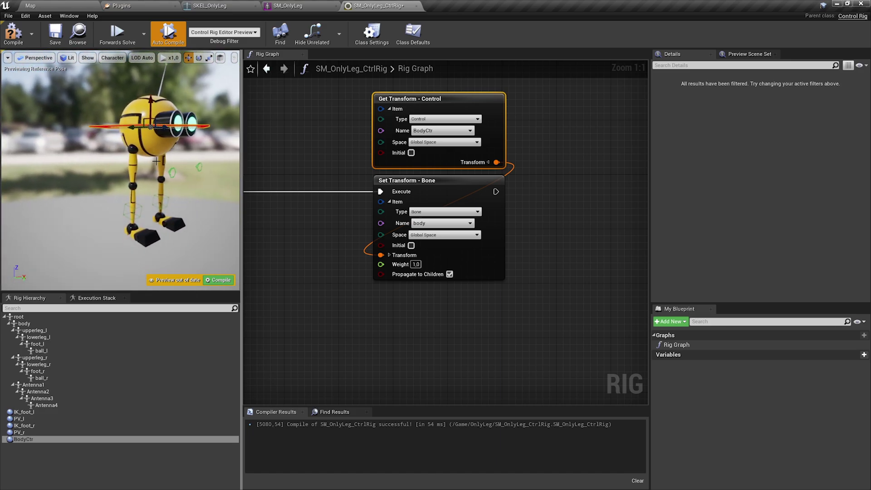
# - Move the IK_foot_r control up and backward to test the leg against the body control
pyautogui.click(131, 209)
pyautogui.moveTo(132, 209); pyautogui.dragTo(113, 183)
pyautogui.moveTo(197, 202); pyautogui.dragTo(247, 202, button='right')
pyautogui.click(306, 223)
# - Disconnect the body's Set Transform from the right-leg Basic IK and move both body nodes above the left-leg Basic IK
pyautogui.scroll(-5, 326, 222)
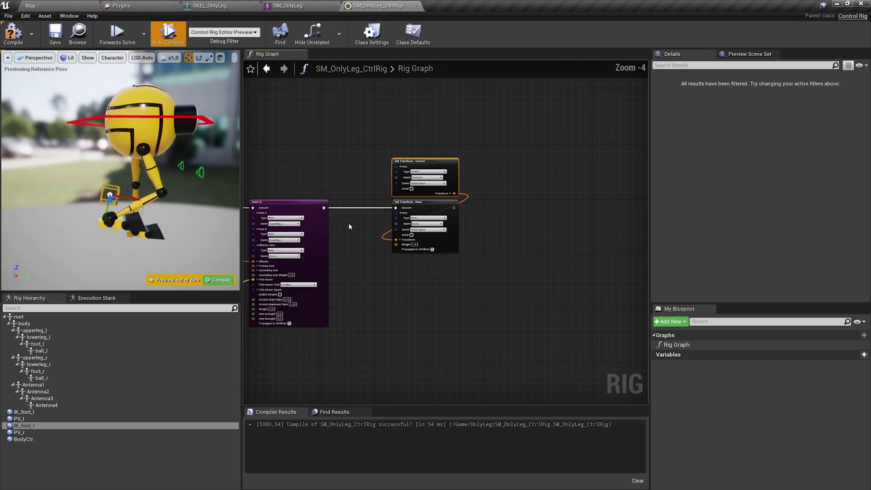
pyautogui.moveTo(349, 223); pyautogui.dragTo(442, 205, button='right')
pyautogui.moveTo(277, 254); pyautogui.dragTo(278, 252)
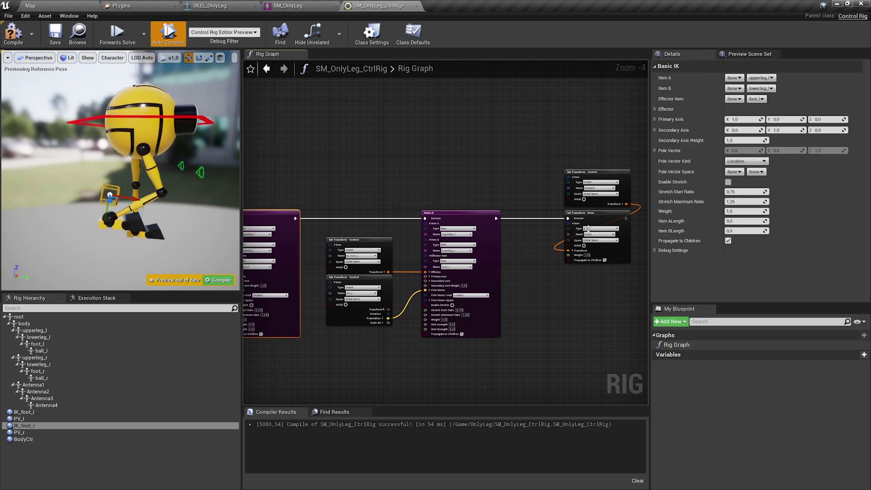
pyautogui.keyDown('alt'); pyautogui.click(508, 220); pyautogui.keyUp('alt')
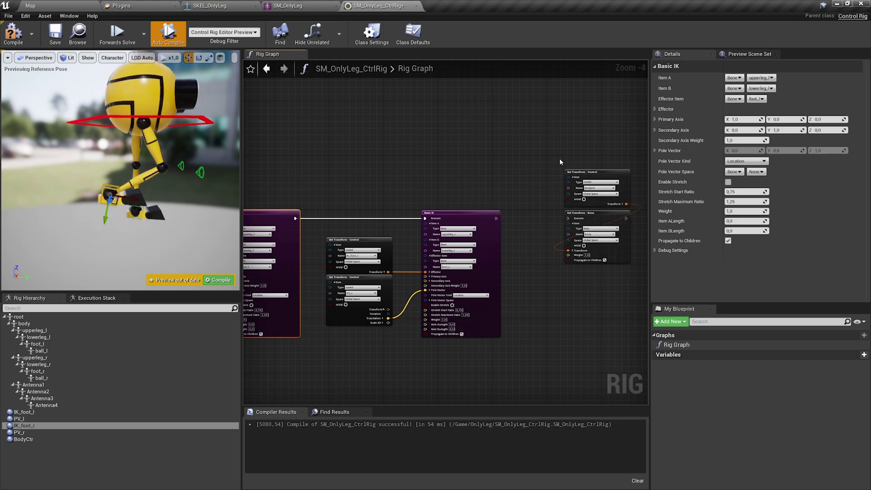
pyautogui.moveTo(562, 163); pyautogui.dragTo(355, 149)
pyautogui.moveTo(355, 148); pyautogui.dragTo(592, 166, button='right')
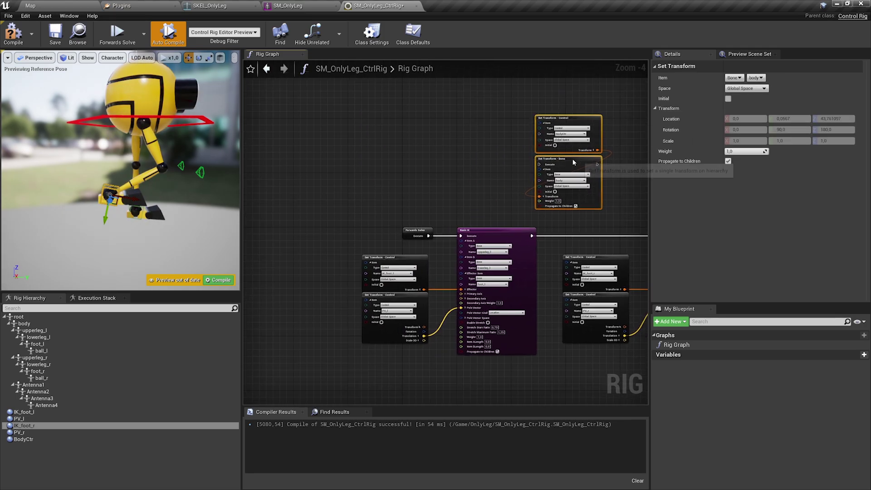
pyautogui.moveTo(583, 167); pyautogui.dragTo(498, 171)
pyautogui.scroll(3, 434, 189)
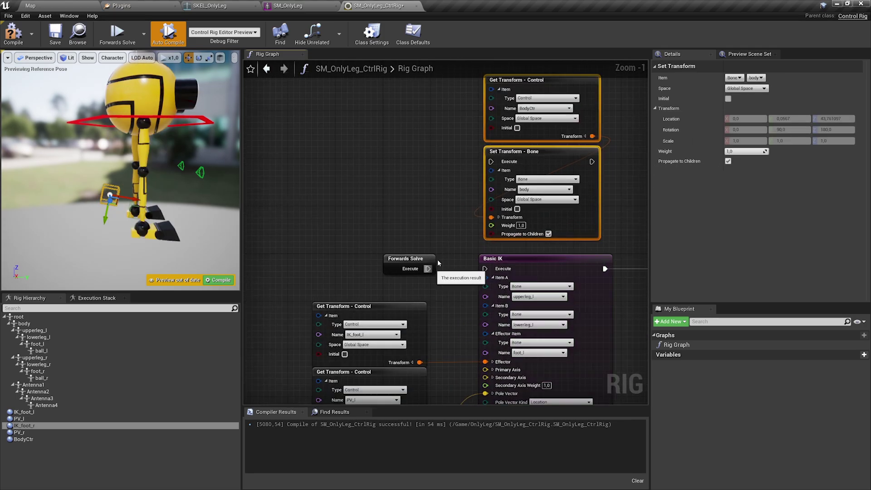
# - Move Forwards Solve beside the body's Set Transform and link its execution output there instead of to the left-leg Basic IK
pyautogui.moveTo(415, 265); pyautogui.dragTo(369, 328, button='right')
pyautogui.moveTo(369, 327); pyautogui.dragTo(377, 226)
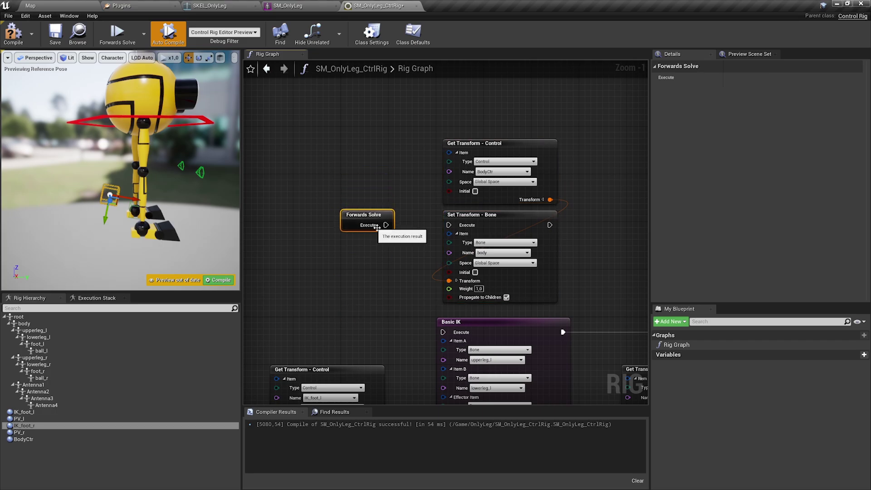
pyautogui.moveTo(452, 227); pyautogui.dragTo(450, 226)
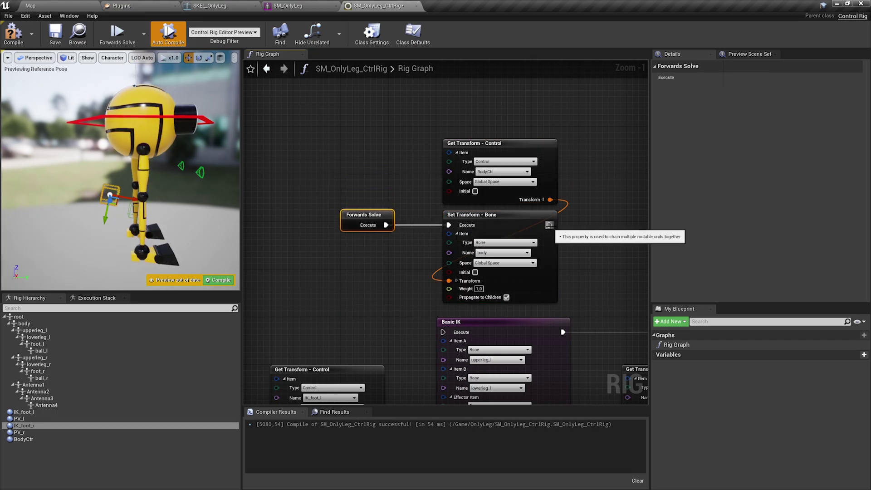
# - Link the execution output of the body's Set Transform to the left-leg Basic IK and test the rig in the viewport
pyautogui.moveTo(550, 225); pyautogui.dragTo(443, 333)
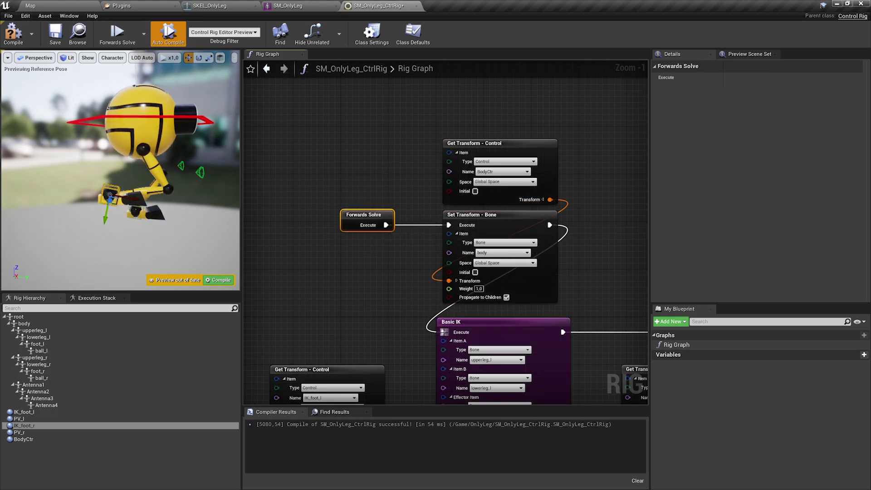
pyautogui.keyDown('alt'); pyautogui.moveTo(121, 168); pyautogui.dragTo(142, 126); pyautogui.keyUp('alt')
pyautogui.click(168, 146)
pyautogui.moveTo(142, 125); pyautogui.dragTo(91, 142, button='right')
pyautogui.press('s')
pyautogui.moveTo(148, 142); pyautogui.dragTo(128, 132)
pyautogui.press('e')
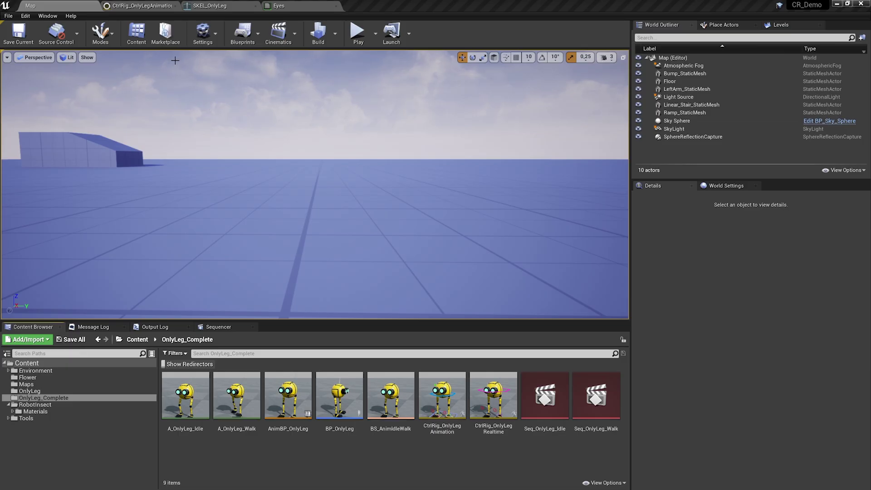
# - Open CtrlRig_OnlyLegAnimation from OnlyLeg_Complete, try moving Body_Ctrl and foot_main_L, and recompile the rig
pyautogui.doubleClick(437, 420)
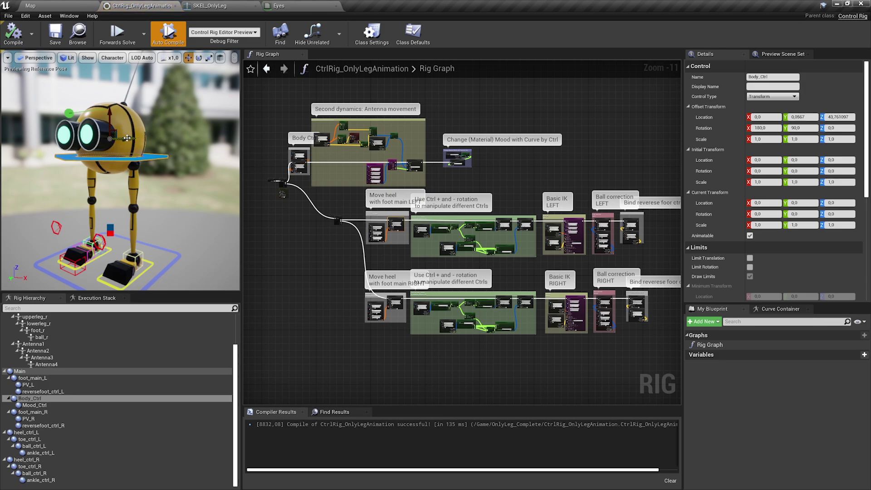
pyautogui.moveTo(127, 138)
pyautogui.mouseDown()
pyautogui.moveTo(109, 124)
pyautogui.moveTo(118, 129)
pyautogui.mouseUp()
pyautogui.click(146, 271)
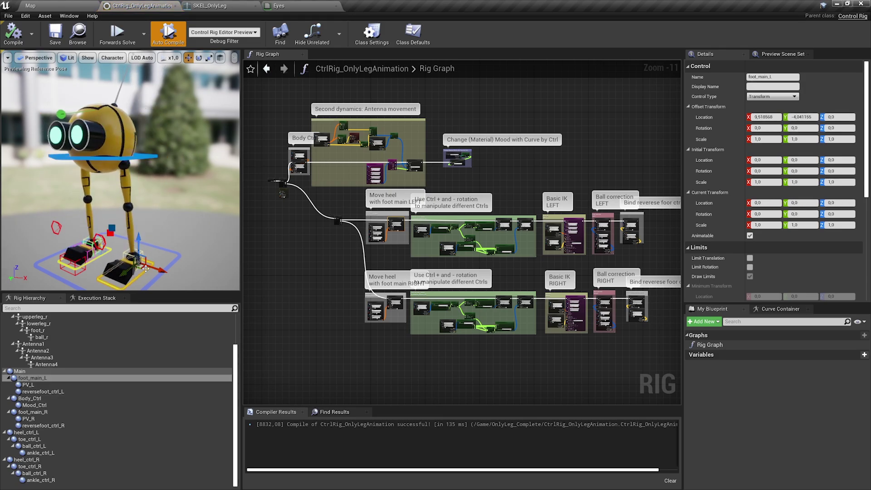
pyautogui.moveTo(135, 260); pyautogui.dragTo(128, 230)
pyautogui.click(13, 41)
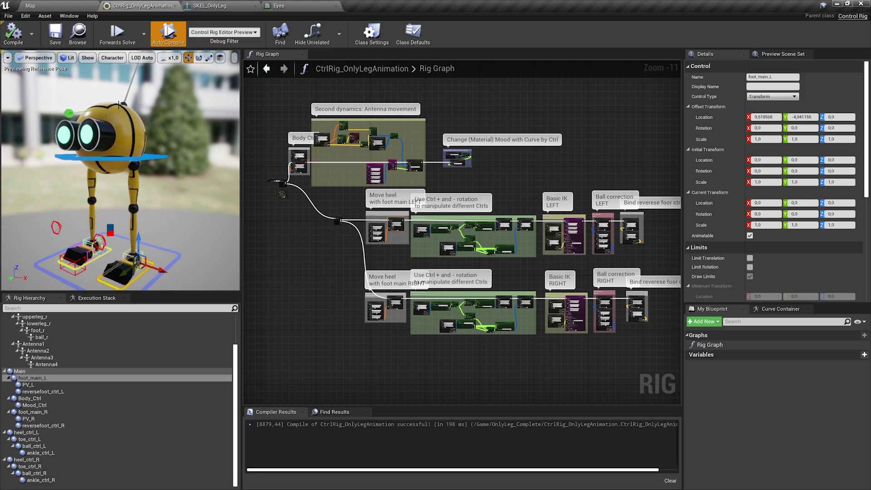
# - Move Body_Ctrl to test the antenna's secondary motion and set Mood_Ctrl to 3 to change the eyes
pyautogui.moveTo(120, 170); pyautogui.dragTo(148, 185, button='right')
pyautogui.moveTo(82, 199); pyautogui.dragTo(97, 197, button='right')
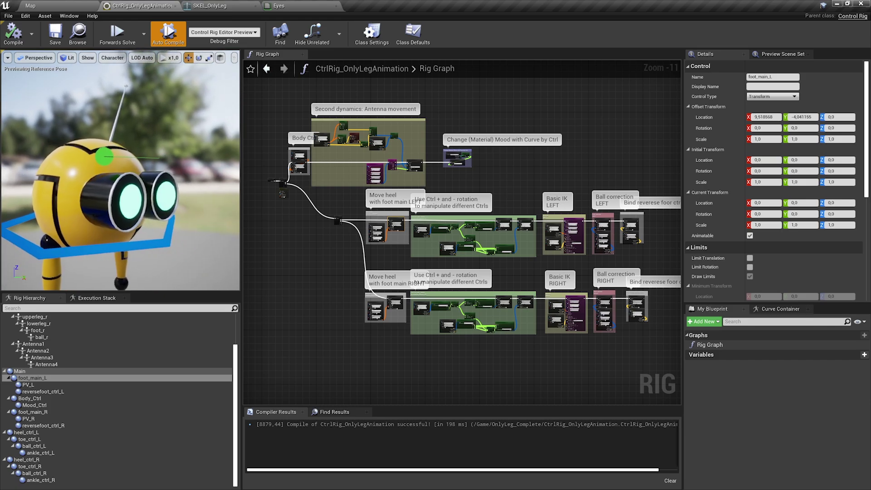
pyautogui.click(83, 247)
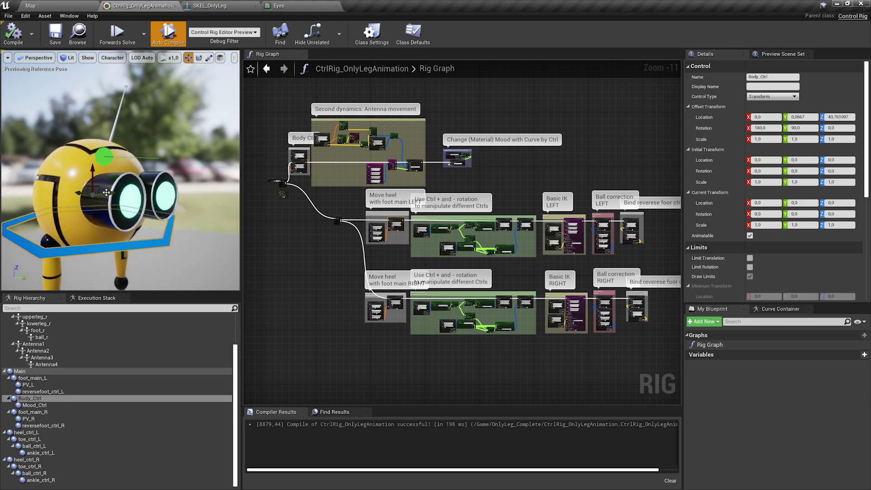
pyautogui.moveTo(106, 193)
pyautogui.mouseDown()
pyautogui.moveTo(139, 191)
pyautogui.moveTo(113, 191)
pyautogui.mouseUp()
pyautogui.keyDown('alt'); pyautogui.moveTo(68, 172); pyautogui.dragTo(41, 172); pyautogui.keyUp('alt')
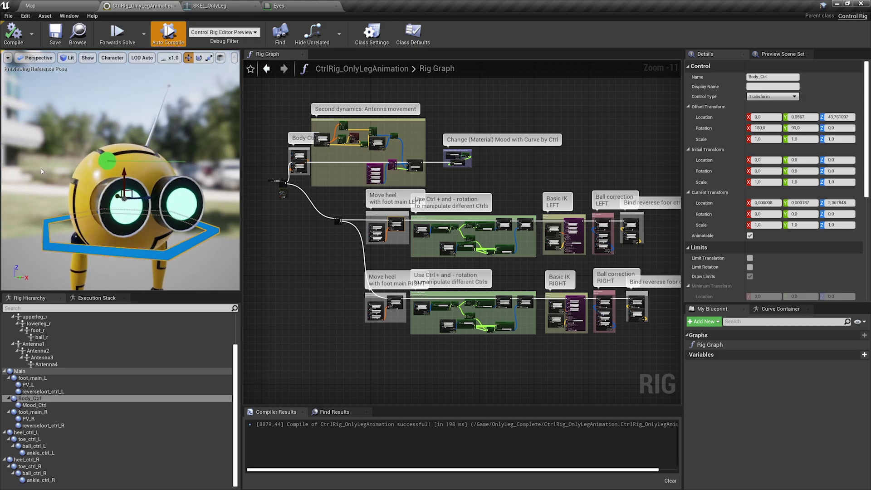
pyautogui.click(112, 159)
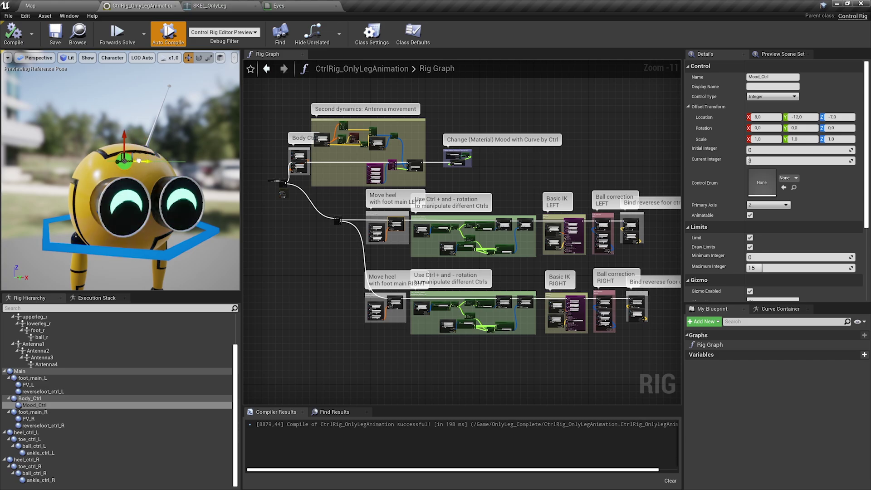
# - Rotate reversefoot_ctrl_L to test the left foot roll, and recompile to reset the pose
pyautogui.moveTo(122, 170); pyautogui.dragTo(142, 192, button='right')
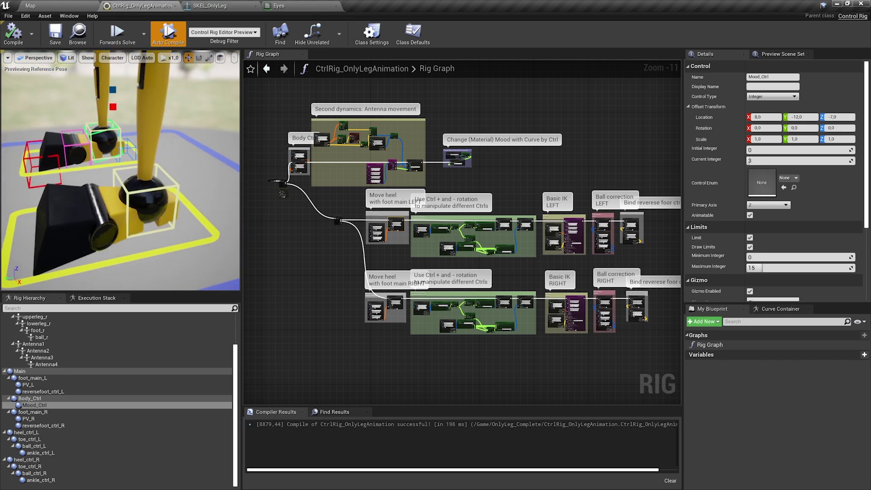
pyautogui.click(142, 191)
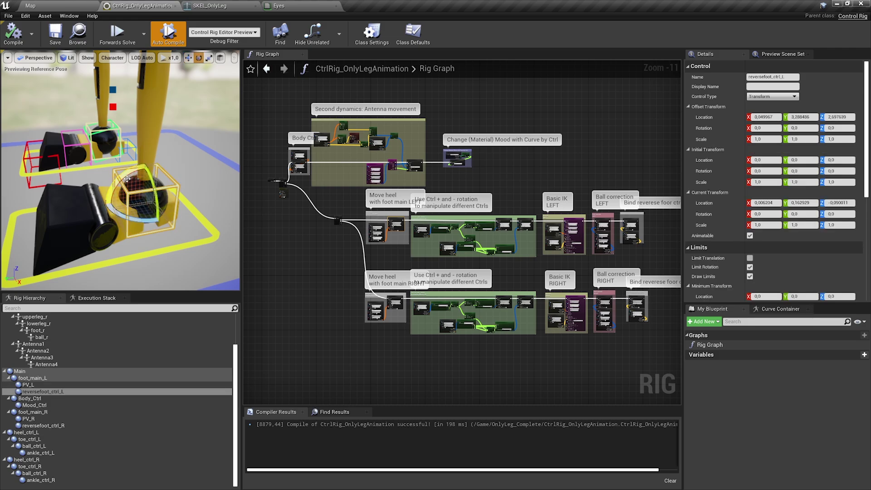
pyautogui.moveTo(127, 179); pyautogui.dragTo(142, 155)
pyautogui.moveTo(114, 182); pyautogui.dragTo(45, 41)
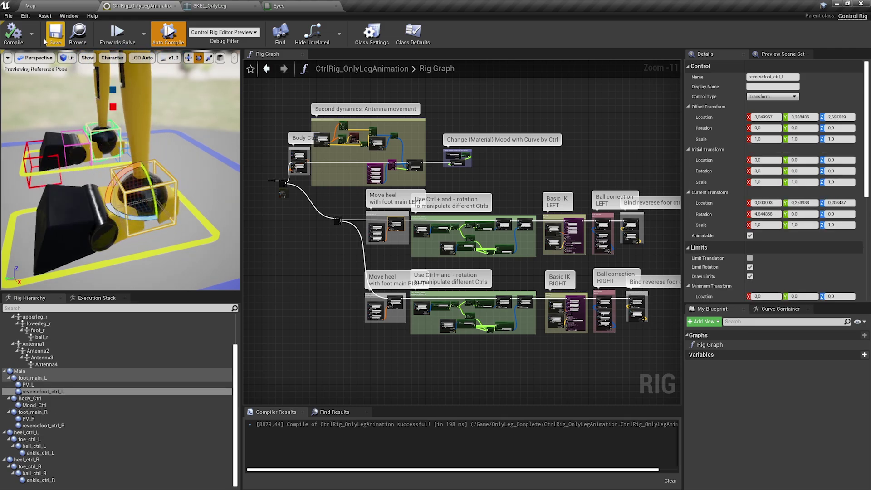
pyautogui.click(19, 34)
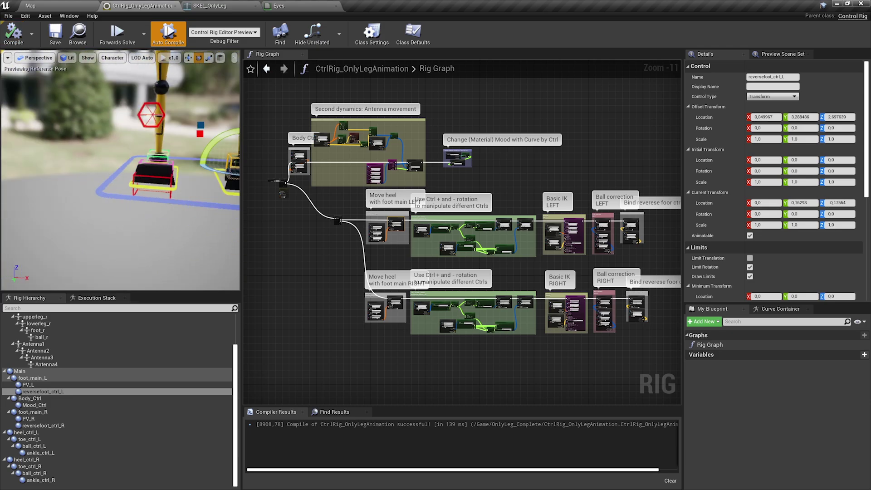
# - Disconnect Forwards Solve from the Sequence node and select the right foot controls from heel_ctrl_R through ankle_ctrl_R
pyautogui.moveTo(136, 181); pyautogui.dragTo(209, 182, button='right')
pyautogui.moveTo(276, 223); pyautogui.dragTo(374, 239, button='right')
pyautogui.scroll(11, 391, 213)
pyautogui.moveTo(344, 184); pyautogui.dragTo(370, 203, button='right')
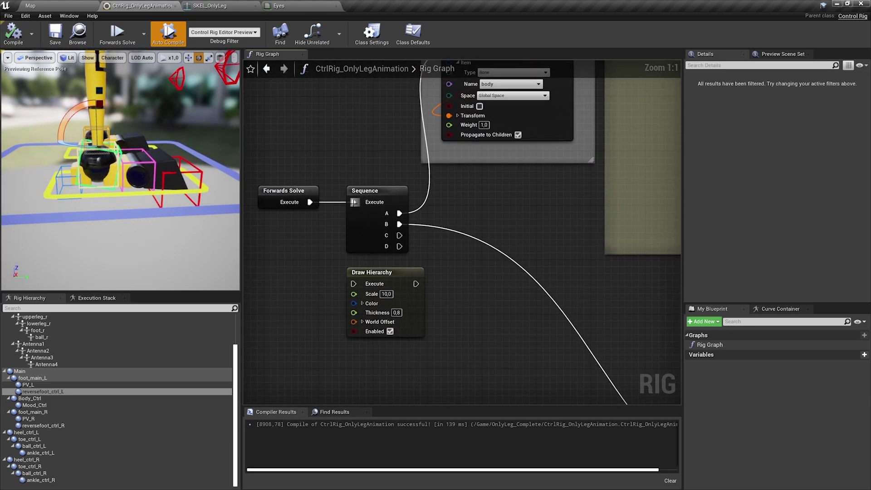
pyautogui.keyDown('alt'); pyautogui.click(354, 203); pyautogui.keyUp('alt')
pyautogui.click(27, 460)
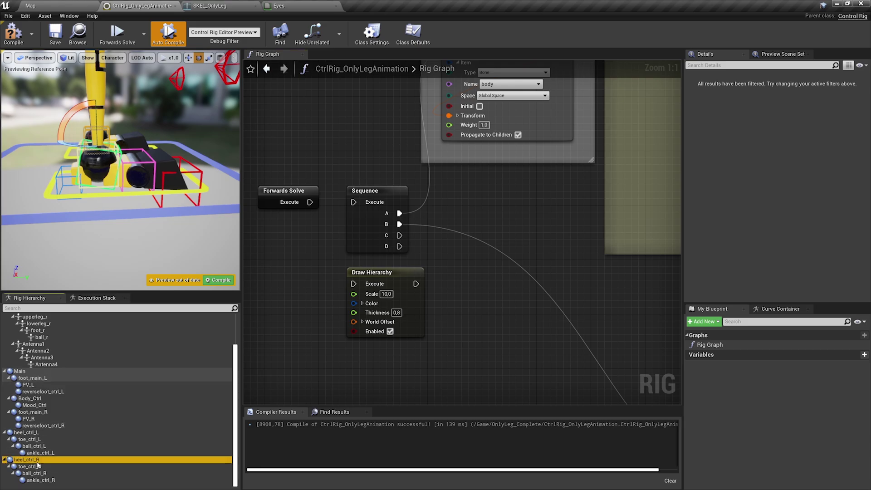
pyautogui.keyDown('shift'); pyautogui.click(49, 481); pyautogui.keyUp('shift')
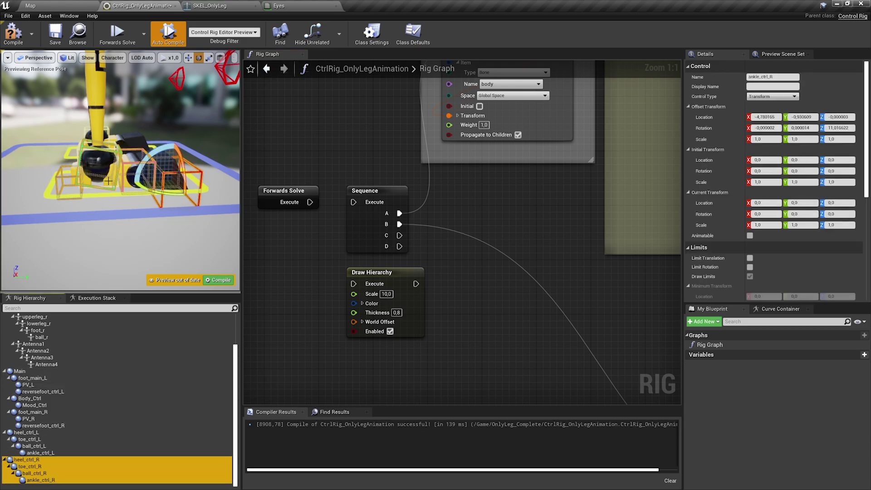
# - Rotate heel_ctrl_R and try the other right foot controls to test how the nested foot hierarchy follows
pyautogui.click(74, 165)
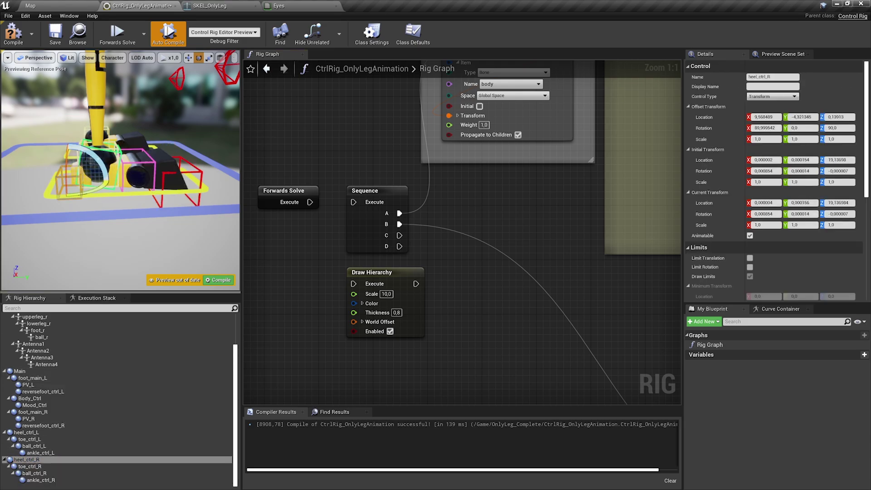
pyautogui.moveTo(85, 157); pyautogui.dragTo(98, 171, button='right')
pyautogui.moveTo(98, 171); pyautogui.dragTo(163, 167)
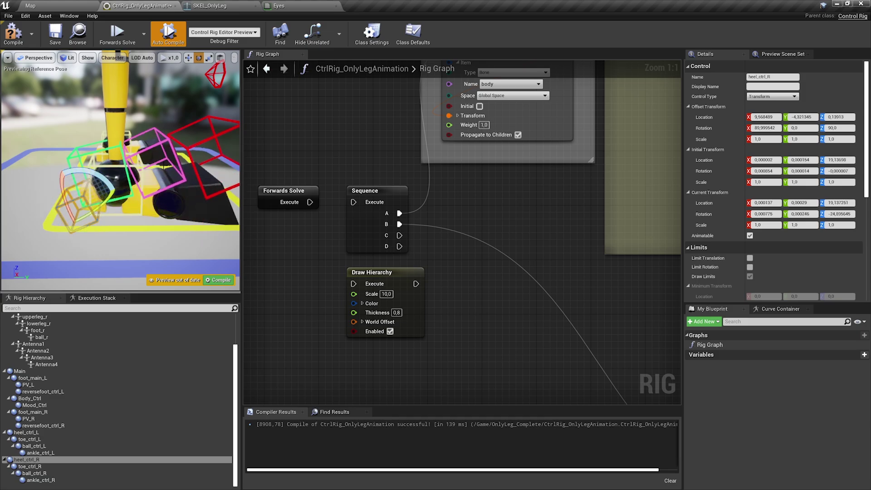
pyautogui.moveTo(162, 165); pyautogui.dragTo(186, 139, button='right')
pyautogui.click(187, 138)
pyautogui.moveTo(163, 136); pyautogui.dragTo(89, 124)
pyautogui.click(59, 113)
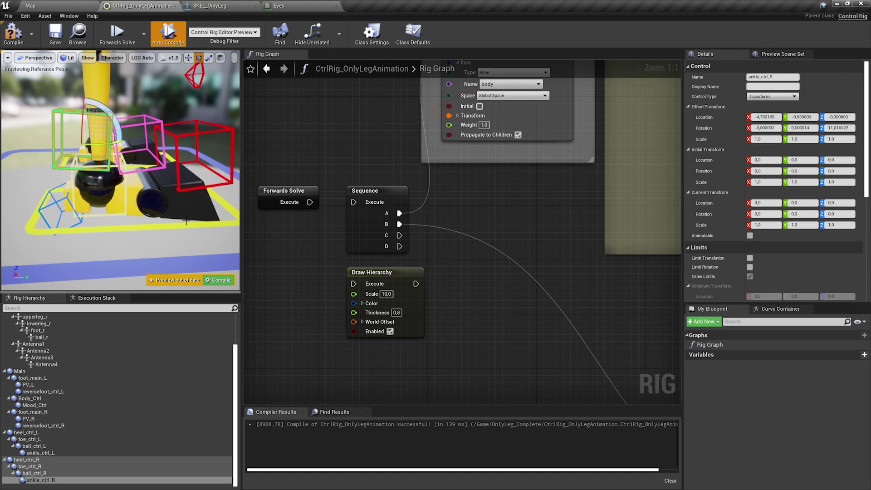
# - Recompile the rig to reset the foot controls and relink Forwards Solve to the Sequence node
pyautogui.click(218, 281)
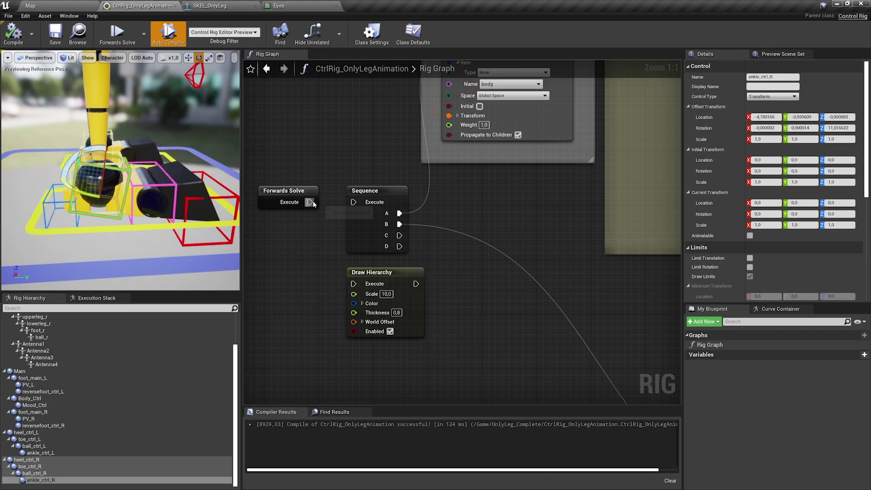
pyautogui.moveTo(313, 203); pyautogui.dragTo(354, 202)
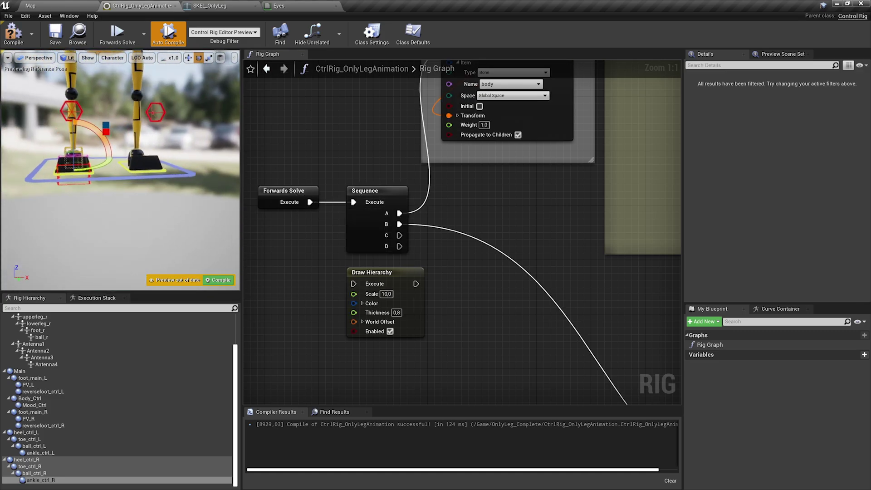
# - Rotate reversefoot_ctrl_L about 30 degrees around X and locate its Get Transform node in the left foot's rotation group
pyautogui.moveTo(178, 136)
pyautogui.mouseDown(button='right')
pyautogui.moveTo(172, 132)
pyautogui.moveTo(180, 150)
pyautogui.moveTo(178, 137)
pyautogui.mouseUp(button='right')
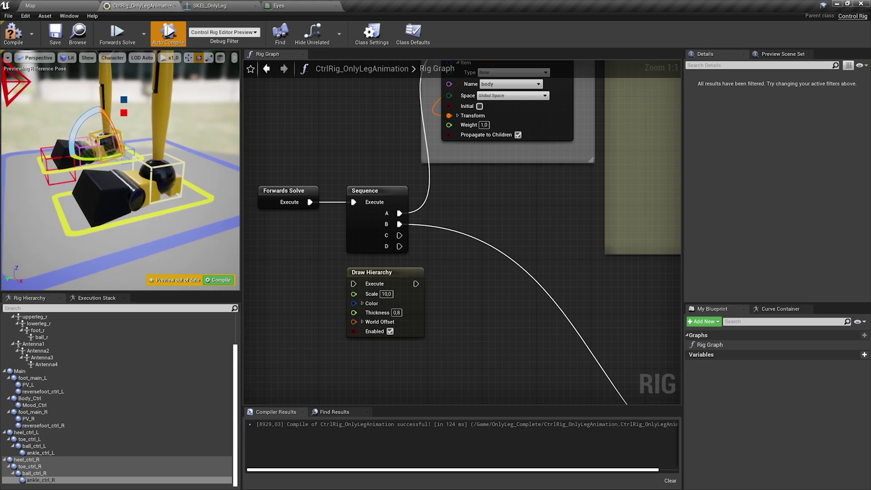
pyautogui.click(149, 168)
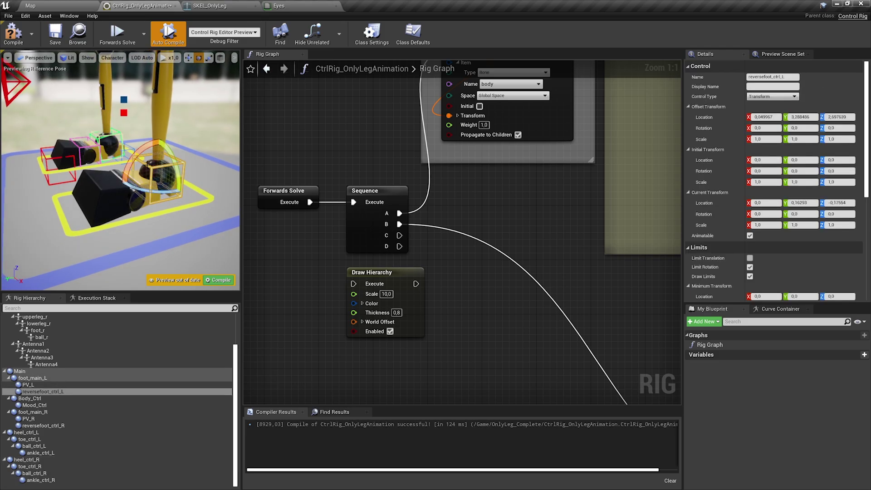
pyautogui.moveTo(489, 203); pyautogui.dragTo(308, 135, button='right')
pyautogui.scroll(-6, 400, 164)
pyautogui.moveTo(511, 213); pyautogui.dragTo(276, 166, button='right')
pyautogui.scroll(6, 418, 196)
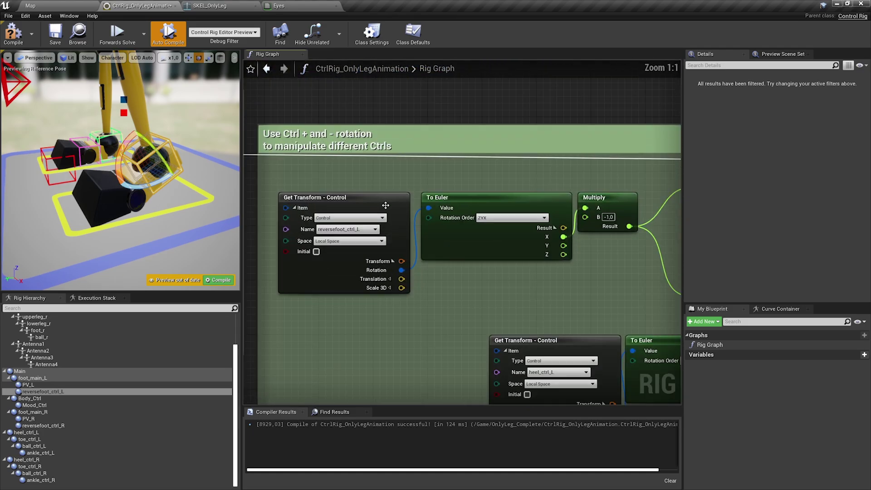
pyautogui.moveTo(385, 205); pyautogui.dragTo(416, 193, button='right')
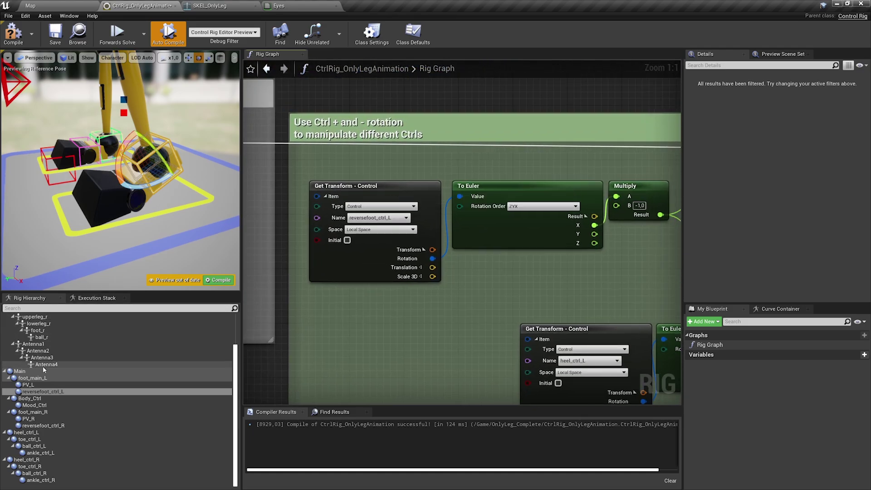
# - Check the reversefoot_ctrl_L Get Transform node's Local Space setting against the control's current rotation while rotating the control further
pyautogui.click(52, 391)
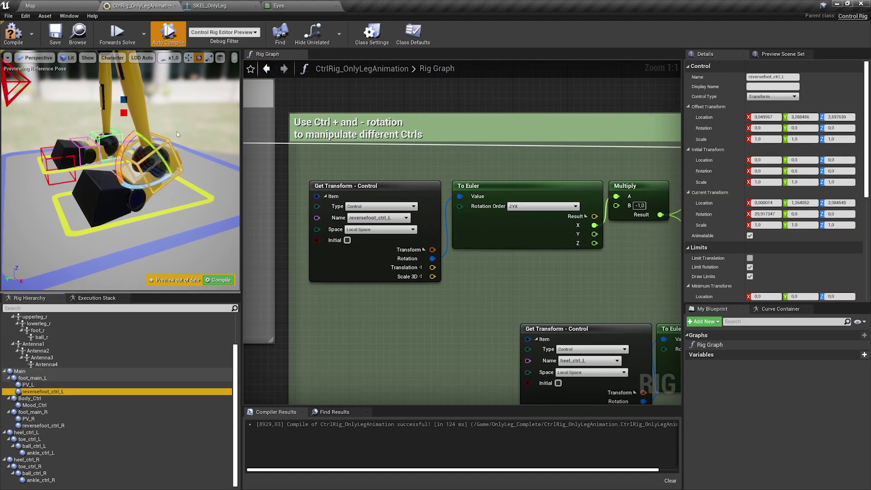
pyautogui.click(372, 230)
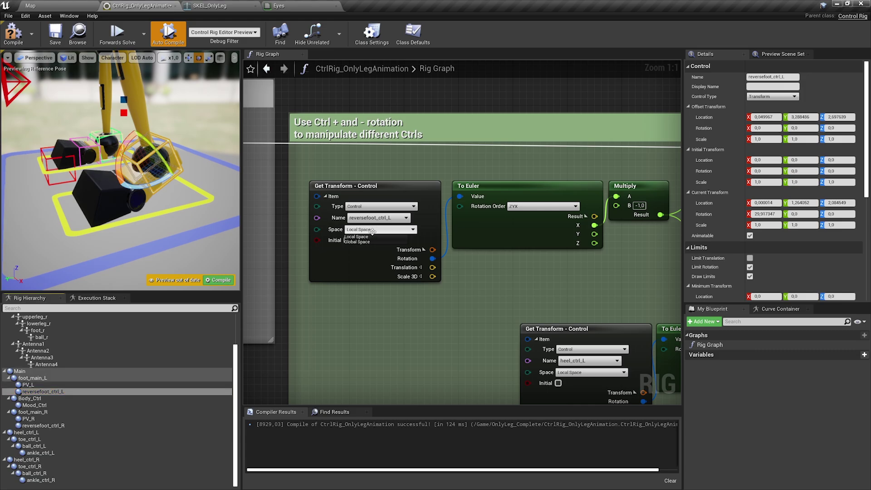
pyautogui.click(358, 237)
pyautogui.click(345, 194)
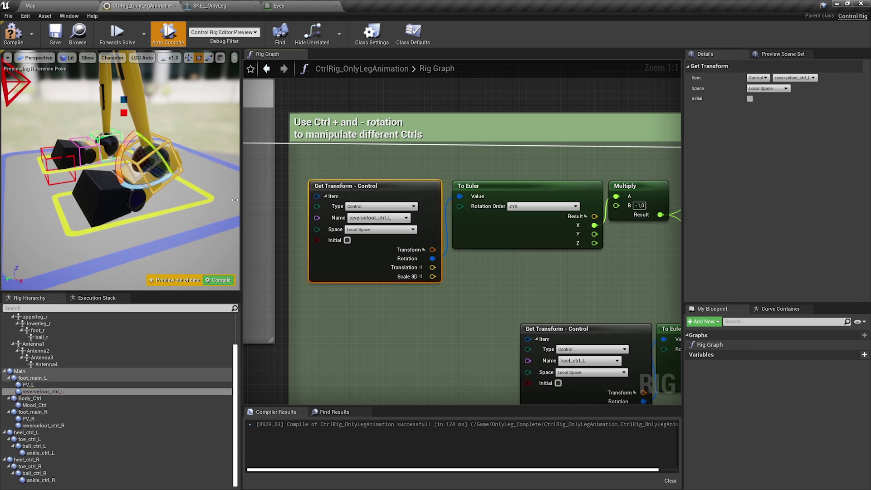
pyautogui.click(69, 391)
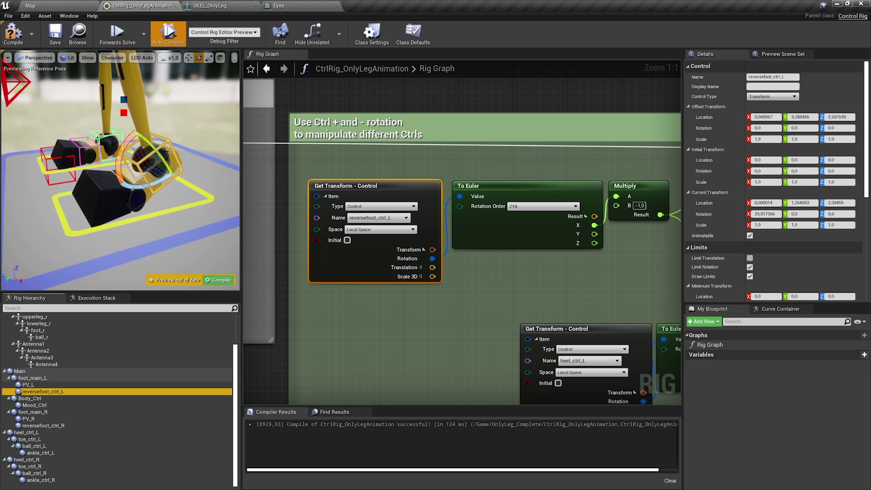
pyautogui.moveTo(127, 149)
pyautogui.mouseDown()
pyautogui.moveTo(156, 128)
pyautogui.moveTo(195, 132)
pyautogui.moveTo(142, 133)
pyautogui.moveTo(127, 150)
pyautogui.mouseUp()
# - Examine the left foot's node chain from the Multiply and Clamp nodes through the Set Rotation controls to the Ball correction group
pyautogui.moveTo(453, 208); pyautogui.dragTo(258, 197, button='right')
pyautogui.scroll(-1, 390, 198)
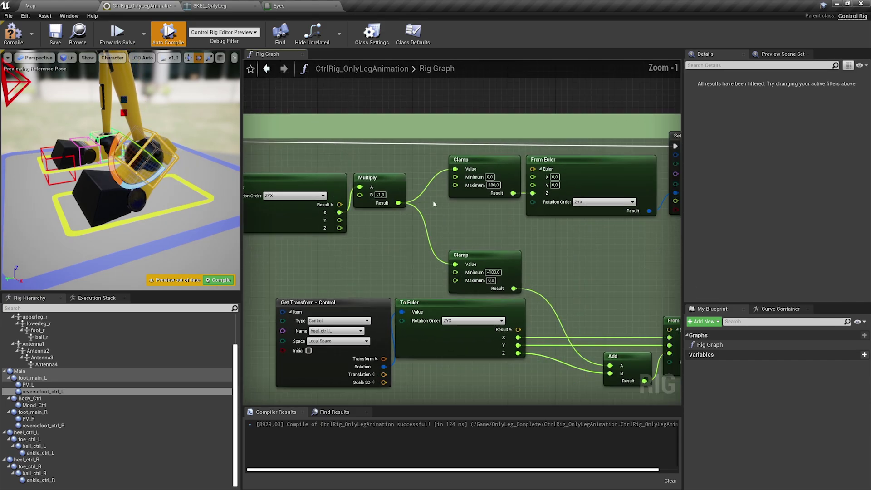
pyautogui.moveTo(434, 200); pyautogui.dragTo(257, 223, button='right')
pyautogui.click(389, 199)
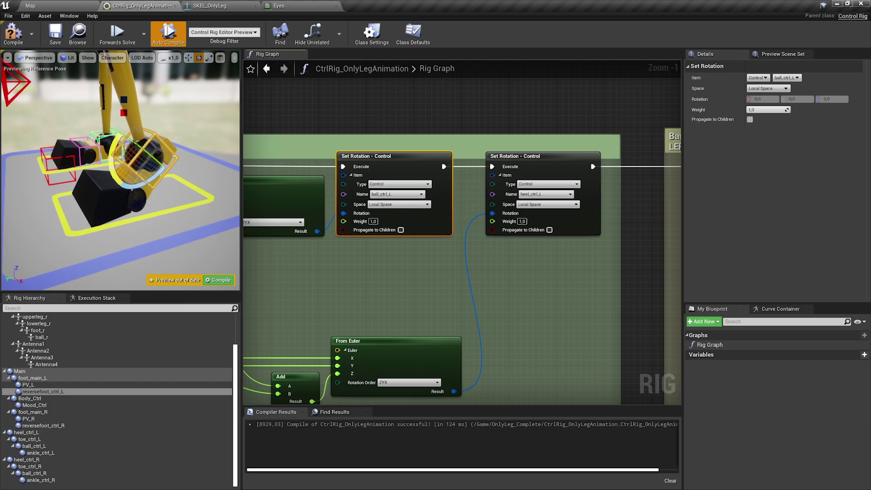
pyautogui.moveTo(548, 205); pyautogui.dragTo(263, 188, button='right')
pyautogui.moveTo(454, 173); pyautogui.dragTo(250, 167, button='right')
pyautogui.moveTo(419, 177); pyautogui.dragTo(346, 189, button='right')
pyautogui.moveTo(469, 184); pyautogui.dragTo(481, 188, button='right')
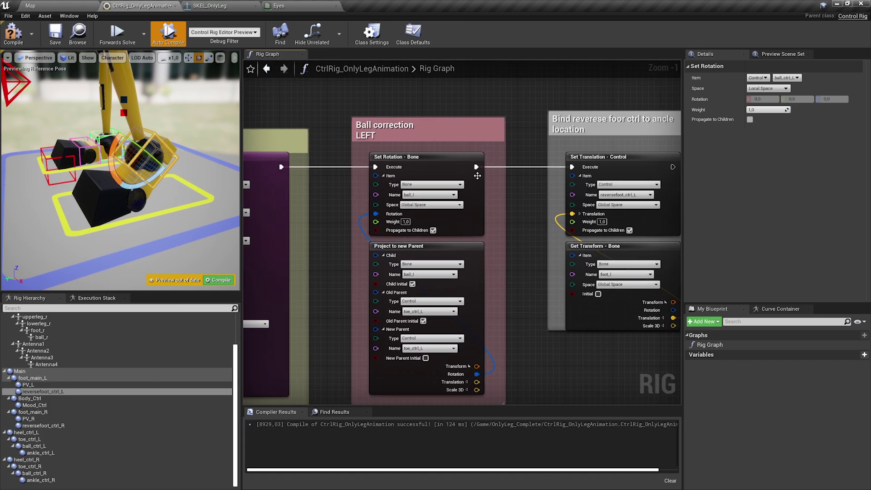
# - Break the left Ball correction Set Rotation's execution links, relink Basic IK to it, and select the Project to new Parent node
pyautogui.keyDown('alt'); pyautogui.click(475, 167); pyautogui.keyUp('alt')
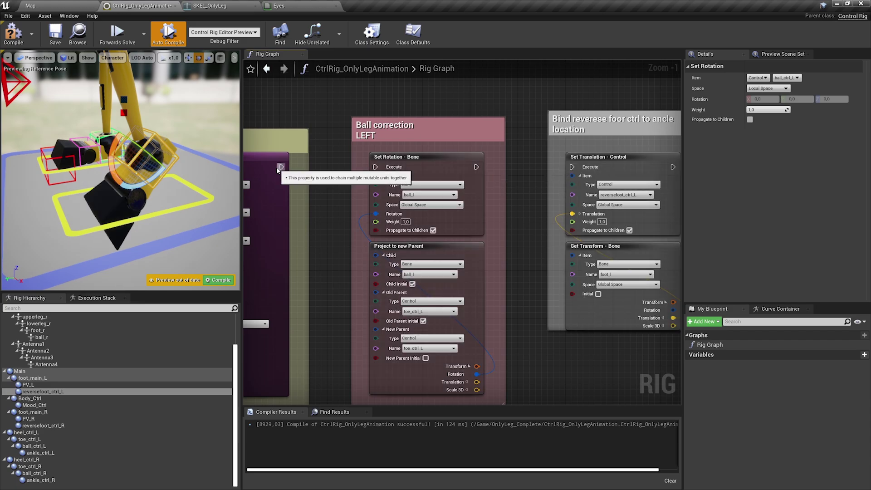
pyautogui.click(414, 159)
pyautogui.moveTo(427, 189); pyautogui.dragTo(401, 160, button='right')
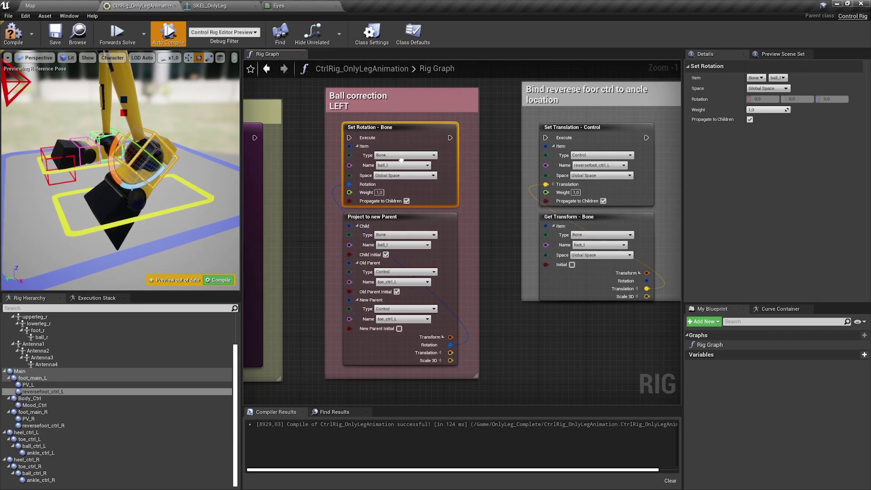
pyautogui.moveTo(255, 138); pyautogui.dragTo(354, 138)
pyautogui.click(367, 218)
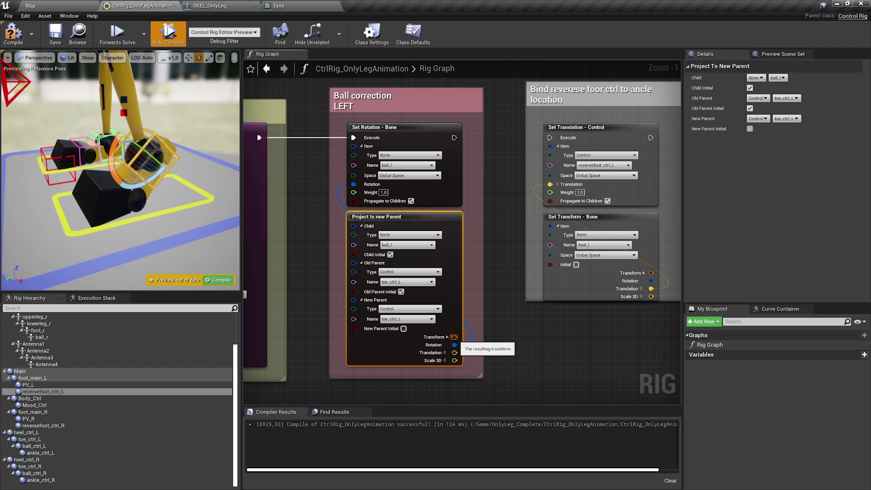
# - Link the left Ball correction Set Rotation's execution output to the reversefoot_ctrl_L Set Translation node and select that node
pyautogui.click(398, 159)
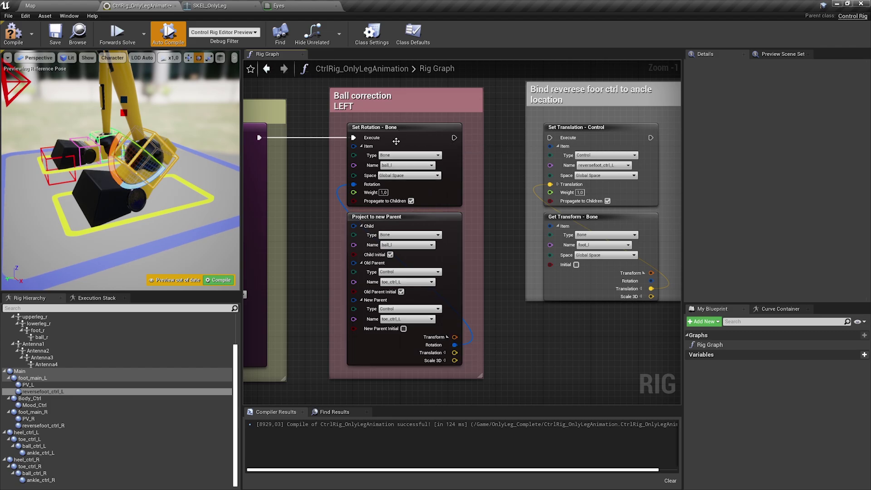
pyautogui.click(397, 141)
pyautogui.moveTo(396, 141); pyautogui.dragTo(341, 142, button='right')
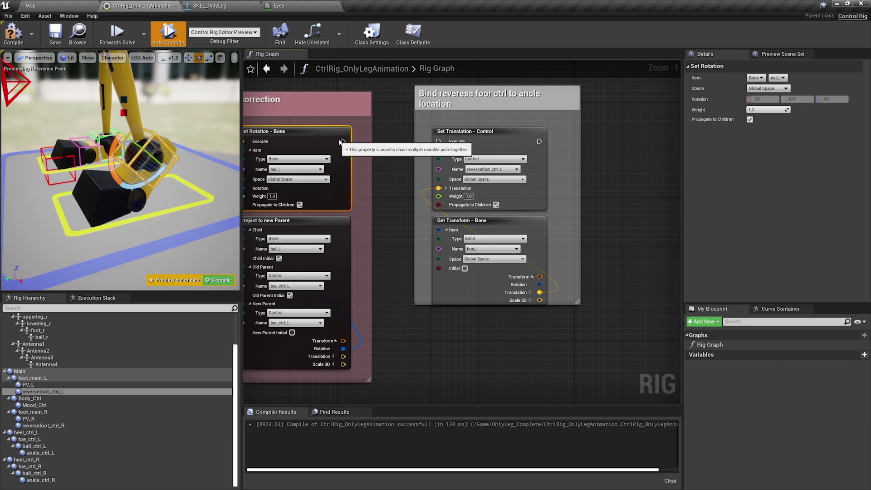
pyautogui.moveTo(342, 141); pyautogui.dragTo(438, 141)
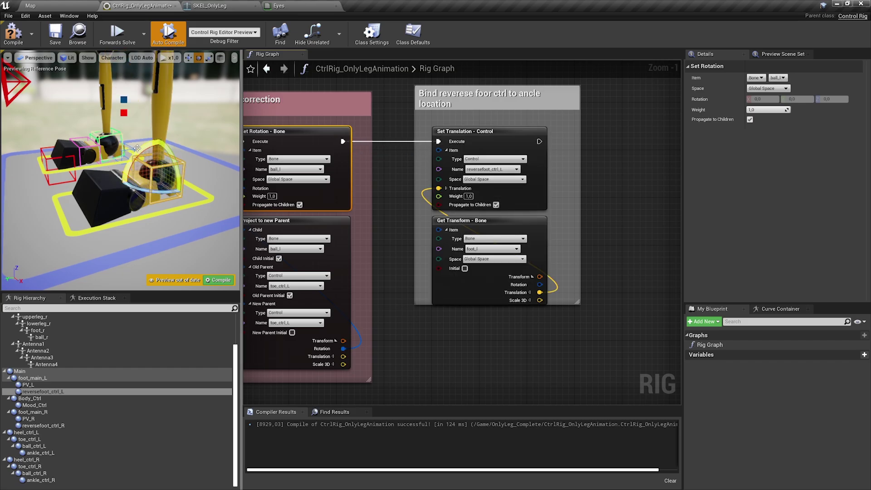
pyautogui.click(472, 140)
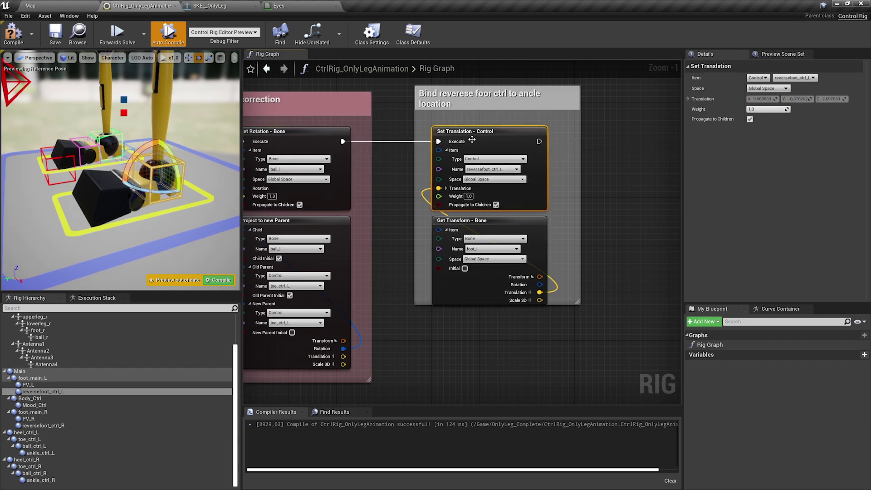
# - Break the execution link into Set Translation, rotate reversefoot_ctrl_L to test it, restore the link and try the control again
pyautogui.keyDown('alt'); pyautogui.click(439, 142); pyautogui.keyUp('alt')
pyautogui.moveTo(142, 148); pyautogui.dragTo(169, 144)
pyautogui.moveTo(343, 141); pyautogui.dragTo(439, 142)
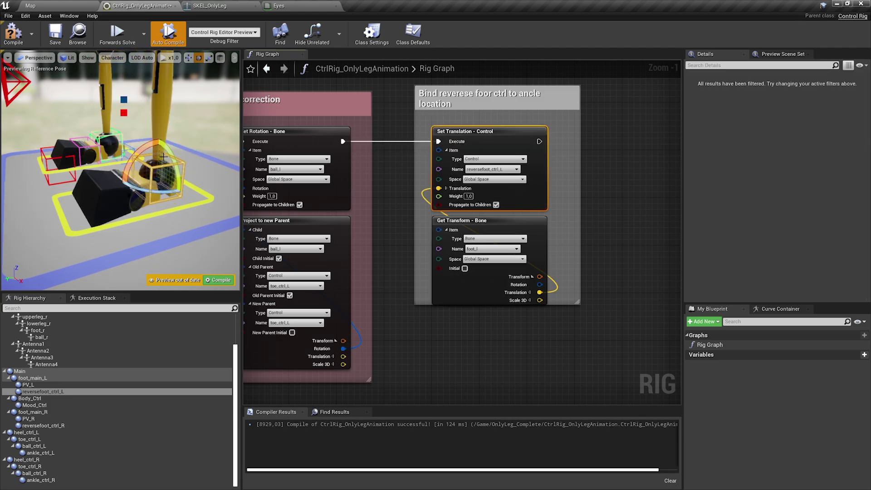
pyautogui.moveTo(142, 145)
pyautogui.mouseDown()
pyautogui.moveTo(171, 145)
pyautogui.moveTo(140, 147)
pyautogui.mouseUp()
# - Compile and save the CtrlRig_OnlyLegAnimation asset
pyautogui.click(13, 34)
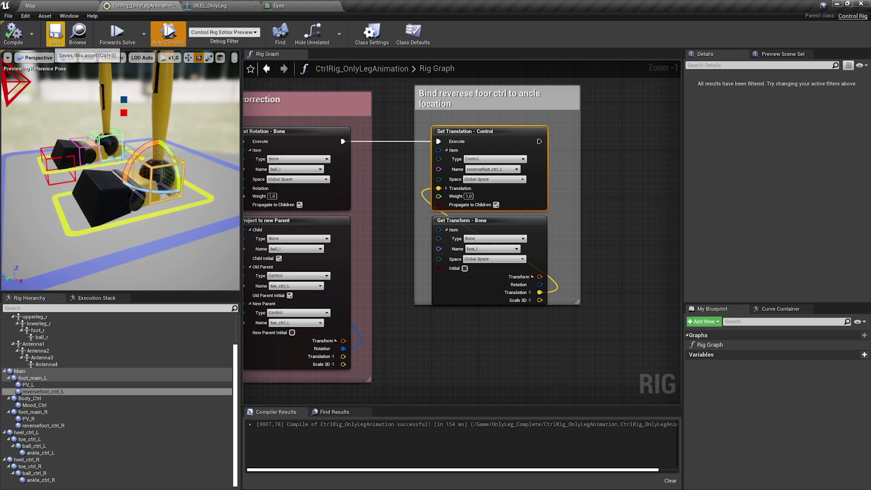
pyautogui.click(56, 35)
# - Locate the antenna movement node group and select the bones Antenna1 through Antenna4 in the rig hierarchy
pyautogui.scroll(-5, 434, 271)
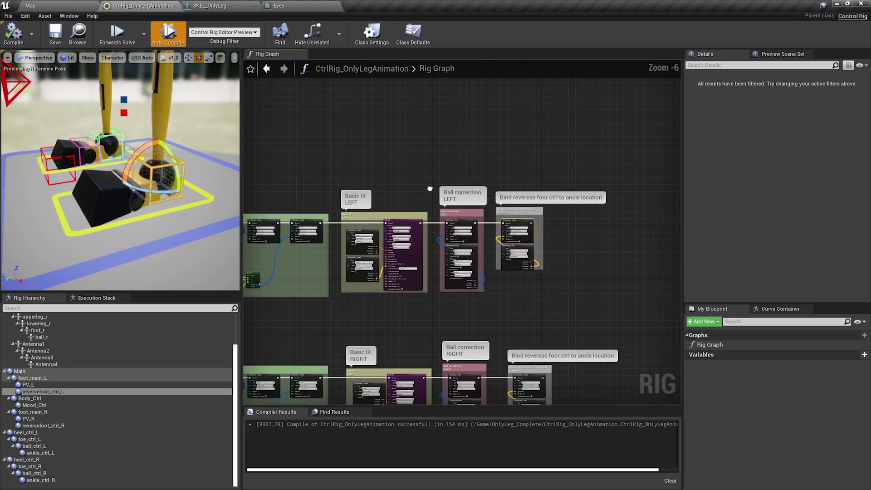
pyautogui.moveTo(434, 270); pyautogui.dragTo(610, 283, button='right')
pyautogui.scroll(4, 460, 266)
pyautogui.scroll(-2, 459, 266)
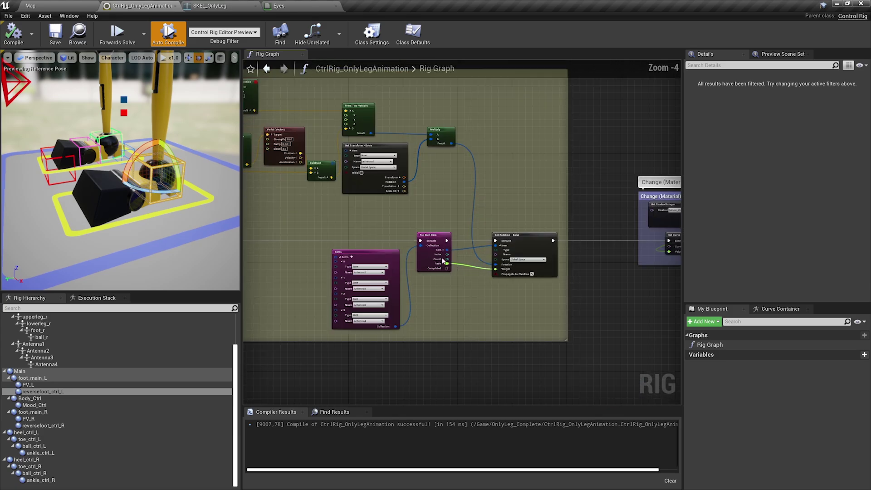
pyautogui.moveTo(344, 244); pyautogui.dragTo(404, 244, button='right')
pyautogui.moveTo(150, 181); pyautogui.dragTo(147, 141, button='right')
pyautogui.click(60, 346)
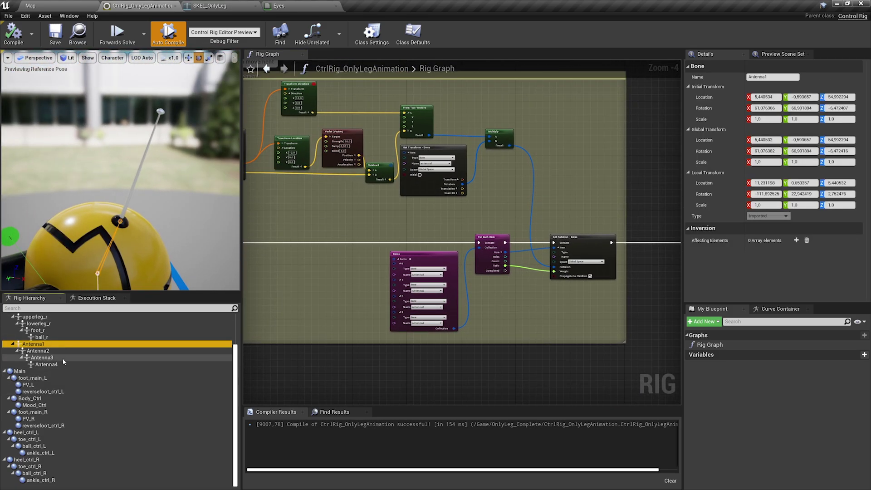
pyautogui.keyDown('shift'); pyautogui.click(62, 364); pyautogui.keyUp('shift')
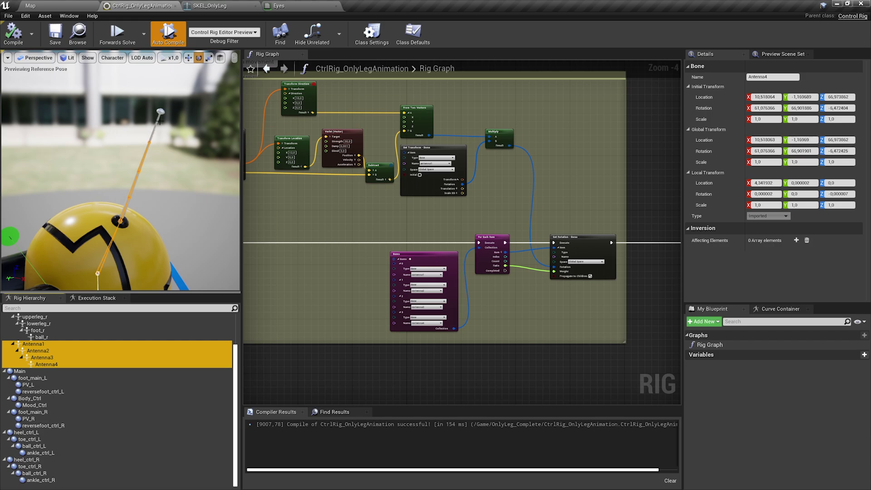
# - Inspect the antenna Items collection node and bring up the node creation options for the four antenna bones without adding one
pyautogui.moveTo(295, 204); pyautogui.dragTo(254, 143, button='right')
pyautogui.scroll(3, 328, 166)
pyautogui.moveTo(388, 187); pyautogui.dragTo(325, 129, button='right')
pyautogui.click(349, 160)
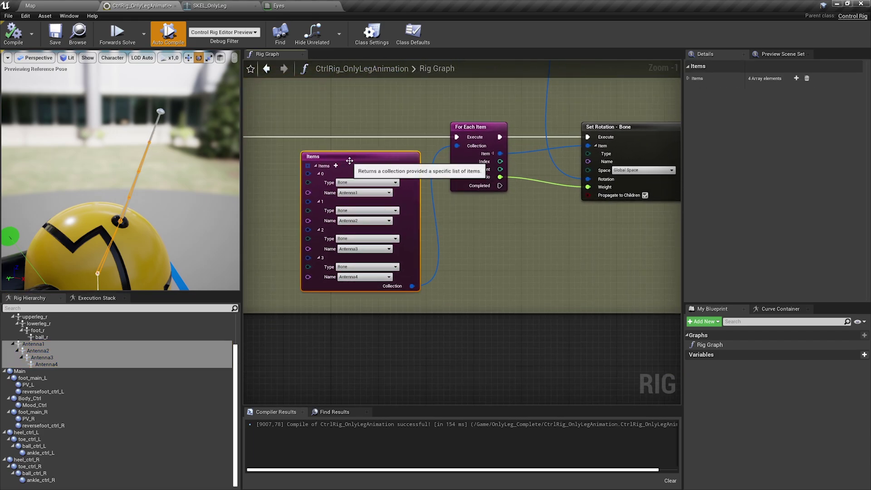
pyautogui.moveTo(350, 161); pyautogui.dragTo(388, 157, button='right')
pyautogui.moveTo(58, 343); pyautogui.dragTo(271, 171)
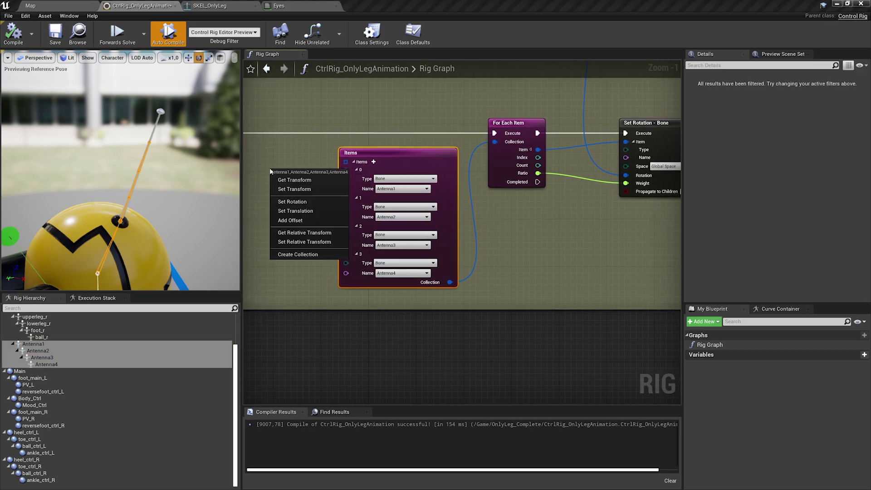
pyautogui.click(402, 160)
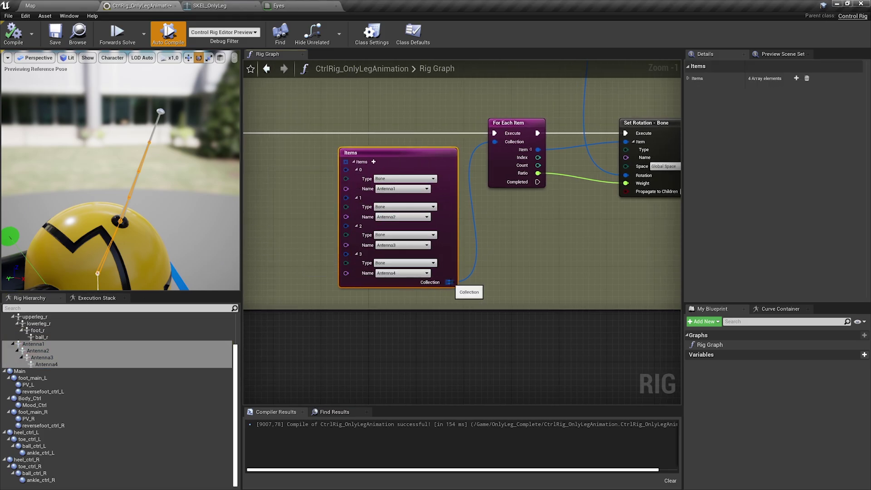
# - Inspect the For Each Item, Set Rotation and From Two Vectors nodes in the antenna movement group
pyautogui.moveTo(512, 184); pyautogui.dragTo(321, 190, button='right')
pyautogui.click(376, 193)
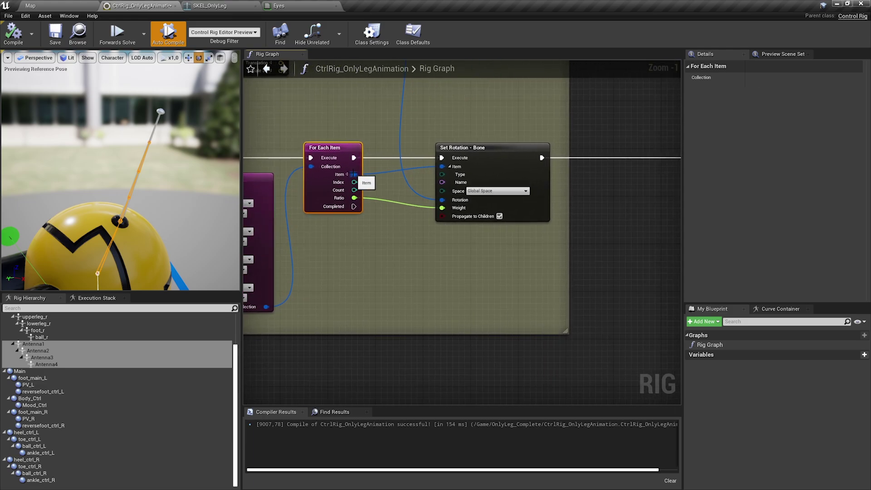
pyautogui.click(472, 157)
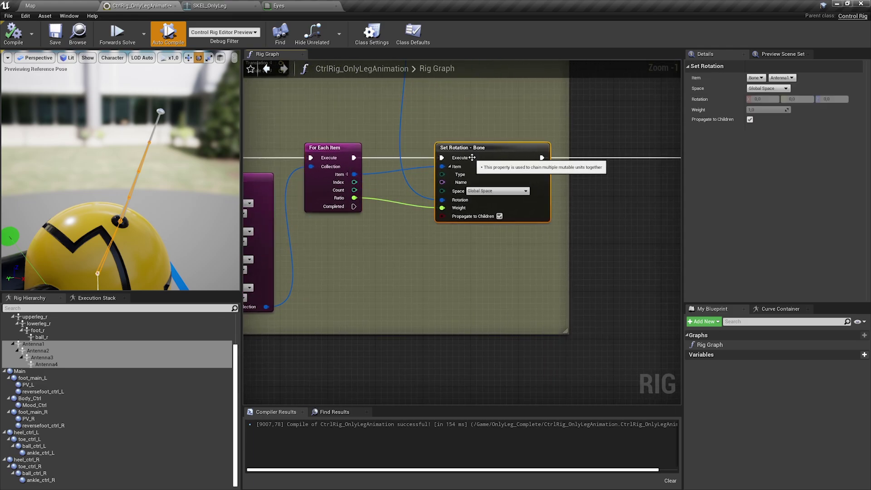
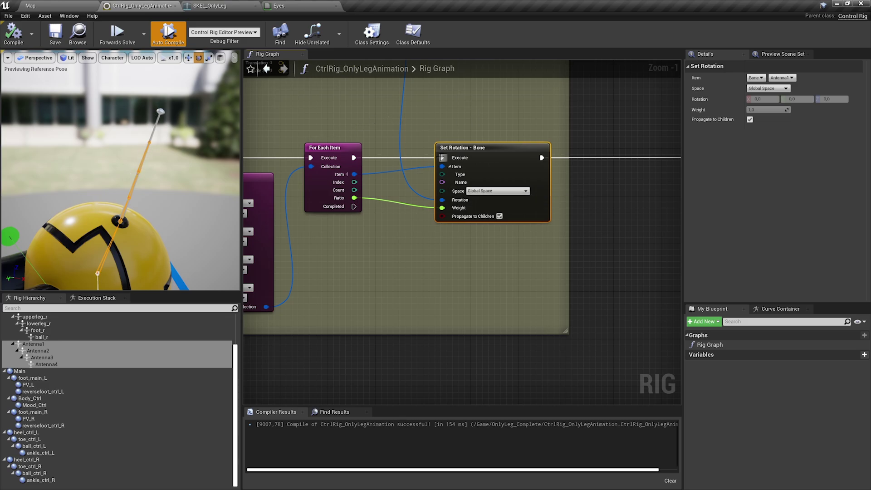
pyautogui.scroll(-3, 460, 213)
pyautogui.scroll(3, 432, 189)
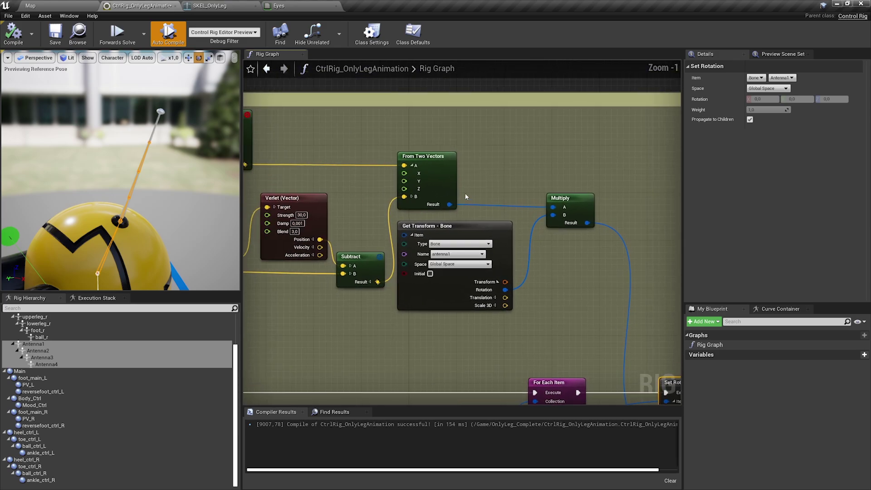
pyautogui.click(438, 172)
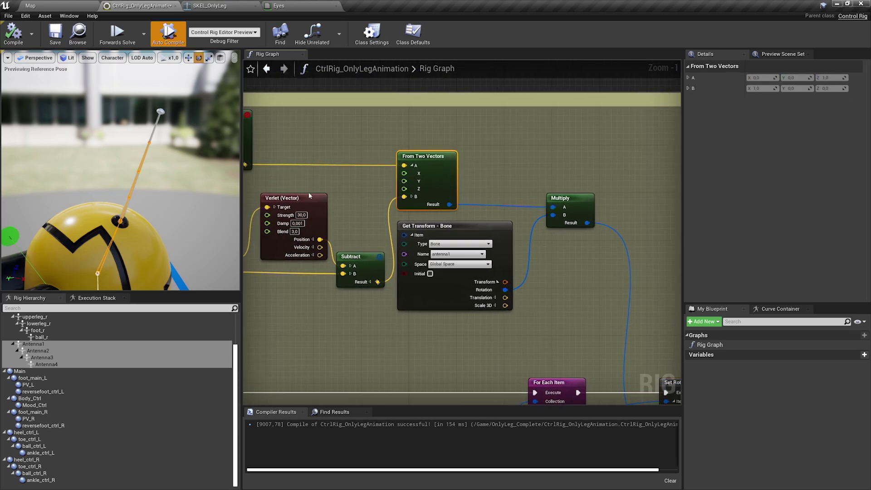
pyautogui.moveTo(338, 197); pyautogui.dragTo(367, 174, button='right')
# - Frame the robot from the front in the preview and select Body_Ctrl
pyautogui.keyDown('alt'); pyautogui.moveTo(136, 168); pyautogui.dragTo(218, 182); pyautogui.keyUp('alt')
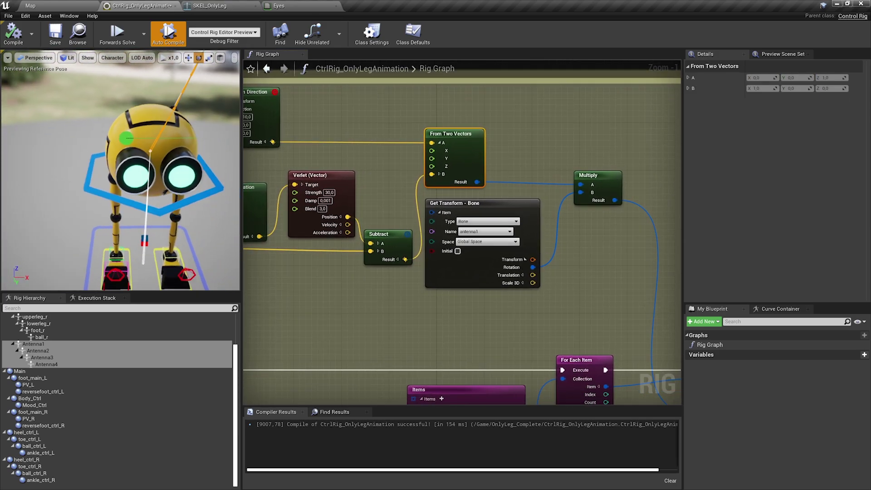
pyautogui.moveTo(136, 168); pyautogui.dragTo(150, 197, button='right')
pyautogui.click(164, 168)
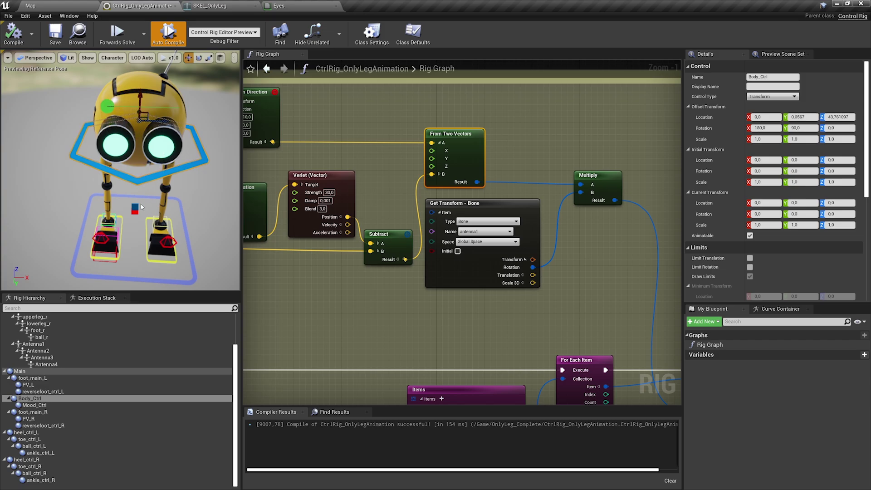
pyautogui.moveTo(140, 207); pyautogui.dragTo(140, 252, button='middle')
# - Select the Subtract node and check the visual debug options of its Result pin
pyautogui.click(380, 237)
pyautogui.click(379, 236)
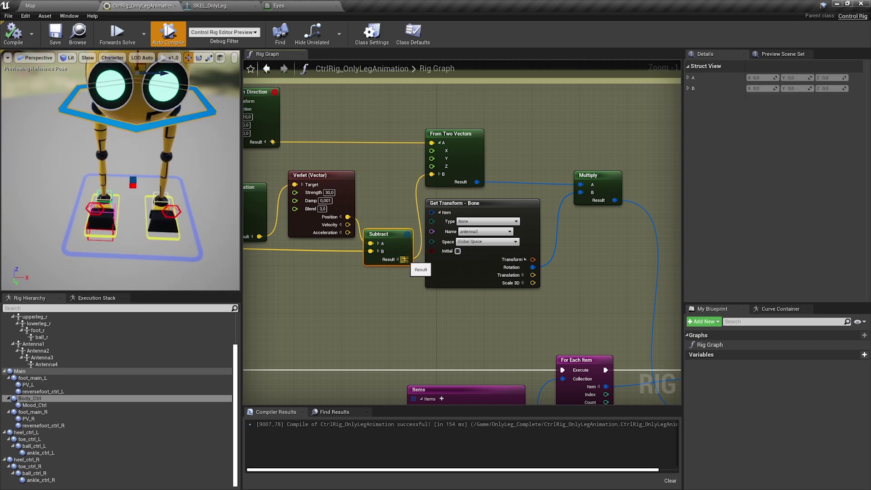
pyautogui.rightClick(404, 260)
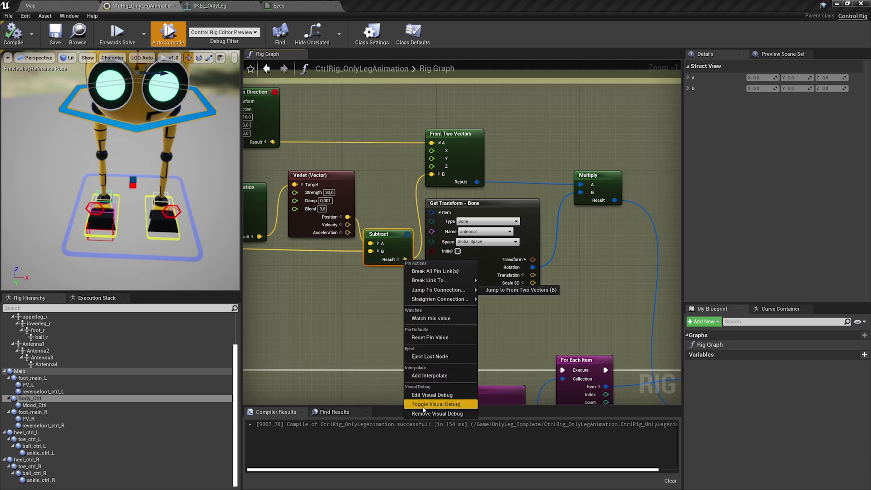
pyautogui.moveTo(342, 162); pyautogui.dragTo(422, 187, button='right')
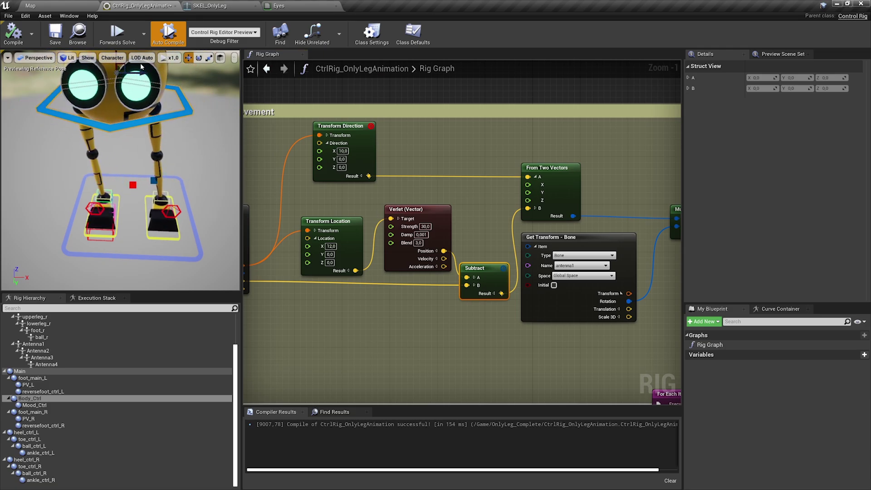
# - Frame the robot's antenna in the preview and inspect the Verlet (Vector) node's Strength, Damp and Blend settings
pyautogui.moveTo(141, 67); pyautogui.dragTo(139, 15, button='right')
pyautogui.press('s')
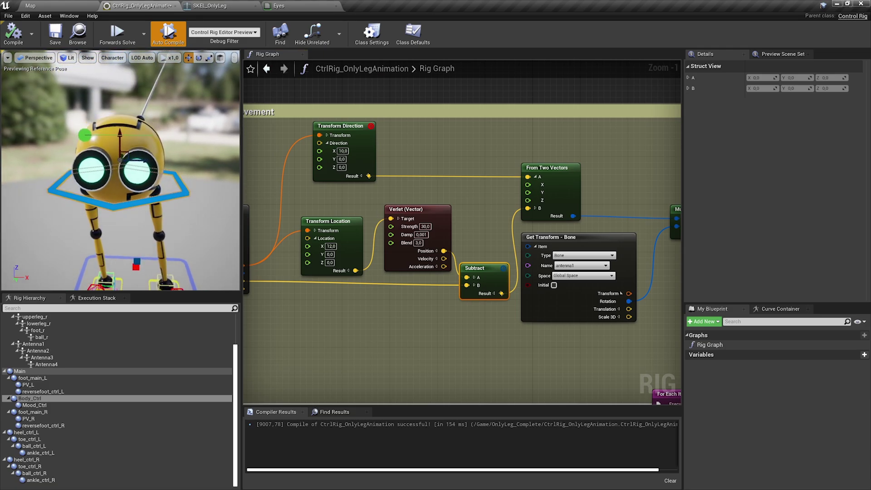
pyautogui.press('s')
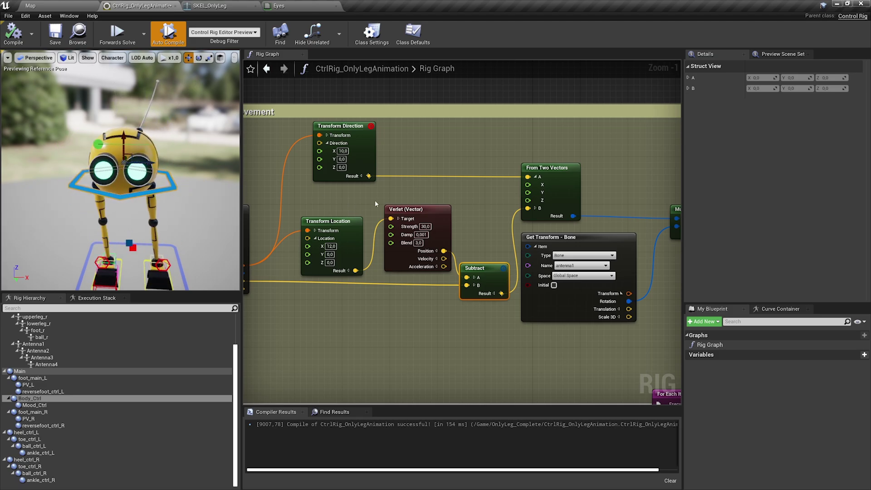
pyautogui.moveTo(375, 203); pyautogui.dragTo(376, 232, button='right')
pyautogui.click(416, 242)
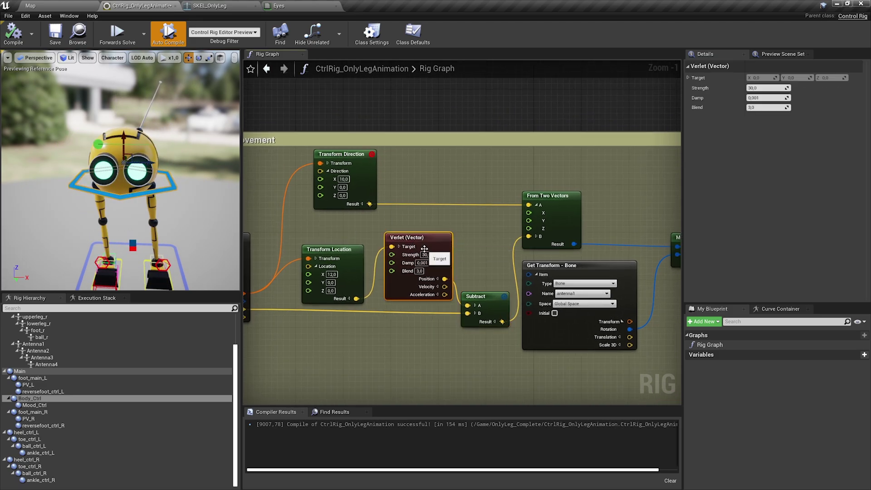
pyautogui.scroll(1, 424, 249)
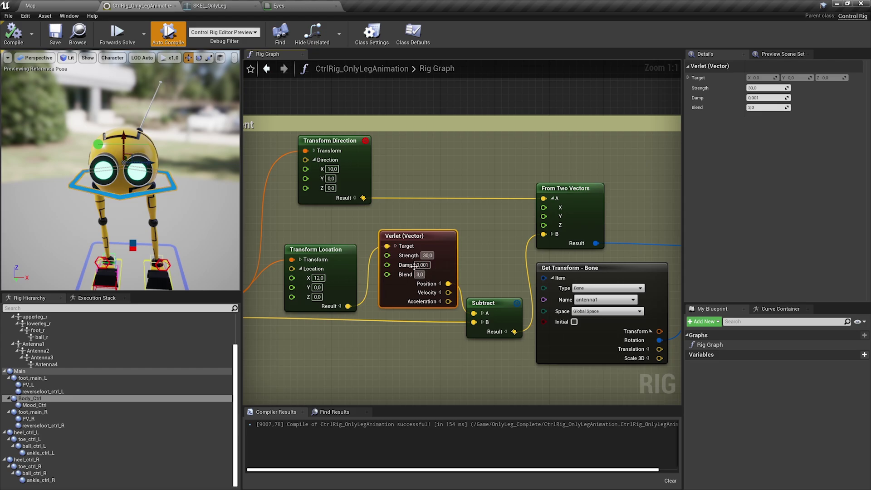
# - Browse the Math and Simulation categories of available graph nodes to find where Verlet (Vector) is listed
pyautogui.scroll(-3, 401, 255)
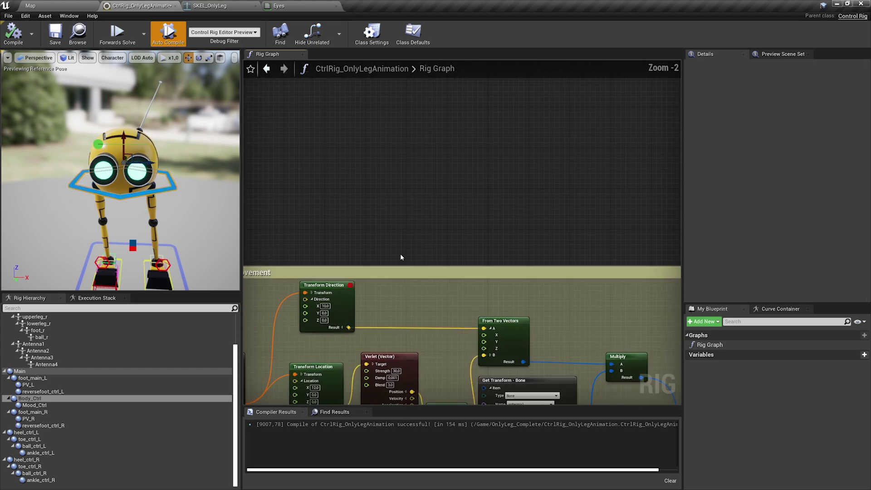
pyautogui.rightClick(392, 177)
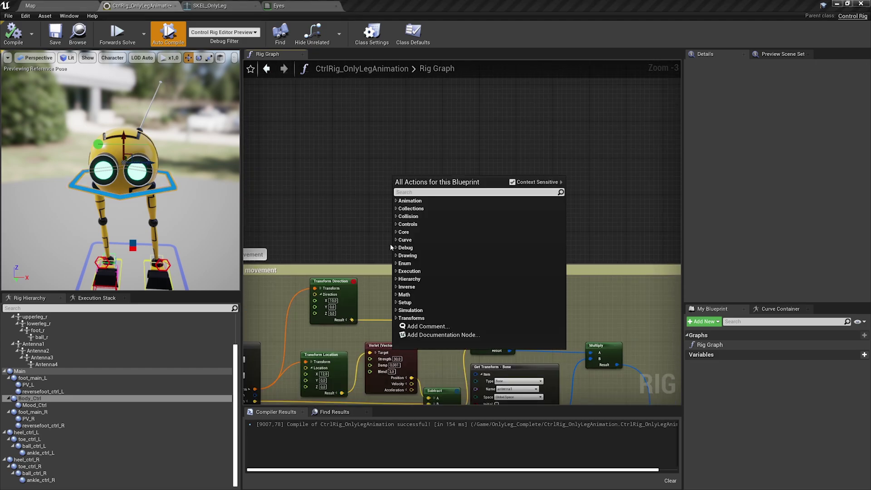
pyautogui.click(396, 295)
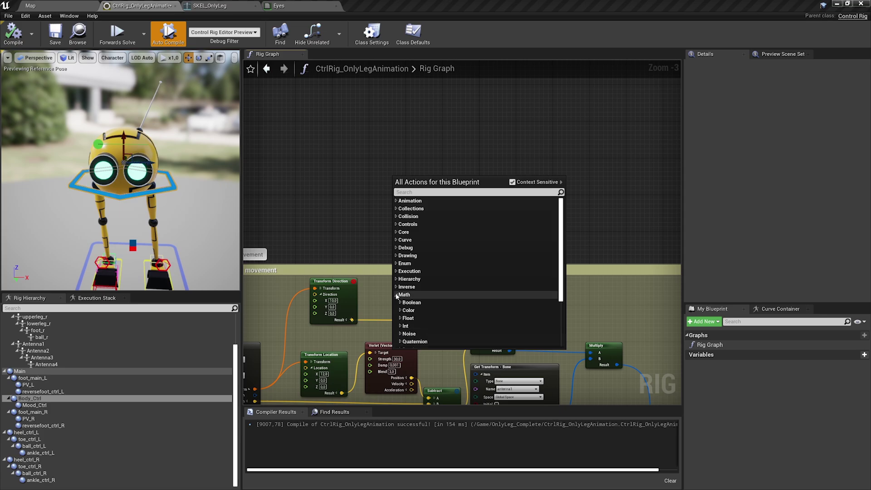
pyautogui.scroll(-3, 422, 291)
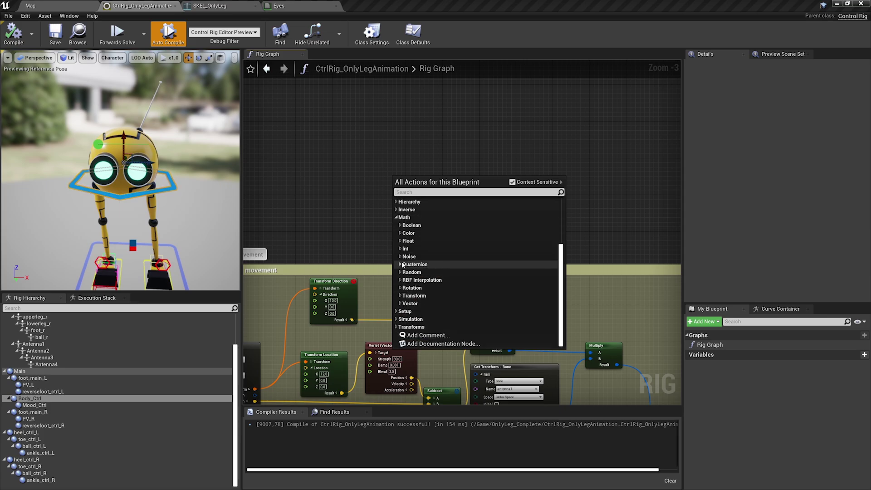
pyautogui.click(402, 258)
pyautogui.doubleClick(408, 240)
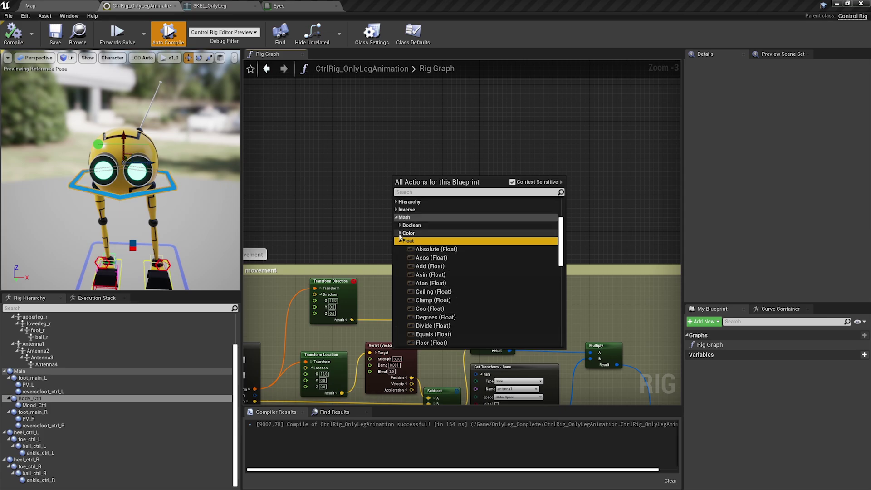
pyautogui.click(396, 217)
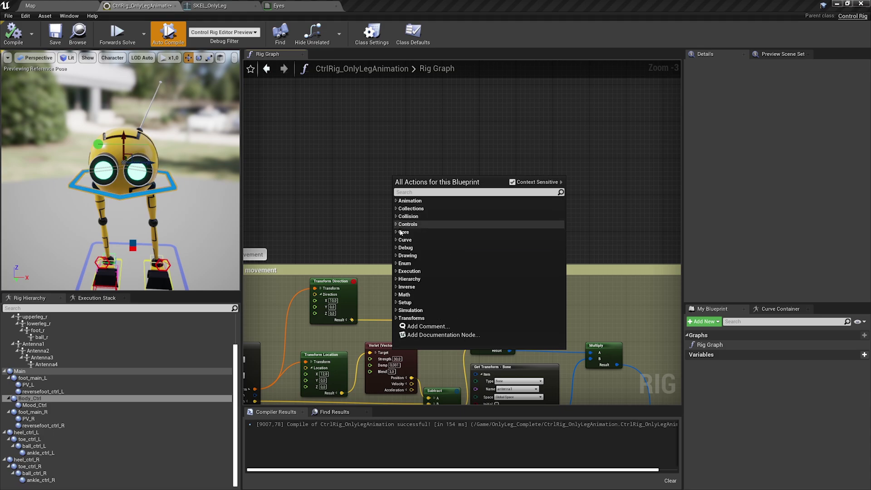
pyautogui.click(396, 310)
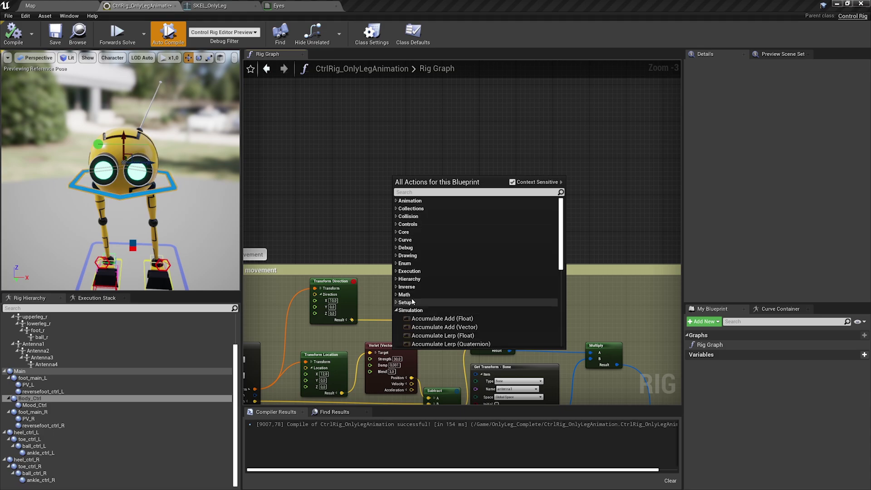
pyautogui.scroll(-5, 435, 265)
pyautogui.scroll(-5, 436, 265)
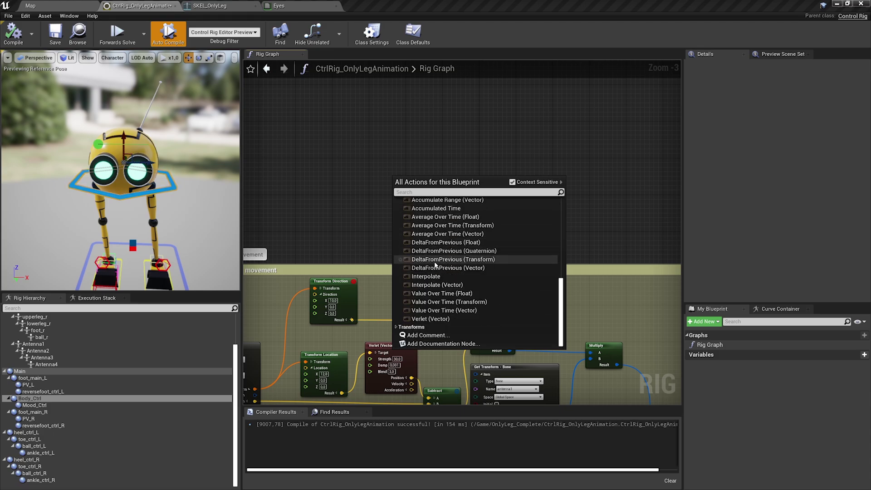
# - Add a Verlet (Vector) node in the empty graph area above the antenna movement group and delete it again
pyautogui.click(435, 319)
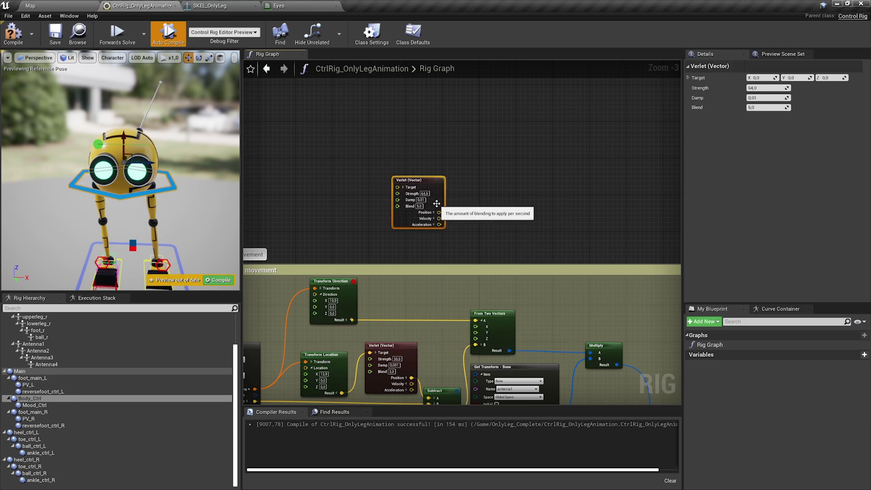
pyautogui.press('Delete')
# - In the Change (Material) Mood with Curve by Ctrl group, disconnect the To Float result from Set Curve Value's Value input
pyautogui.moveTo(504, 212); pyautogui.dragTo(481, 110, button='right')
pyautogui.scroll(-2, 482, 112)
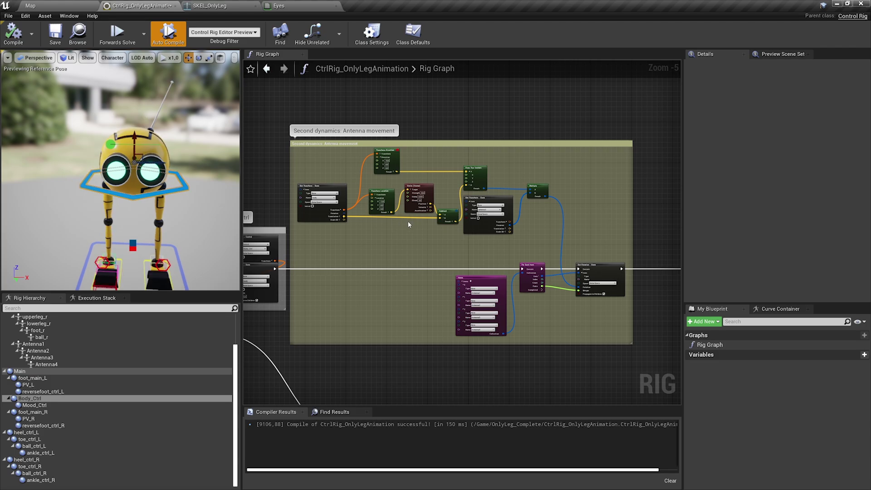
pyautogui.moveTo(540, 210); pyautogui.dragTo(285, 169, button='right')
pyautogui.scroll(5, 485, 215)
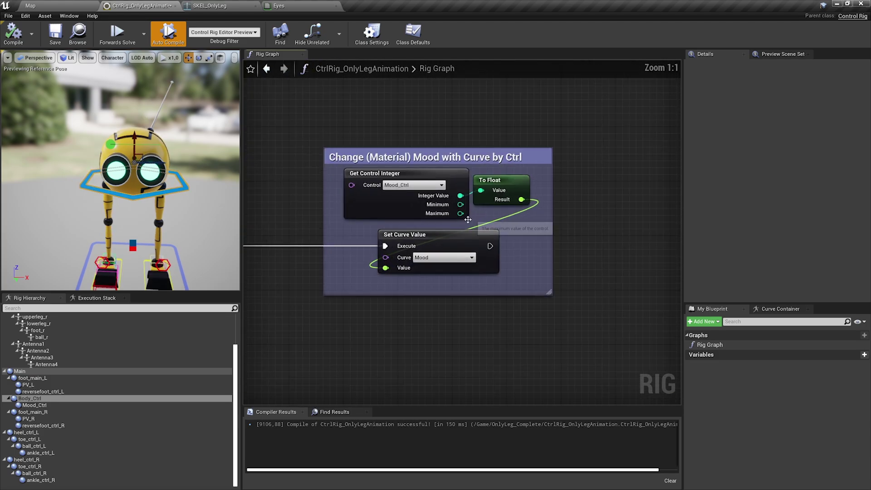
pyautogui.press('w')
pyautogui.moveTo(141, 151); pyautogui.dragTo(146, 147, button='right')
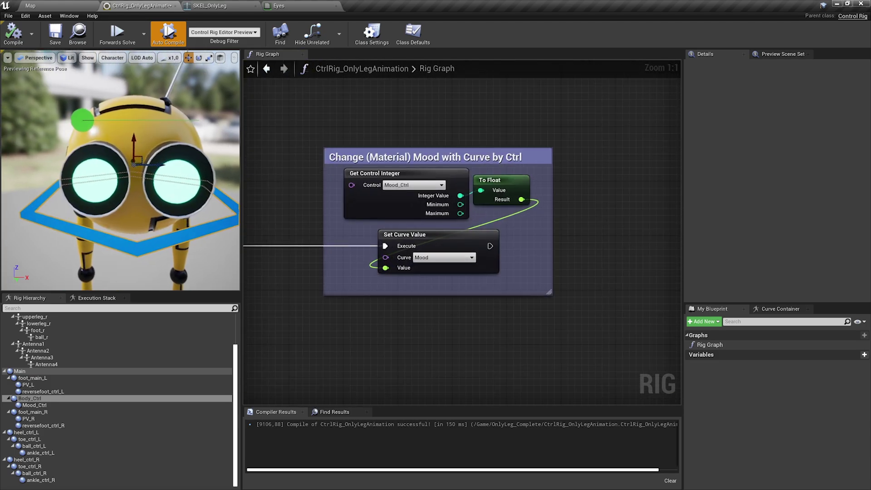
pyautogui.click(408, 233)
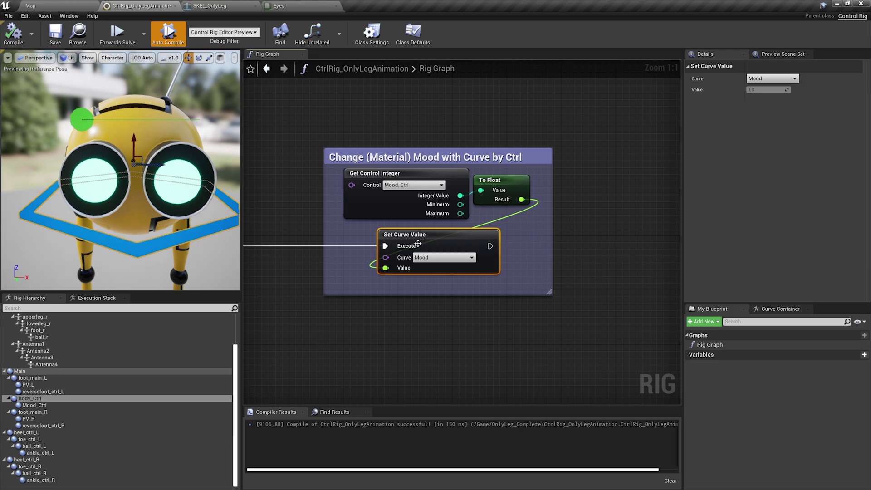
pyautogui.keyDown('alt'); pyautogui.click(386, 268); pyautogui.keyUp('alt')
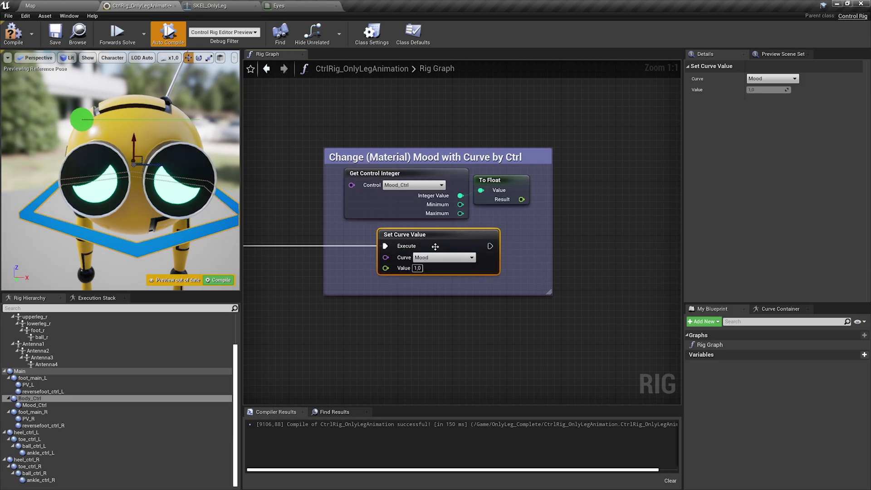
pyautogui.moveTo(439, 280); pyautogui.dragTo(410, 280, button='right')
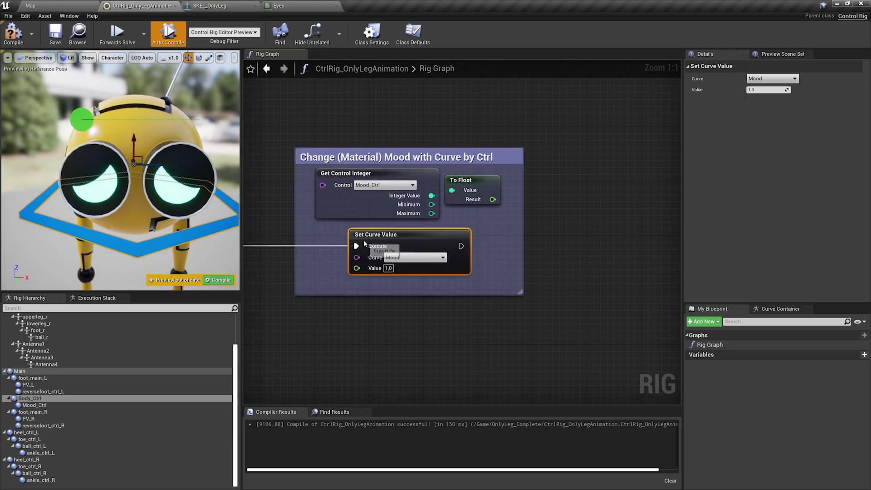
# - Show the rig's curve container, inspect the Mood curve, and check where its panel can be enabled
pyautogui.click(770, 310)
pyautogui.click(697, 339)
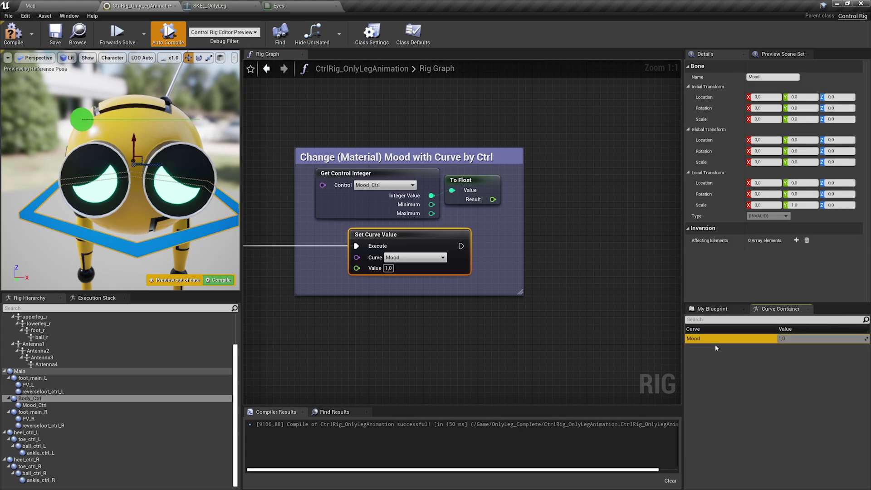
pyautogui.click(69, 16)
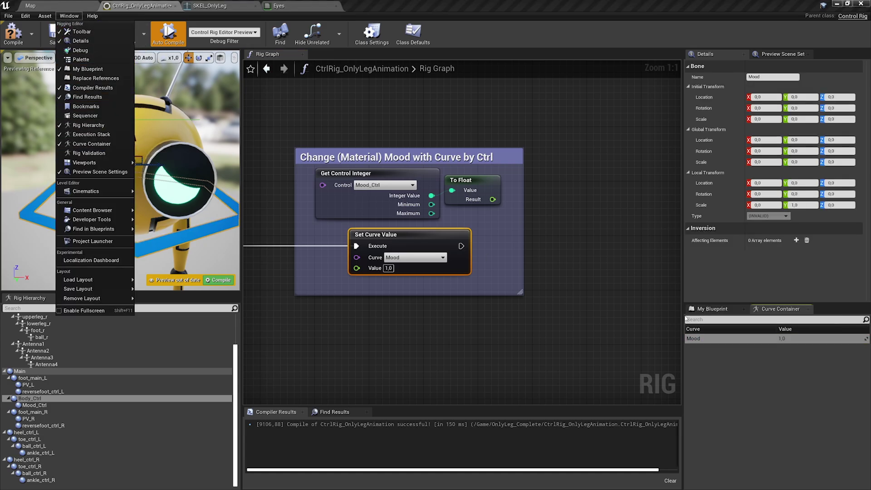
pyautogui.click(722, 340)
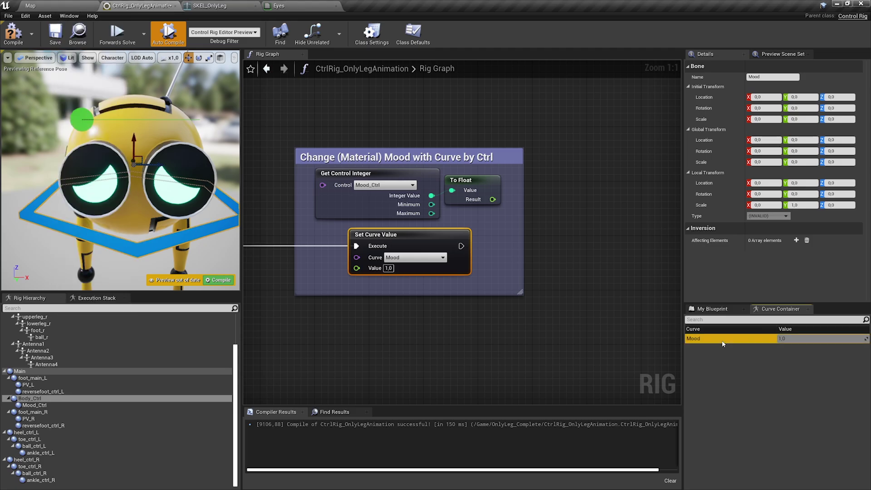
# - Switch to the SKEL_OnlyLeg skeleton and inspect the Mood animation curve's type and the option for adding a curve
pyautogui.click(224, 3)
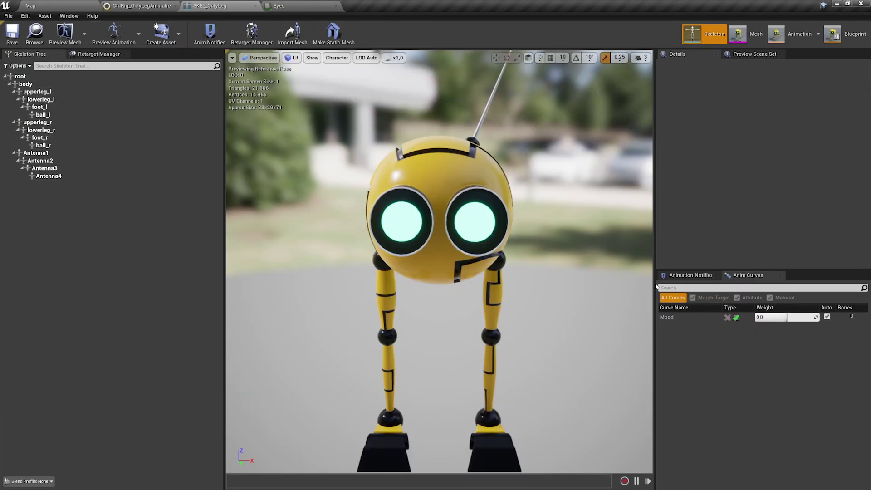
pyautogui.click(670, 319)
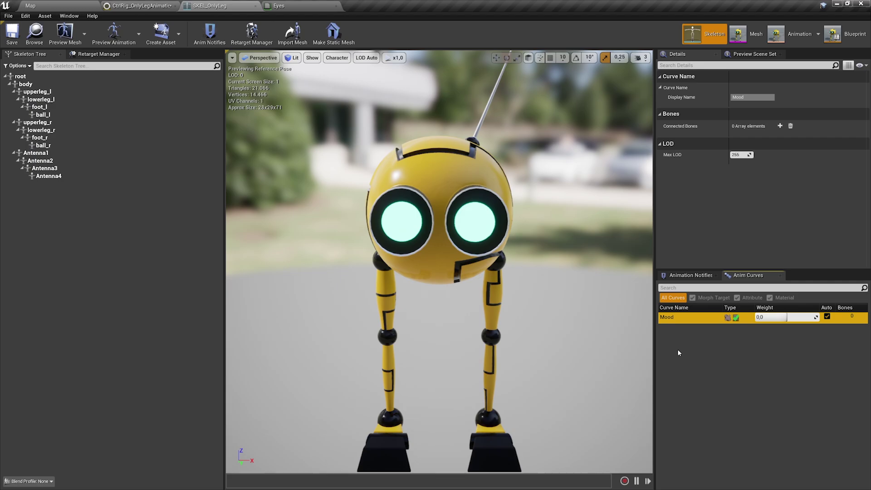
pyautogui.rightClick(678, 352)
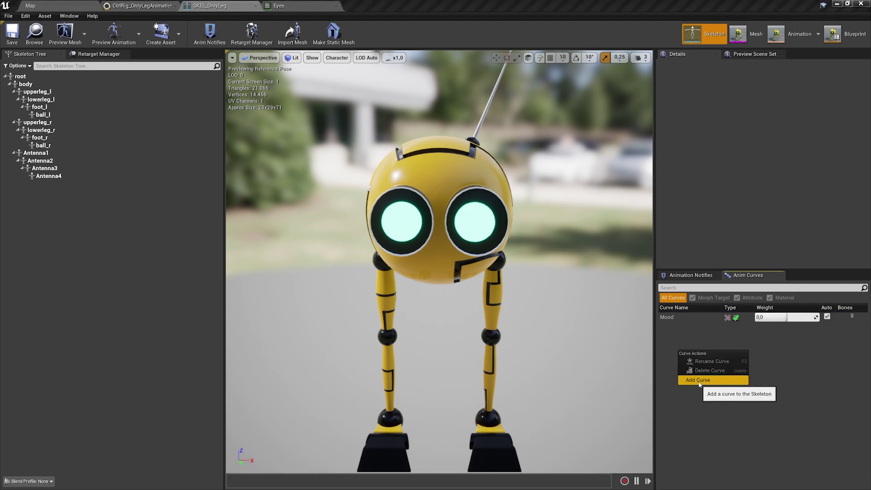
pyautogui.click(713, 332)
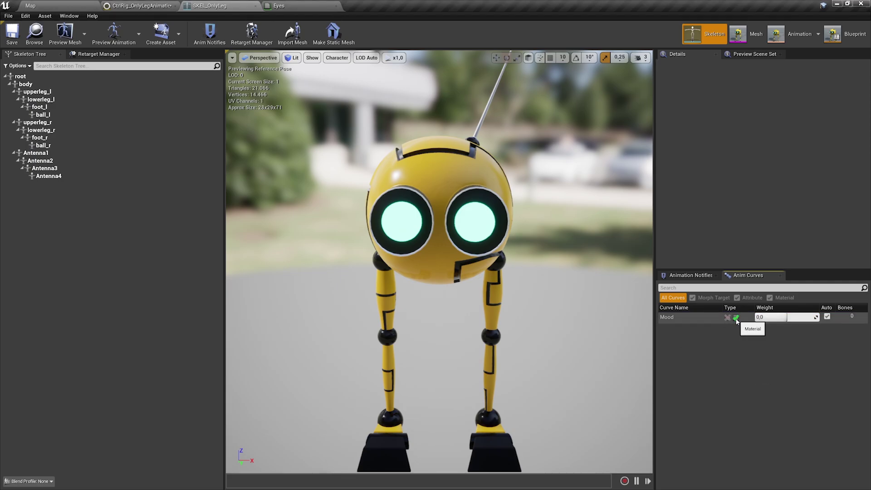
# - Switch to the Eyes material, preview it on a plane, and examine the Mood parameter and FlipBook nodes
pyautogui.click(279, 6)
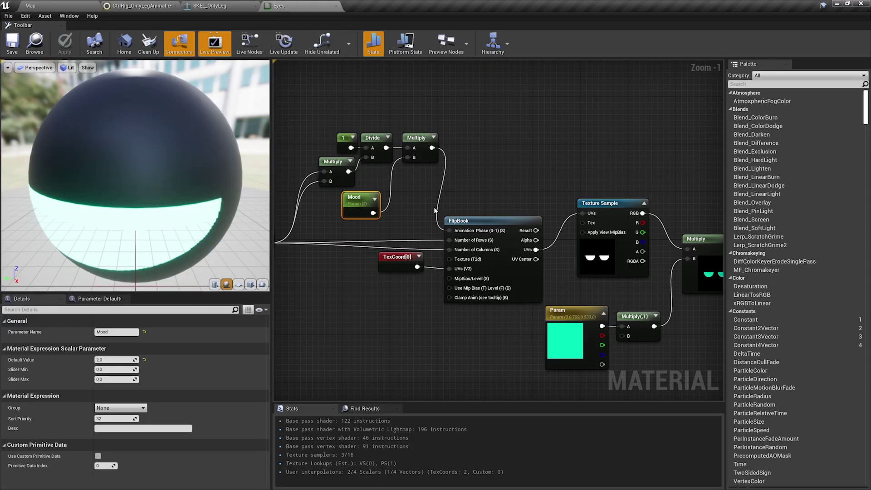
pyautogui.click(238, 284)
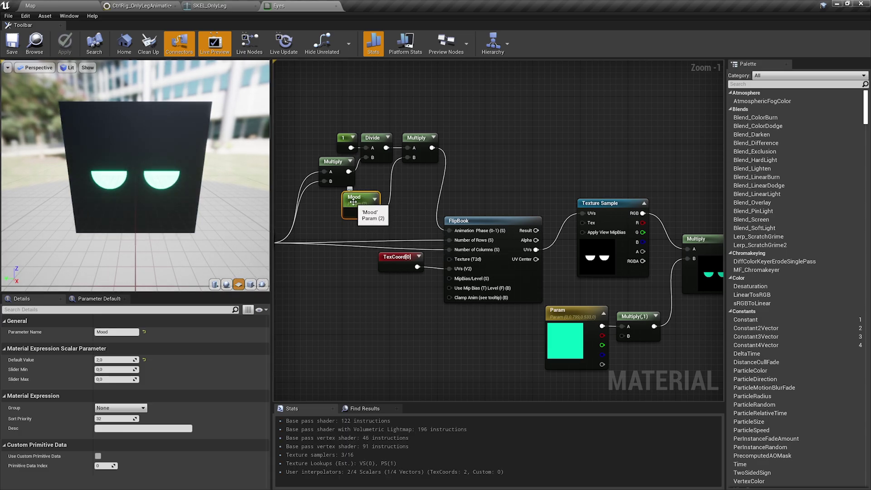
pyautogui.click(490, 222)
pyautogui.moveTo(536, 198); pyautogui.dragTo(482, 205, button='right')
pyautogui.scroll(-1, 447, 188)
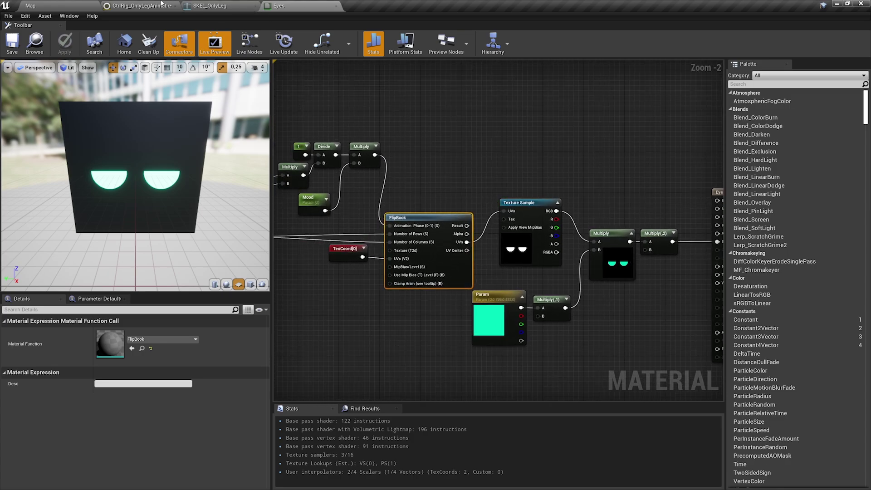
# - Return to CtrlRig_OnlyLegAnimation and try Set Curve Value's Mood value at 2, 4, 5, 6 and finally 1
pyautogui.click(162, 5)
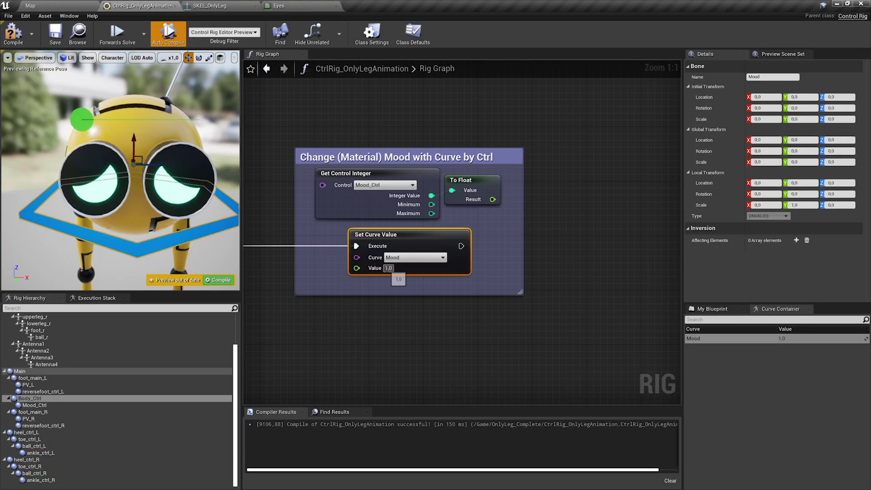
pyautogui.write('3')
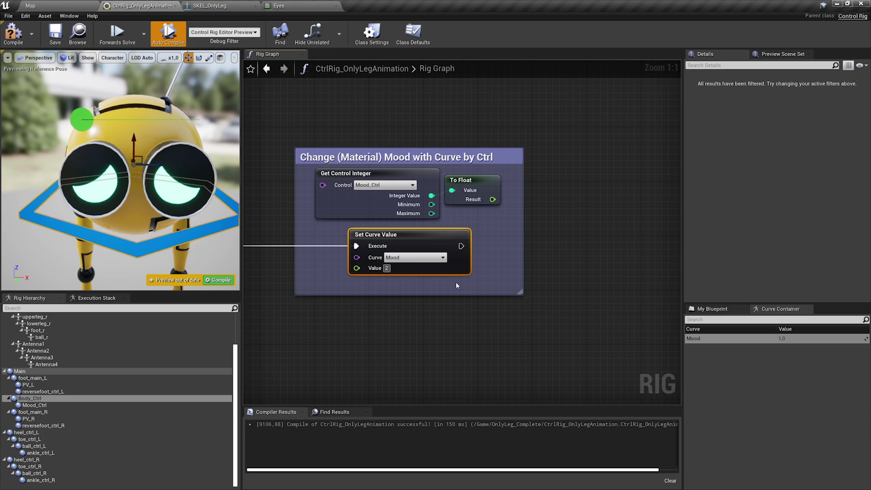
pyautogui.press('Return')
pyautogui.write('4')
pyautogui.press('Return')
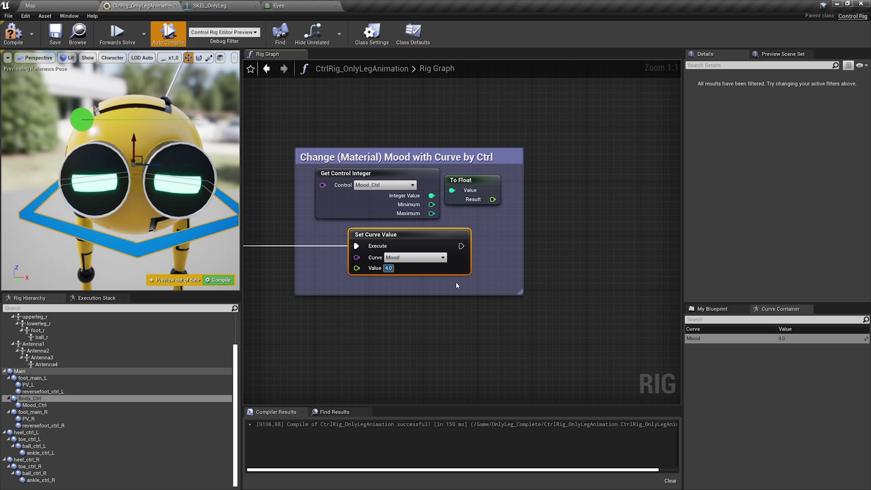
pyautogui.write('5')
pyautogui.press('Return')
pyautogui.write('6')
pyautogui.press('Return')
pyautogui.write('1')
pyautogui.press('Return')
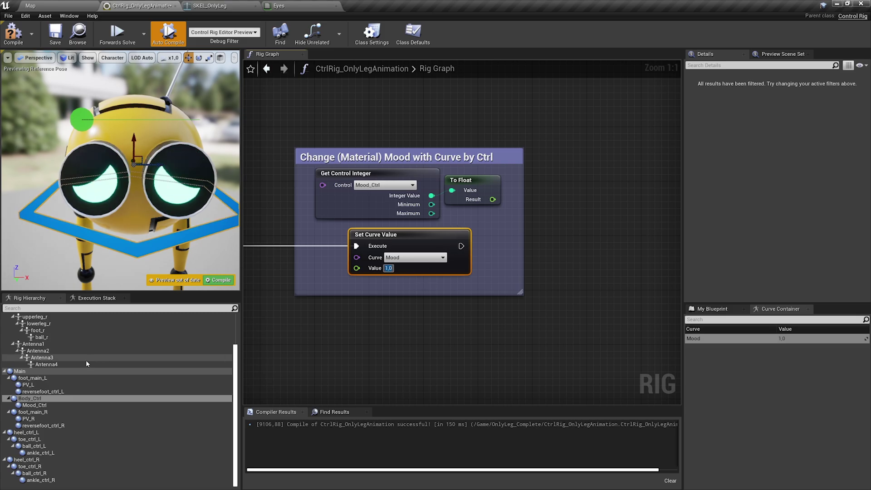
# - Select Mood_Ctrl, slide it to integer 5, and inspect its control type and integer limits
pyautogui.click(54, 405)
pyautogui.moveTo(106, 123); pyautogui.dragTo(146, 121)
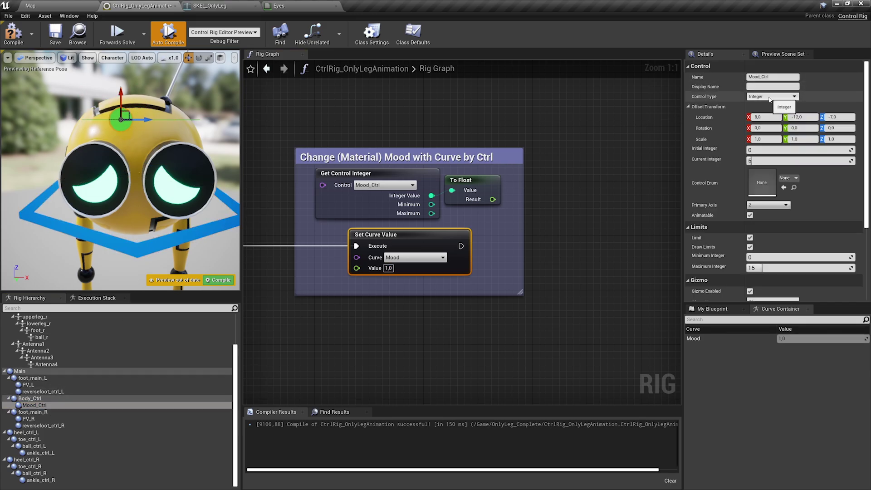
pyautogui.scroll(-2, 767, 118)
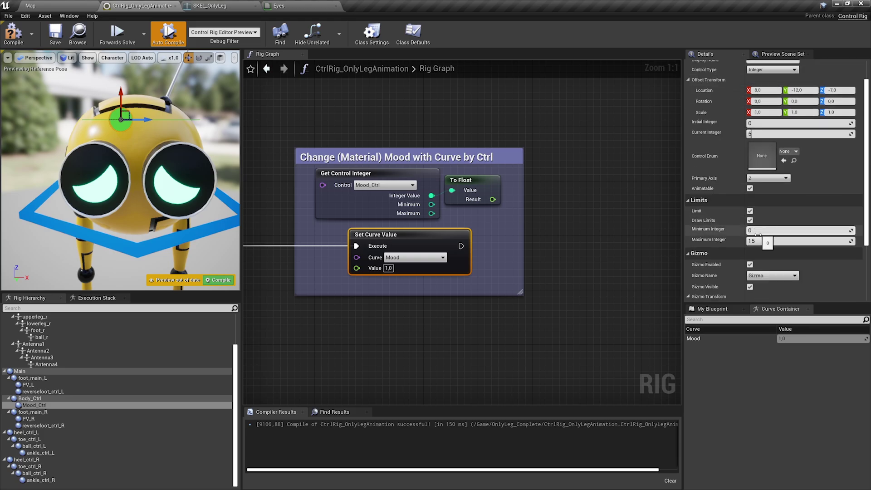
# - Connect To Float's Result to Set Curve Value's Value input, slide Mood_Ctrl back to 0, and save the rig
pyautogui.click(494, 196)
pyautogui.moveTo(494, 196); pyautogui.dragTo(356, 268)
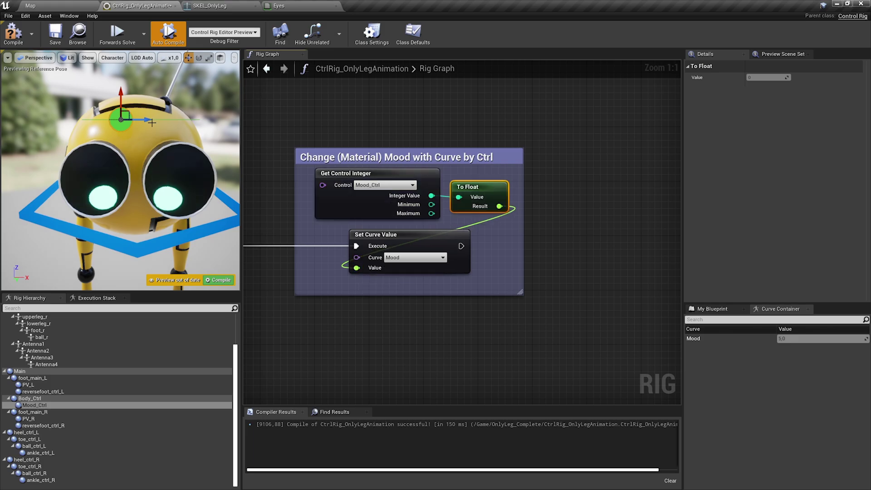
pyautogui.moveTo(152, 122); pyautogui.dragTo(114, 114)
pyautogui.hotkey('ctrl', 's')
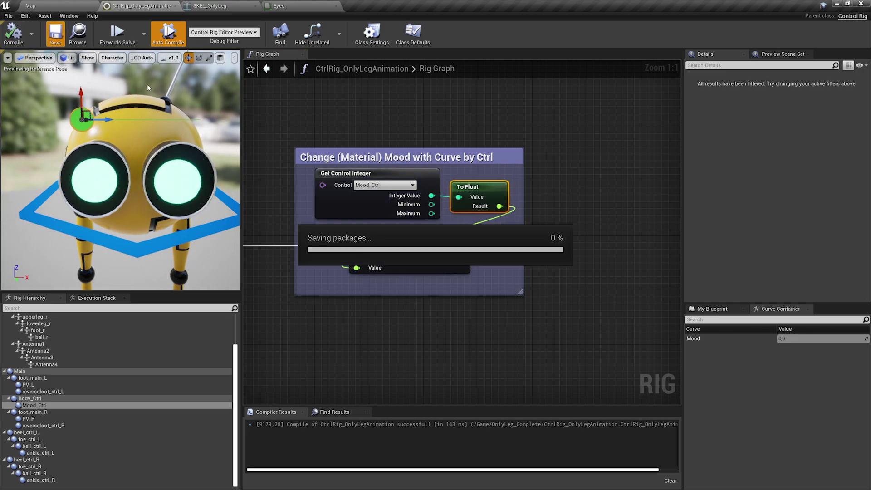
# - Place CtrlRig_OnlyLegAnimation from the OnlyLeg_Complete folder into the Map level and frame the whole robot
pyautogui.scroll(-10, 414, 209)
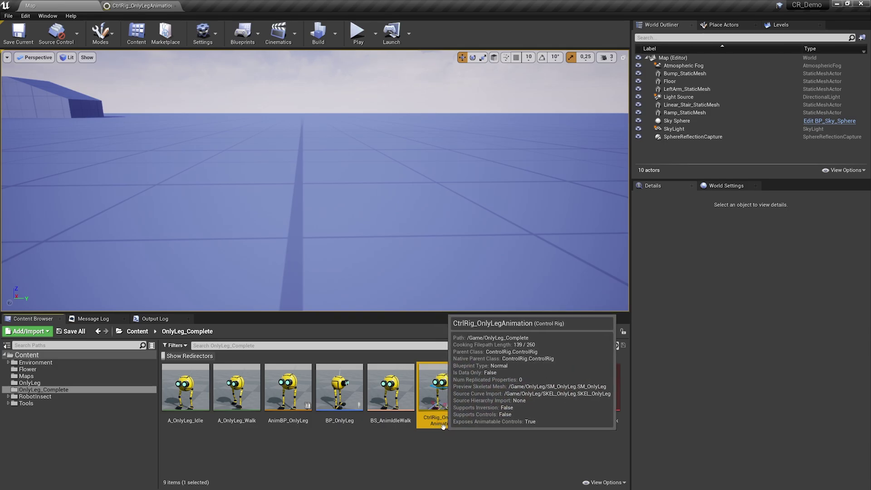
pyautogui.moveTo(438, 424); pyautogui.dragTo(293, 234)
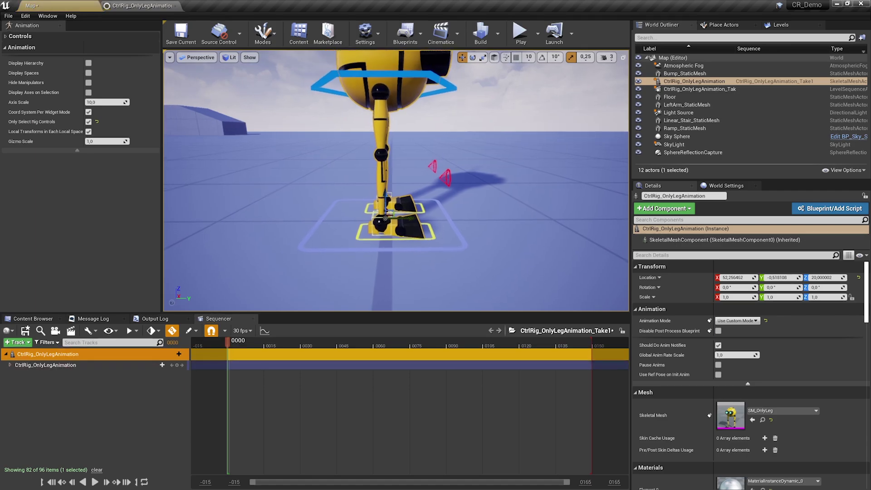
pyautogui.moveTo(329, 184); pyautogui.dragTo(348, 161, button='right')
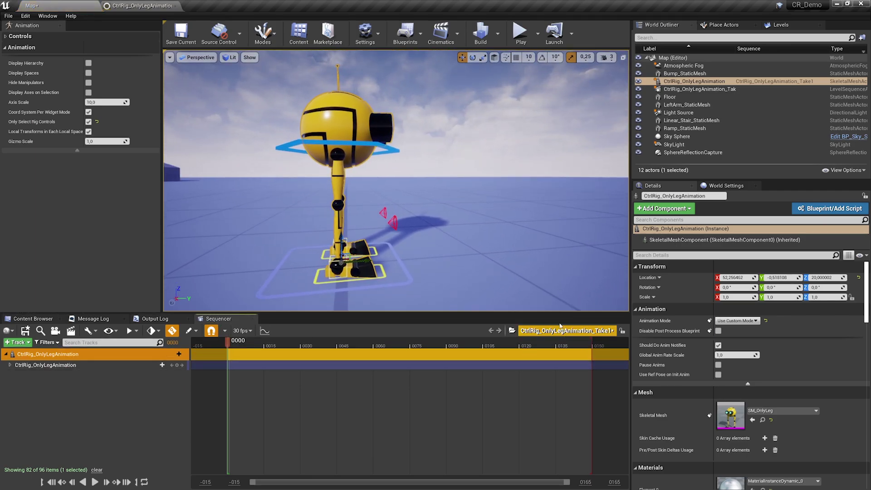
# - Check the Animation editing mode and its controls list, switching Display Hierarchy and Hide Manipulators on and off again
pyautogui.click(263, 32)
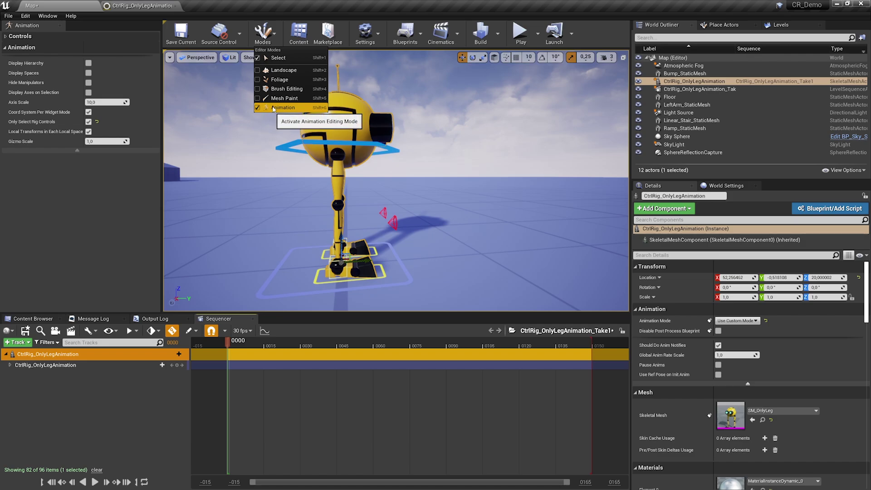
pyautogui.click(9, 36)
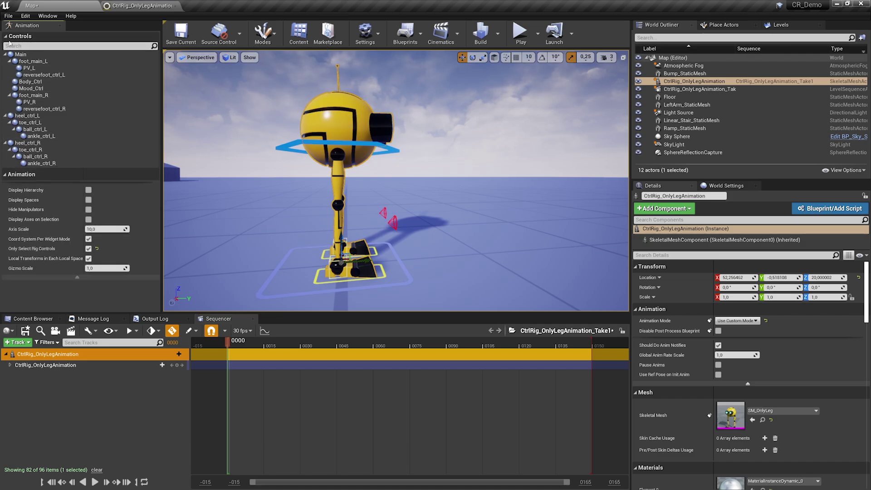
pyautogui.click(9, 37)
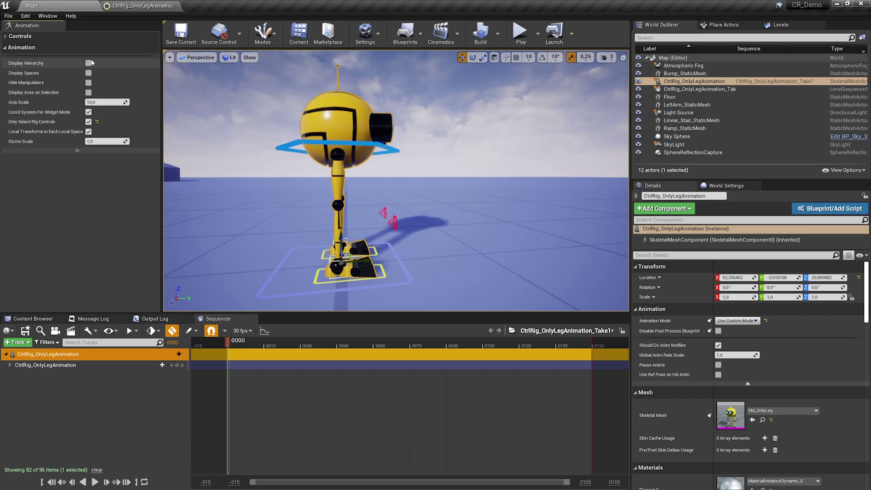
pyautogui.click(89, 63)
pyautogui.click(89, 63)
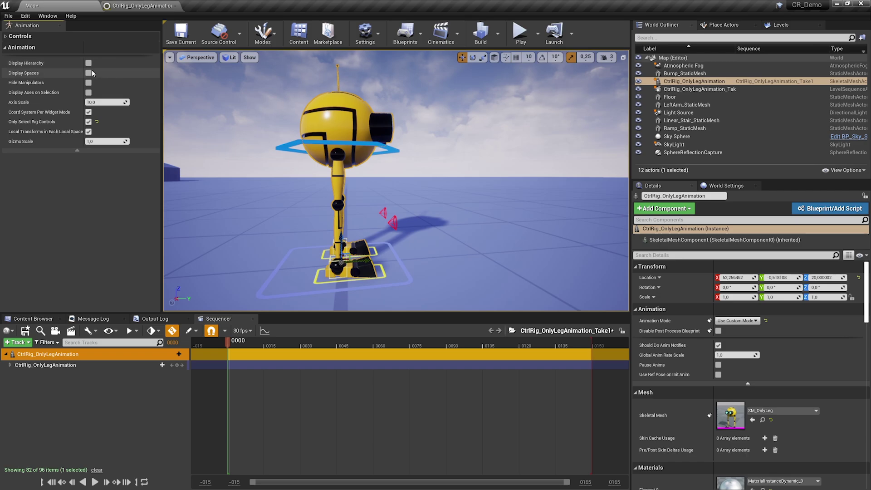
pyautogui.click(89, 82)
pyautogui.click(89, 83)
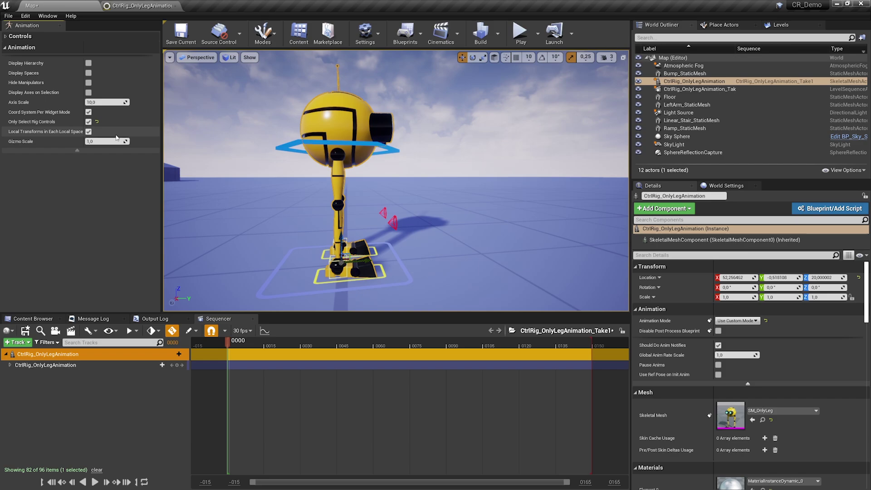
# - Select Body_Ctrl on the robot and set the sequence's display rate to 24 fps
pyautogui.moveTo(210, 155); pyautogui.dragTo(188, 156, button='right')
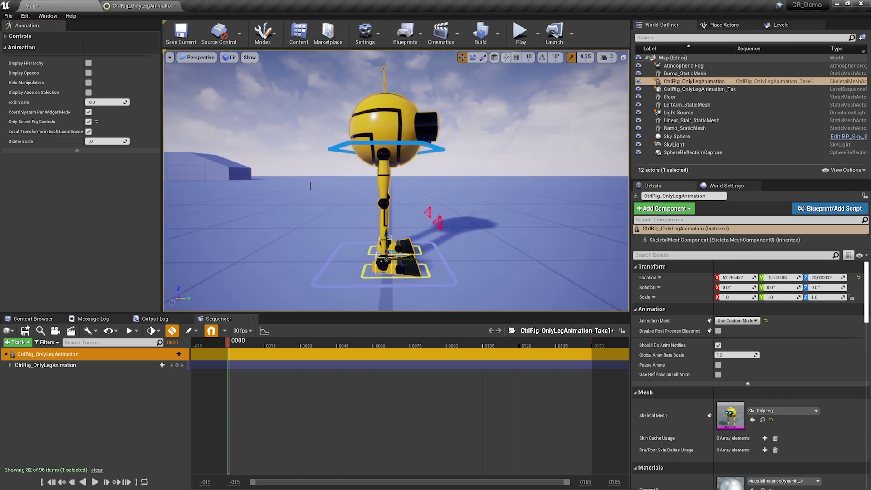
pyautogui.click(384, 143)
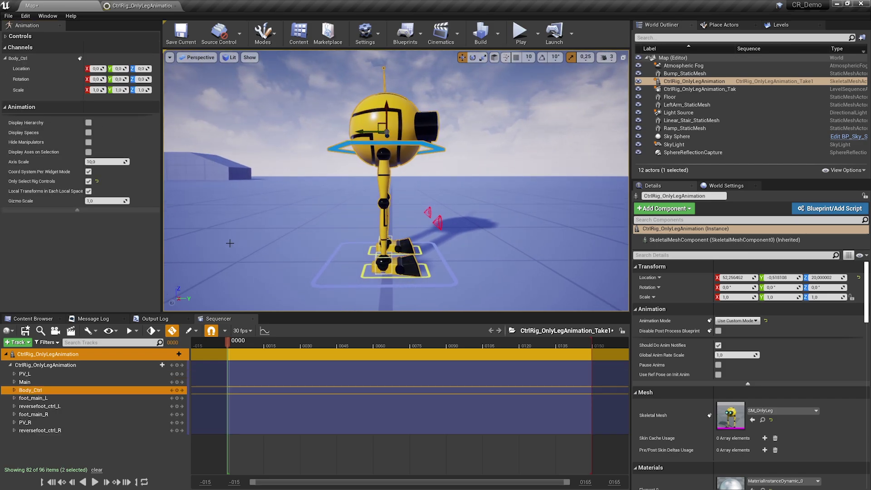
pyautogui.moveTo(395, 186); pyautogui.dragTo(409, 180, button='right')
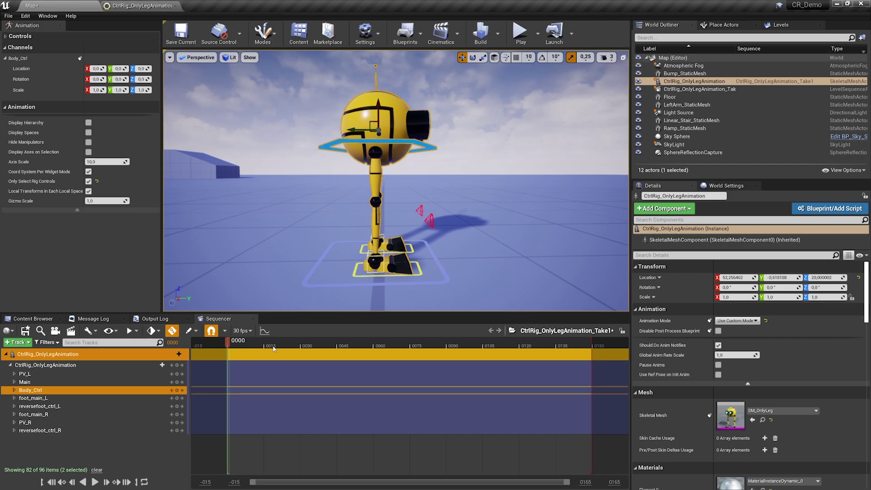
pyautogui.click(244, 331)
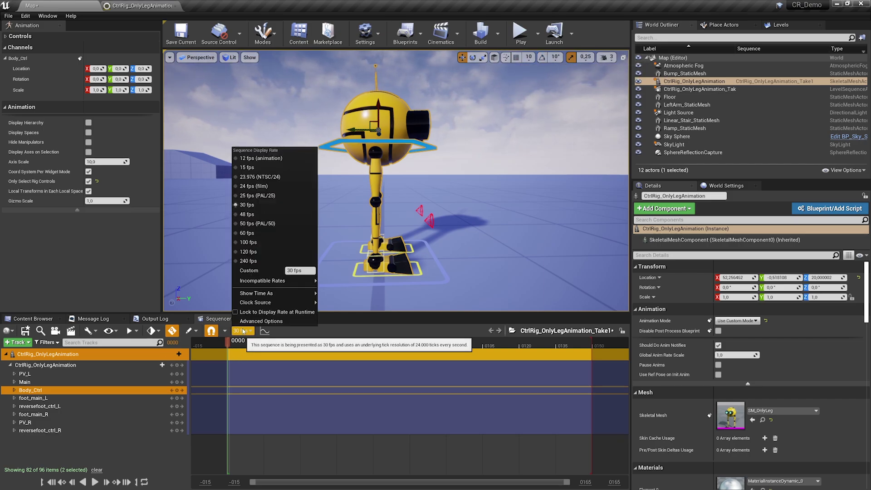
pyautogui.click(257, 188)
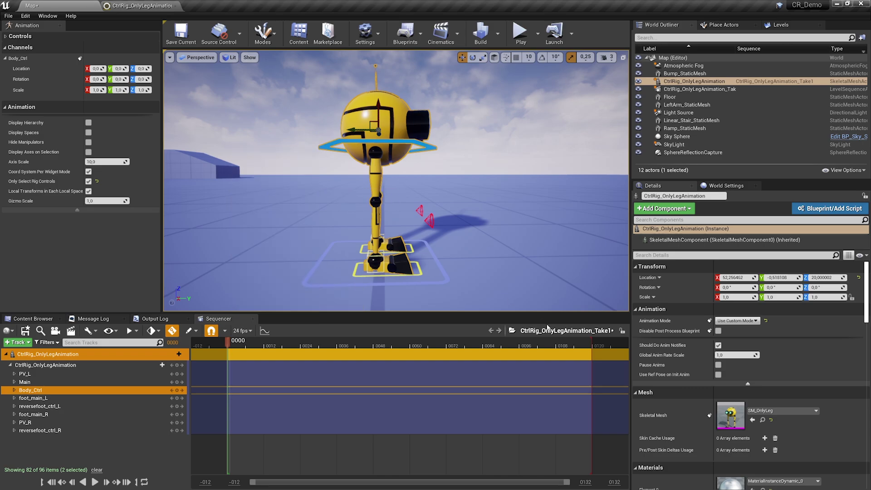
# - Shorten the sequence's playback range to end at frame 18 and fit the timeline to that range
pyautogui.moveTo(593, 340); pyautogui.dragTo(285, 335)
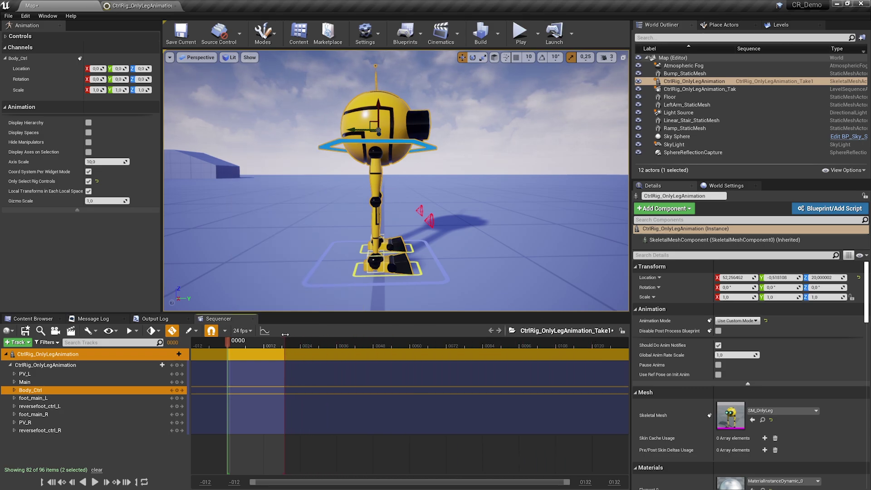
pyautogui.keyDown('ctrl'); pyautogui.scroll(5, 325, 375); pyautogui.keyUp('ctrl')
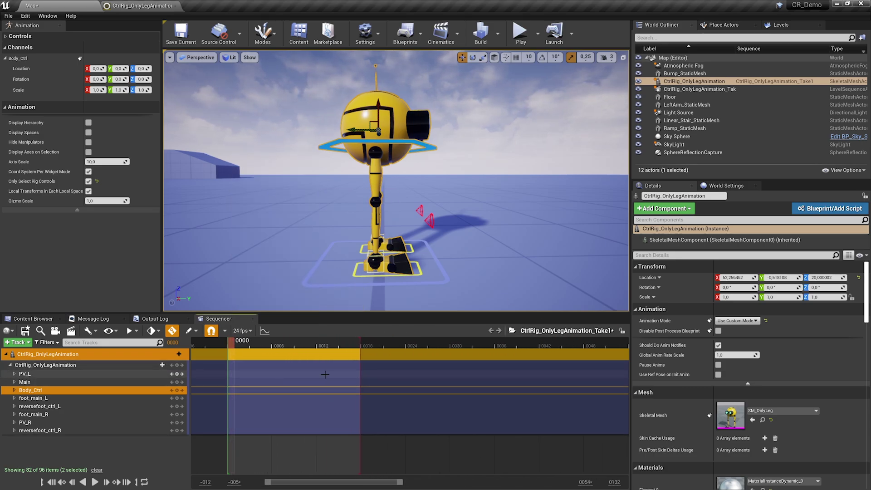
pyautogui.keyDown('ctrl'); pyautogui.scroll(3, 326, 374); pyautogui.keyUp('ctrl')
pyautogui.keyDown('ctrl'); pyautogui.scroll(-1, 325, 374); pyautogui.keyUp('ctrl')
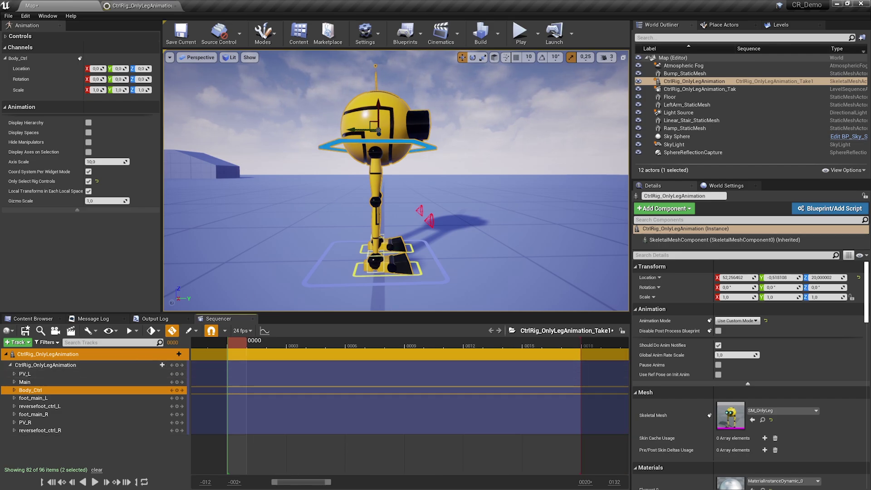
# - Pose the robot at frame 0 with Body_Ctrl lowered and foot_main_R moved backward, and key all rig controls
pyautogui.click(387, 274)
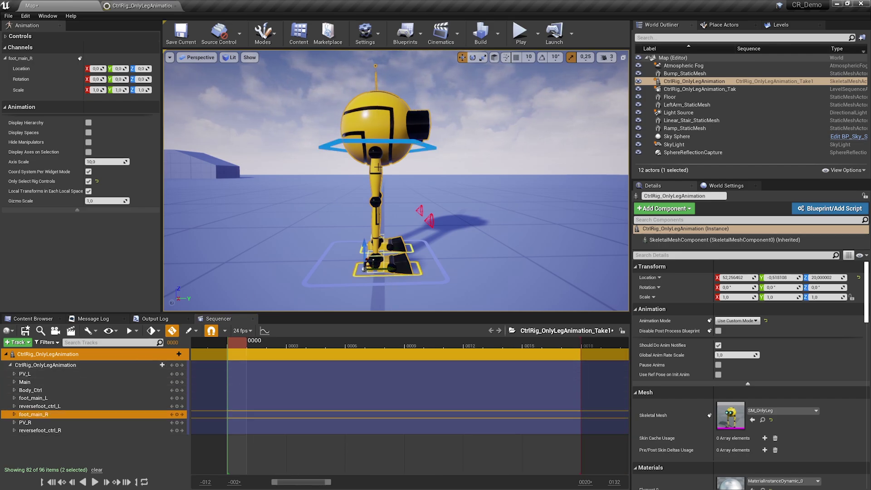
pyautogui.click(385, 142)
pyautogui.moveTo(380, 121); pyautogui.dragTo(381, 140)
pyautogui.click(387, 274)
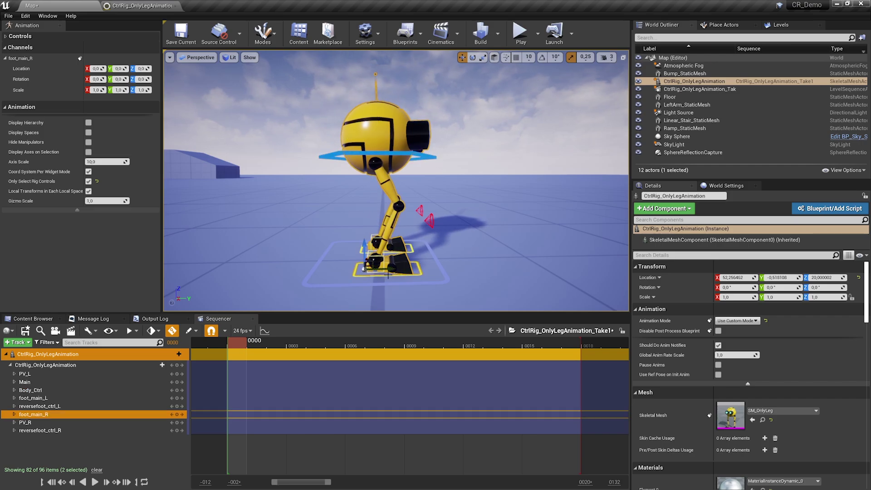
pyautogui.moveTo(394, 271); pyautogui.dragTo(367, 269)
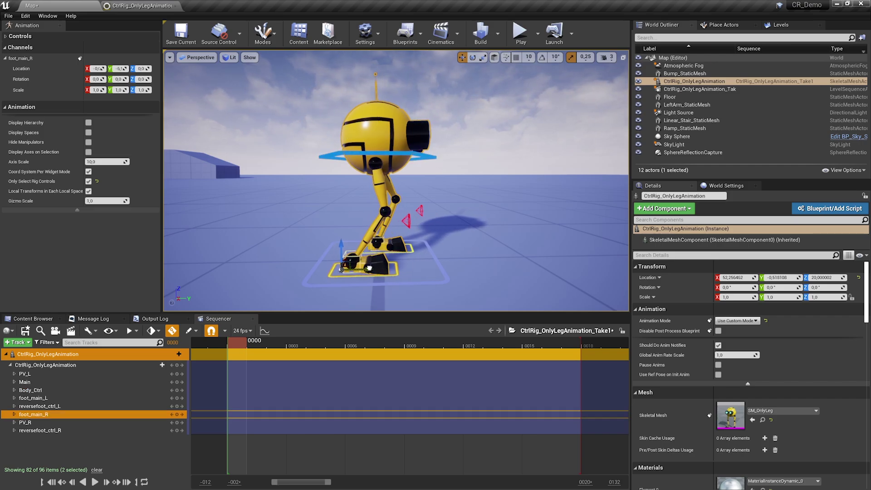
pyautogui.click(98, 356)
pyautogui.press('Return')
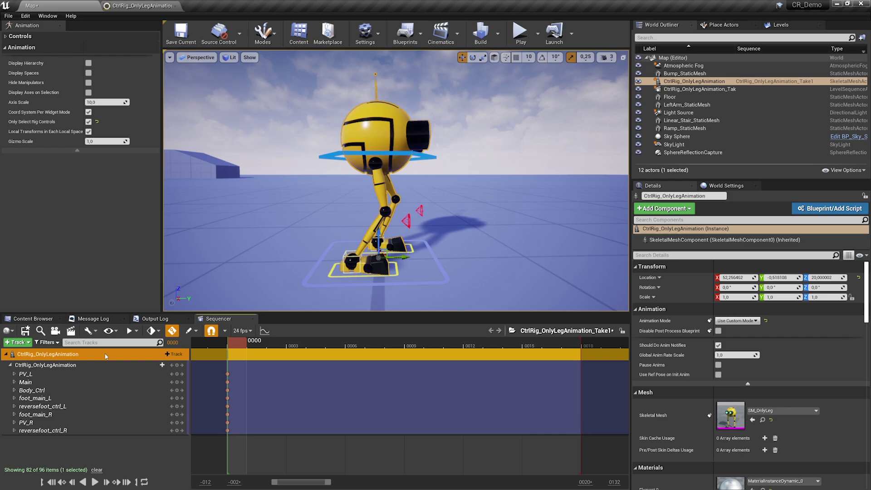
# - At frame 6, lower Body_Ctrl further into a deep crouch
pyautogui.moveTo(237, 345); pyautogui.dragTo(348, 346)
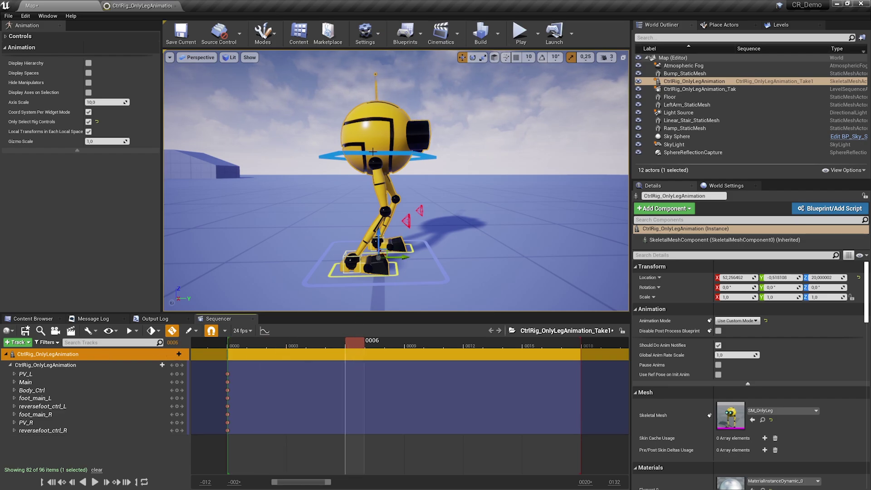
pyautogui.click(383, 154)
pyautogui.moveTo(379, 120); pyautogui.dragTo(384, 157)
# - Rotate reversefoot_ctrl_R and reversefoot_ctrl_L at frame 6 so that both heels lift off the ground
pyautogui.moveTo(385, 157); pyautogui.dragTo(392, 182, button='right')
pyautogui.press('w')
pyautogui.click(359, 243)
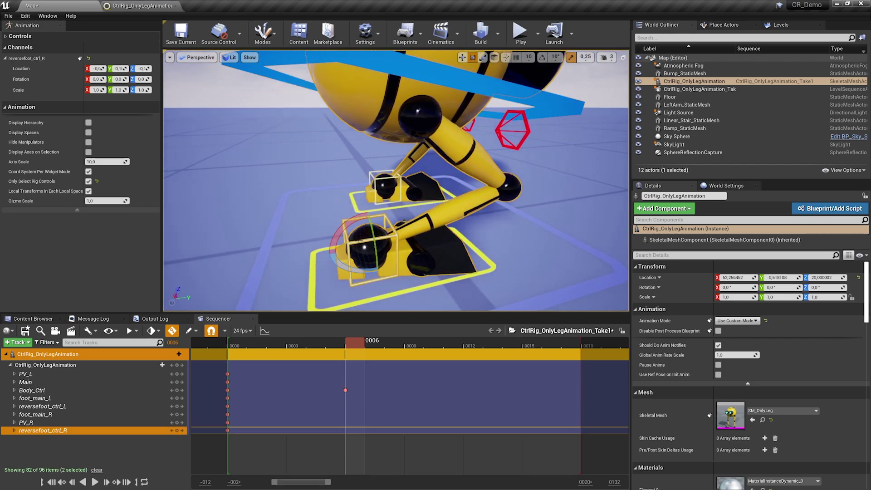
pyautogui.moveTo(344, 233); pyautogui.dragTo(338, 212)
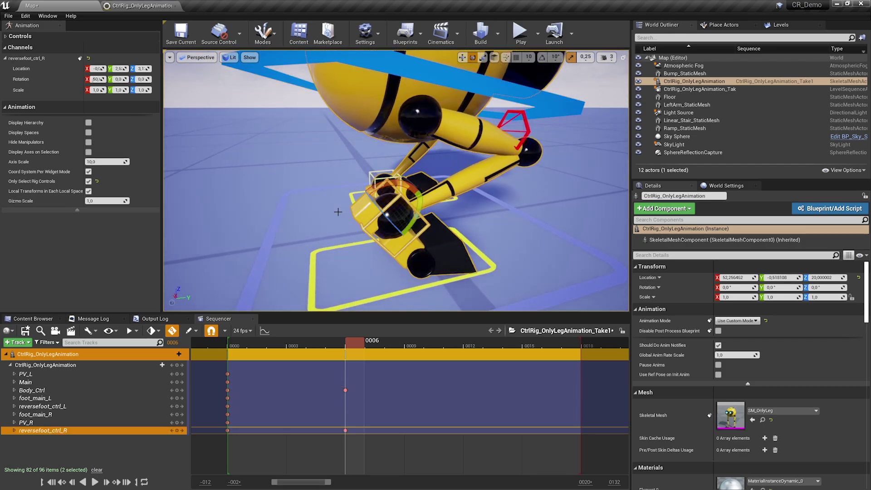
pyautogui.click(370, 172)
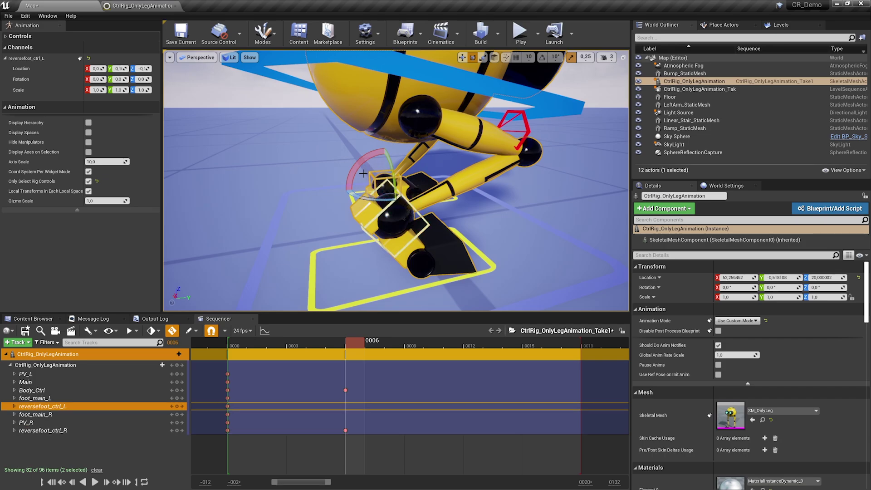
pyautogui.moveTo(358, 173); pyautogui.dragTo(355, 157)
pyautogui.scroll(-5, 355, 157)
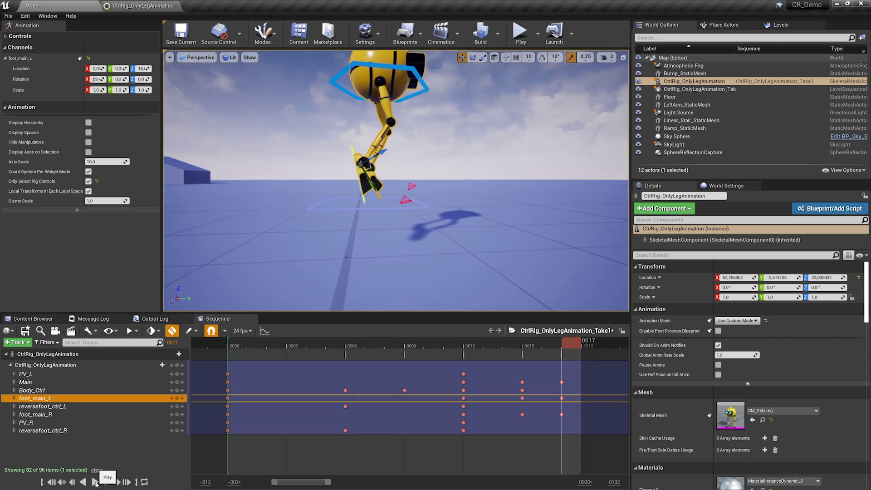
# - Play back the jump animation and inspect foot_main_L's animation curves in the curve editor
pyautogui.click(95, 482)
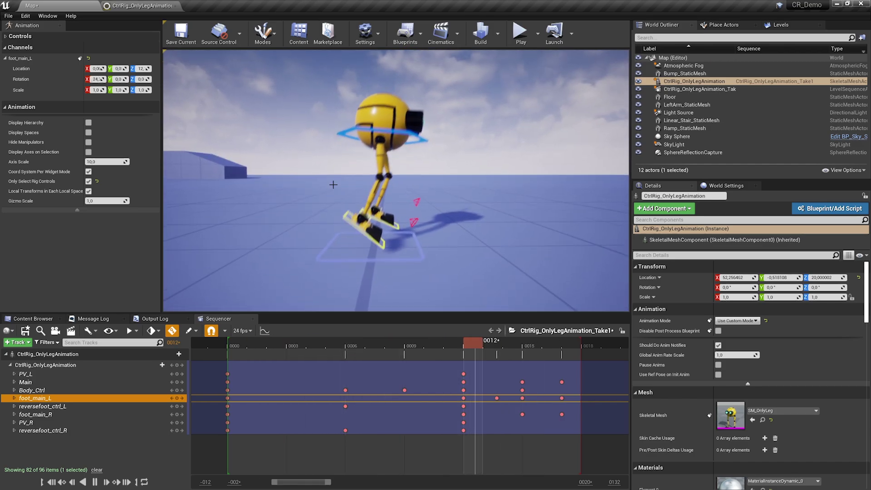
pyautogui.click(95, 482)
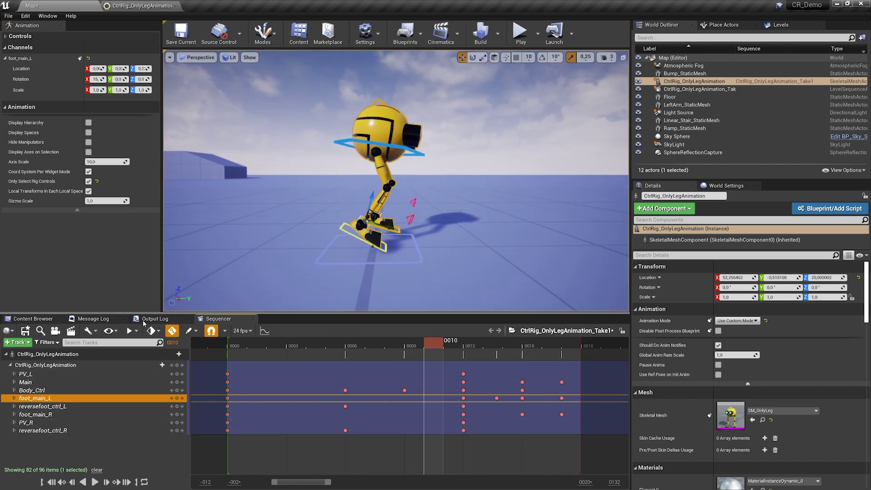
pyautogui.click(265, 332)
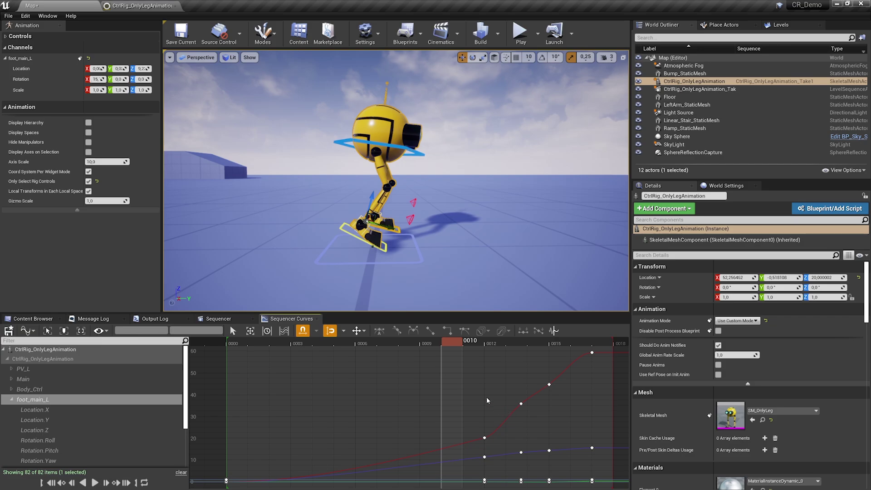
pyautogui.click(219, 319)
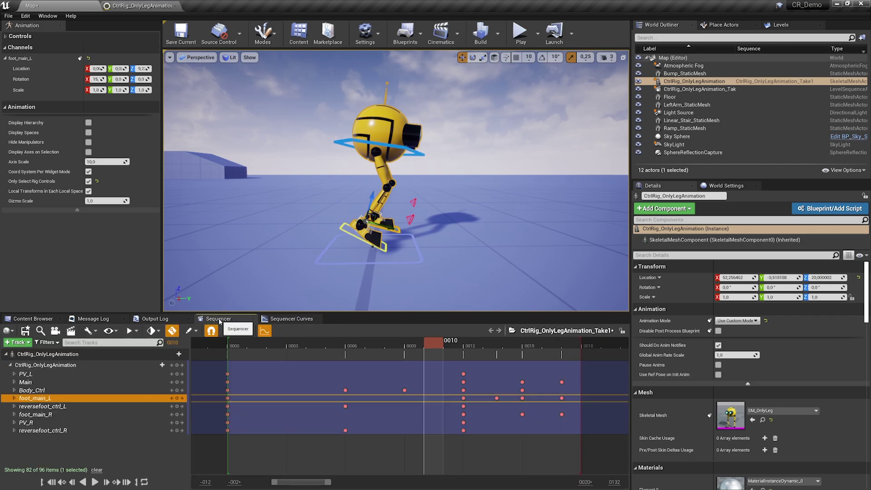
# - Create a linked animation sequence from the CtrlRig_OnlyLegAnimation actor track, named A_OnlyLeg_Jump
pyautogui.click(59, 354)
pyautogui.rightClick(59, 359)
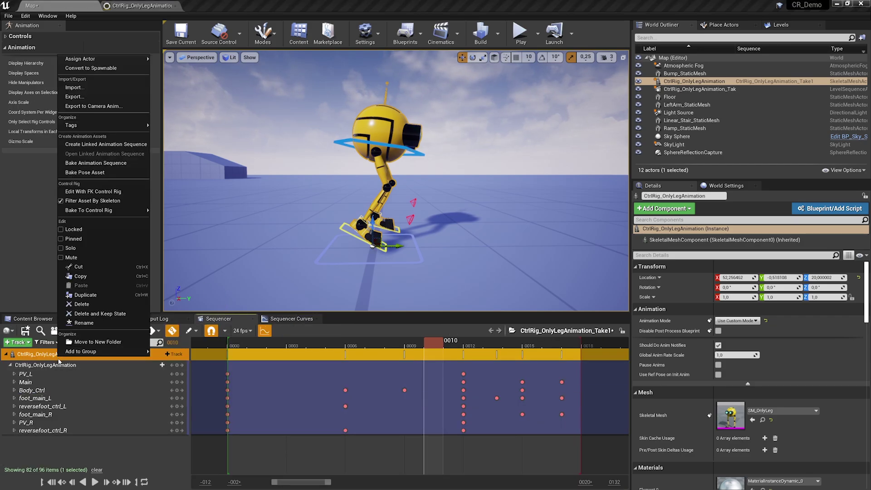
pyautogui.click(102, 144)
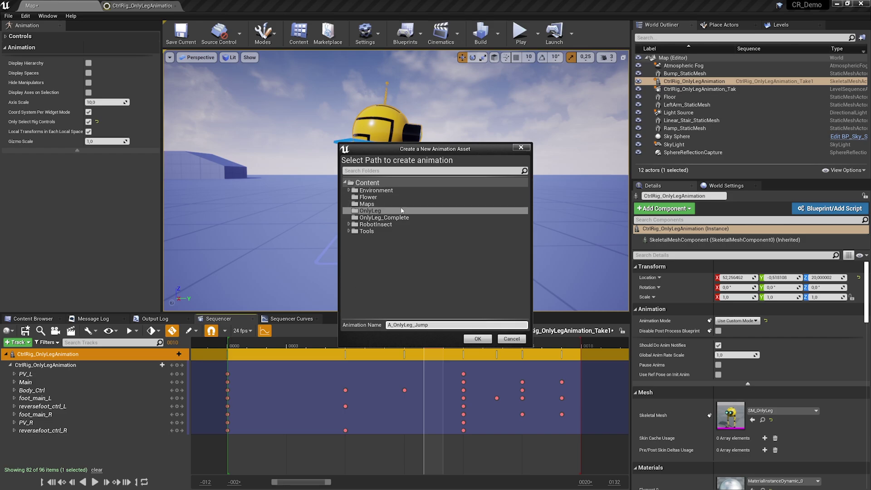
# - Export the rig animation as the animation sequence A_OnlyLeg_Jump in the OnlyLeg folder, with the default export options
pyautogui.click(371, 211)
pyautogui.click(475, 339)
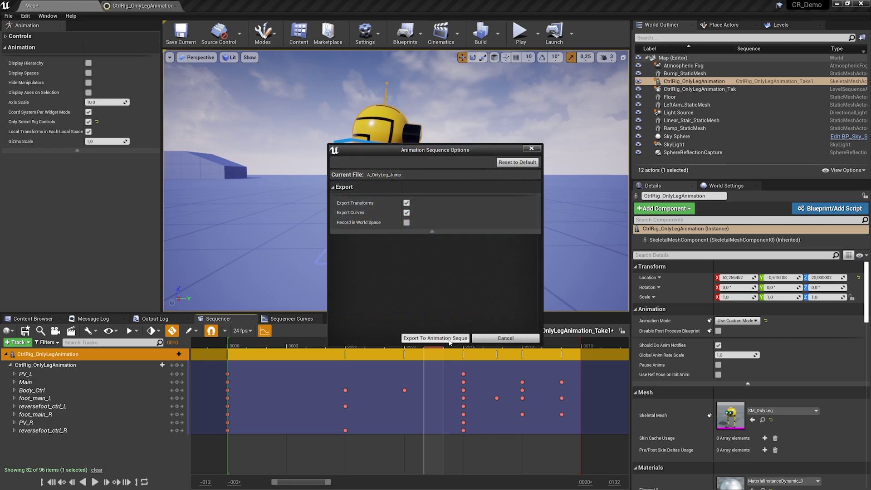
pyautogui.click(435, 338)
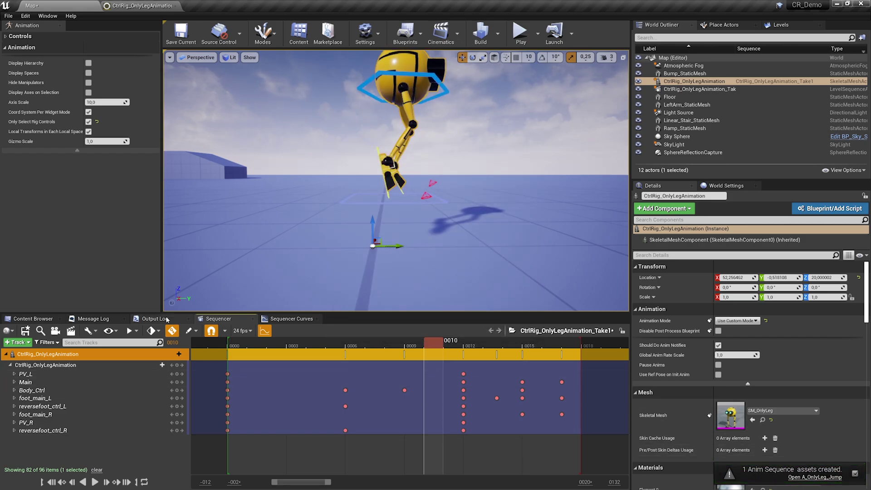
# - Open the A_OnlyLeg_Jump animation asset from the OnlyLeg content folder
pyautogui.click(32, 319)
pyautogui.click(67, 383)
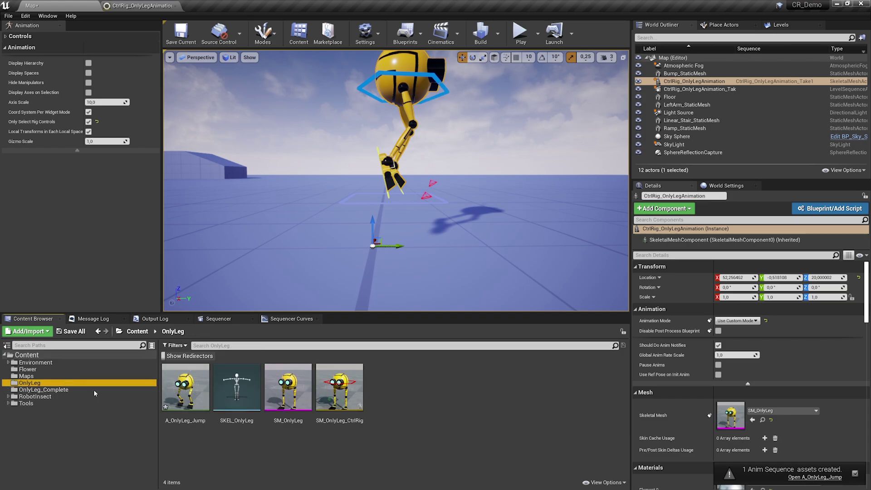
pyautogui.doubleClick(177, 423)
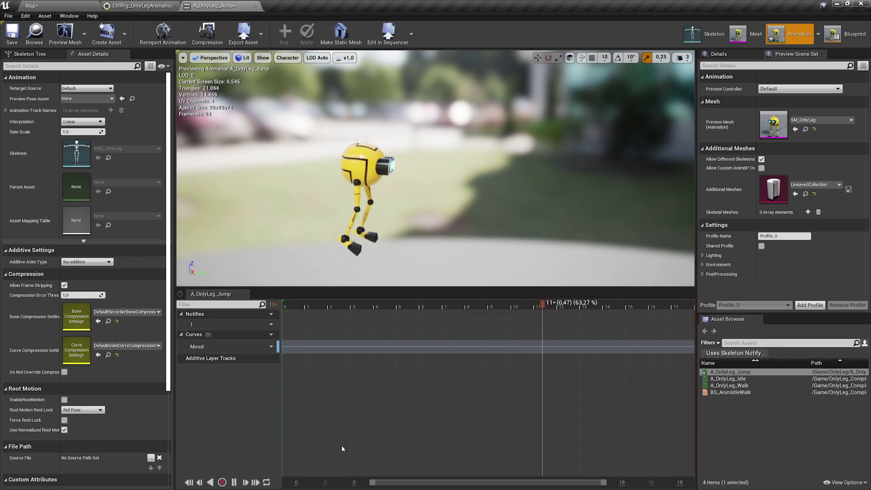
# - Pause the jump animation, scrub to about frame 8 and examine the robot's antenna up close
pyautogui.click(234, 482)
pyautogui.moveTo(492, 307); pyautogui.dragTo(480, 311)
pyautogui.moveTo(468, 254); pyautogui.dragTo(463, 227, button='right')
pyautogui.moveTo(364, 160); pyautogui.dragTo(319, 172, button='right')
pyautogui.scroll(-4, 329, 151)
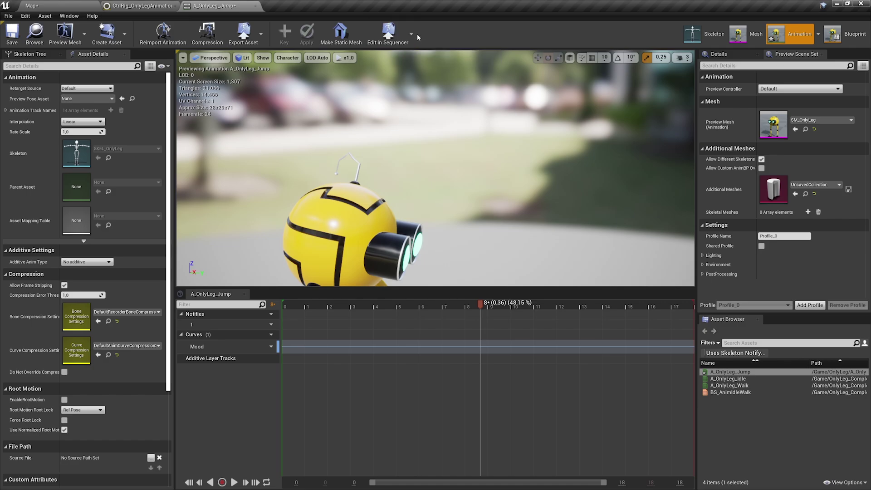
# - In the CtrlRig_OnlyLegAnimation graph, disconnect the Body Ctrl group's execution output from the antenna dynamics and compile the rig
pyautogui.click(138, 4)
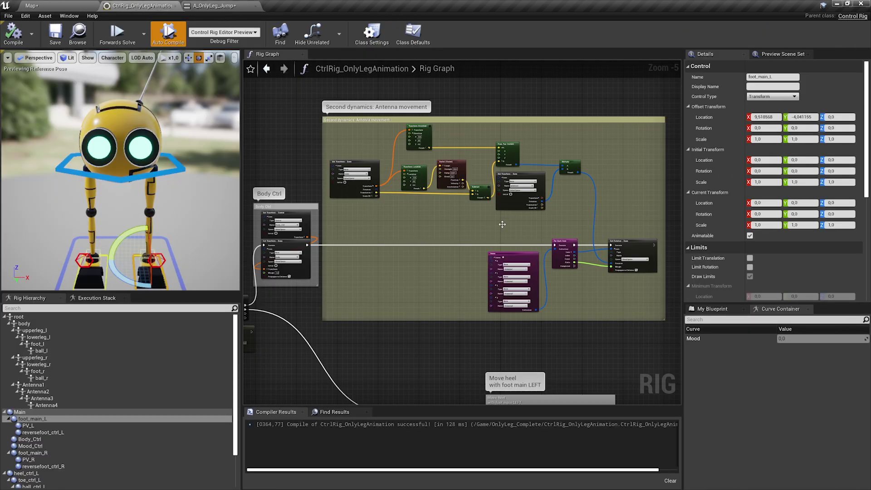
pyautogui.keyDown('alt'); pyautogui.click(308, 246); pyautogui.keyUp('alt')
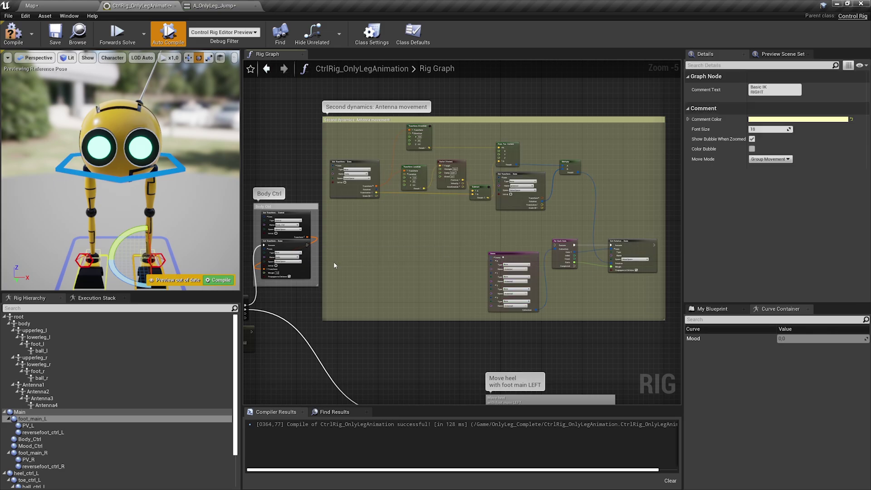
pyautogui.click(16, 41)
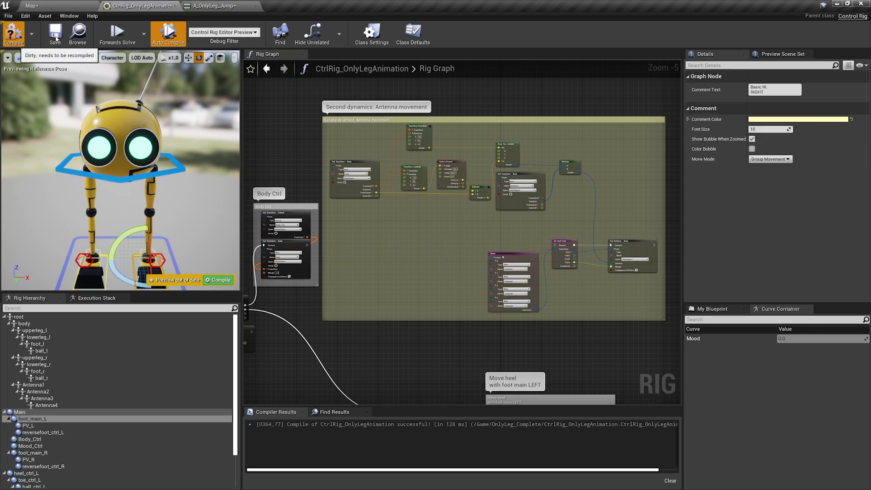
# - Open the level sequence linked to the A_OnlyLeg_Jump animation
pyautogui.click(213, 5)
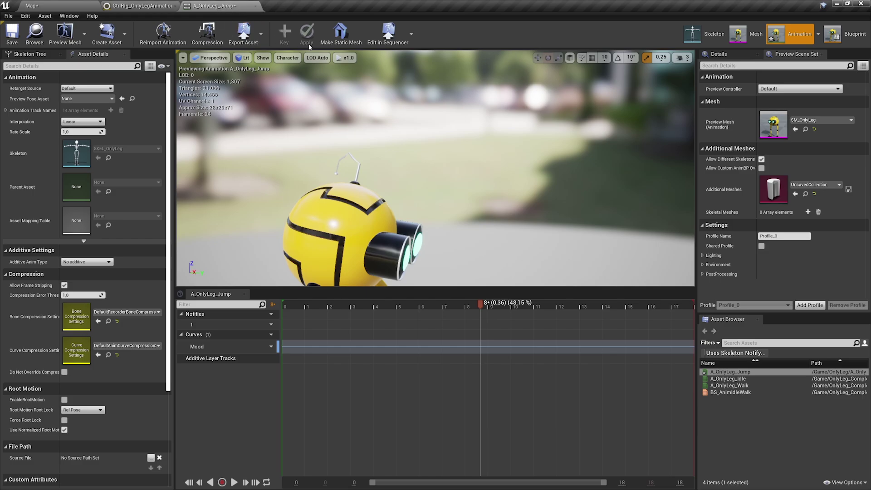
pyautogui.click(388, 33)
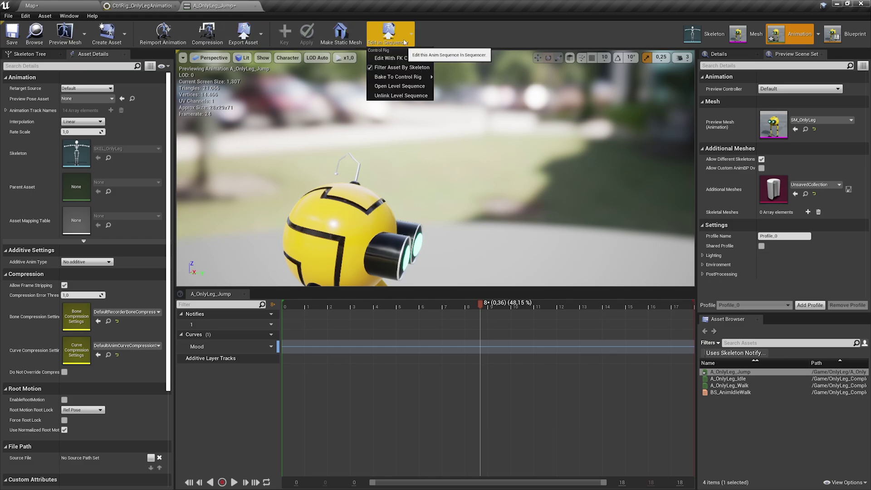
pyautogui.click(394, 87)
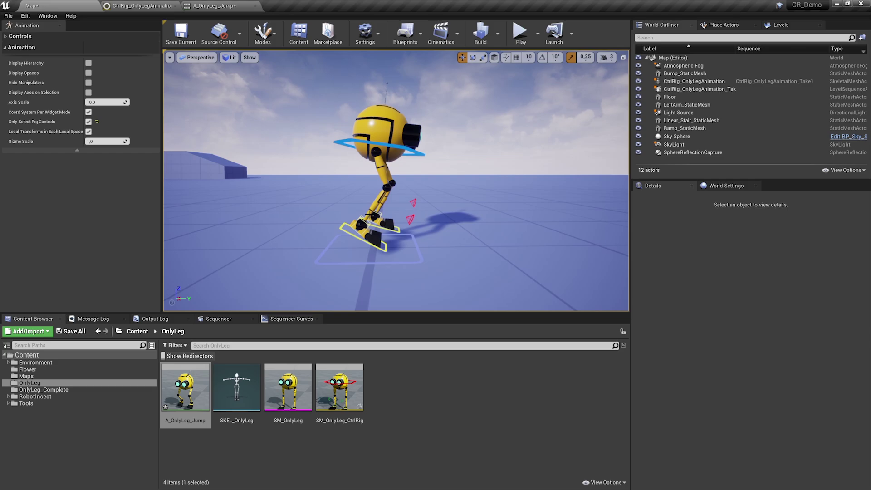
# - Play the CtrlRig_OnlyLegAnimation_Take1 sequence in Sequencer, then stop at frame 9 to check the pose
pyautogui.click(218, 319)
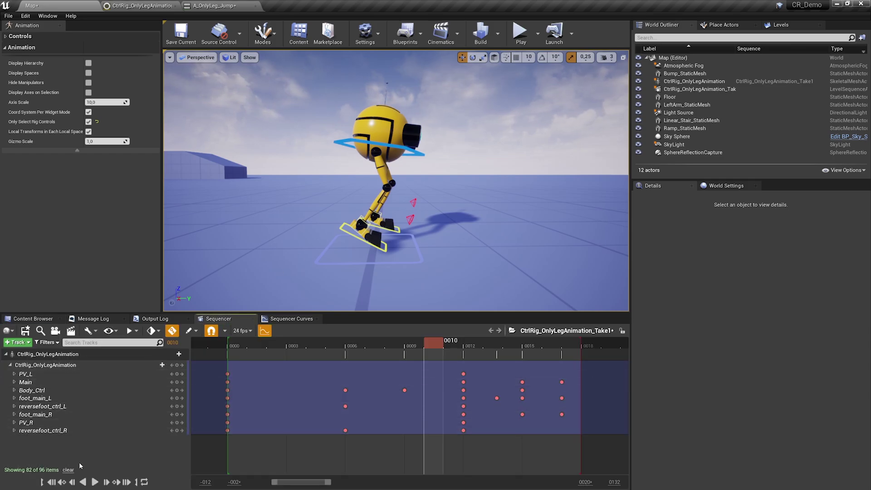
pyautogui.click(95, 482)
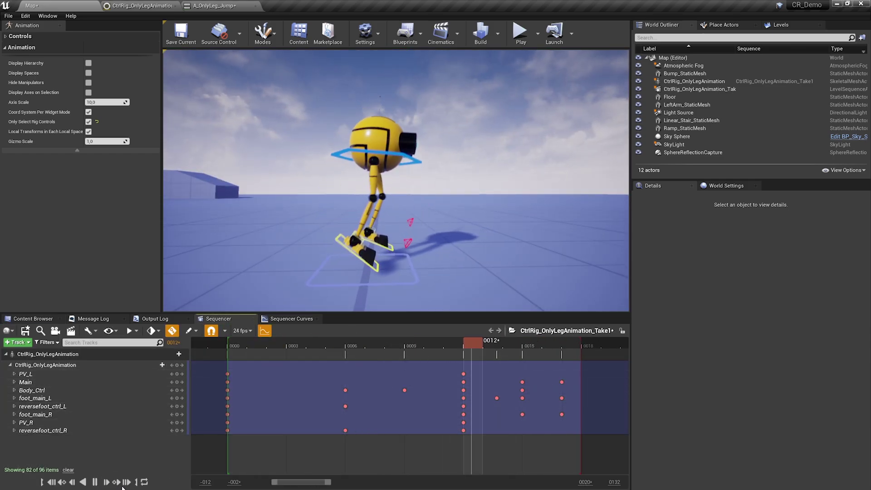
pyautogui.click(405, 352)
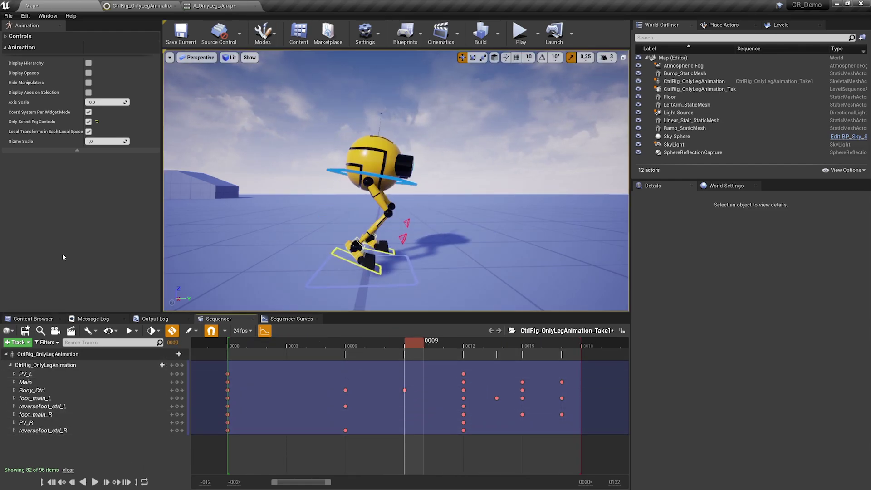
# - Play A_OnlyLeg_Jump in its animation editor to check the antenna without the rig dynamics
pyautogui.click(213, 6)
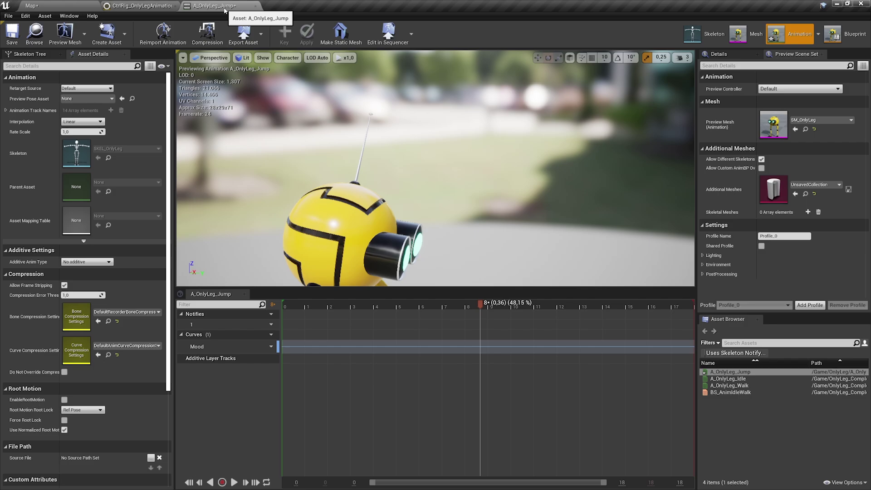
pyautogui.click(235, 483)
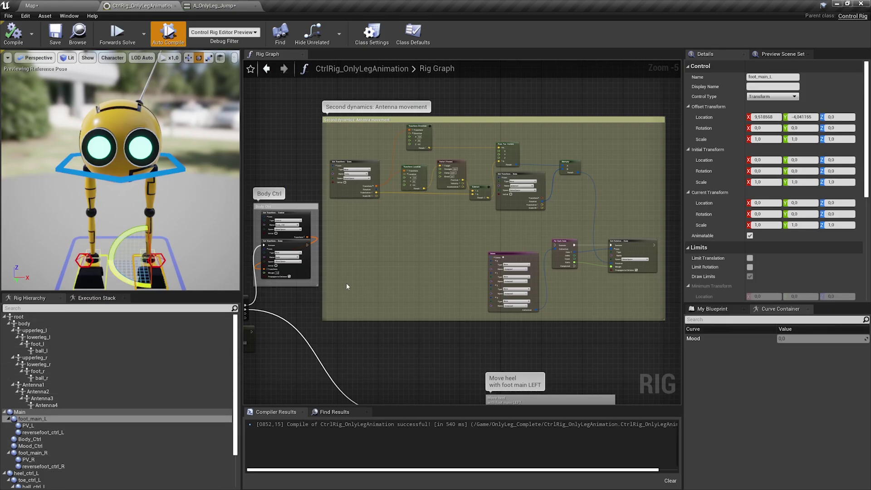
pyautogui.click(213, 4)
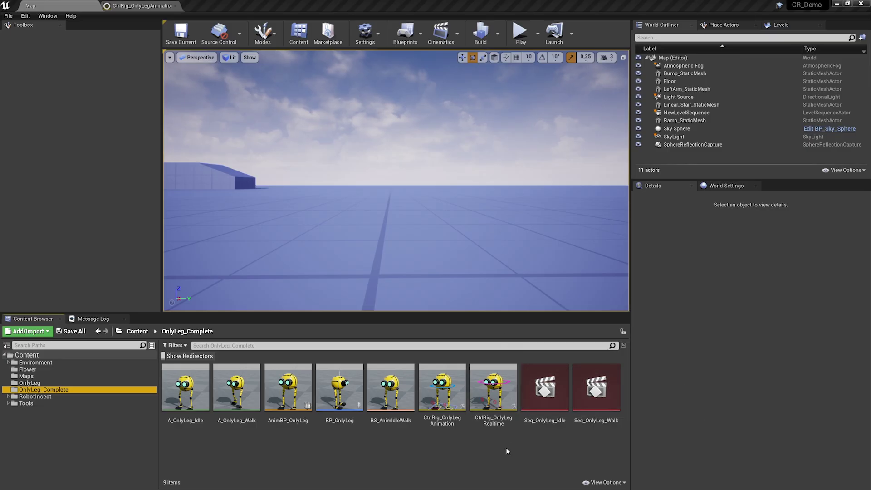
# - Open CtrlRig_OnlyLegAnimation from OnlyLeg_Complete and reconnect the Body Ctrl group's execution output to the antenna movement group
pyautogui.click(451, 422)
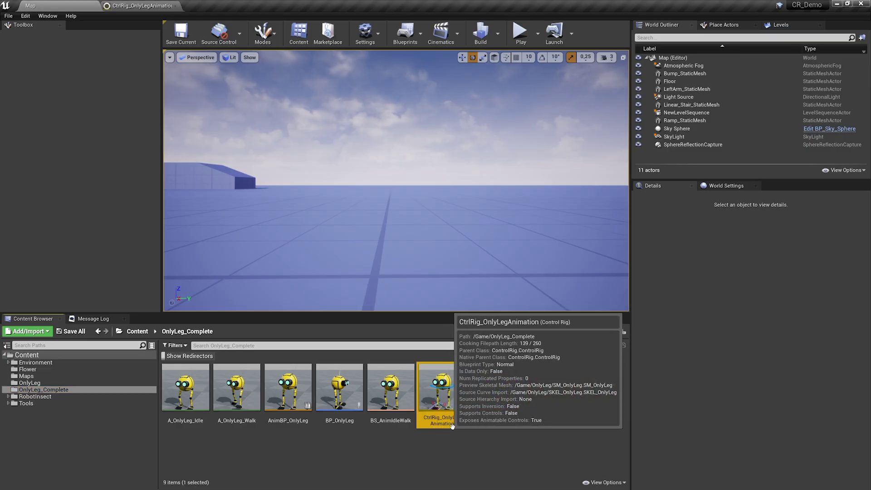
pyautogui.doubleClick(451, 424)
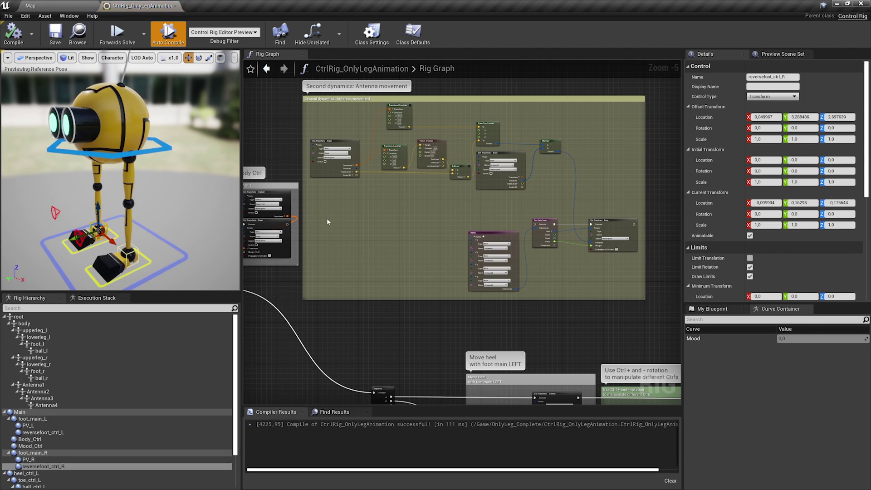
pyautogui.scroll(2, 288, 229)
pyautogui.moveTo(287, 230); pyautogui.dragTo(489, 231)
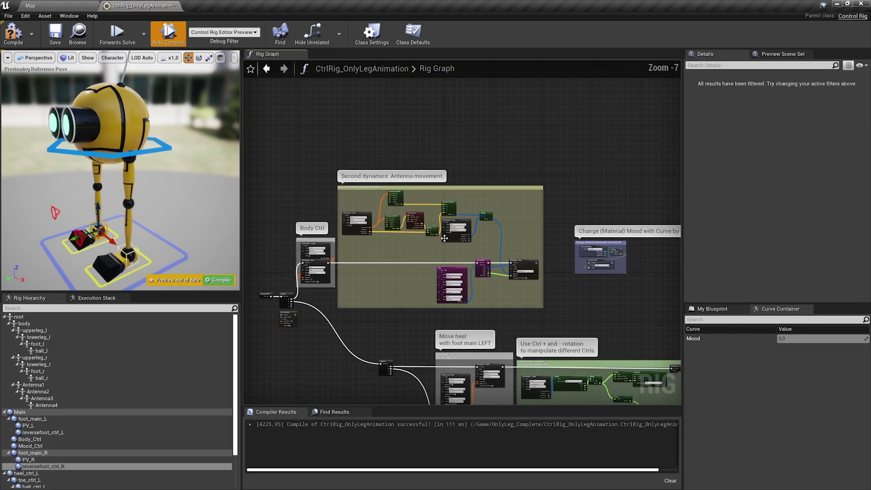
# - Locate the Backwards Solve node at the start of its chain in the rig graph and select it
pyautogui.moveTo(410, 264); pyautogui.dragTo(267, 306, button='right')
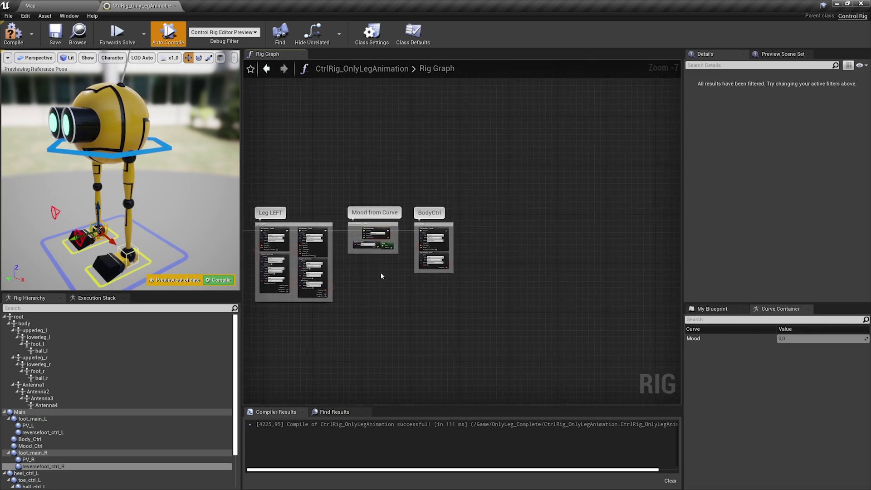
pyautogui.moveTo(331, 268); pyautogui.dragTo(547, 270, button='right')
pyautogui.scroll(5, 343, 241)
pyautogui.scroll(2, 344, 243)
pyautogui.click(448, 231)
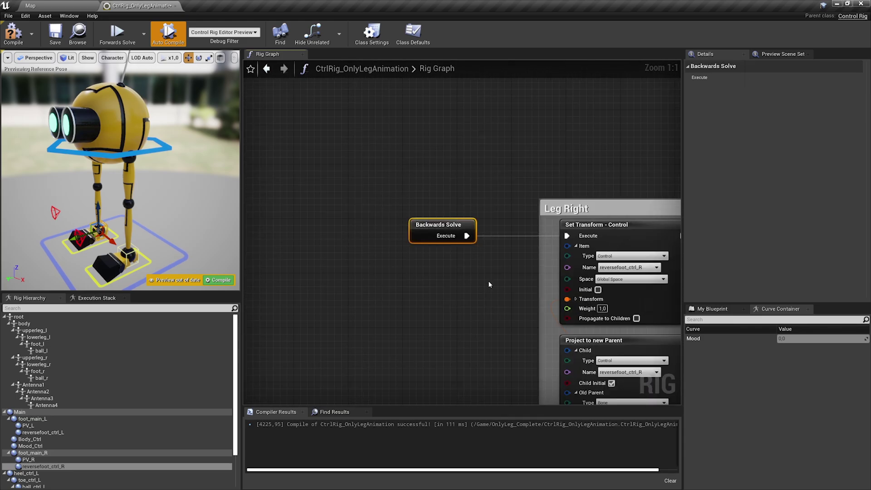
# - Examine the BodyCtrl group's Set Transform and Get Transform nodes, and select Body_Ctrl on the robot in the preview
pyautogui.scroll(-6, 345, 263)
pyautogui.moveTo(529, 241); pyautogui.dragTo(295, 222, button='right')
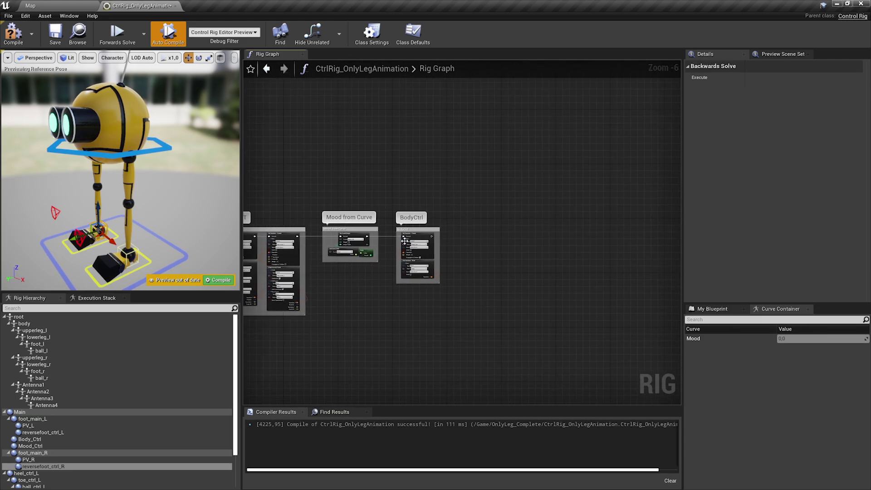
pyautogui.scroll(6, 404, 241)
pyautogui.moveTo(541, 199); pyautogui.dragTo(487, 157, button='right')
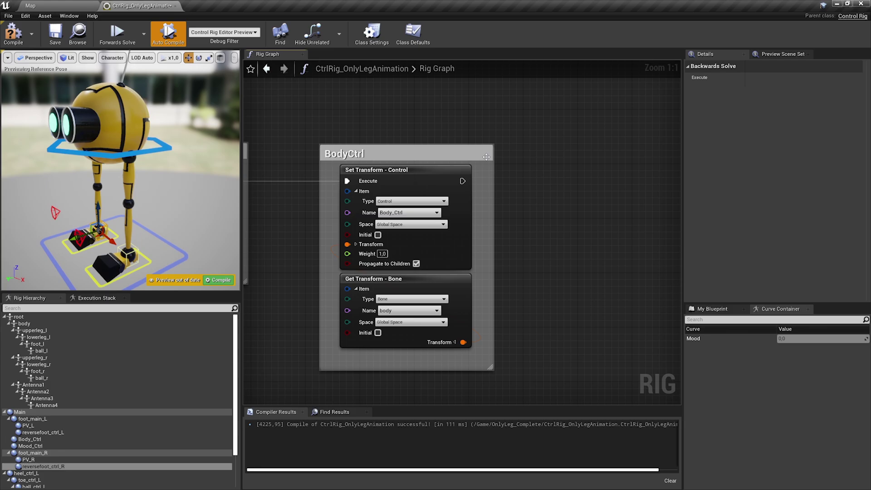
pyautogui.click(414, 182)
pyautogui.click(413, 287)
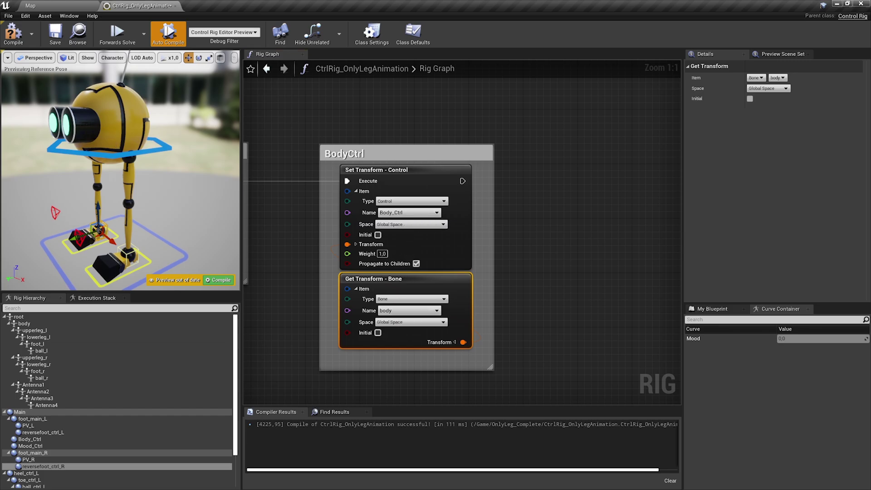
pyautogui.click(114, 153)
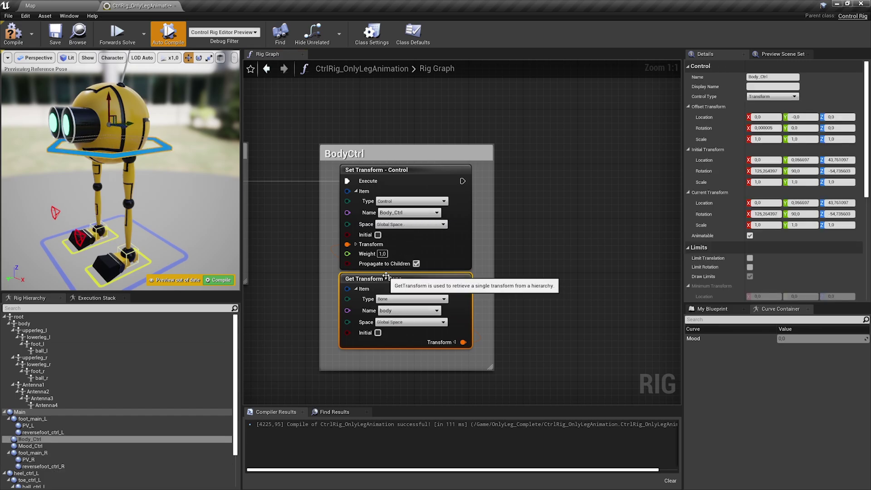
# - Examine the Leg LEFT group's Set Transform and Project to new Parent nodes for foot_main_L, selecting that foot control in the preview
pyautogui.scroll(-3, 374, 236)
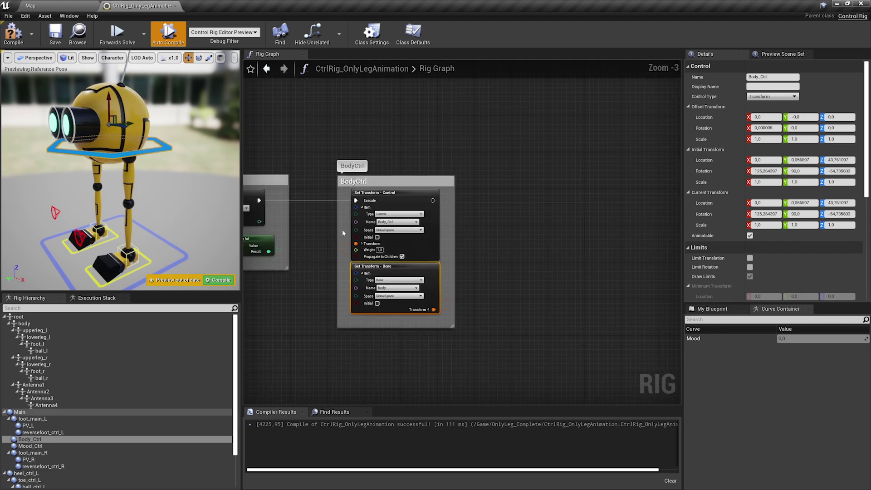
pyautogui.moveTo(333, 232); pyautogui.dragTo(683, 212, button='right')
pyautogui.scroll(3, 479, 245)
pyautogui.moveTo(443, 248); pyautogui.dragTo(475, 206, button='right')
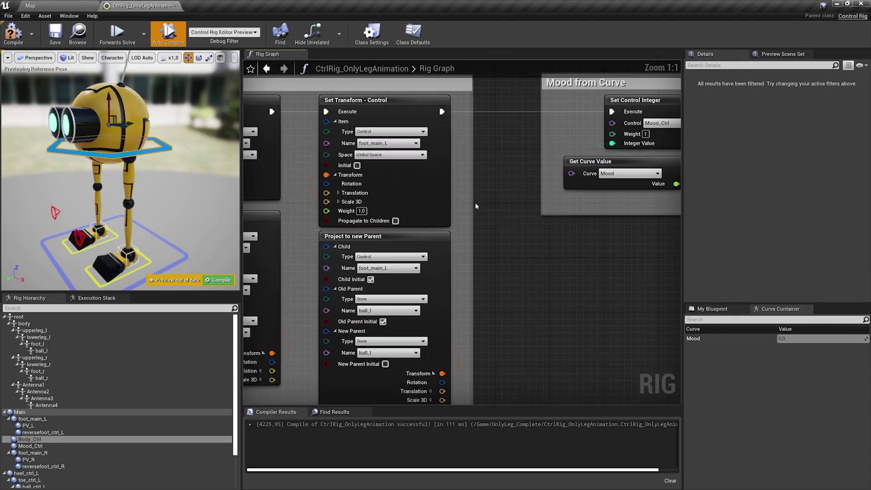
pyautogui.moveTo(128, 236); pyautogui.dragTo(130, 247, button='right')
pyautogui.scroll(4, 130, 247)
pyautogui.scroll(-4, 130, 248)
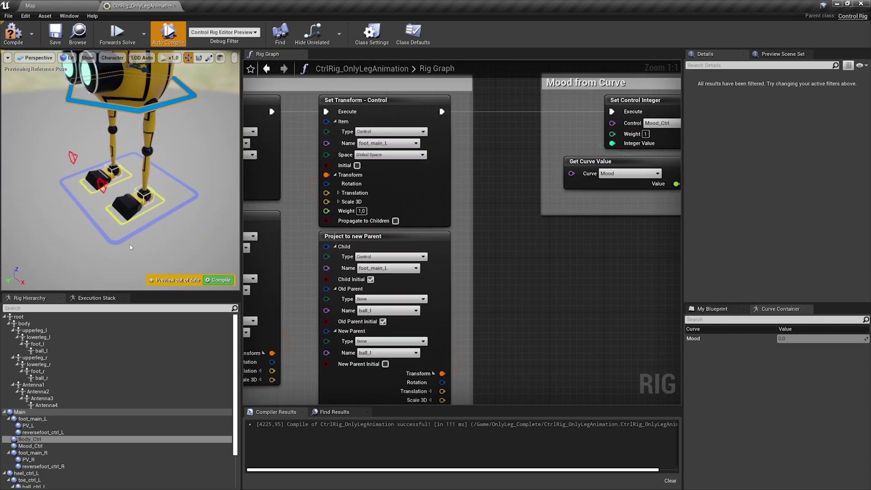
pyautogui.click(149, 209)
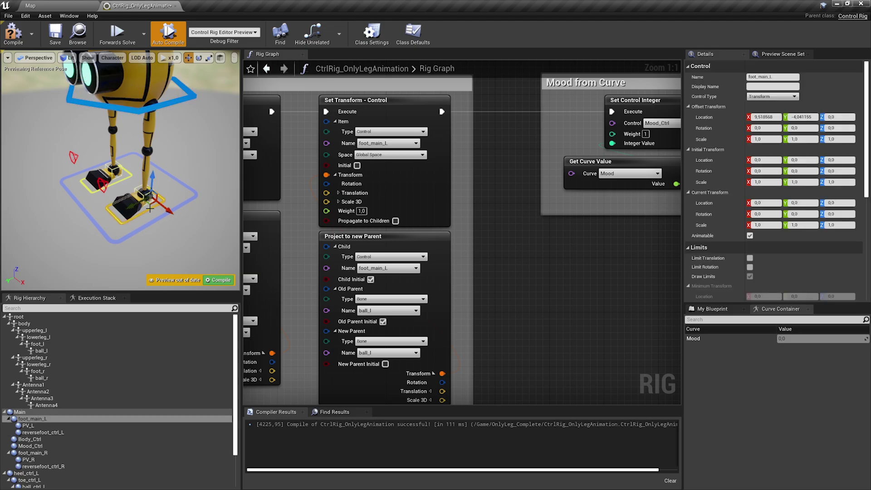
pyautogui.click(373, 236)
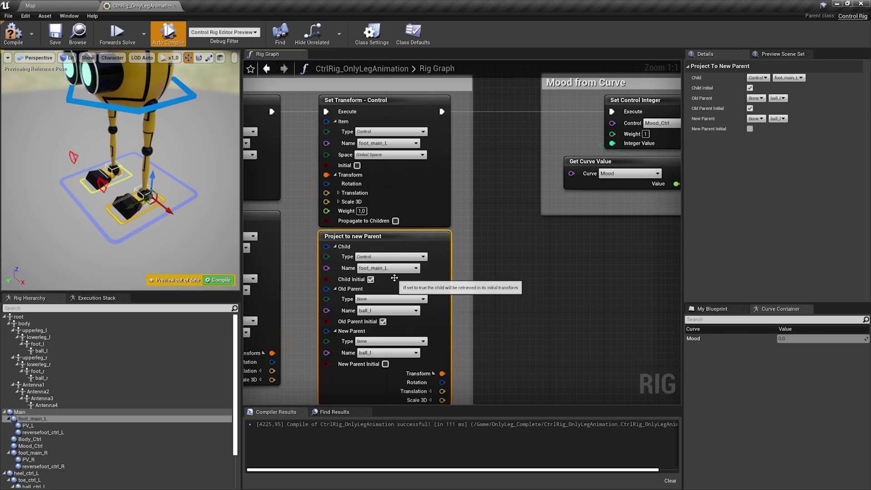
pyautogui.click(361, 112)
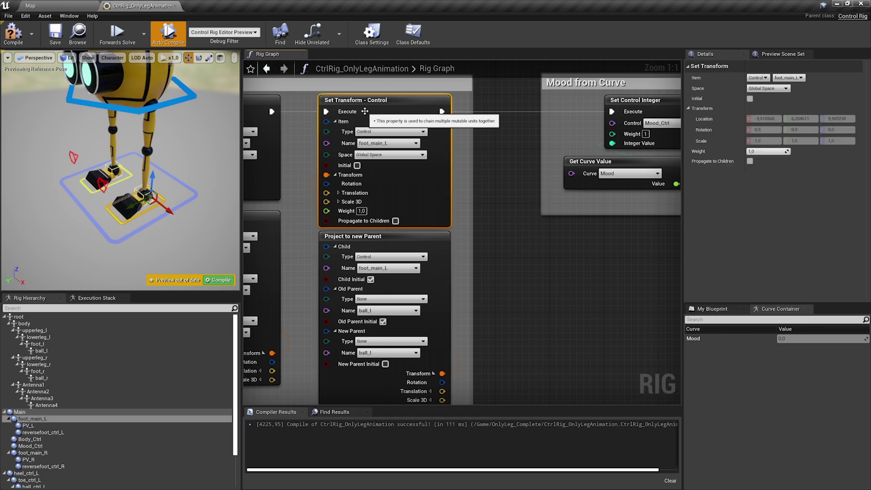
# - Examine the Mood from Curve group and select its Get Curve Value node
pyautogui.scroll(-7, 444, 145)
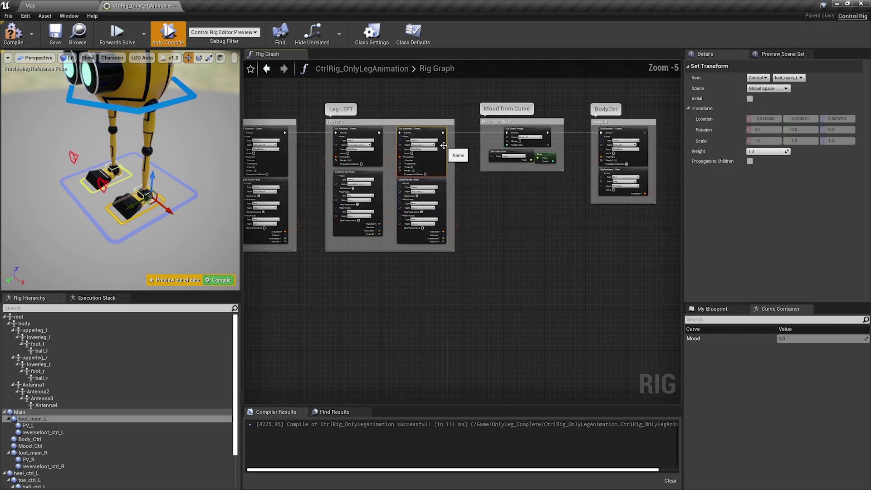
pyautogui.scroll(7, 526, 172)
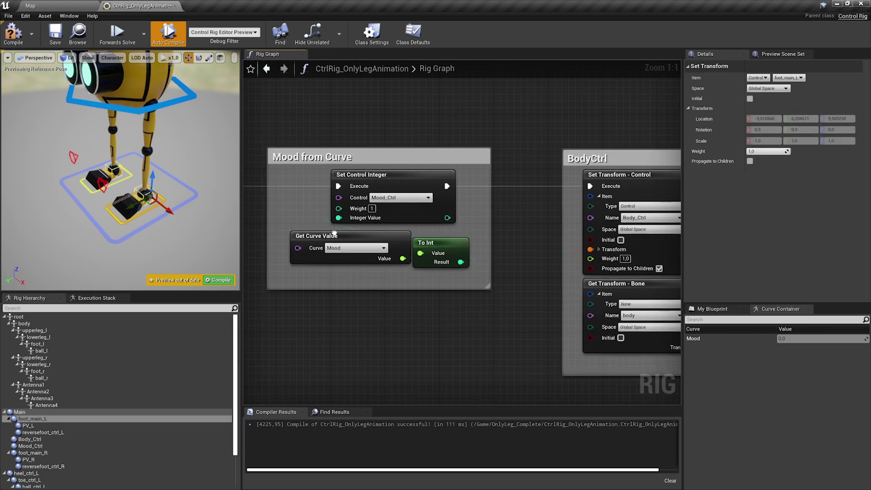
pyautogui.click(365, 235)
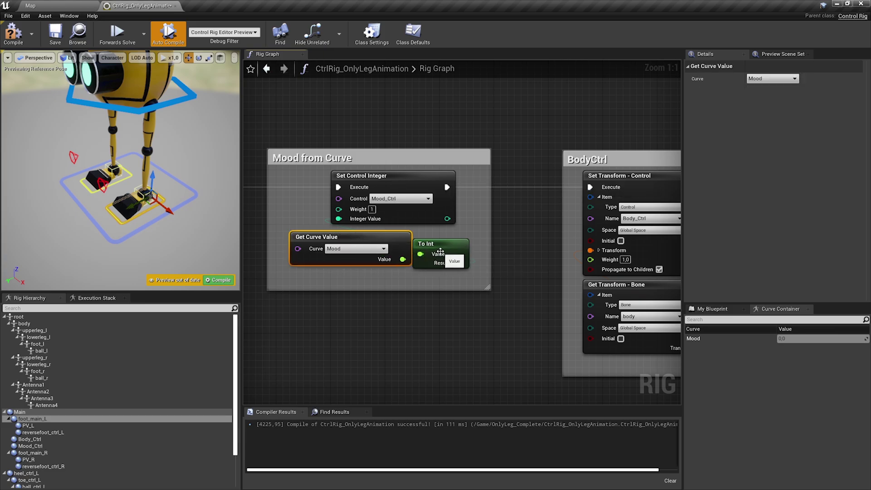
# - Examine the Mood from Curve group's Set Control Integer node for Mood_Ctrl
pyautogui.click(409, 176)
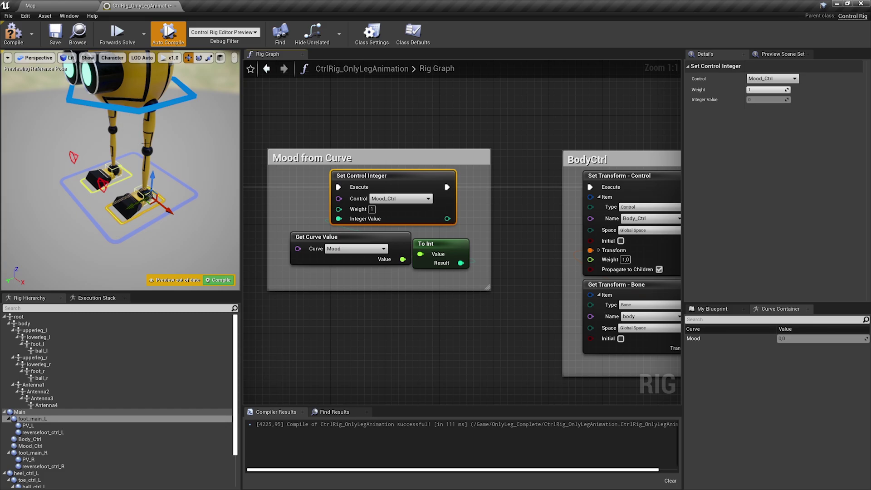
# - Switch to the Map level and add a new level sequence named SEQ_OnlyLeg_Crouch in the OnlyLeg folder
pyautogui.click(41, 5)
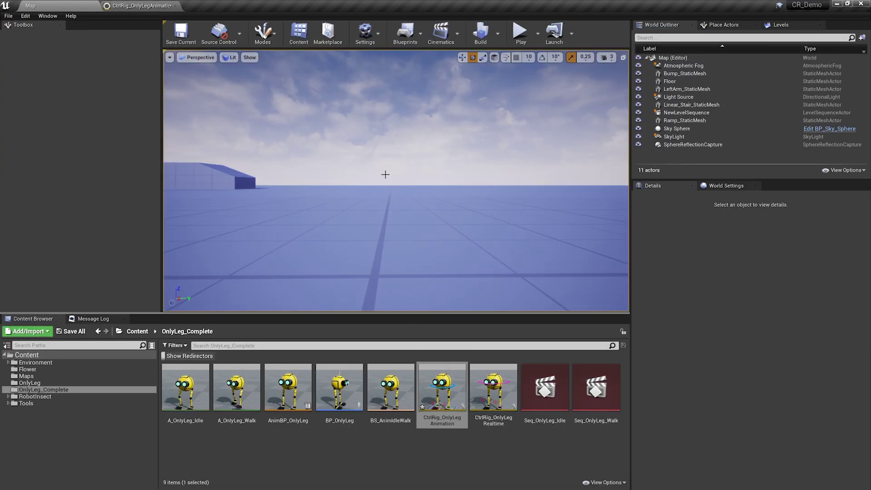
pyautogui.click(441, 32)
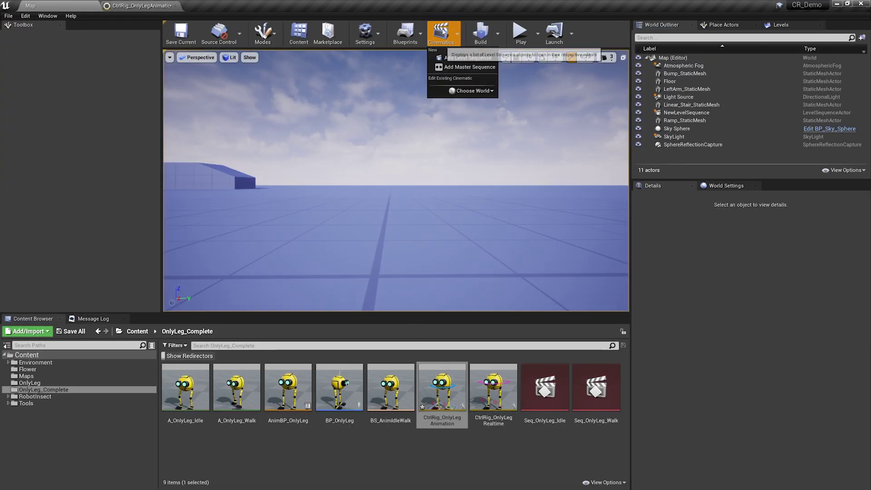
pyautogui.click(460, 58)
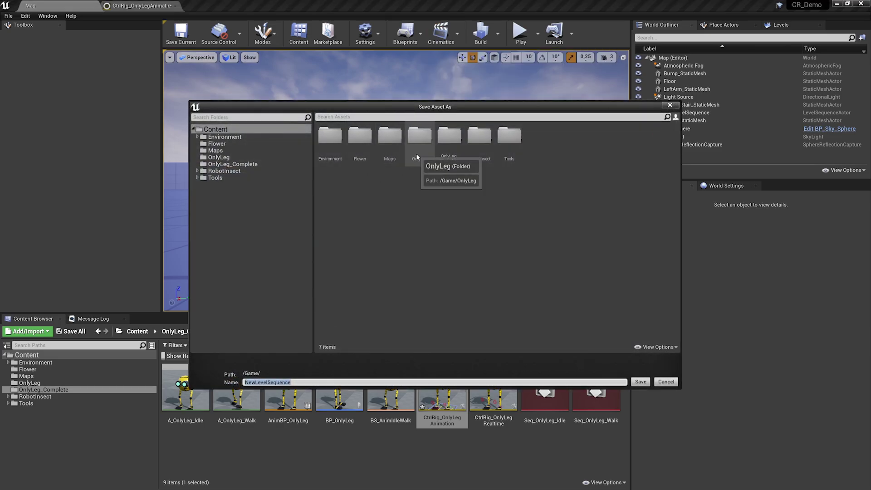
pyautogui.doubleClick(418, 153)
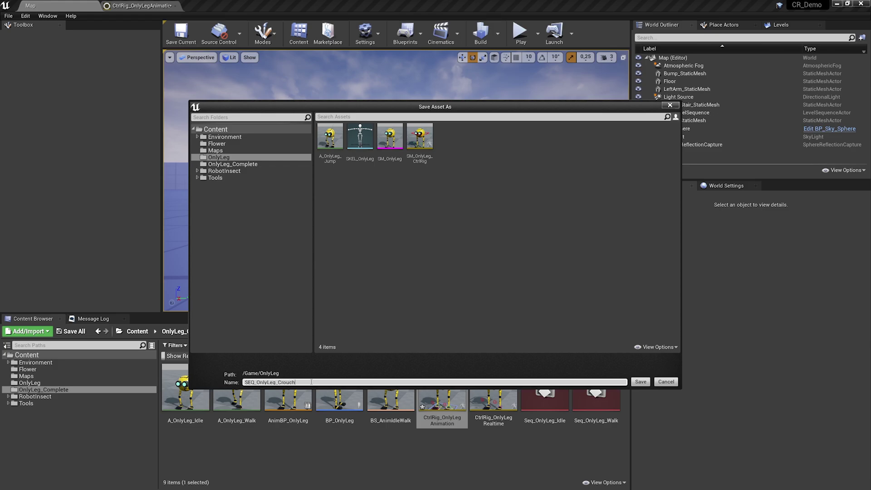
pyautogui.click(640, 381)
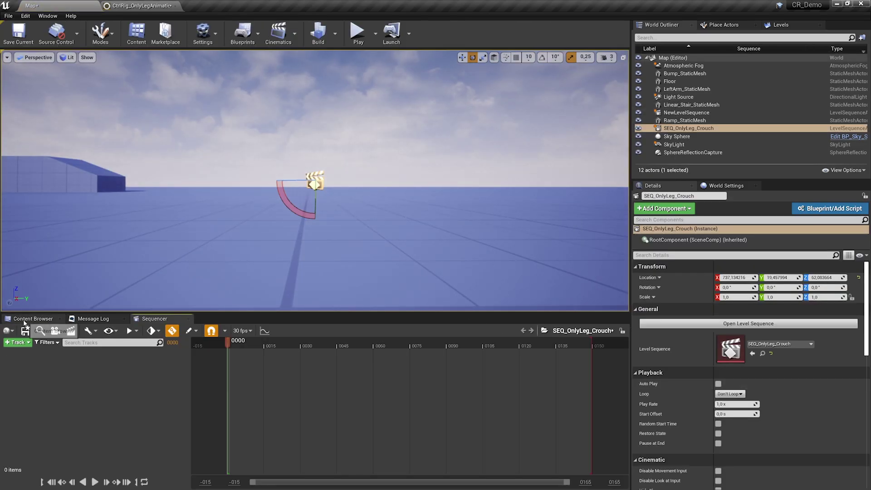
# - Add the SM_OnlyLeg skeletal mesh from the OnlyLeg folder to the sequence and give it the A_OnlyLeg_Walk animation
pyautogui.click(48, 319)
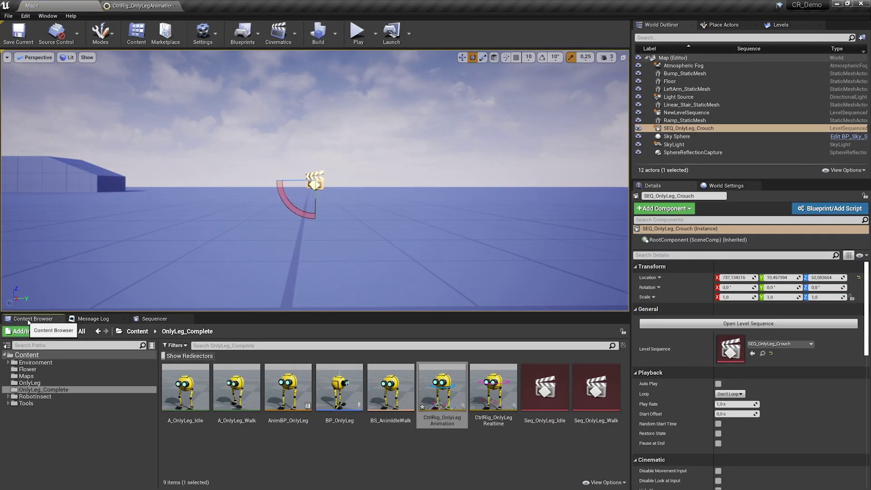
pyautogui.click(59, 383)
pyautogui.moveTo(325, 413); pyautogui.dragTo(109, 358)
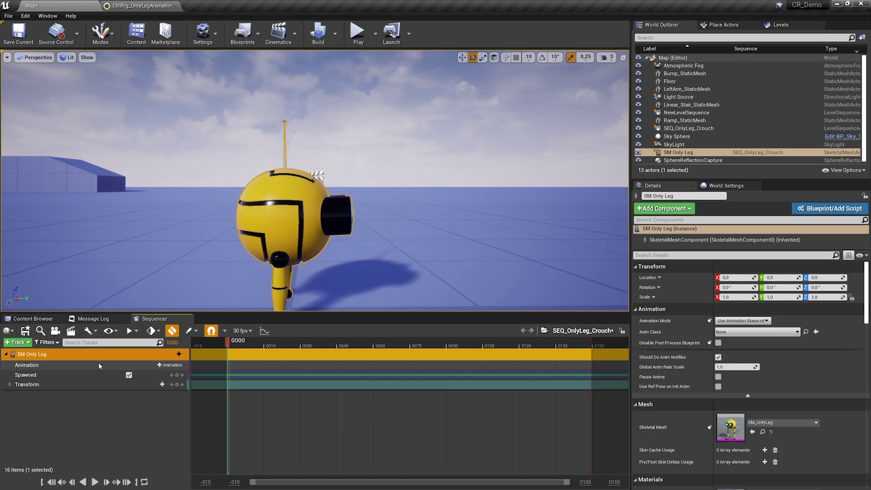
pyautogui.click(170, 365)
pyautogui.click(208, 280)
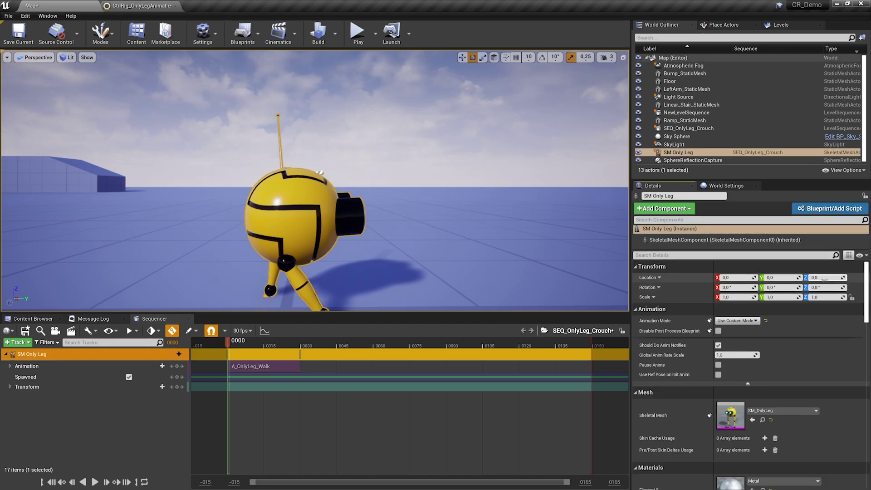
# - Set the robot's Z location to 20 and shorten the sequence's playback range to the end of the walk clip
pyautogui.click(824, 278)
pyautogui.press('Return')
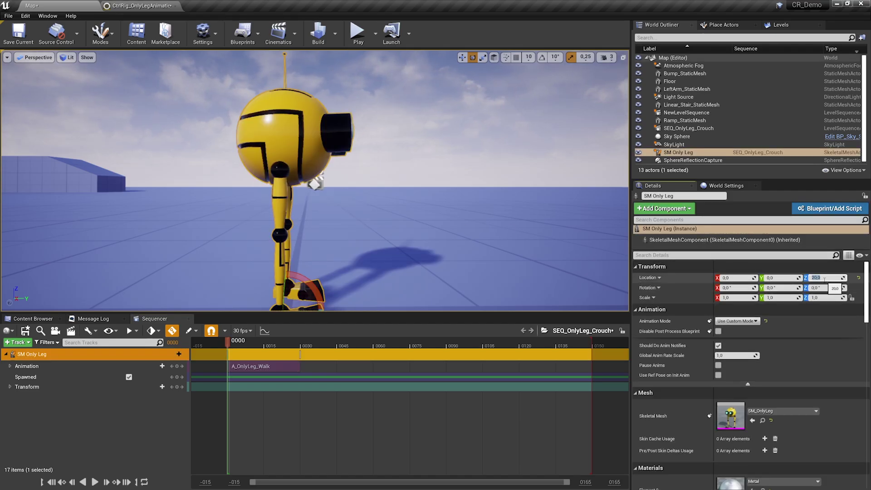
pyautogui.moveTo(233, 344); pyautogui.dragTo(242, 344)
pyautogui.moveTo(592, 345); pyautogui.dragTo(307, 337)
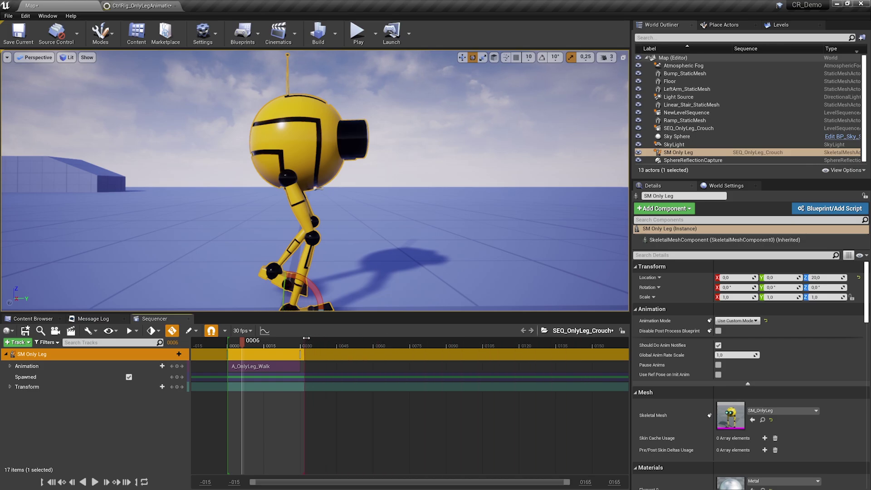
# - Bake the SM Only Leg track's walk animation to the CtrlRig_OnlyLegAnimation control rig with Reduce Keys enabled
pyautogui.moveTo(317, 188); pyautogui.dragTo(313, 192, button='right')
pyautogui.press('w')
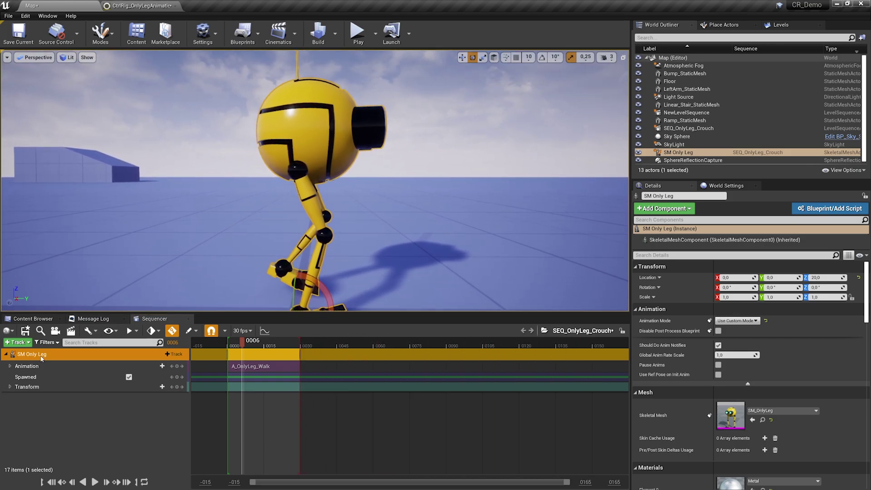
pyautogui.rightClick(42, 354)
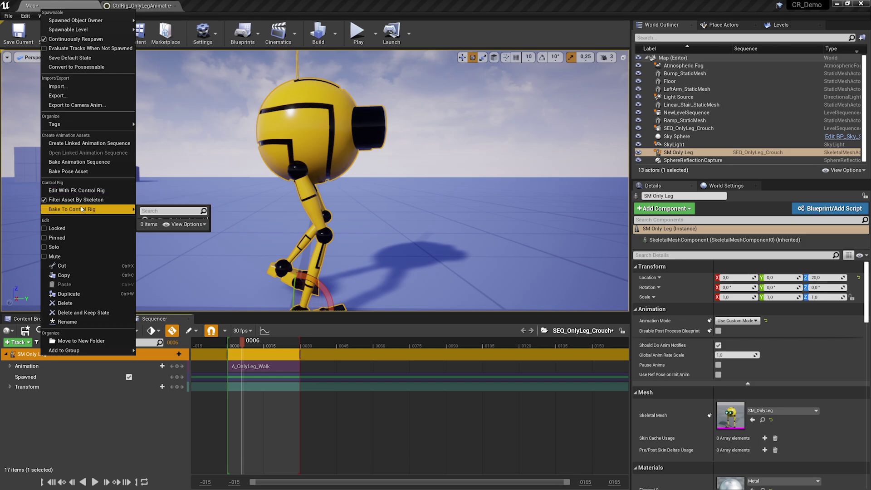
pyautogui.moveTo(82, 210)
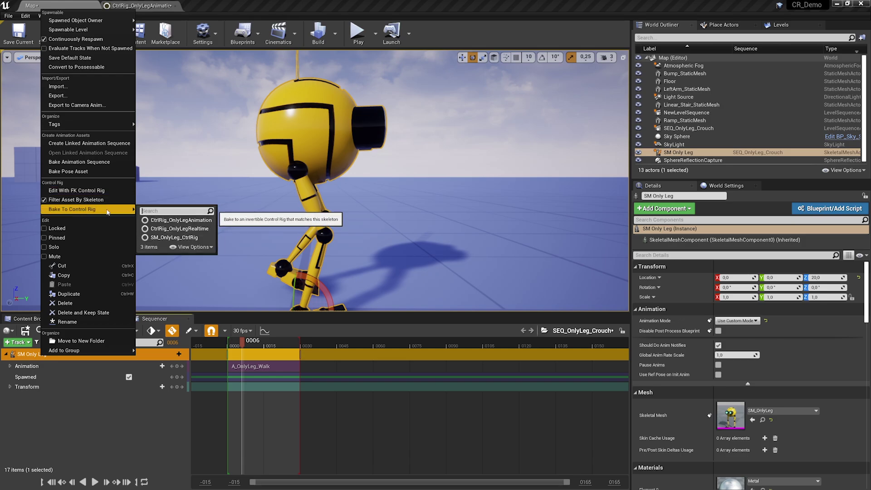
pyautogui.click(202, 230)
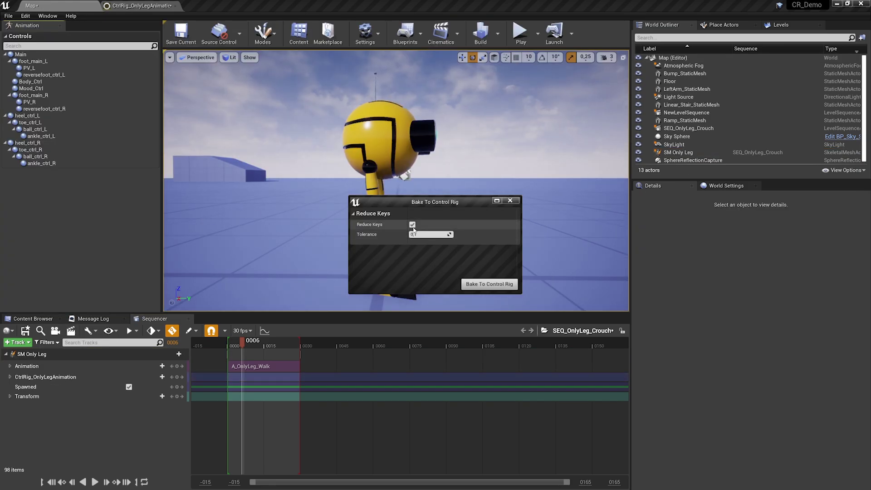
pyautogui.click(484, 284)
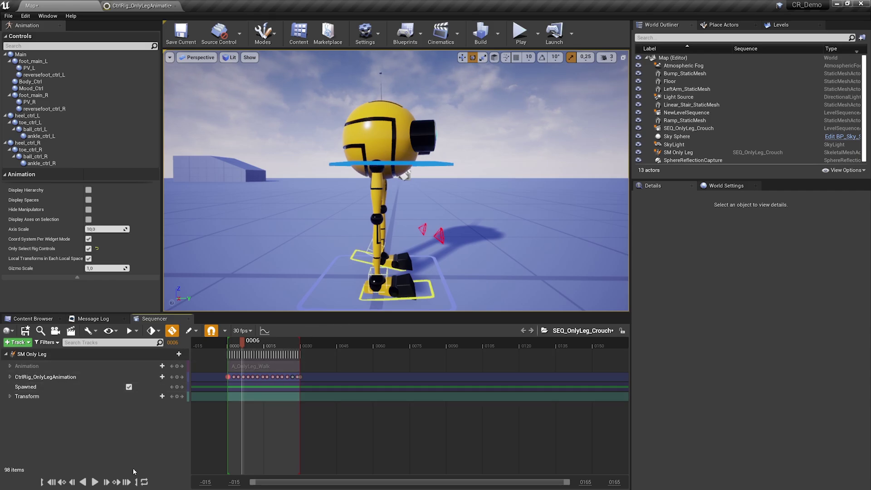
# - Play back the baked walk and return the playhead to frame 0
pyautogui.click(95, 481)
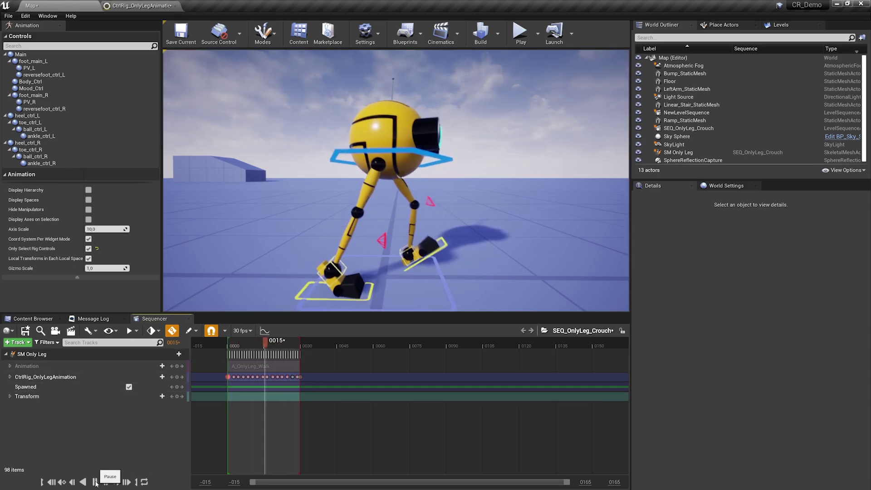
pyautogui.click(96, 482)
pyautogui.moveTo(283, 344); pyautogui.dragTo(230, 354)
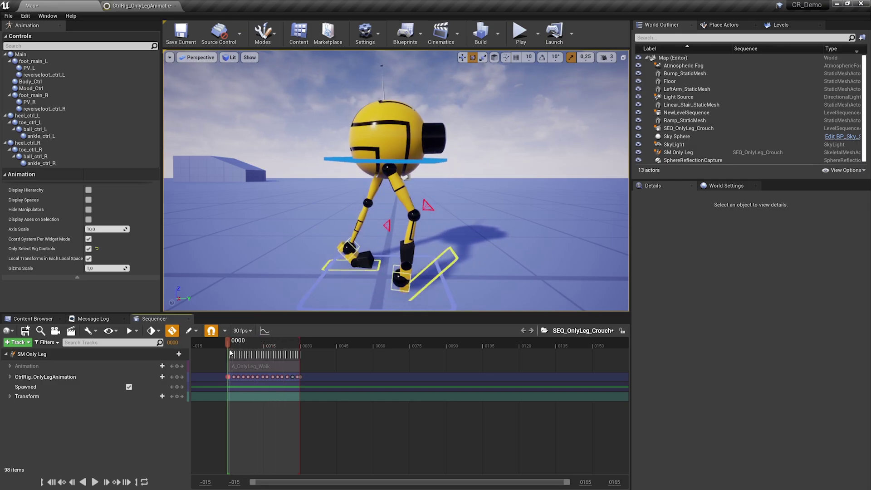
# - Examine the robot's feet up close, select the reversefoot_ctrl_R control, and replay the walk, stopping at frame 20
pyautogui.moveTo(427, 225); pyautogui.dragTo(434, 260, button='right')
pyautogui.press('w')
pyautogui.click(367, 243)
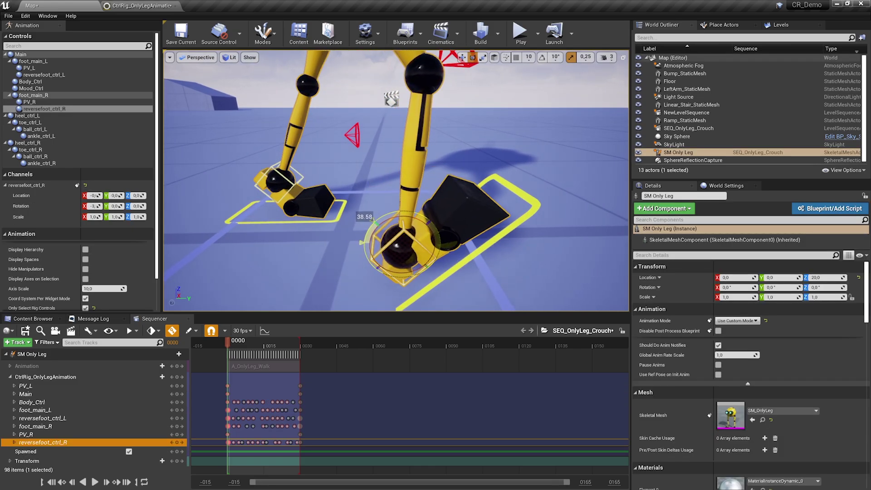
pyautogui.press('s')
pyautogui.moveTo(335, 178); pyautogui.dragTo(333, 150, button='right')
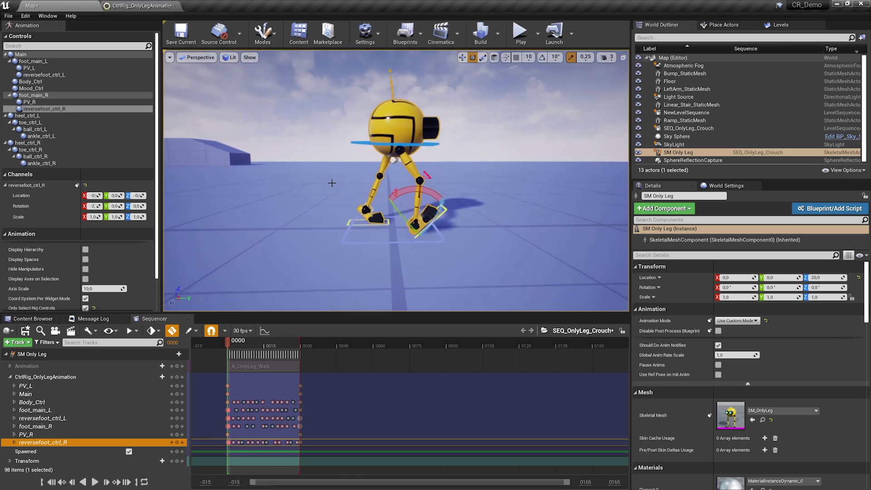
pyautogui.click(95, 482)
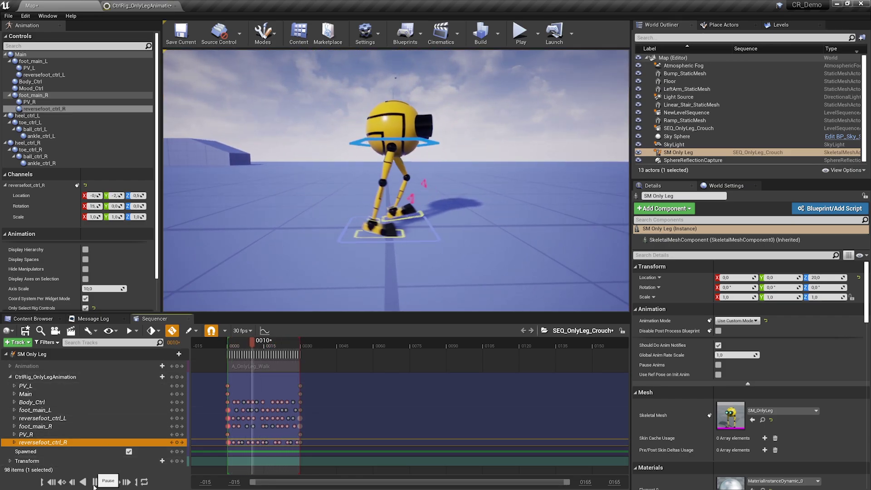
pyautogui.click(95, 483)
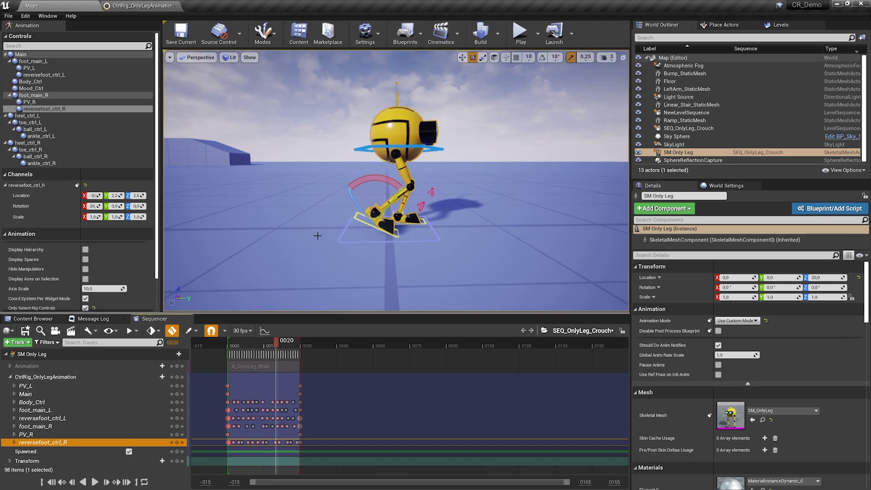
# - Show the Location.Z curve of Body_Ctrl in the curve editor
pyautogui.press('w')
pyautogui.moveTo(383, 183); pyautogui.dragTo(385, 173, button='right')
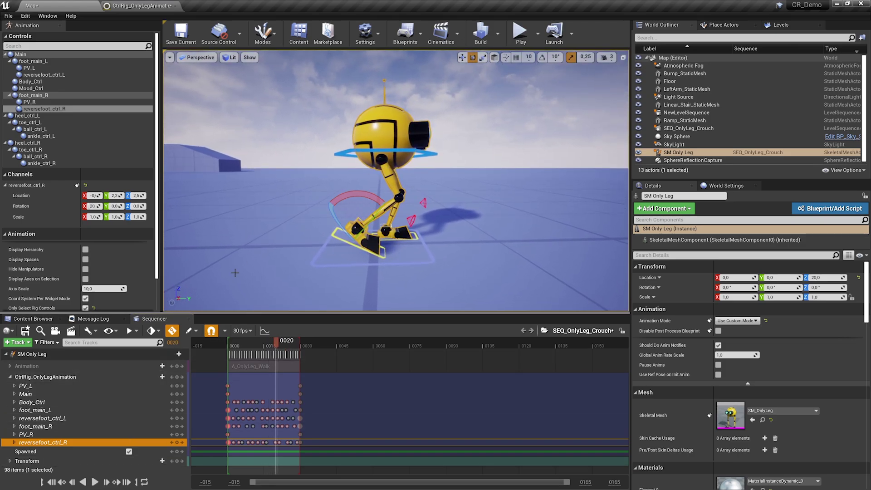
pyautogui.click(62, 403)
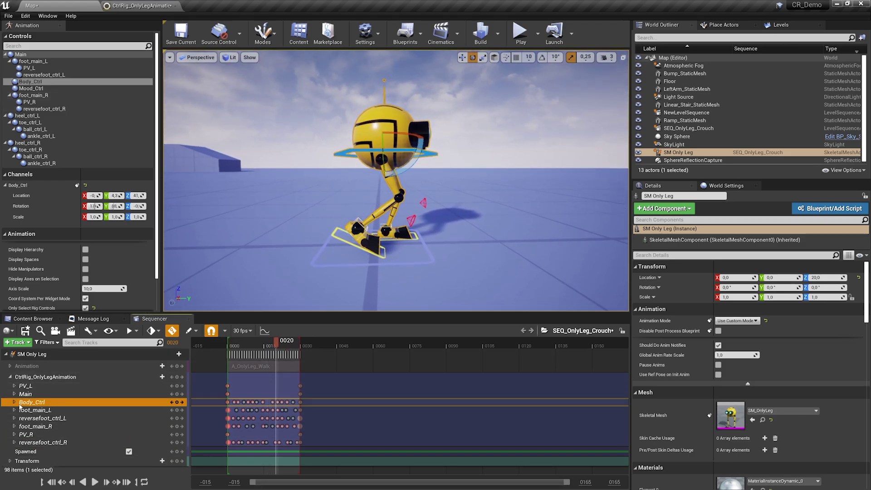
pyautogui.click(15, 403)
pyautogui.click(70, 423)
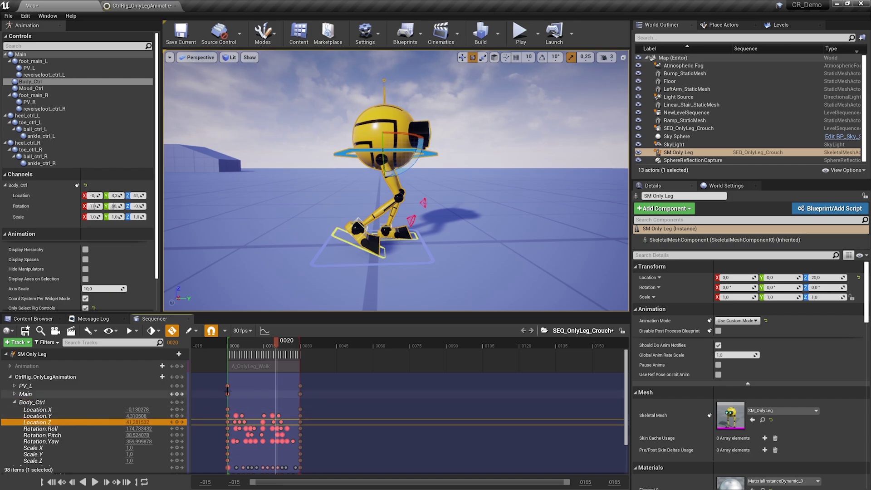
pyautogui.click(265, 331)
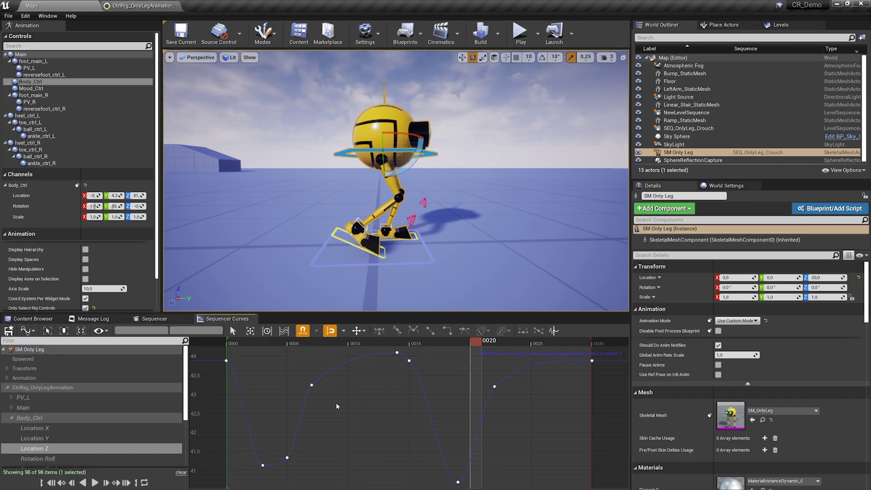
# - Raise the lower keys of Body_Ctrl's Location.Z curve, bringing the first dip to about 42 and the second to about 41.5
pyautogui.scroll(-5, 336, 402)
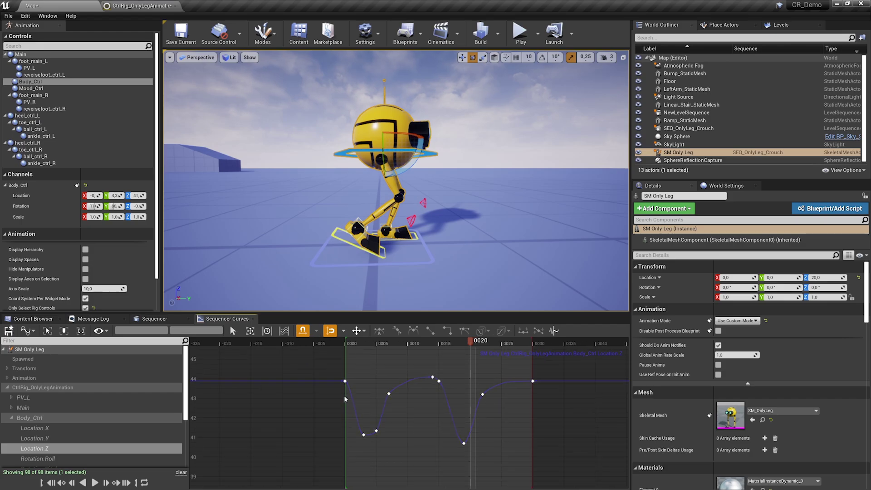
pyautogui.moveTo(335, 390); pyautogui.dragTo(423, 452)
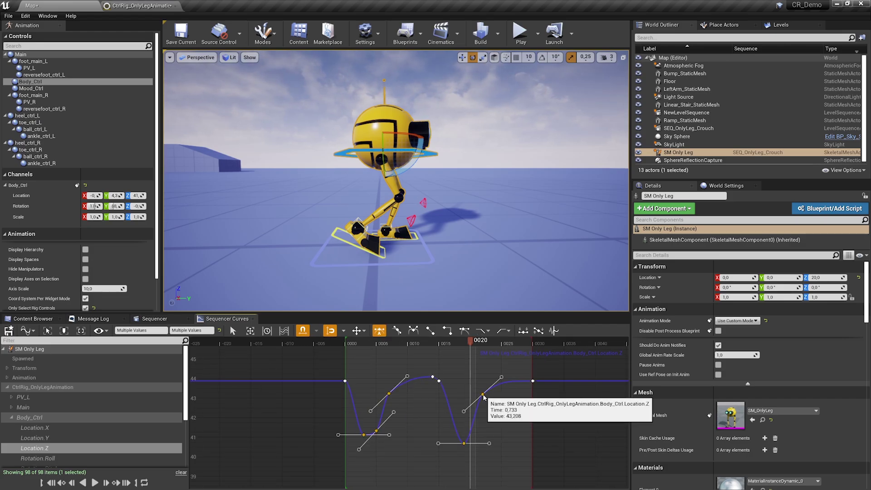
pyautogui.moveTo(484, 395); pyautogui.dragTo(483, 391)
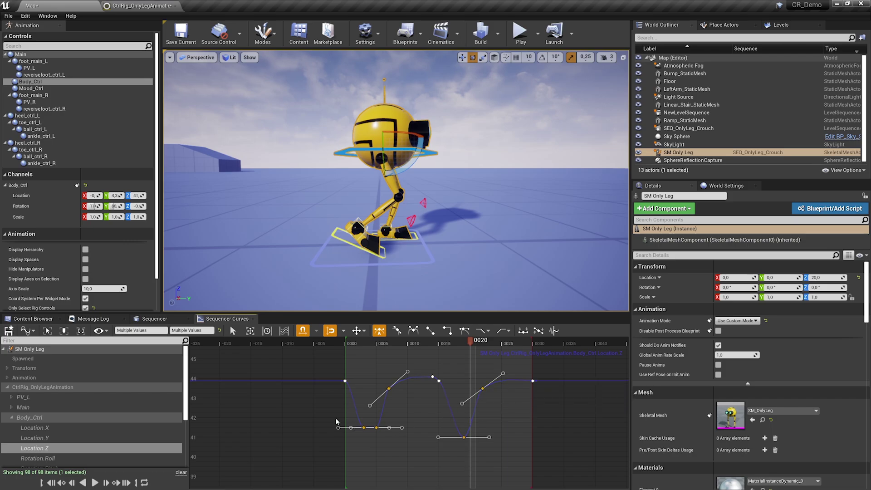
pyautogui.moveTo(337, 418); pyautogui.dragTo(499, 463)
pyautogui.moveTo(464, 440); pyautogui.dragTo(464, 430)
# - Lower all keys of Body_Ctrl's Location.Z curve together until the first and last keys sit at about 30.5
pyautogui.click(298, 374)
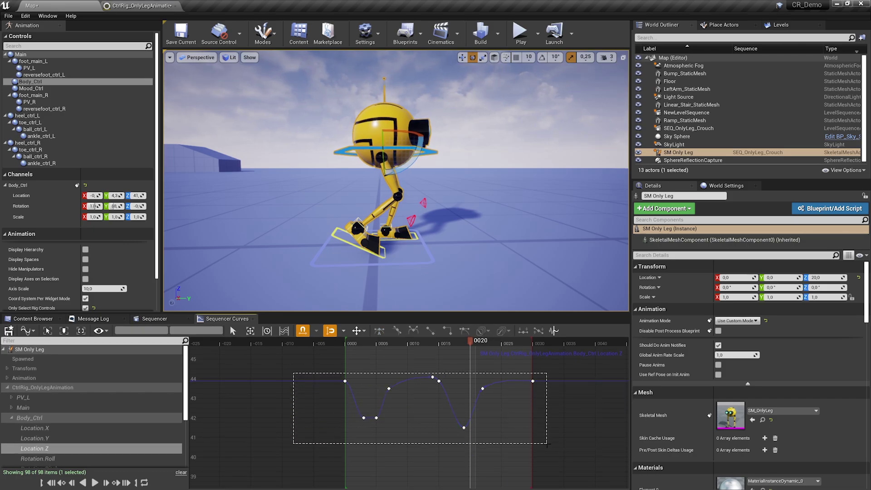
pyautogui.moveTo(546, 443); pyautogui.dragTo(547, 443)
pyautogui.scroll(-4, 528, 427)
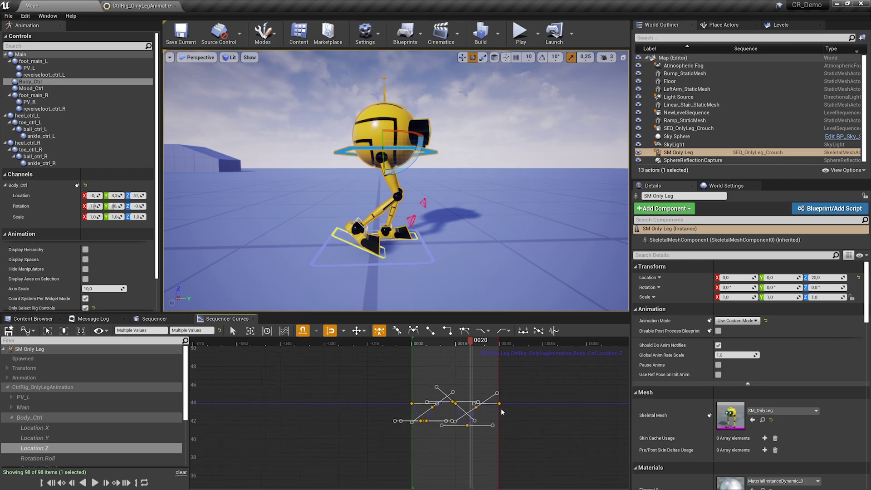
pyautogui.moveTo(499, 404); pyautogui.dragTo(498, 477)
pyautogui.moveTo(516, 451); pyautogui.dragTo(498, 377, button='right')
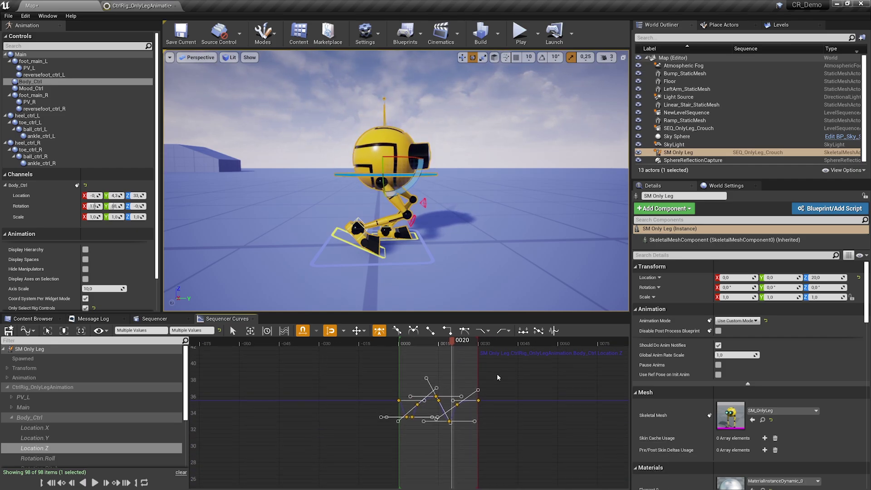
pyautogui.moveTo(478, 400); pyautogui.dragTo(479, 441)
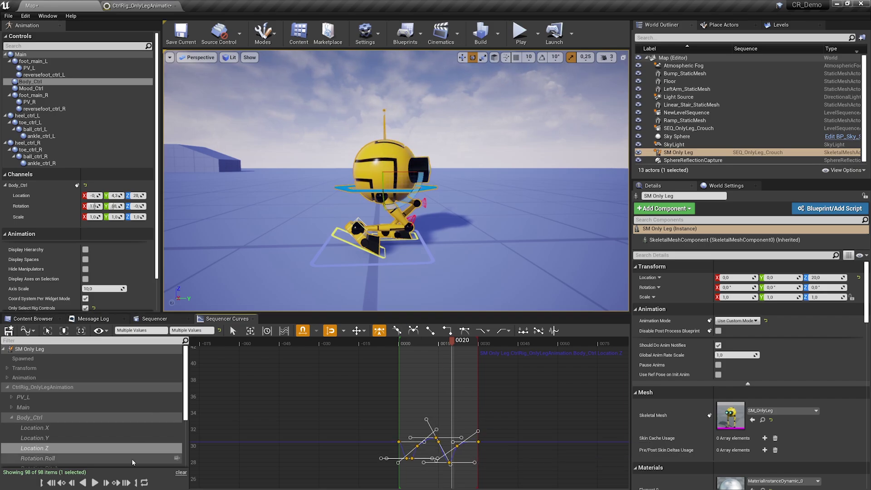
# - Play back the crouched walk, stop it, and bring up the OnlyLeg folder's assets
pyautogui.click(96, 482)
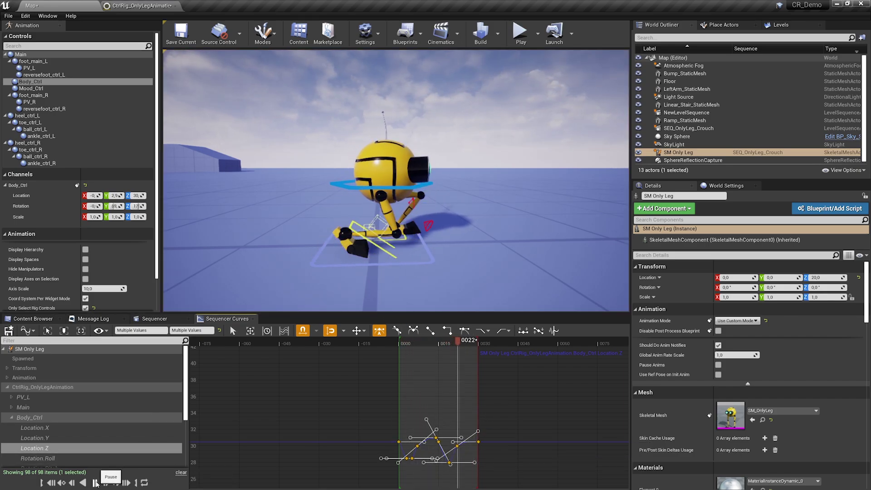
pyautogui.click(96, 482)
pyautogui.click(31, 319)
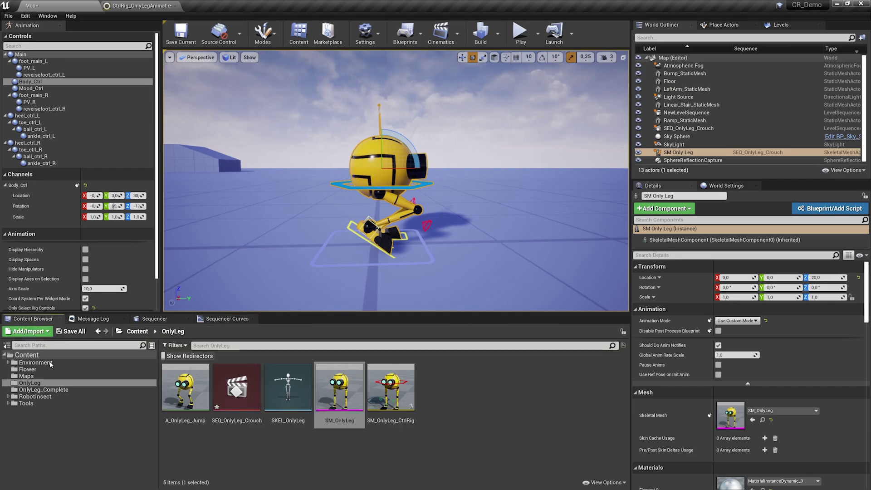
# - Export the SM Only Leg track as animation sequence A_OnlyLeg_Crouch in the OnlyLeg folder, including transforms and curves
pyautogui.click(154, 318)
pyautogui.click(36, 354)
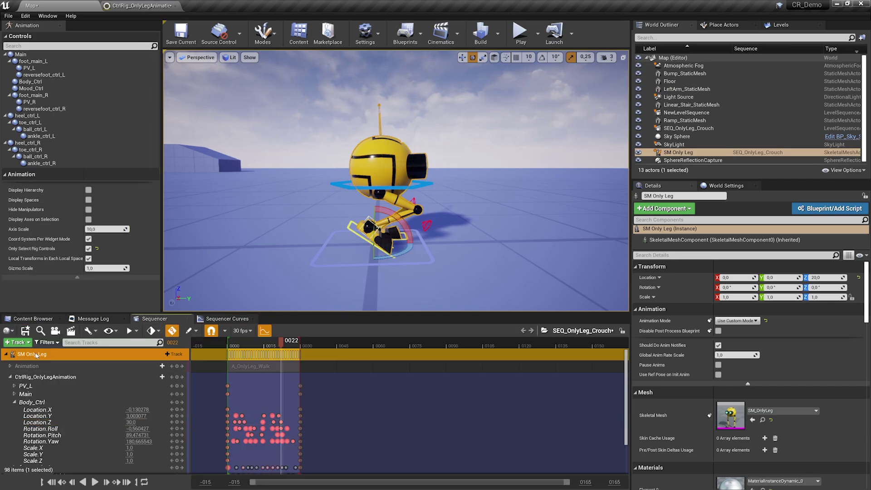
pyautogui.rightClick(37, 354)
pyautogui.click(81, 141)
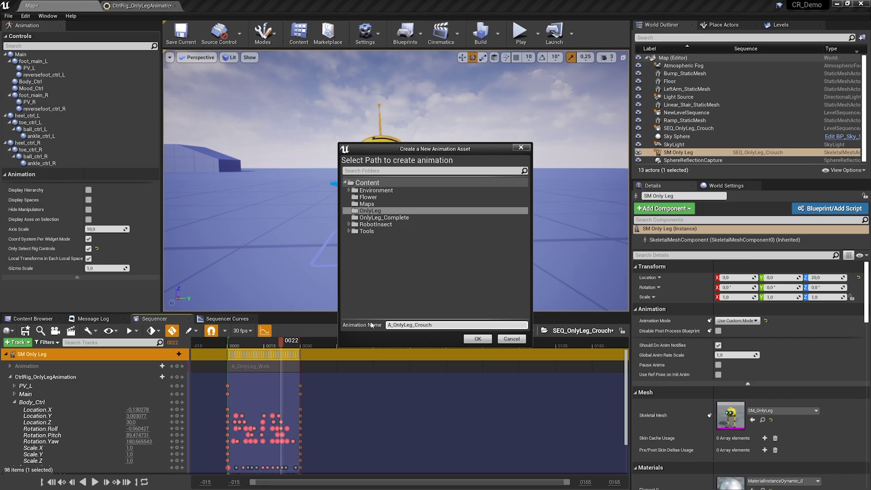
pyautogui.click(479, 339)
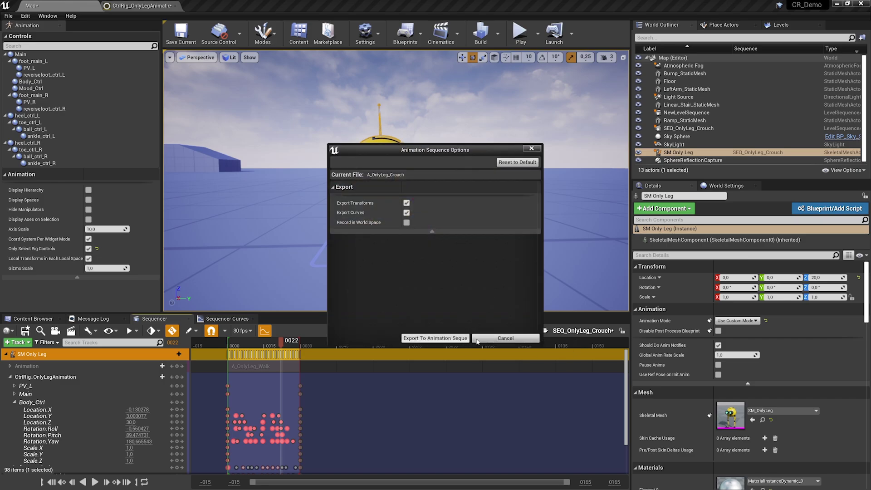
pyautogui.click(452, 339)
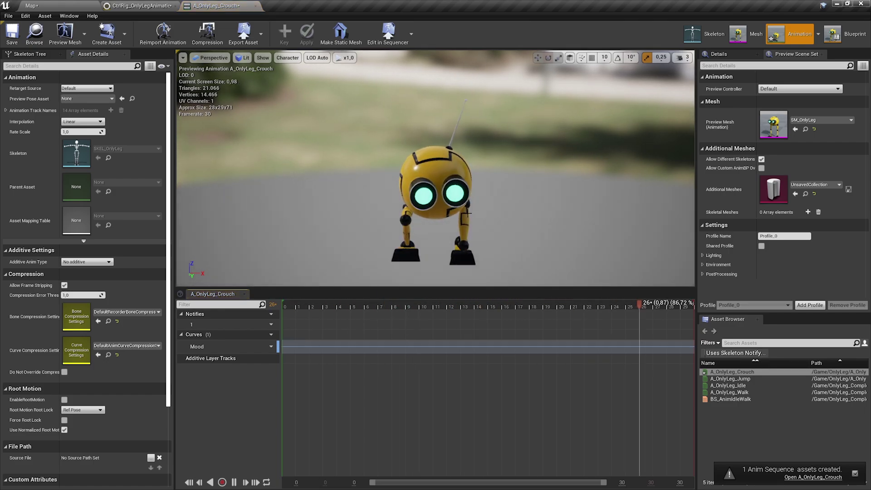
pyautogui.scroll(-3, 470, 211)
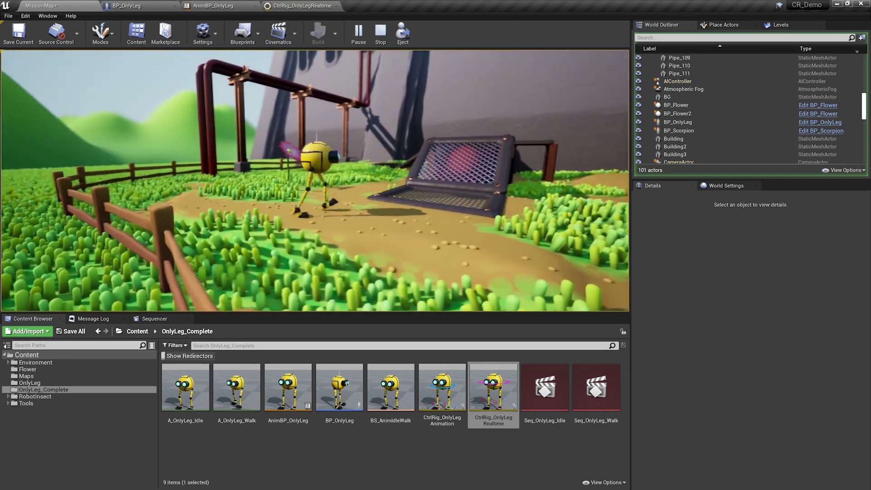
# - Stop the MissionMap play session and inspect the BP_OnlyLeg blueprint's event graph and character viewport
pyautogui.press('Escape')
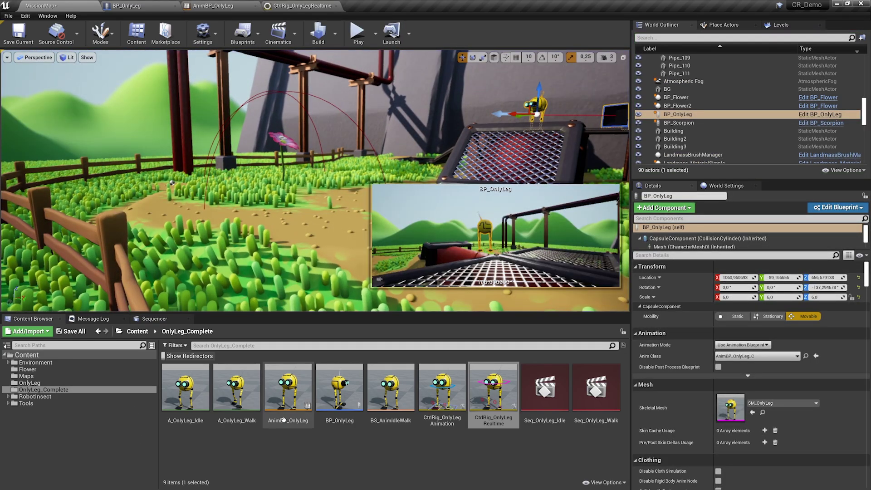
pyautogui.doubleClick(331, 422)
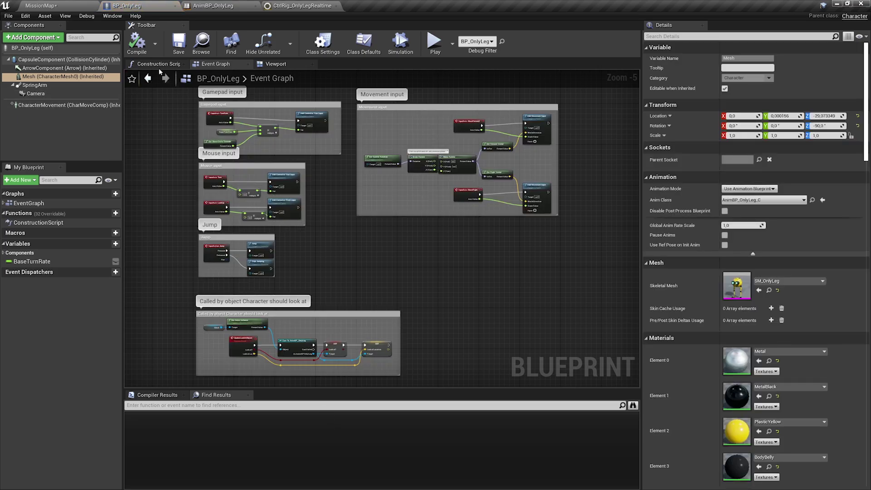
pyautogui.click(275, 64)
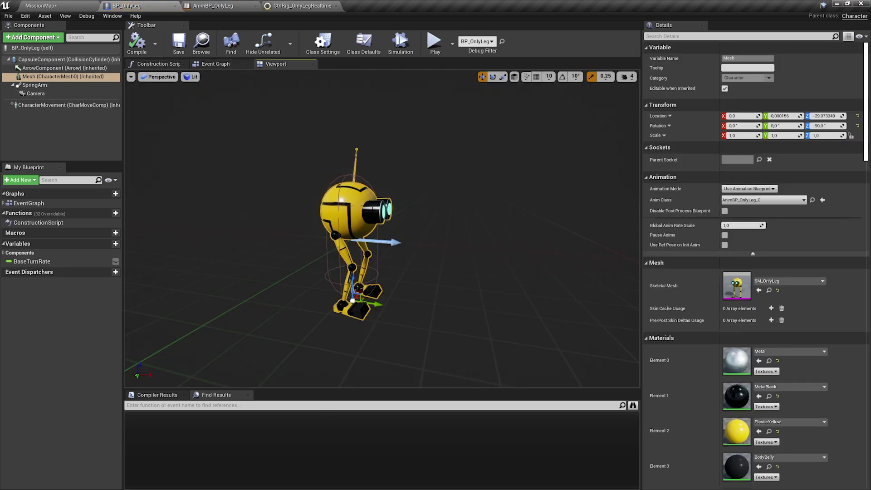
pyautogui.click(215, 64)
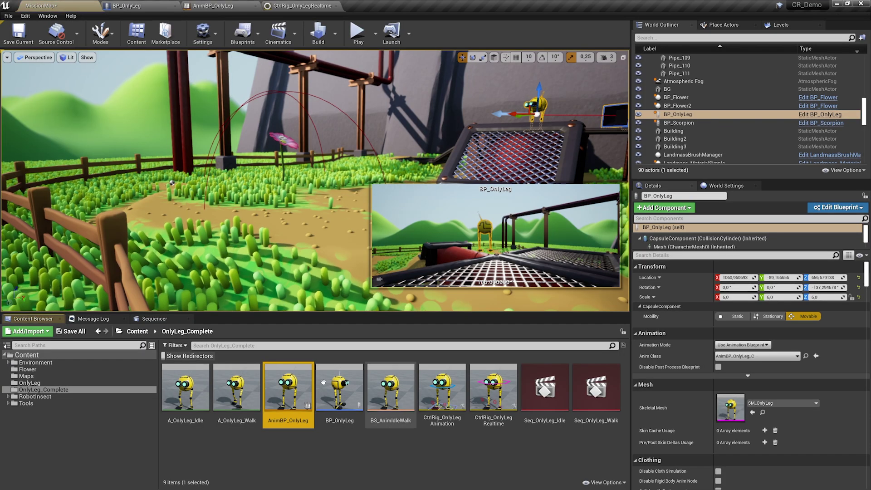
# - Open AnimBP_OnlyLeg and inspect the BS_AnimIdleWalk player inside the Default state machine's Idle/Walk state
pyautogui.doubleClick(285, 395)
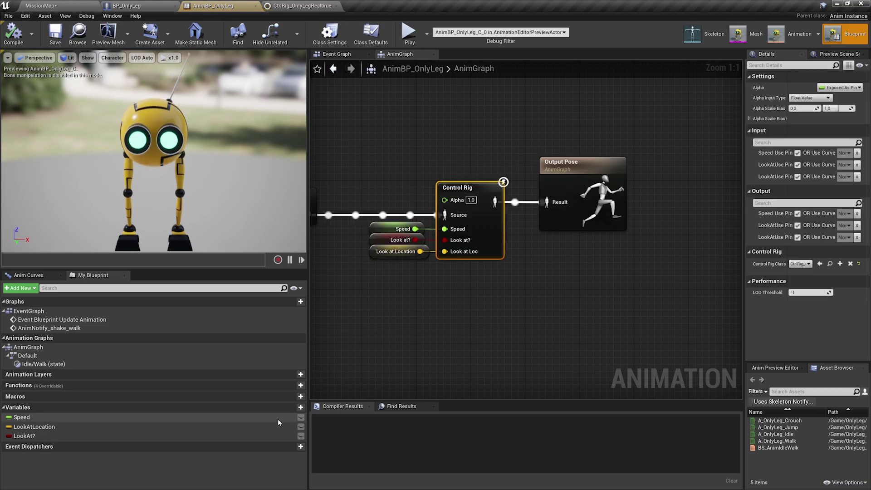
pyautogui.scroll(-1, 436, 147)
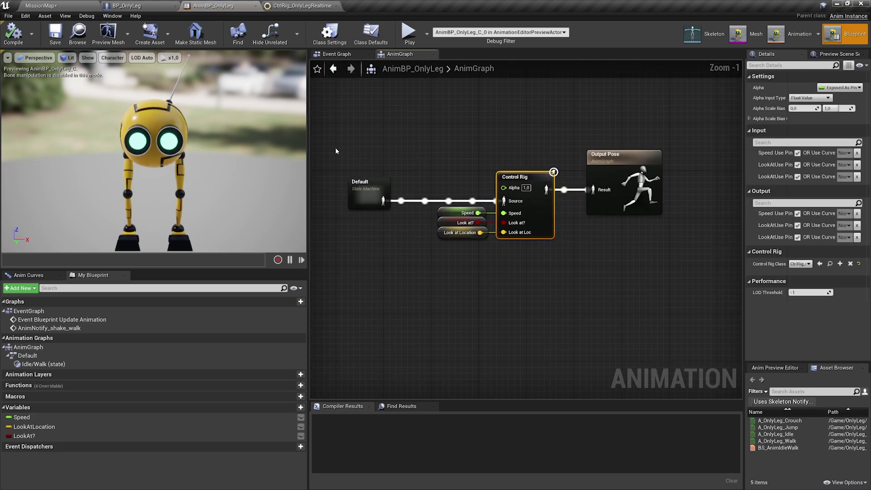
pyautogui.click(367, 187)
pyautogui.doubleClick(368, 187)
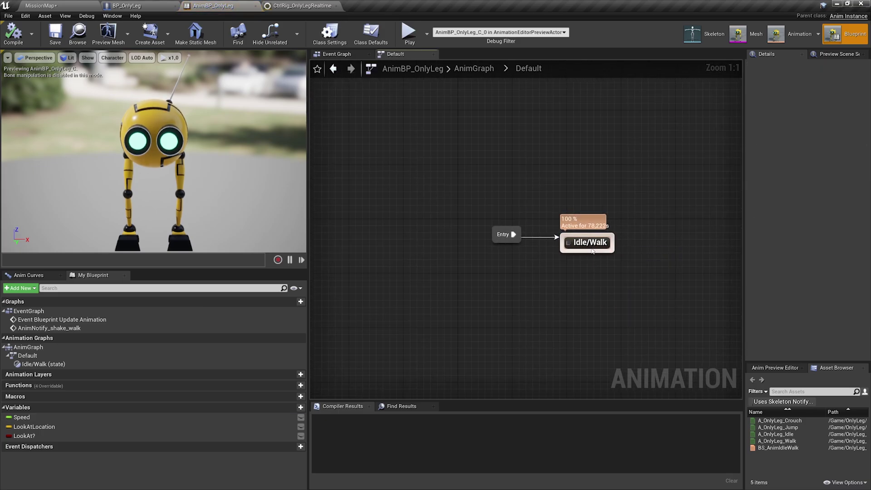
pyautogui.doubleClick(581, 244)
pyautogui.moveTo(578, 252); pyautogui.dragTo(614, 272, button='right')
pyautogui.click(537, 231)
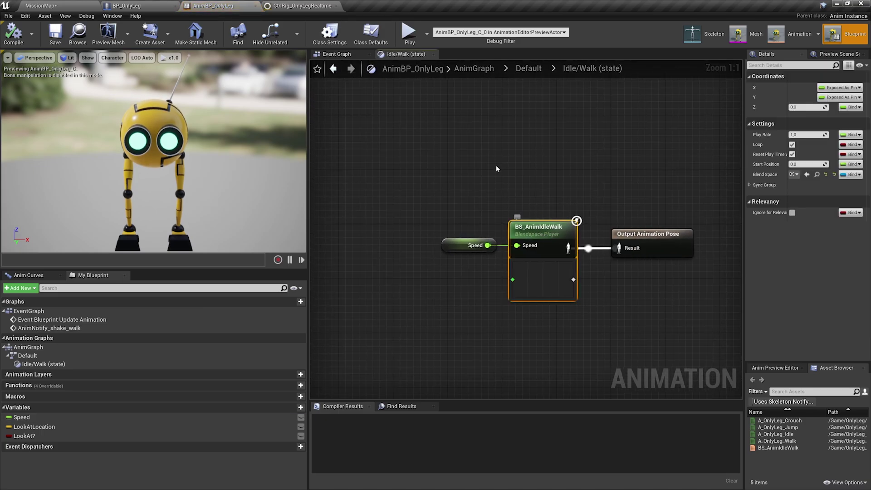
# - Examine the AnimGraph's Control Rig node with its Speed and Look At inputs, and locate its rig class in the content folder
pyautogui.click(456, 71)
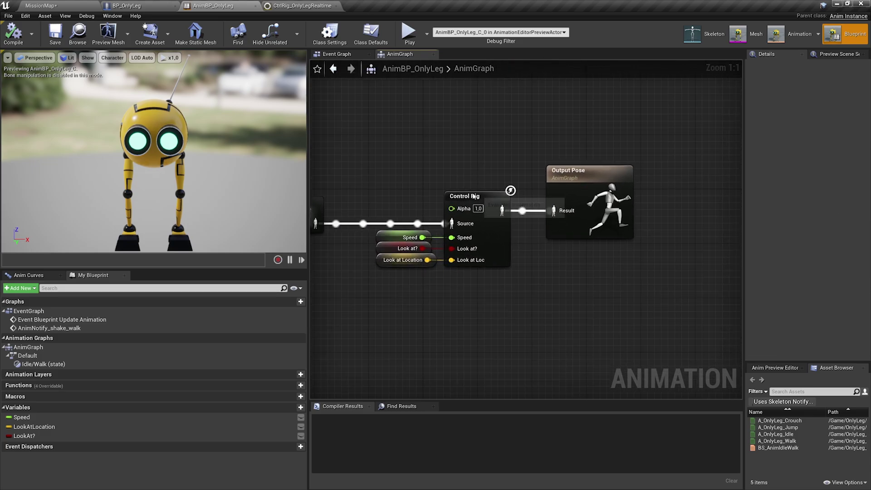
pyautogui.click(509, 193)
pyautogui.moveTo(510, 193); pyautogui.dragTo(485, 177, button='right')
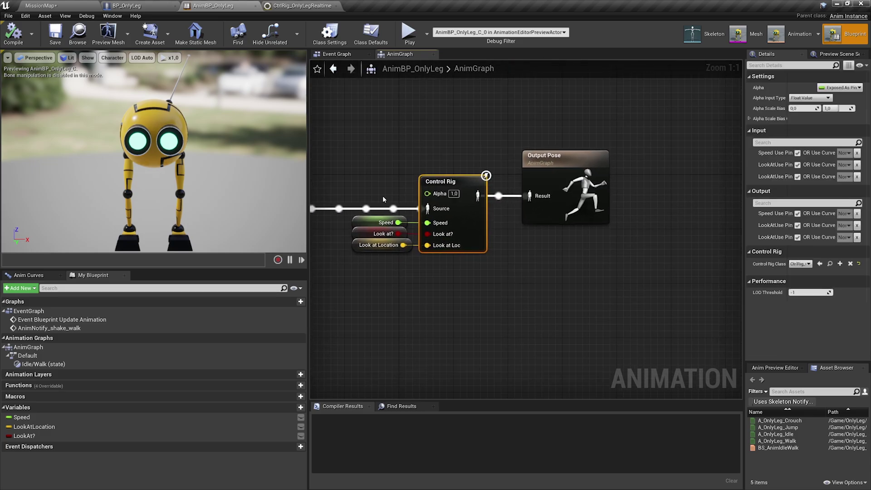
pyautogui.moveTo(381, 190); pyautogui.dragTo(379, 268)
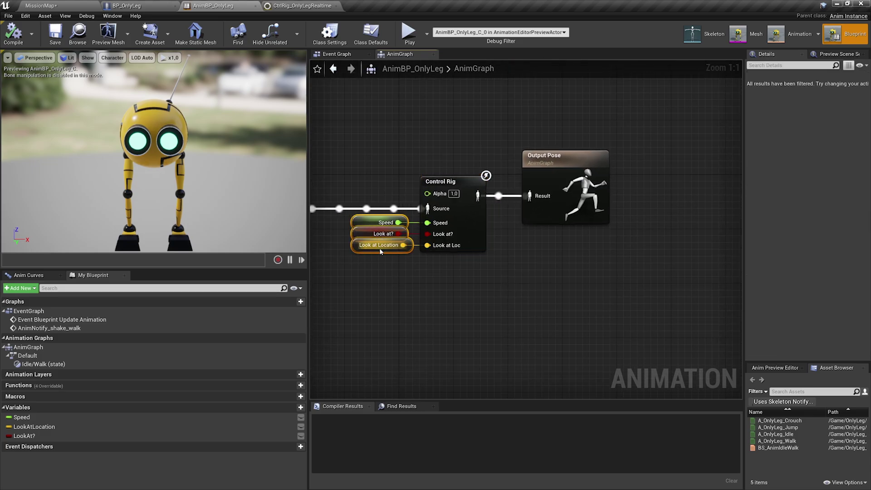
pyautogui.click(458, 182)
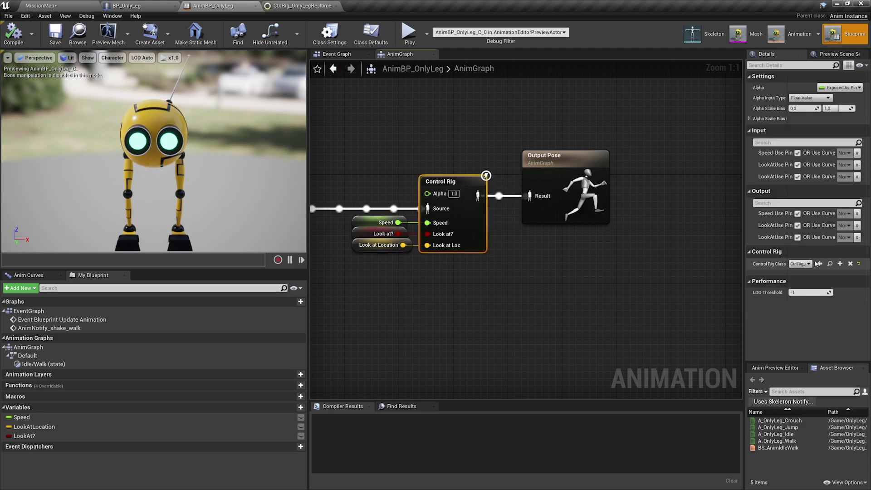
pyautogui.click(830, 265)
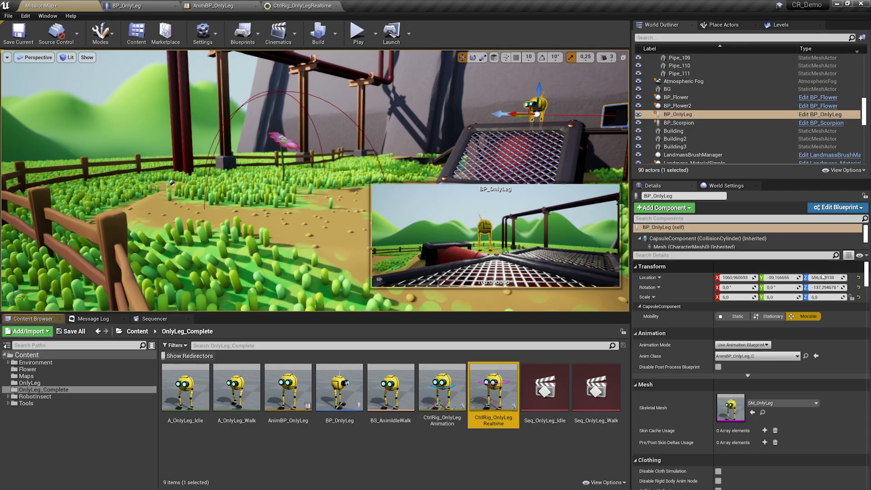
# - Open CtrlRig_OnlyLegRealtime and survey the foot trace, Hip Correction, Look At logic and traced-feet IK groups in its Rig Graph
pyautogui.doubleClick(500, 423)
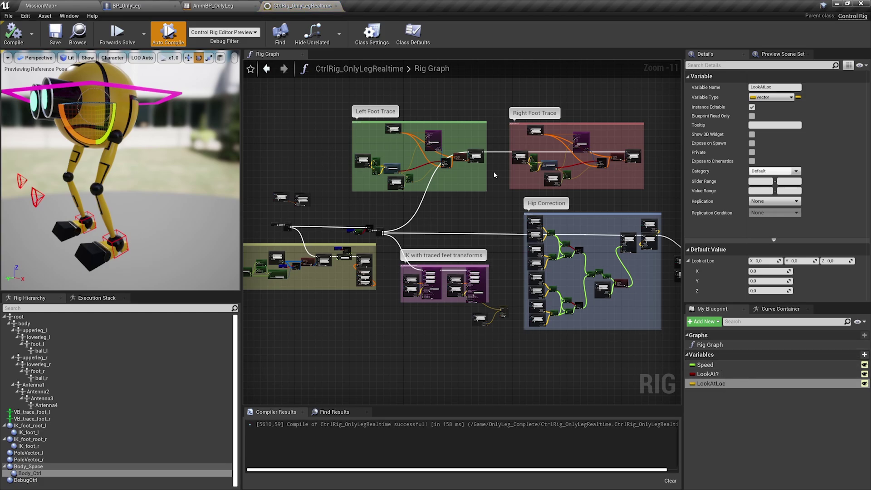
pyautogui.moveTo(391, 162); pyautogui.dragTo(399, 183, button='right')
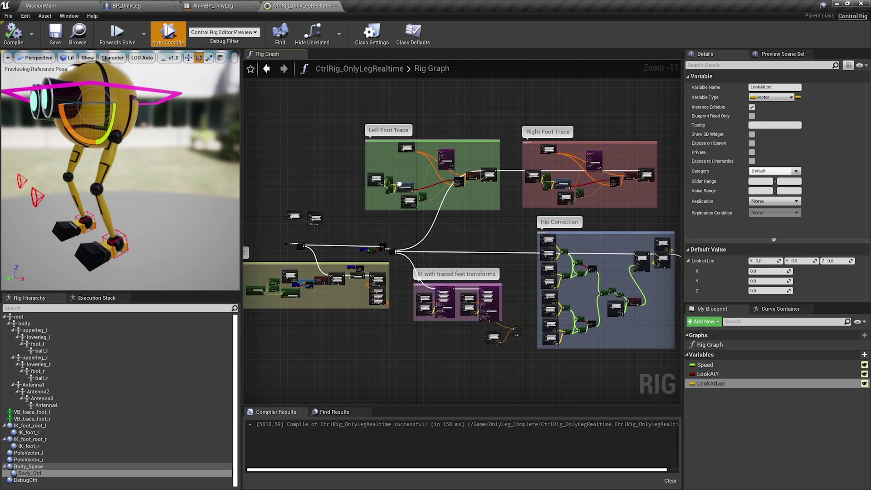
pyautogui.moveTo(507, 216); pyautogui.dragTo(509, 219)
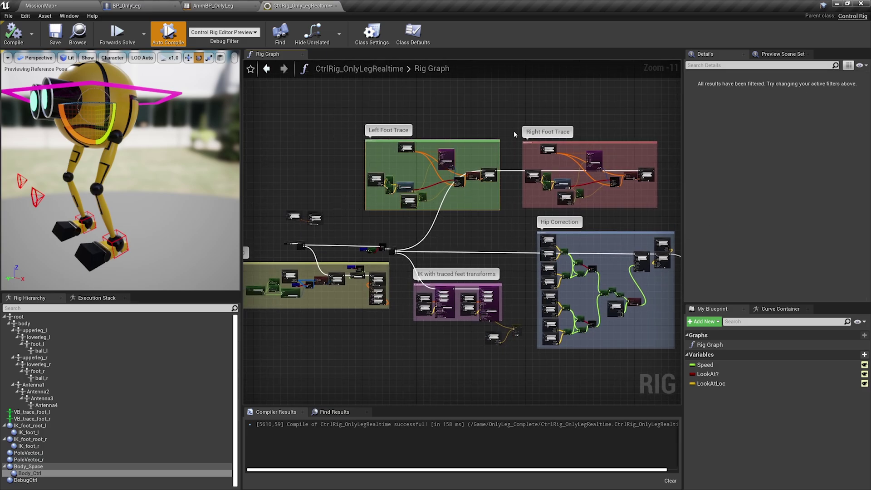
pyautogui.moveTo(510, 127); pyautogui.dragTo(659, 209)
pyautogui.moveTo(650, 203); pyautogui.dragTo(530, 142, button='right')
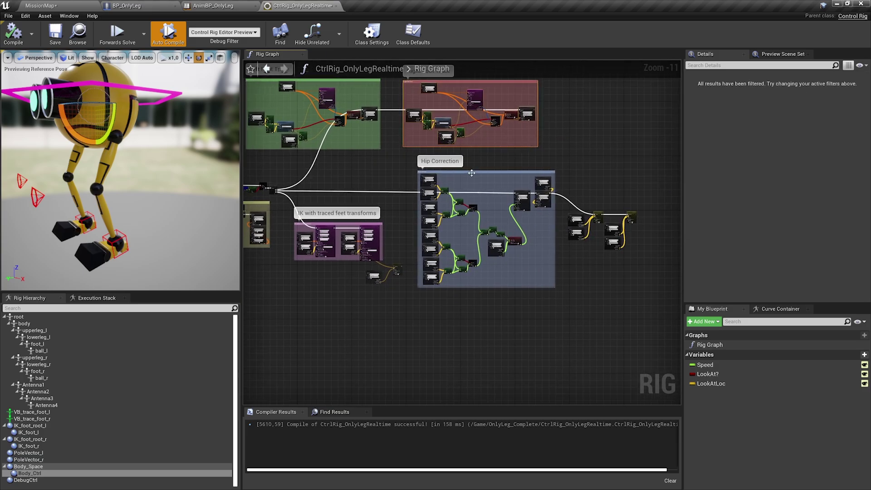
pyautogui.click(472, 173)
pyautogui.moveTo(371, 168); pyautogui.dragTo(611, 165, button='right')
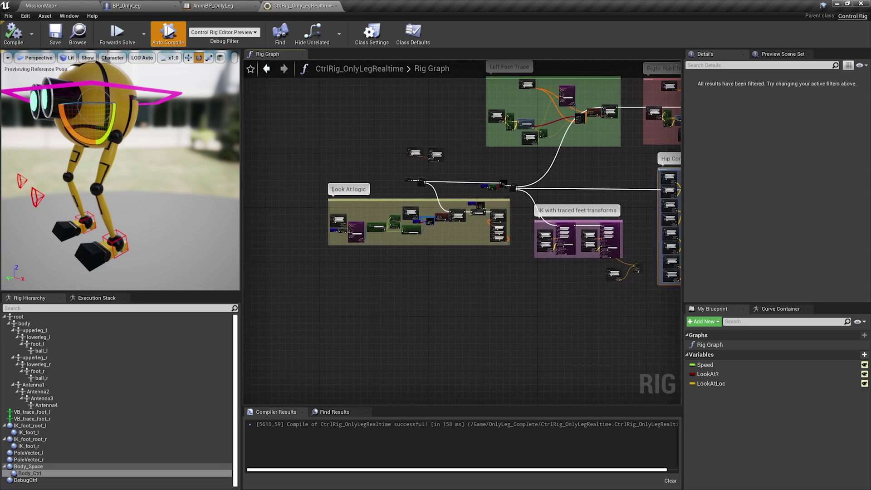
pyautogui.moveTo(512, 258); pyautogui.dragTo(512, 258)
pyautogui.moveTo(513, 258); pyautogui.dragTo(398, 209, button='right')
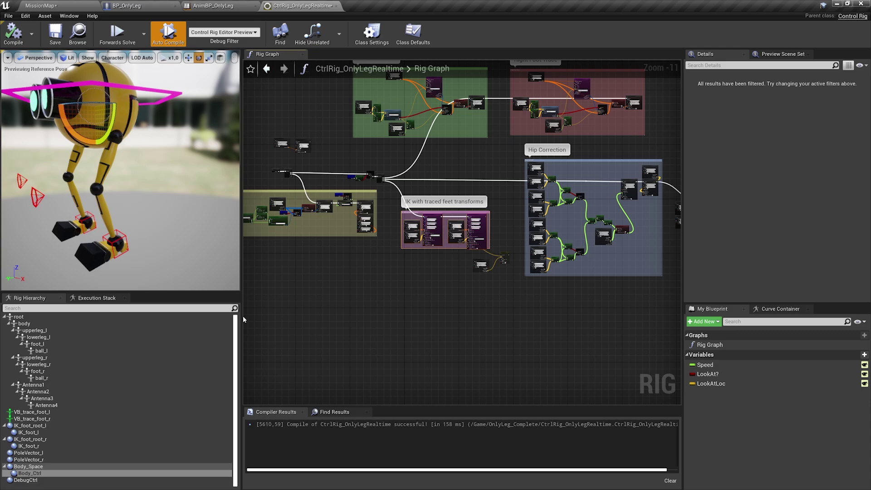
# - Examine the Get Transform node in Left Foot Trace, its VB_trace_foot_l bone, and the options for creating new rig elements
pyautogui.scroll(7, 410, 174)
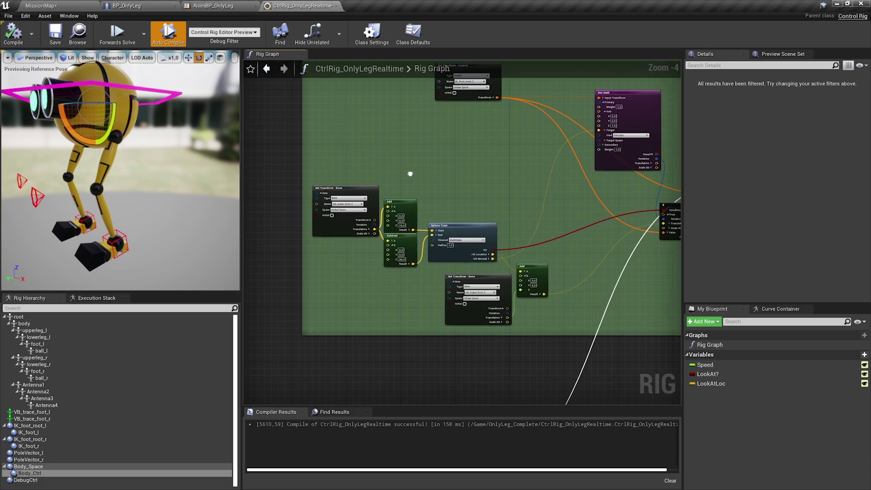
pyautogui.click(361, 188)
pyautogui.click(58, 412)
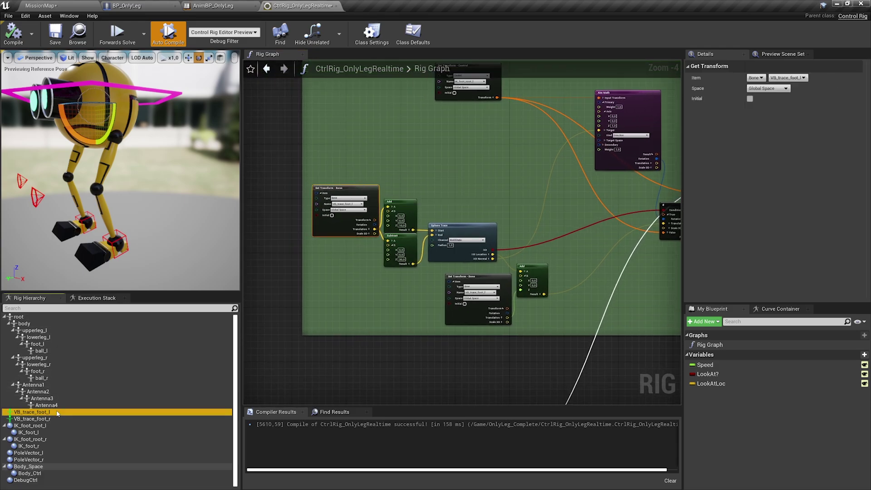
pyautogui.rightClick(38, 487)
pyautogui.moveTo(98, 315)
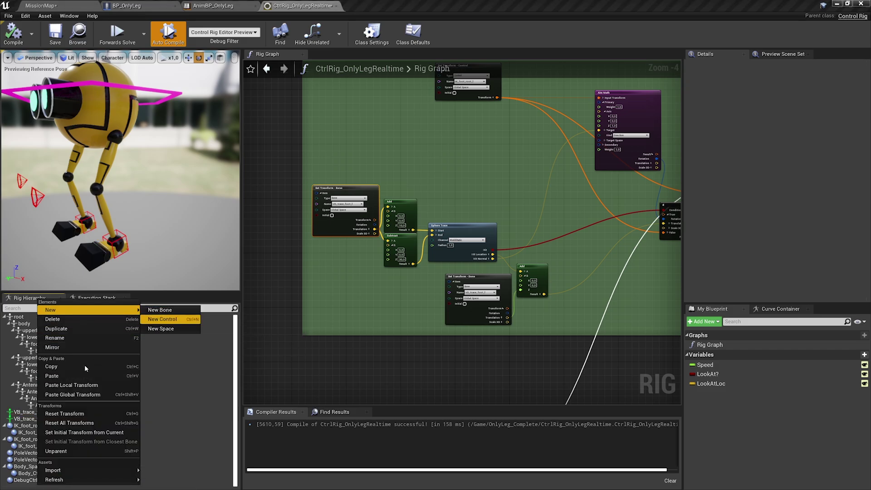
# - Compare the placement of the VB_trace_foot_l and foot_l bones on the robot's foot in the preview
pyautogui.click(29, 413)
pyautogui.moveTo(119, 190); pyautogui.dragTo(186, 220, button='right')
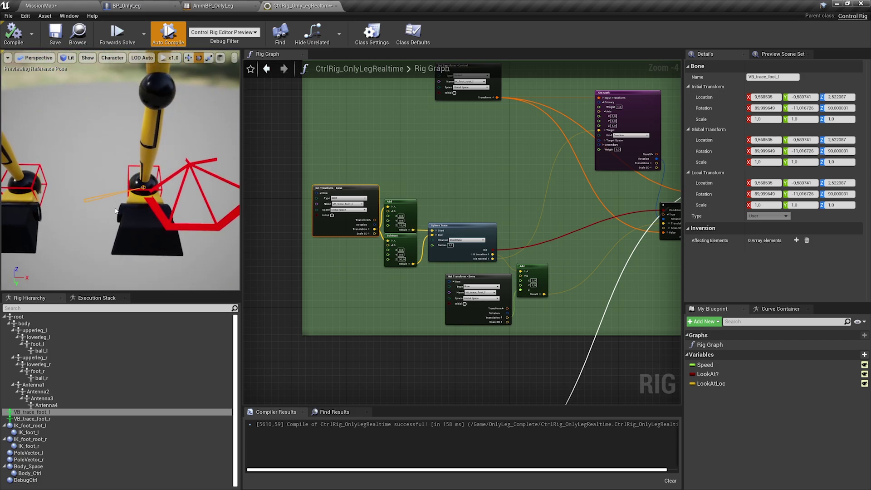
pyautogui.click(45, 347)
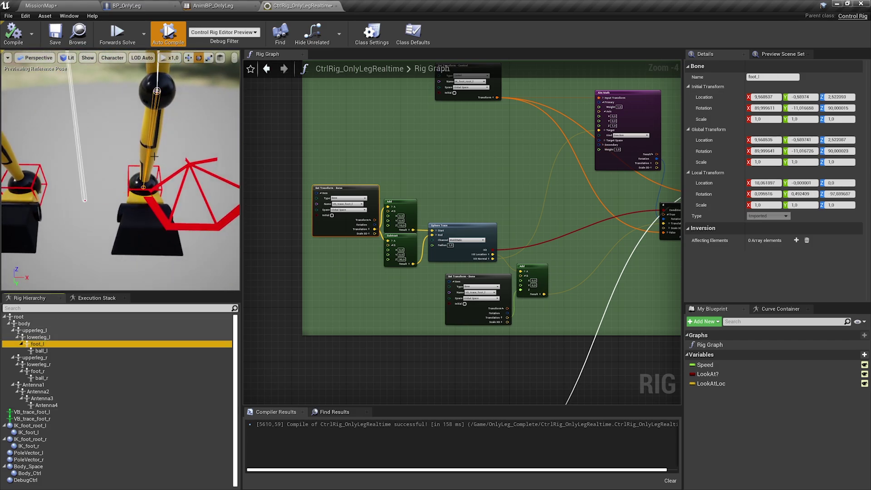
pyautogui.click(32, 412)
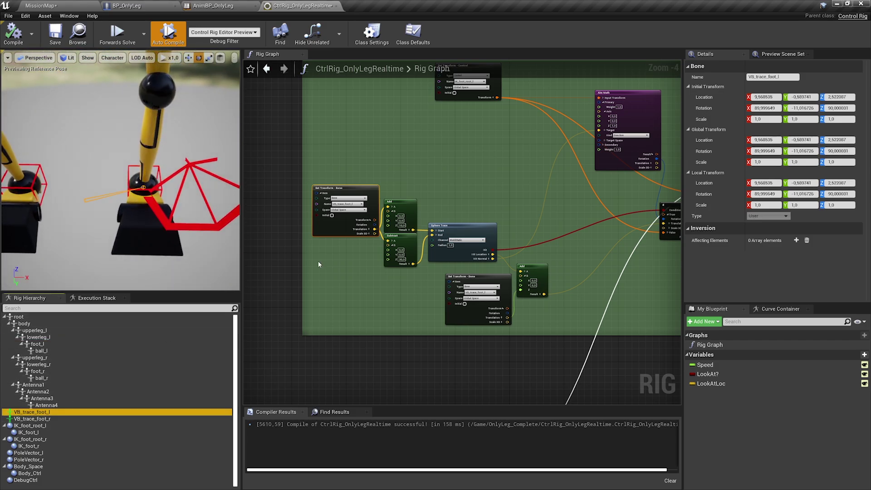
# - Examine how the Get Transform, Add and Subtract nodes feed the Sphere Trace in Left Foot Trace
pyautogui.click(352, 196)
pyautogui.scroll(1, 388, 219)
pyautogui.moveTo(399, 227); pyautogui.dragTo(345, 199, button='right')
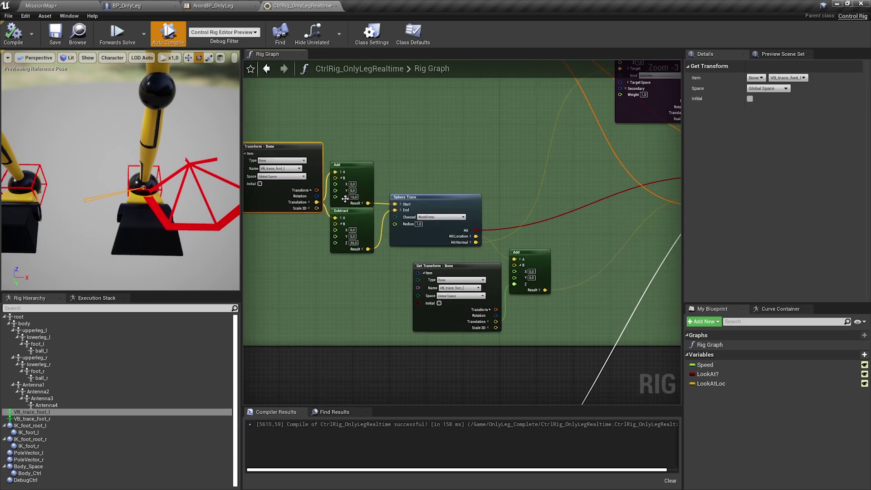
pyautogui.click(435, 207)
pyautogui.moveTo(435, 206)
pyautogui.mouseDown(button='right')
pyautogui.moveTo(395, 200)
pyautogui.moveTo(369, 217)
pyautogui.mouseUp(button='right')
pyautogui.scroll(1, 372, 222)
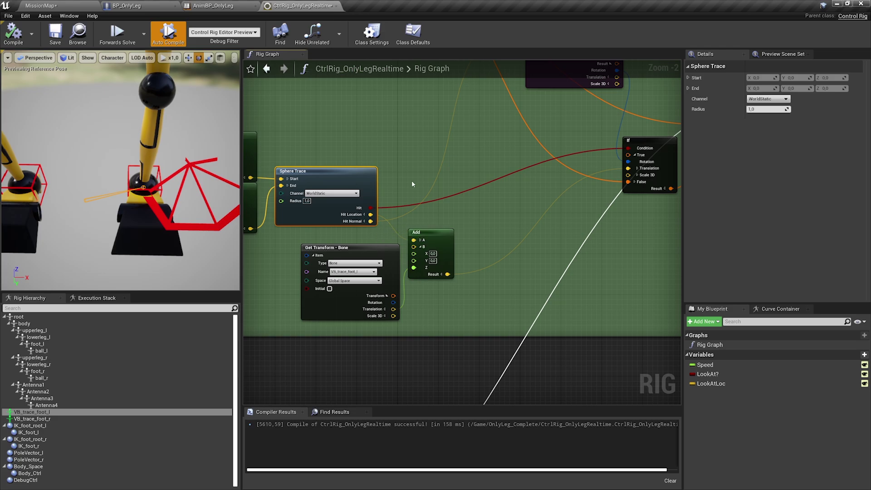
# - Follow the Left Foot Trace chain from Aim Math through the If and Accumulate Lerp nodes to Set Transform
pyautogui.moveTo(410, 183); pyautogui.dragTo(359, 300, button='right')
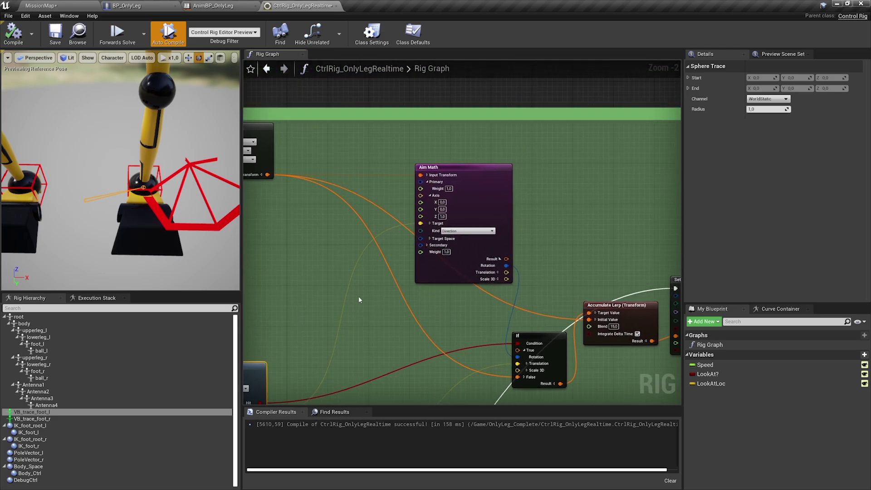
pyautogui.click(473, 196)
pyautogui.moveTo(455, 193); pyautogui.dragTo(380, 145, button='right')
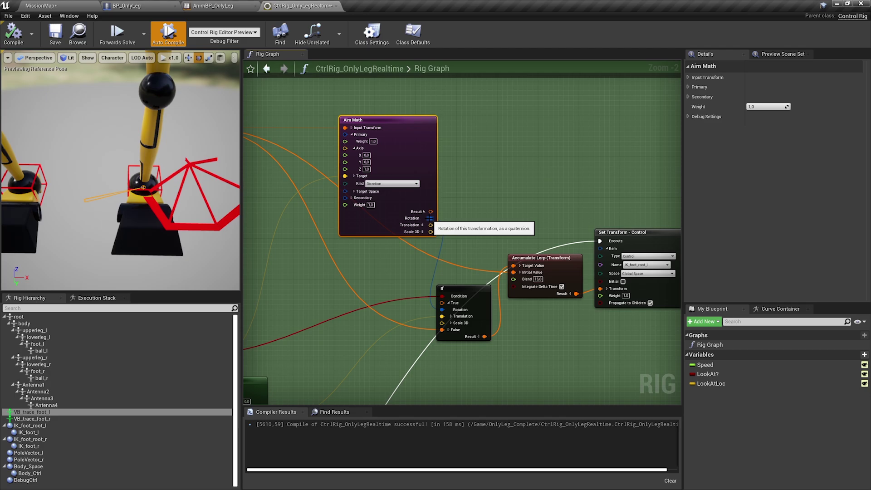
pyautogui.moveTo(430, 218); pyautogui.dragTo(359, 126, button='right')
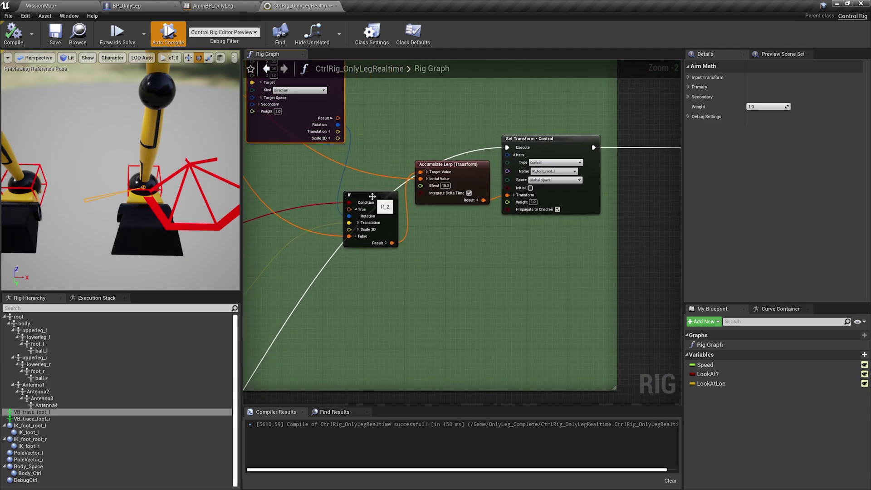
# - Examine the Accumulate Lerp node in Left Foot Trace and the Set Transform node that drives the IK_foot_root_l control
pyautogui.moveTo(378, 187); pyautogui.dragTo(643, 137, button='right')
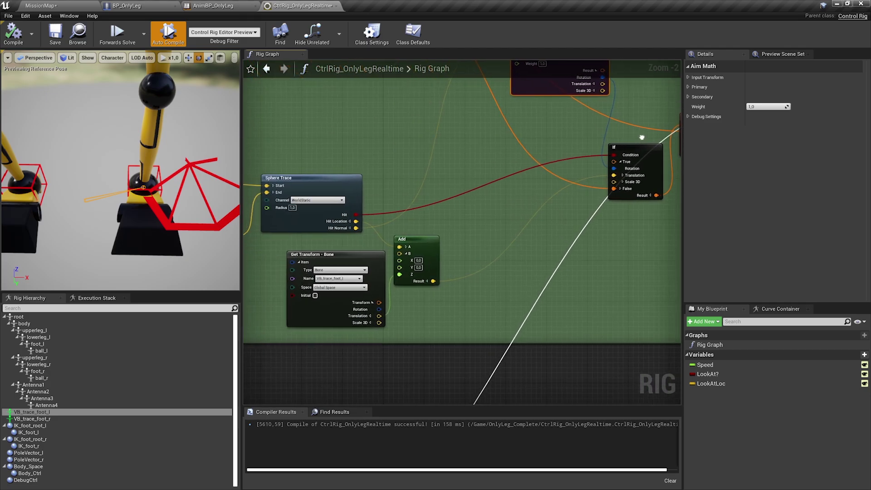
pyautogui.moveTo(563, 155); pyautogui.dragTo(290, 219, button='right')
pyautogui.click(453, 187)
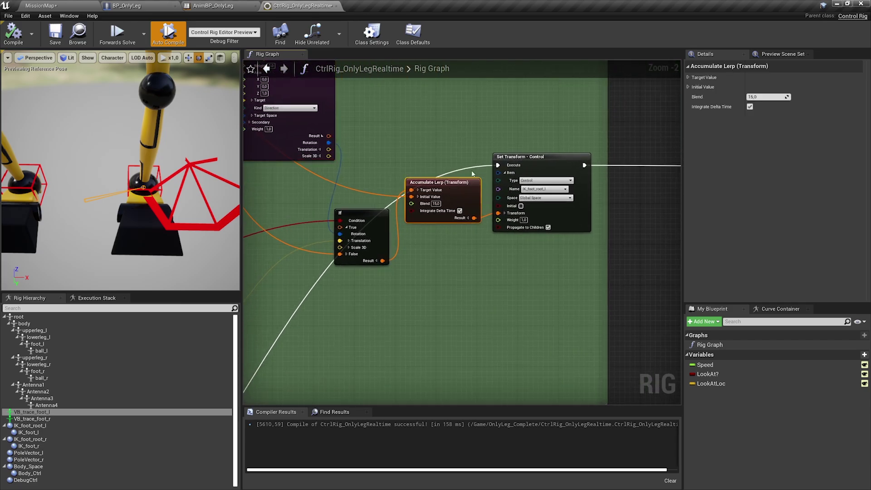
pyautogui.moveTo(472, 171); pyautogui.dragTo(372, 186, button='right')
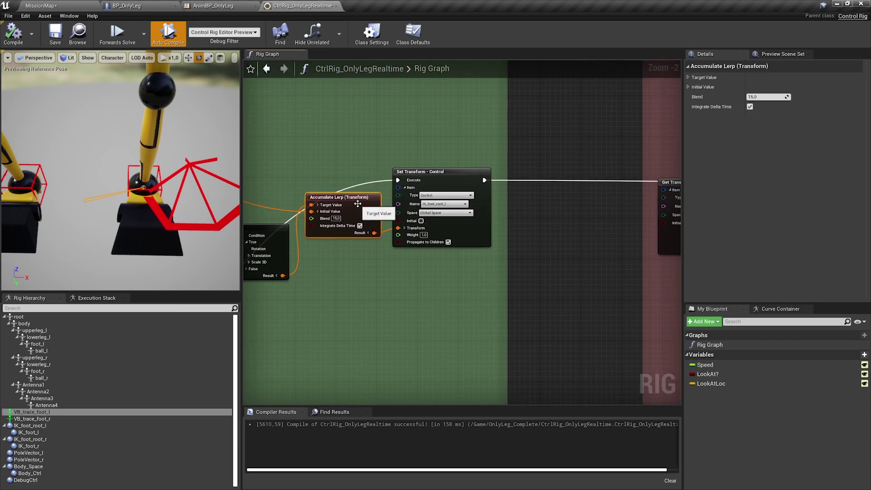
pyautogui.click(459, 234)
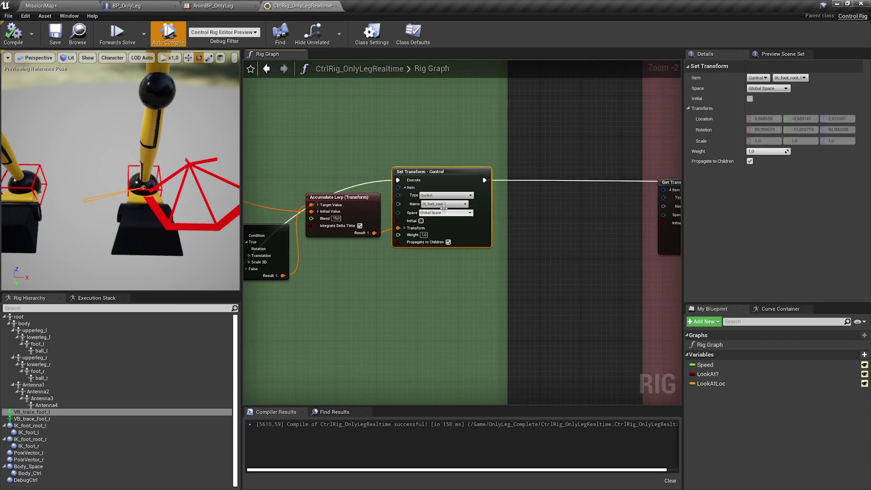
# - Look over the Right Foot Trace group and the node layout of the Hip Correction group
pyautogui.scroll(-5, 474, 236)
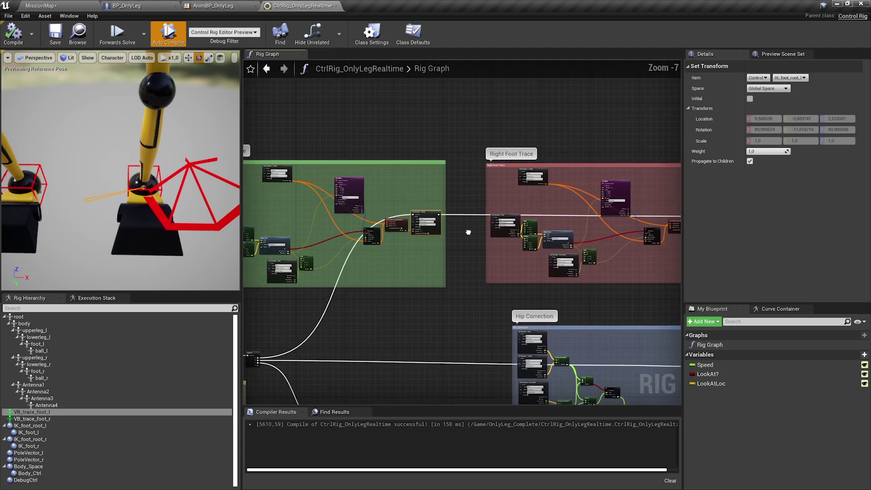
pyautogui.moveTo(466, 229)
pyautogui.mouseDown(button='right')
pyautogui.moveTo(288, 233)
pyautogui.moveTo(297, 238)
pyautogui.mouseUp(button='right')
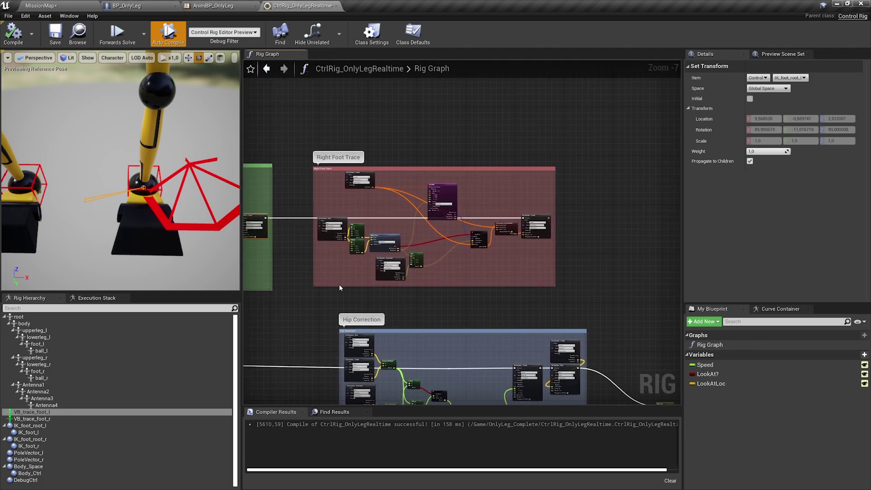
pyautogui.moveTo(378, 298); pyautogui.dragTo(373, 82, button='right')
pyautogui.scroll(2, 359, 133)
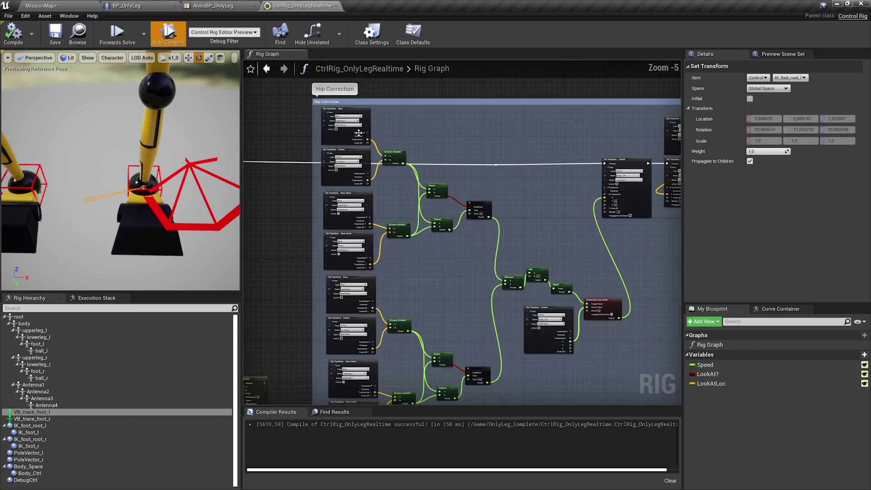
pyautogui.scroll(1, 359, 132)
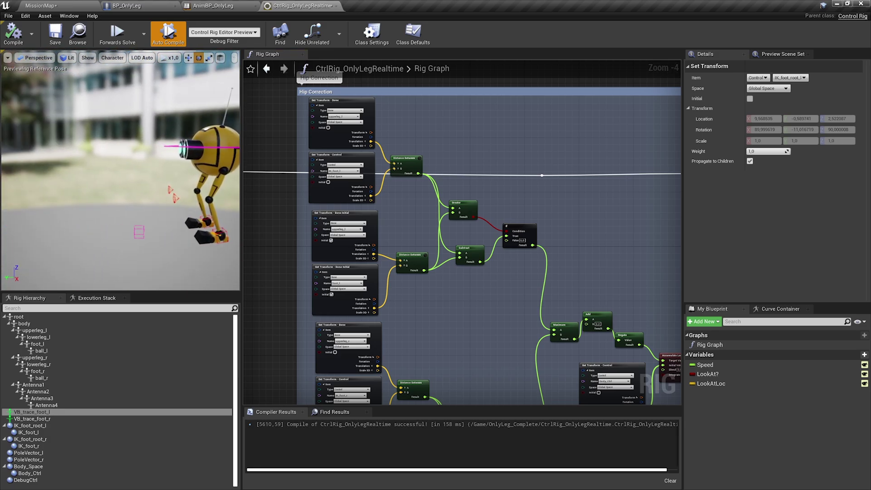
# - Frame the foot_l bone in the preview and examine Hip Correction's current and initial Get Transform nodes for the upper leg and foot
pyautogui.click(65, 343)
pyautogui.press('f')
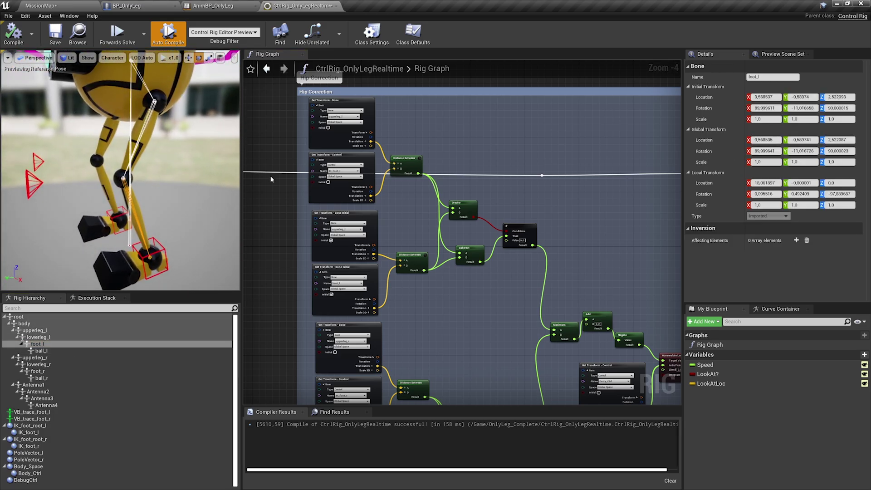
pyautogui.scroll(3, 345, 137)
pyautogui.click(401, 143)
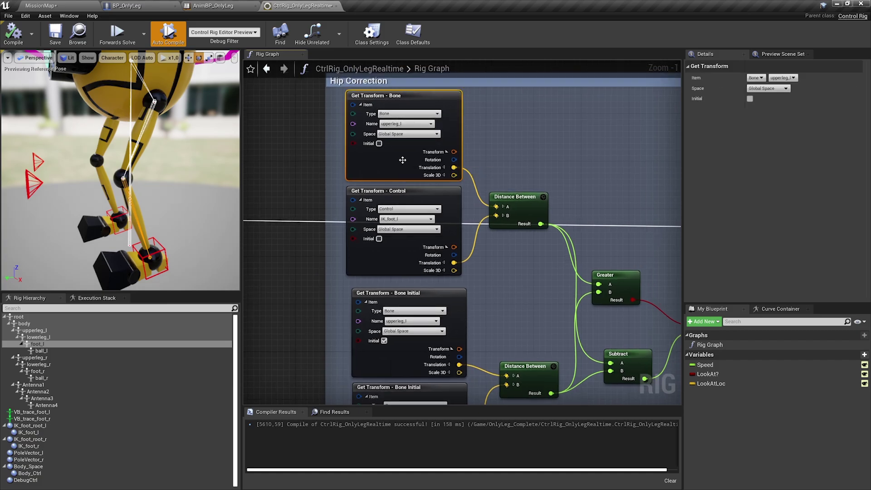
pyautogui.click(402, 271)
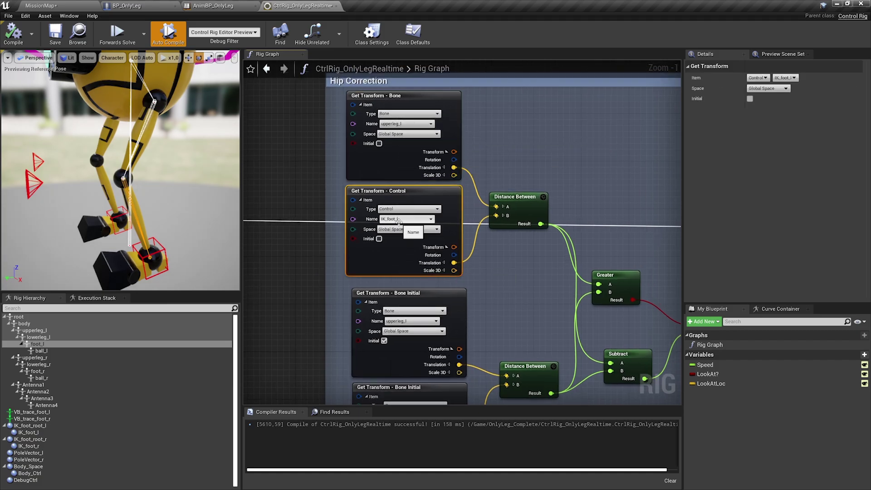
pyautogui.moveTo(402, 240); pyautogui.dragTo(389, 158, button='right')
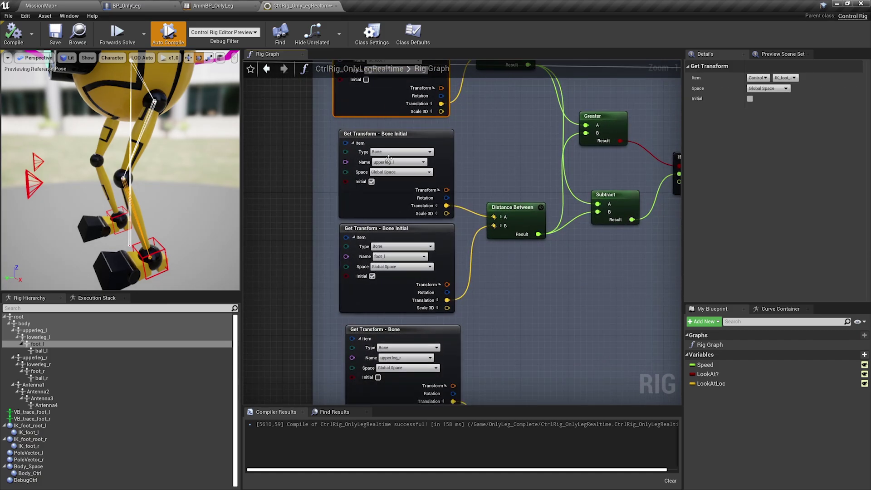
pyautogui.click(372, 202)
pyautogui.click(393, 281)
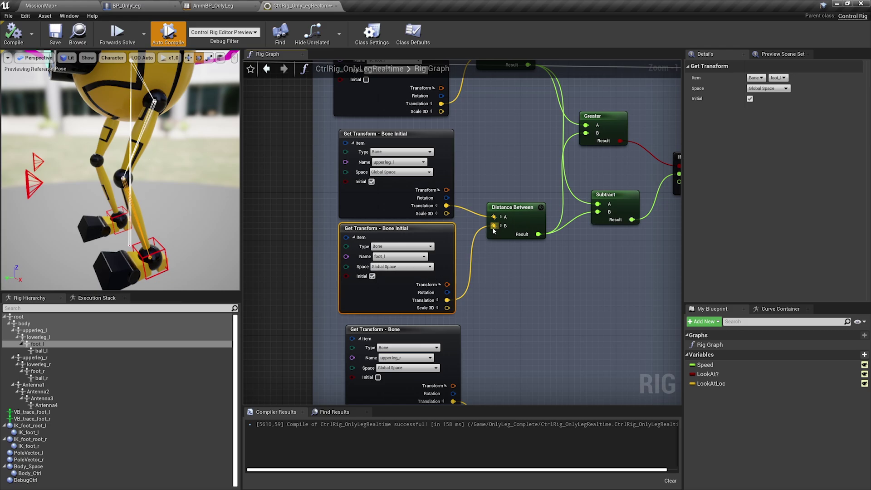
# - Follow the Hip Correction chain from the Distance Between nodes to the Maximum, Add and Negate nodes
pyautogui.moveTo(493, 230); pyautogui.dragTo(430, 234, button='right')
pyautogui.scroll(-2, 432, 231)
pyautogui.moveTo(534, 210); pyautogui.dragTo(336, 209, button='right')
pyautogui.moveTo(418, 276); pyautogui.dragTo(335, 173, button='right')
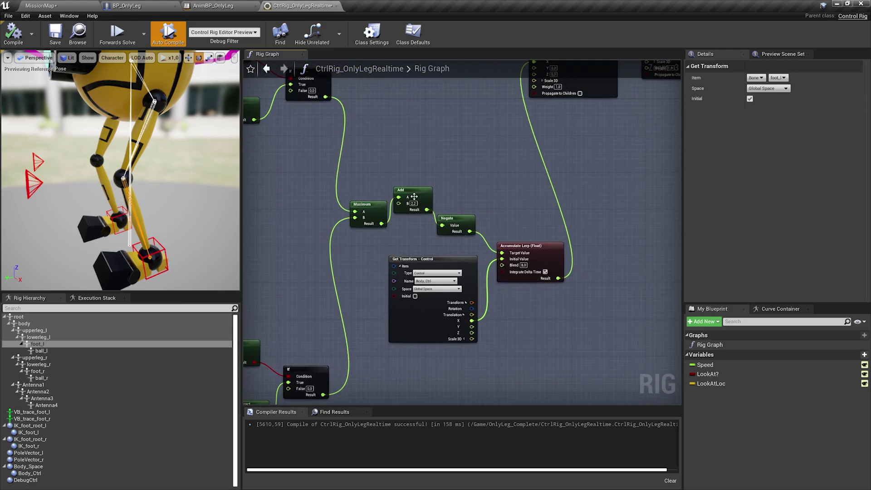
pyautogui.scroll(1, 383, 208)
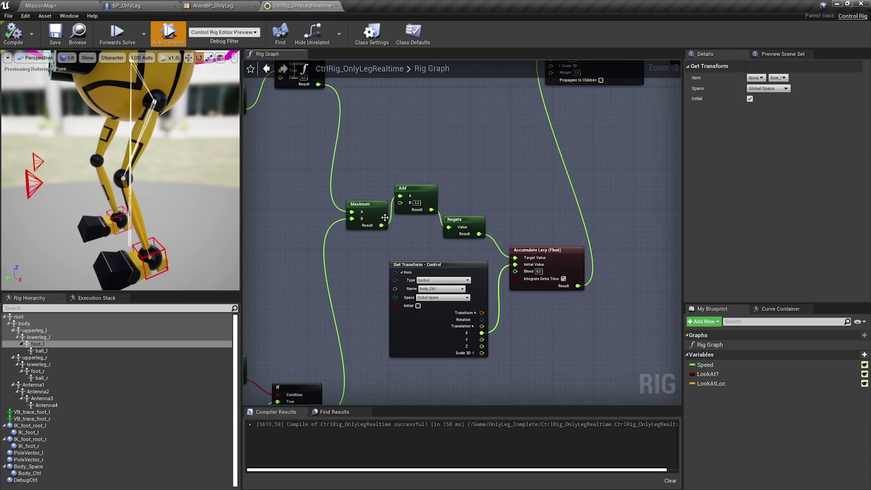
pyautogui.scroll(2, 385, 218)
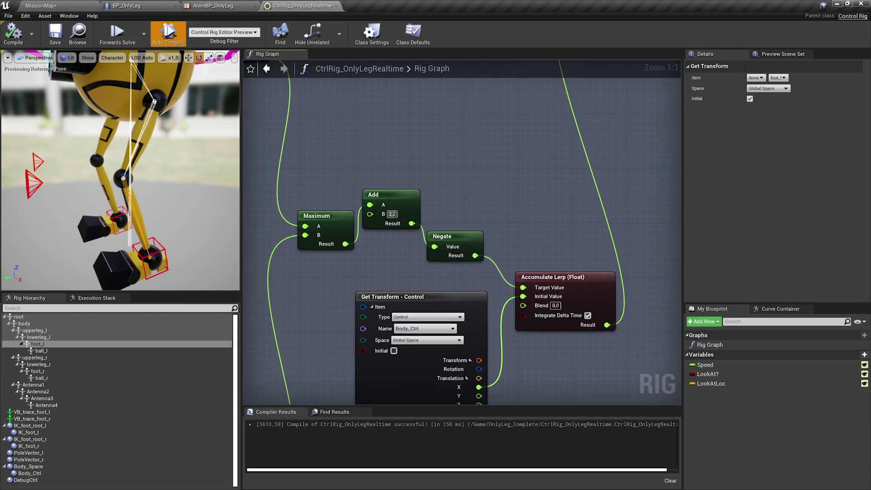
# - Try 0 as the B value of Hip Correction's Add node after Maximum, and set it back to 2.2
pyautogui.write('0')
pyautogui.press('Return')
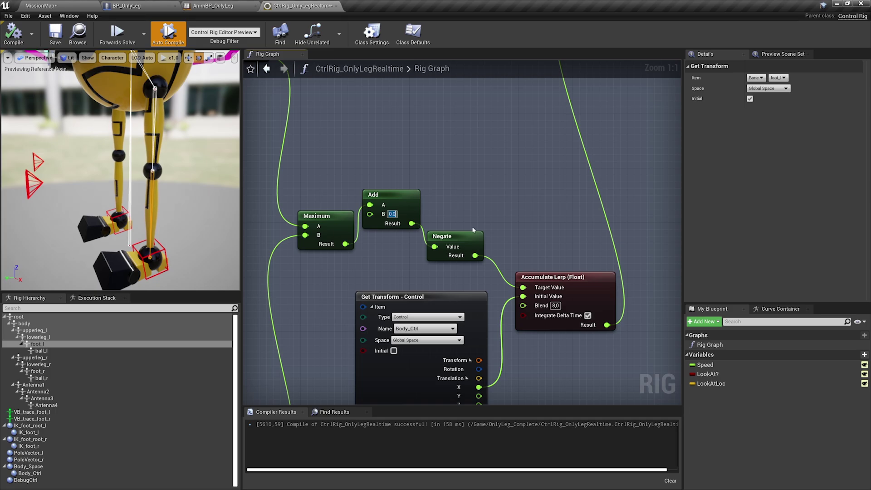
pyautogui.write('2')
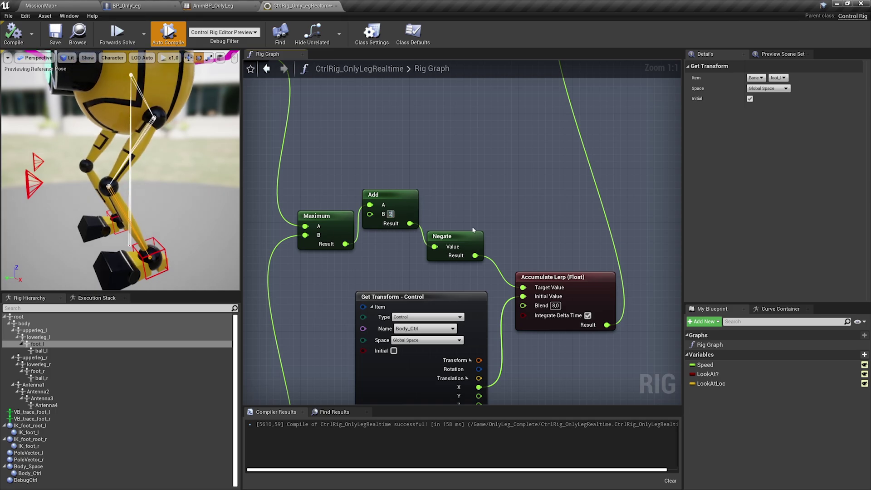
pyautogui.write('.2')
pyautogui.press('Return')
# - Examine Hip Correction's float Accumulate Lerp and the transform nodes that apply its result to Body_Ctrl and the body bone
pyautogui.moveTo(471, 227); pyautogui.dragTo(389, 187, button='right')
pyautogui.scroll(-2, 393, 217)
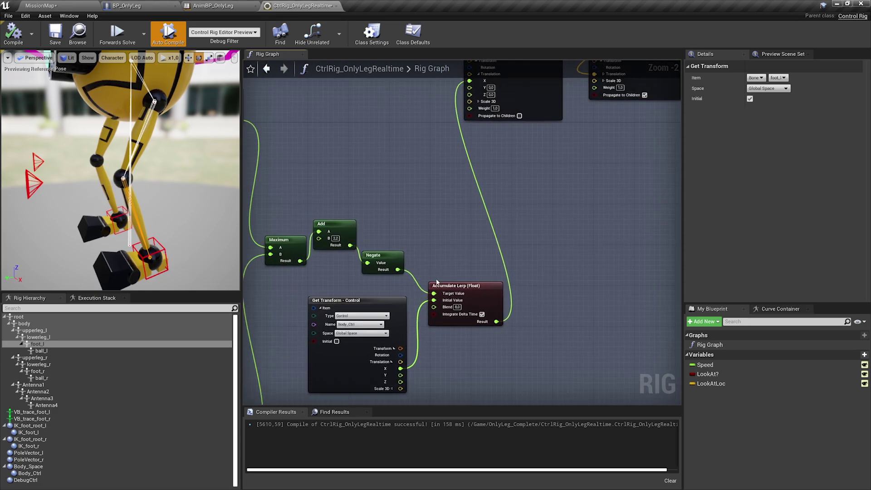
pyautogui.click(477, 295)
pyautogui.moveTo(493, 184); pyautogui.dragTo(354, 326, button='right')
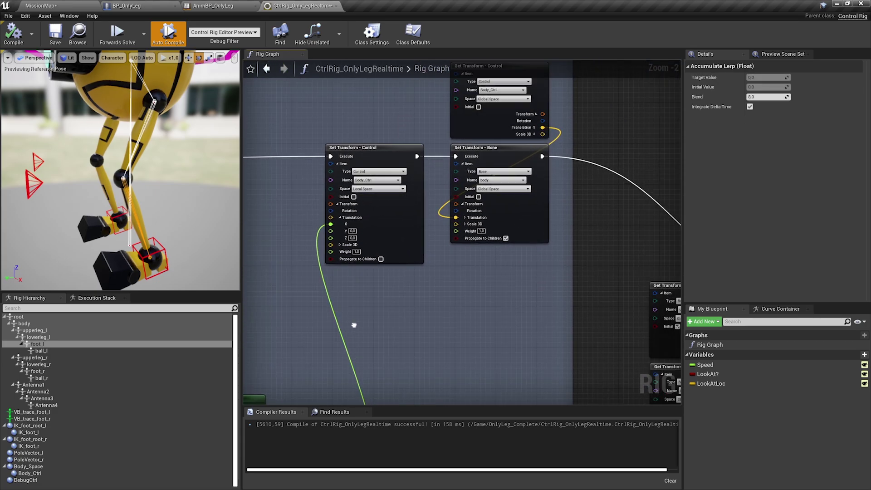
pyautogui.scroll(1, 374, 216)
pyautogui.click(385, 210)
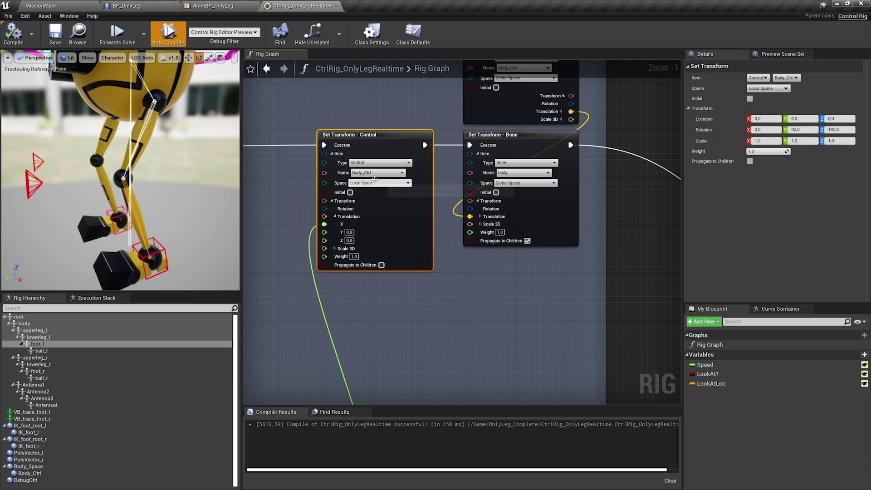
pyautogui.moveTo(458, 235); pyautogui.dragTo(346, 297, button='right')
pyautogui.click(409, 172)
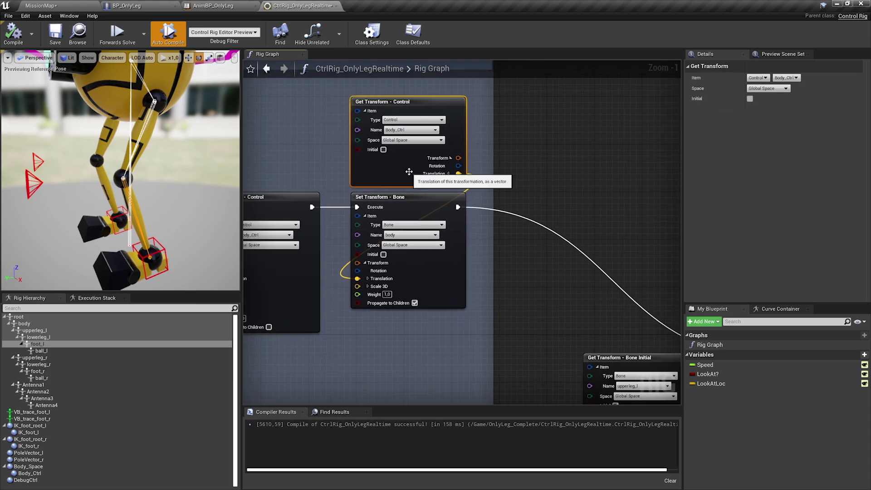
pyautogui.click(425, 273)
# - Examine how the Get LookAtLoc, From World and Aim Math nodes start the Look At logic group
pyautogui.scroll(-4, 425, 272)
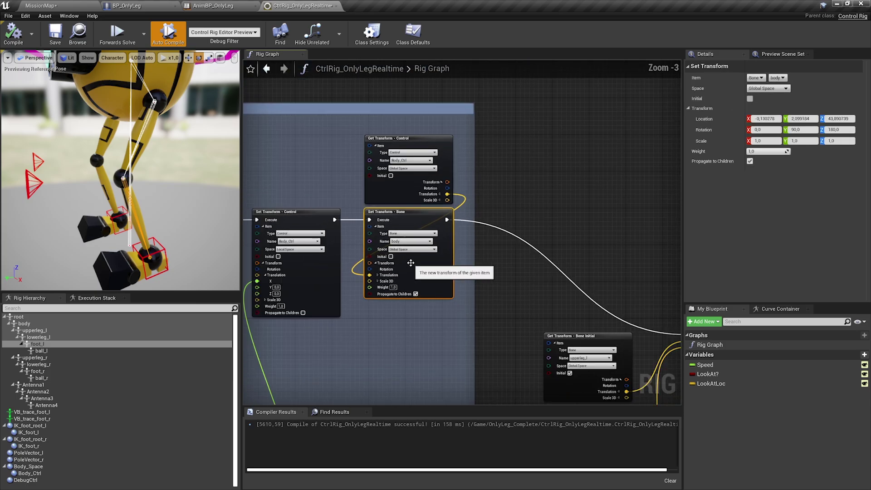
pyautogui.moveTo(425, 272); pyautogui.dragTo(568, 259, button='right')
pyautogui.scroll(-3, 488, 258)
pyautogui.moveTo(459, 257); pyautogui.dragTo(681, 257, button='right')
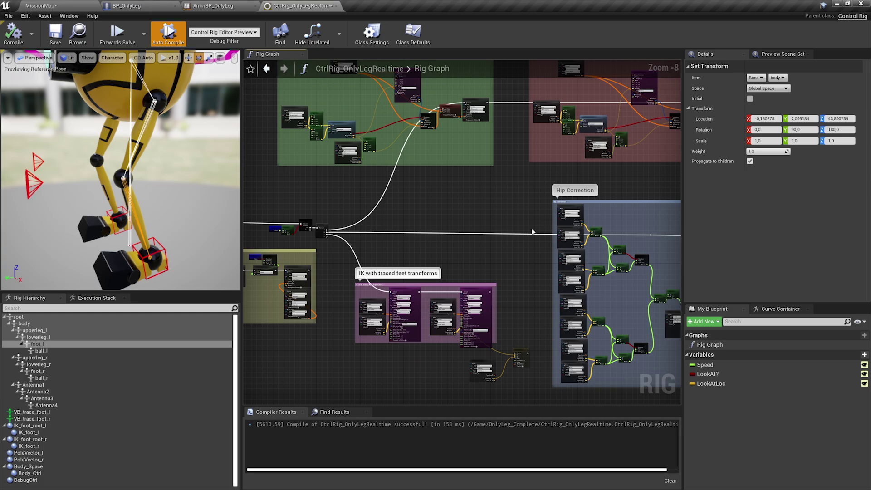
pyautogui.moveTo(372, 313); pyautogui.dragTo(679, 256, button='right')
pyautogui.scroll(4, 409, 266)
pyautogui.moveTo(368, 197); pyautogui.dragTo(494, 221, button='right')
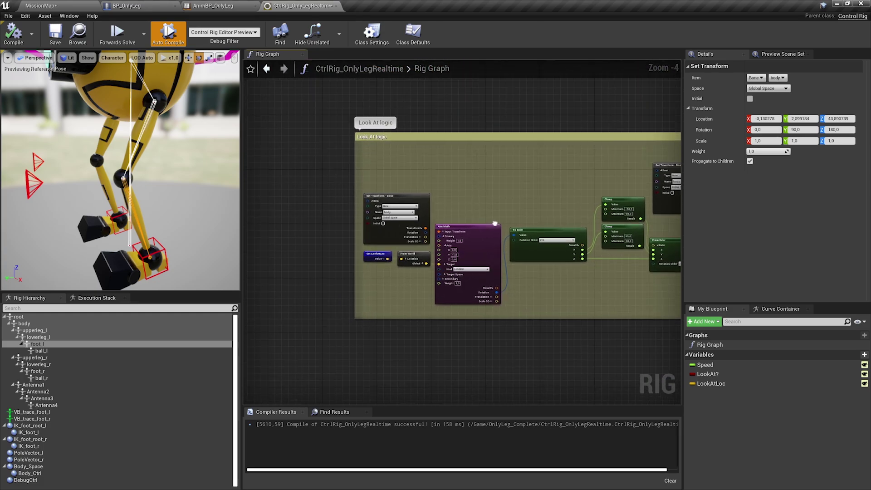
pyautogui.scroll(2, 488, 222)
pyautogui.moveTo(447, 236); pyautogui.dragTo(453, 190, button='right')
pyautogui.scroll(2, 409, 227)
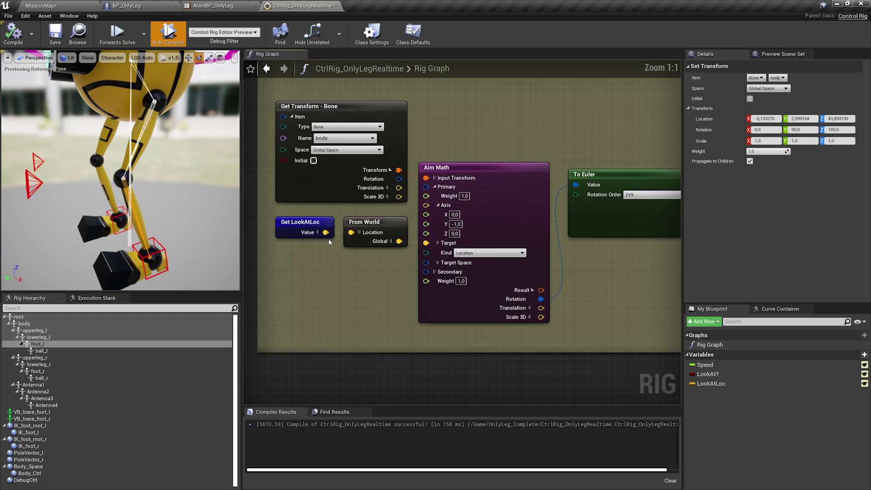
pyautogui.click(295, 224)
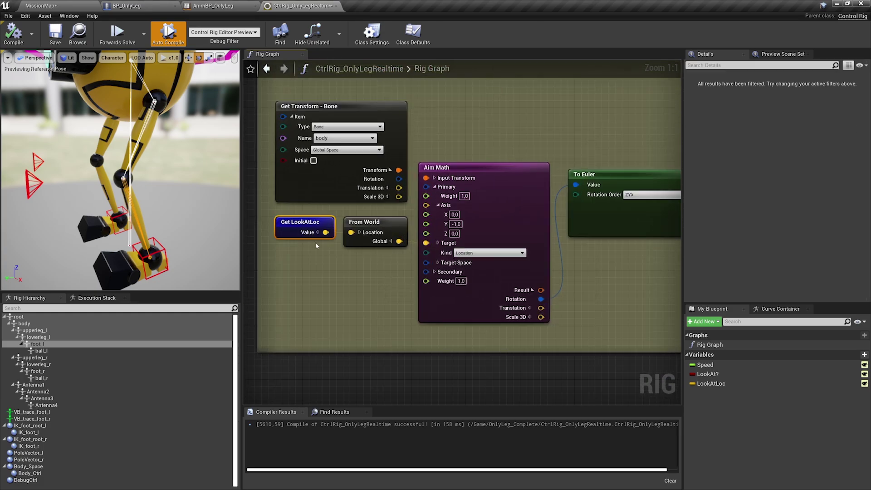
pyautogui.click(365, 221)
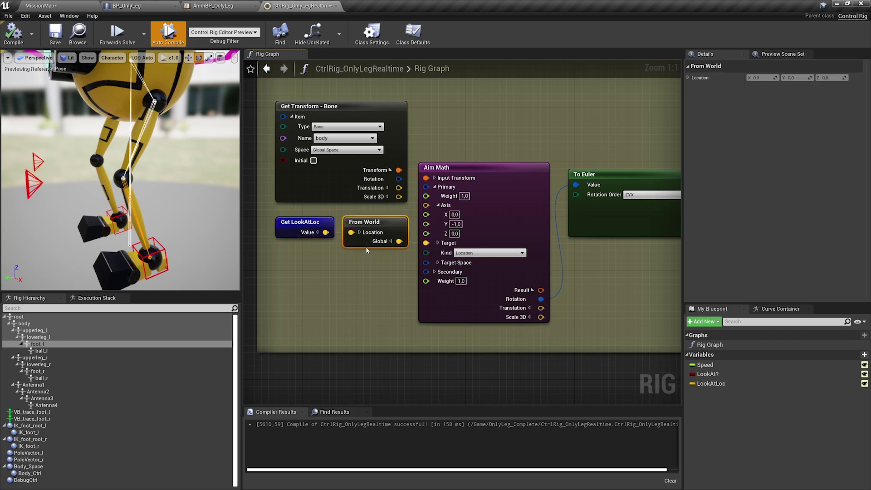
pyautogui.click(487, 203)
# - Examine the two Clamp nodes between To Euler and From Euler in Look At logic, and view the whole robot in the preview
pyautogui.moveTo(486, 202); pyautogui.dragTo(332, 198, button='right')
pyautogui.scroll(-1, 333, 199)
pyautogui.moveTo(517, 179); pyautogui.dragTo(348, 209, button='right')
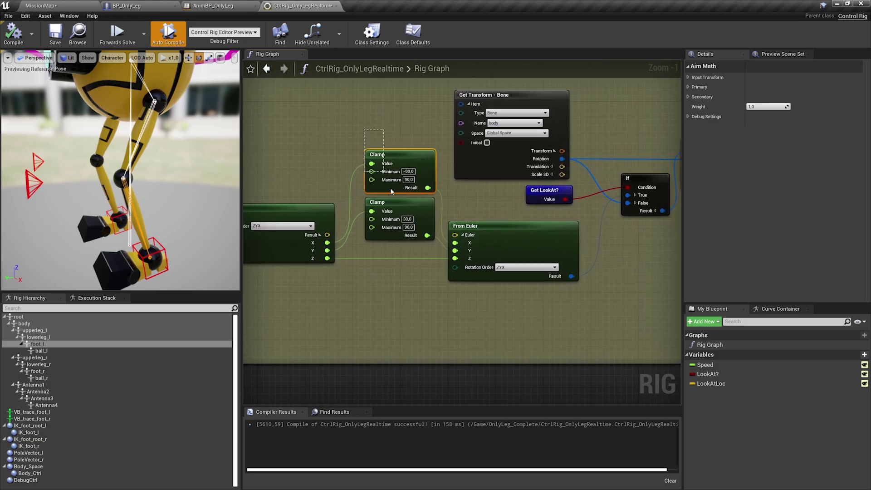
pyautogui.moveTo(392, 191); pyautogui.dragTo(401, 213)
pyautogui.scroll(1, 408, 229)
pyautogui.scroll(-6, 92, 106)
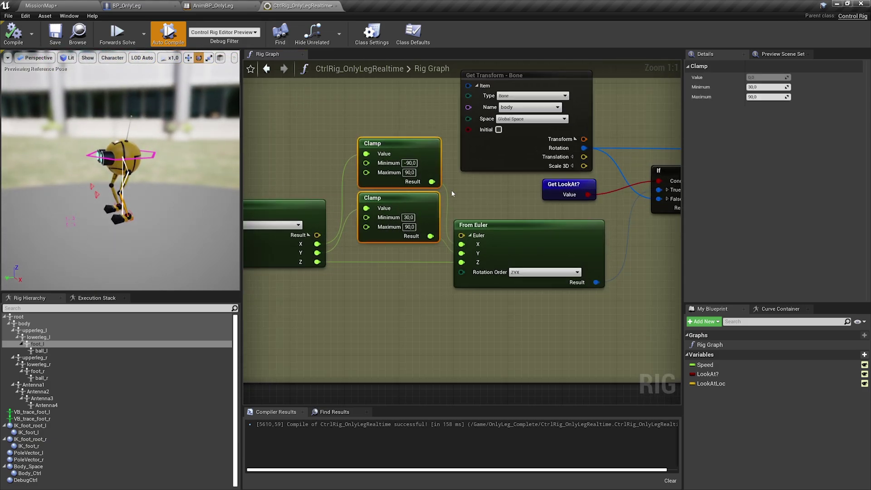
# - Examine how the LookAt? condition and the quaternion Accumulate Lerp node handle the body rotation in Look At logic
pyautogui.click(465, 193)
pyautogui.moveTo(475, 194); pyautogui.dragTo(265, 214, button='right')
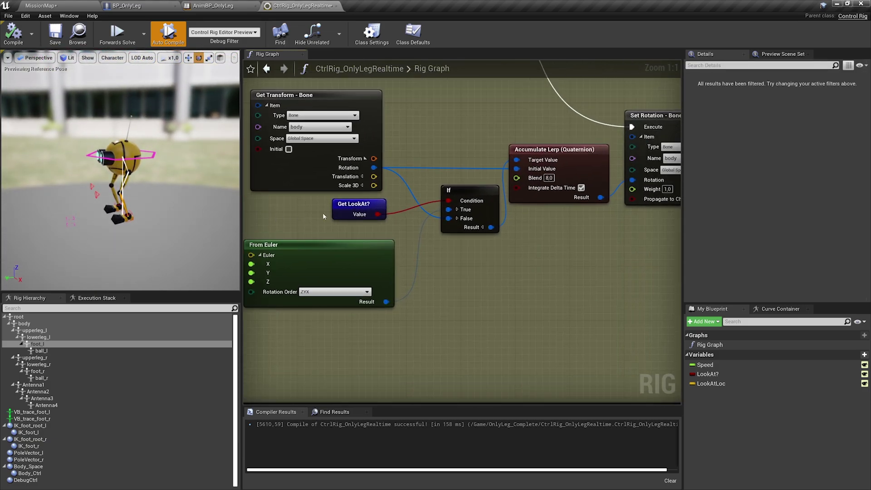
pyautogui.moveTo(544, 214); pyautogui.dragTo(400, 266, button='right')
pyautogui.click(423, 203)
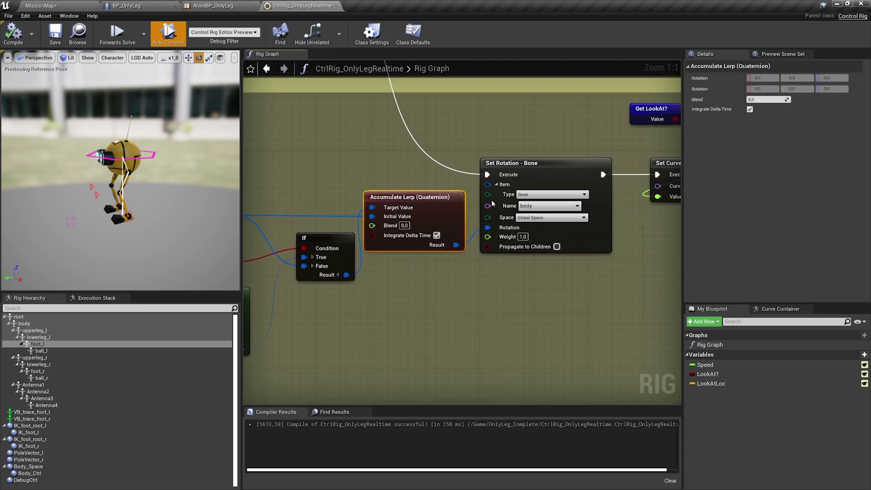
# - Examine the Set Rotation node for the body bone and the LookAt? condition feeding the Mood curve's Set Curve Value node
pyautogui.moveTo(524, 182); pyautogui.dragTo(390, 182, button='right')
pyautogui.click(391, 181)
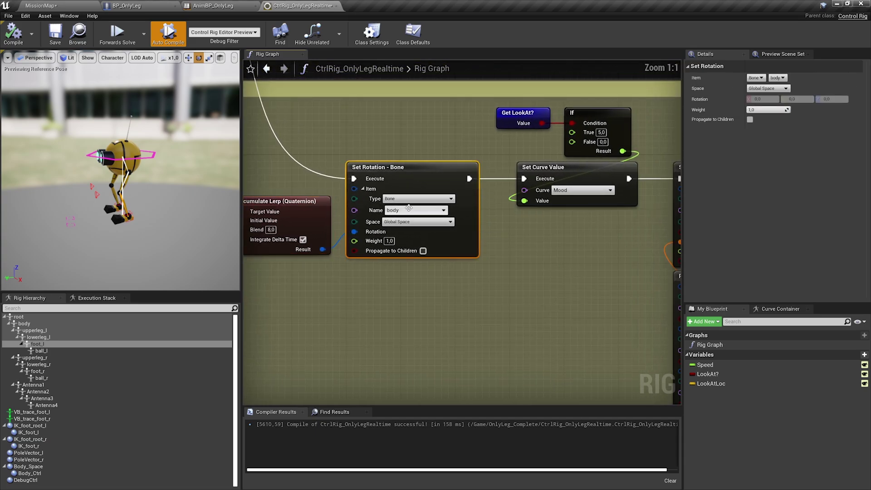
pyautogui.moveTo(490, 212); pyautogui.dragTo(482, 265, button='right')
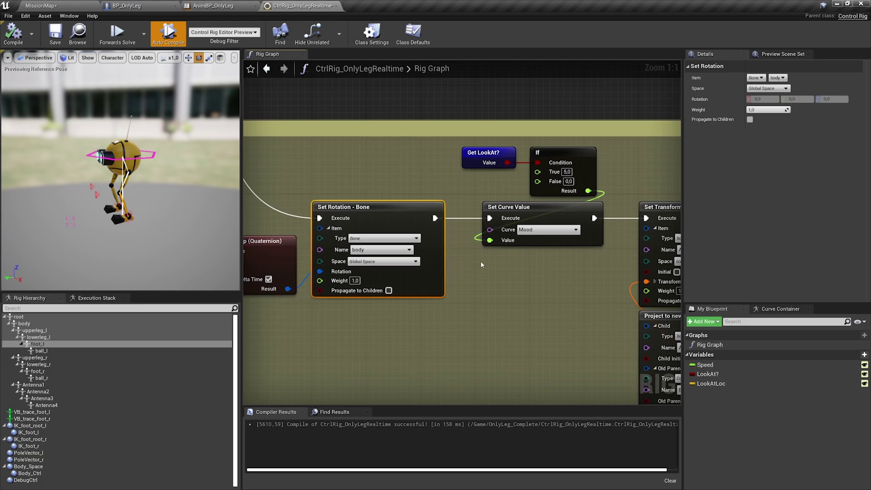
pyautogui.click(484, 157)
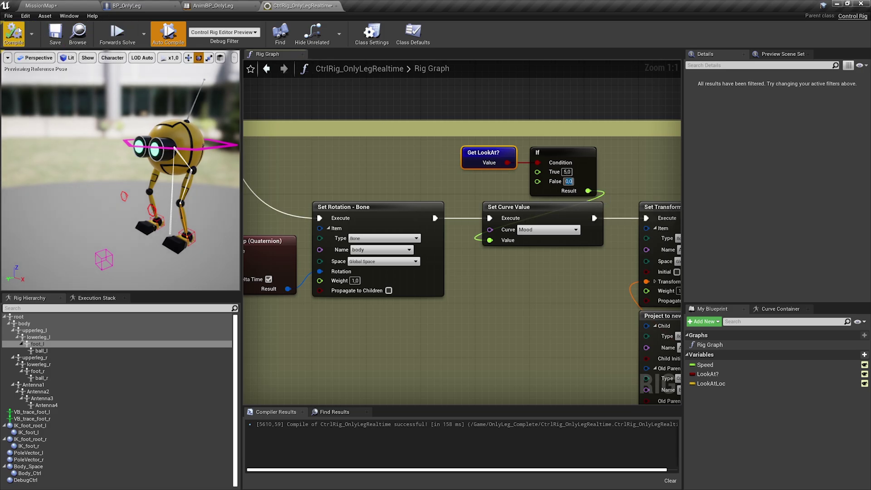
# - Play-test the MissionMap level by walking the OnlyLeg robot around the environment to the flower, and stop the session
pyautogui.click(59, 5)
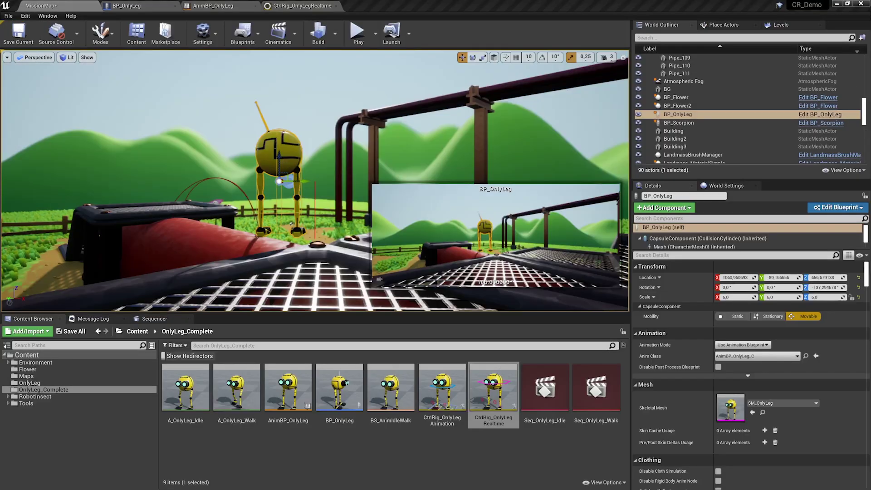
pyautogui.click(361, 34)
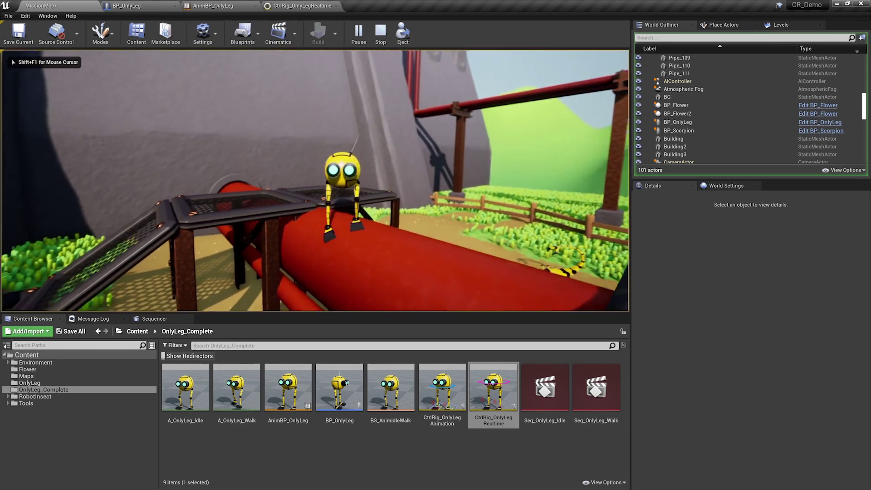
pyautogui.press('d')
pyautogui.press('s')
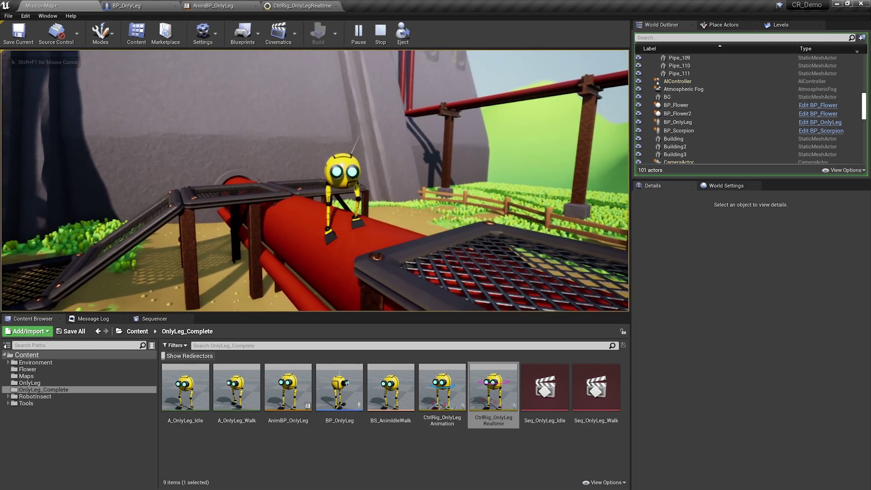
pyautogui.press('d')
pyautogui.press('s')
pyautogui.press('d')
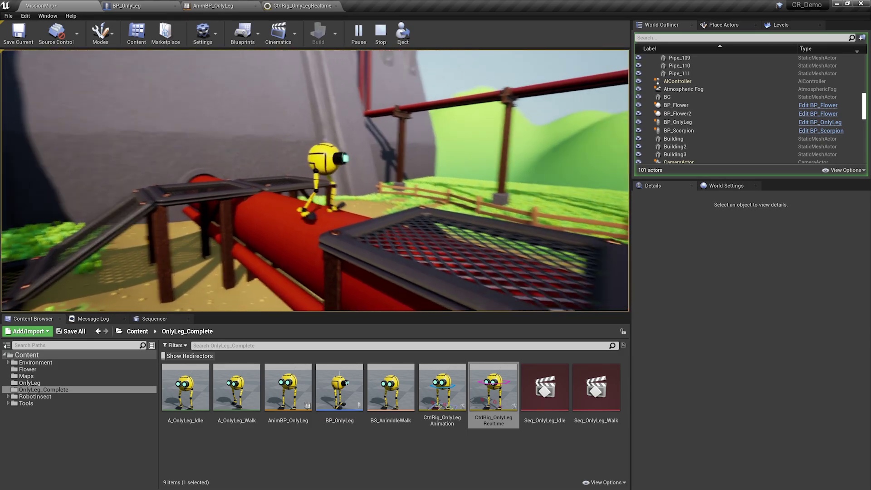
pyautogui.press('w')
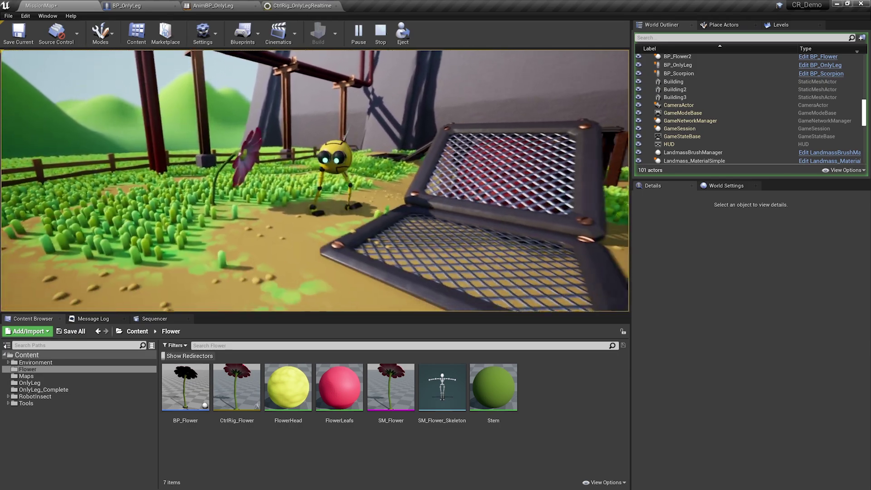
pyautogui.press('Escape')
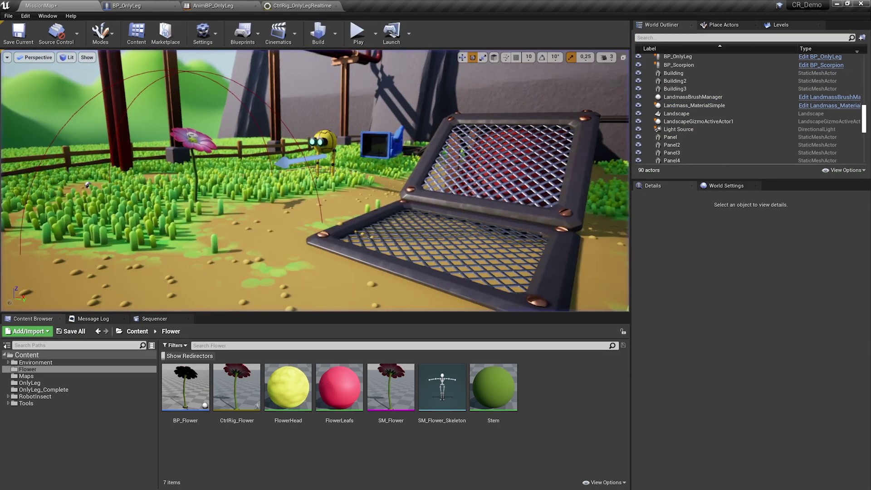
# - Open the BP_Flower blueprint and examine its ControlRig component and the flower model in the viewport
pyautogui.doubleClick(191, 388)
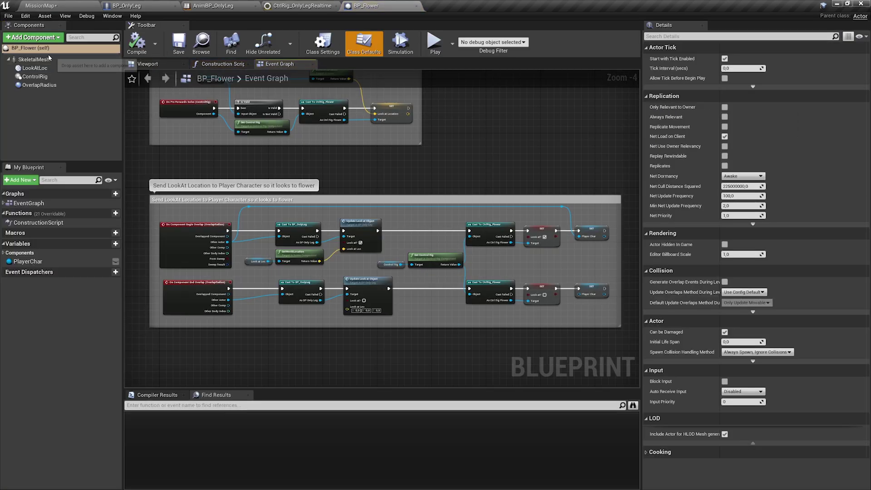
pyautogui.click(36, 76)
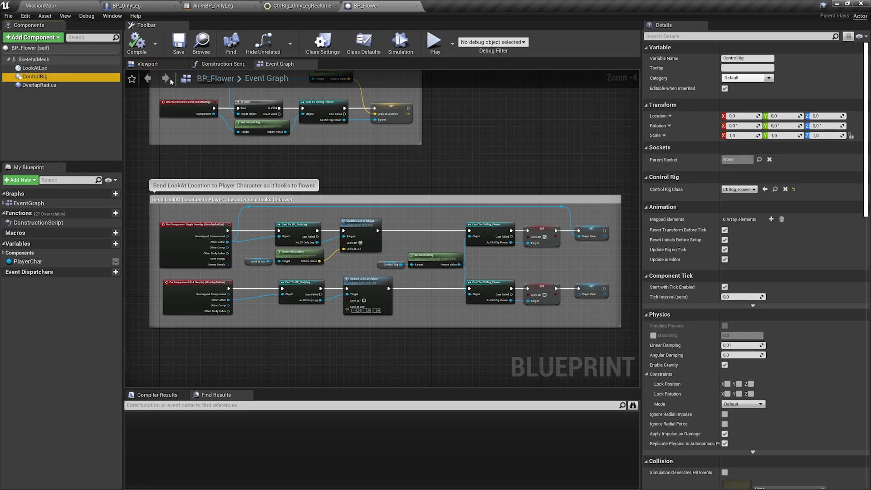
pyautogui.click(146, 67)
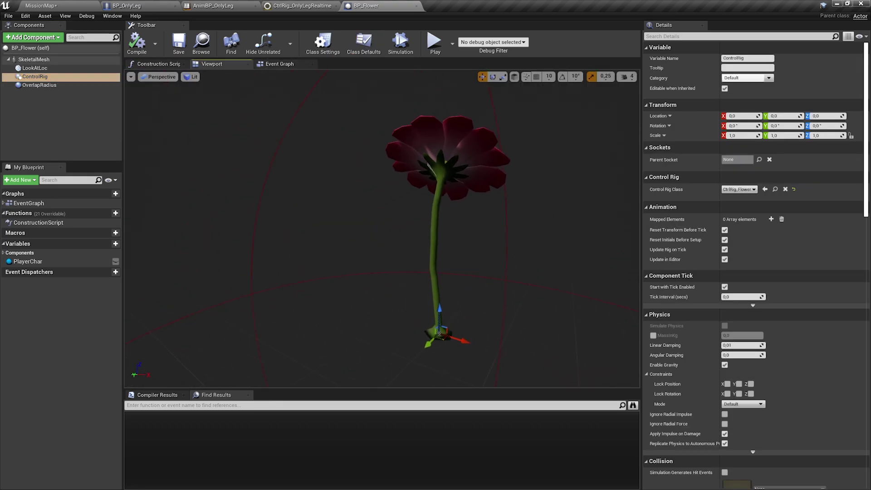
pyautogui.moveTo(305, 131)
pyautogui.mouseDown(button='right')
pyautogui.moveTo(354, 136)
pyautogui.moveTo(327, 141)
pyautogui.moveTo(306, 131)
pyautogui.mouseUp(button='right')
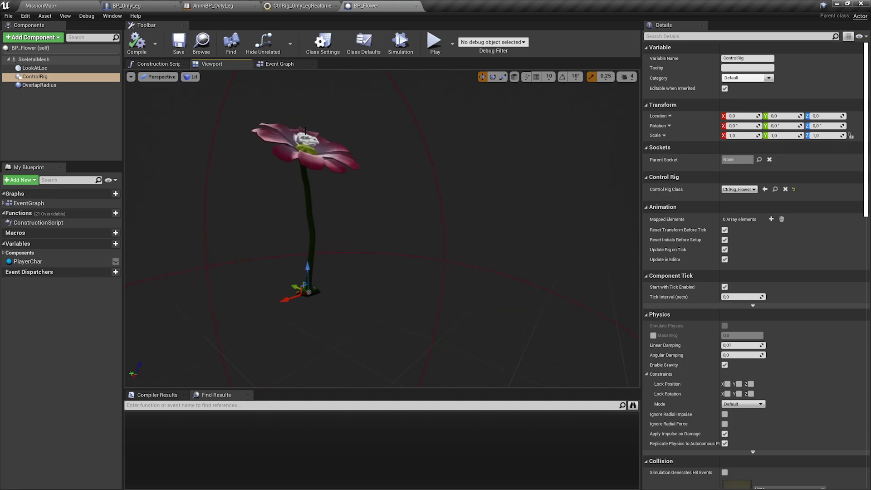
# - Examine how BP_Flower's Construction Script uses Add Mapped Skeletal Mesh to map the skeletal mesh to the ControlRig component
pyautogui.click(156, 65)
pyautogui.moveTo(163, 116); pyautogui.dragTo(241, 115, button='right')
pyautogui.moveTo(227, 130); pyautogui.dragTo(393, 207)
pyautogui.moveTo(361, 208); pyautogui.dragTo(283, 232, button='right')
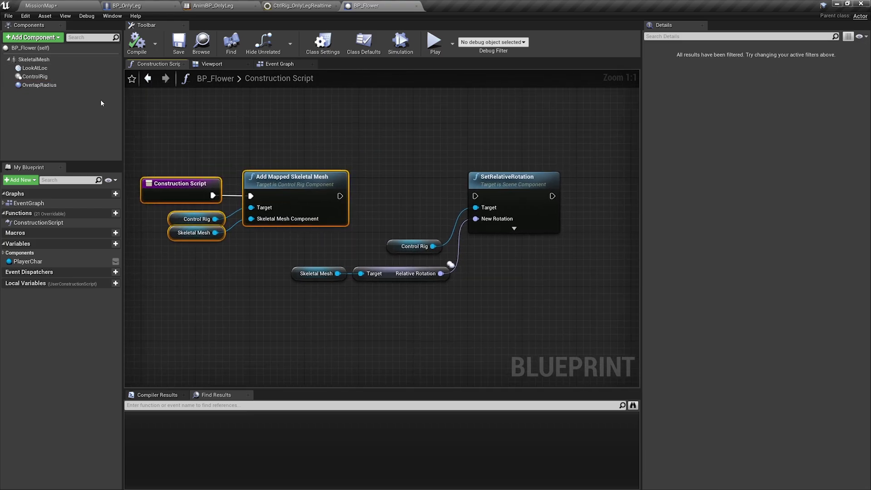
pyautogui.click(59, 77)
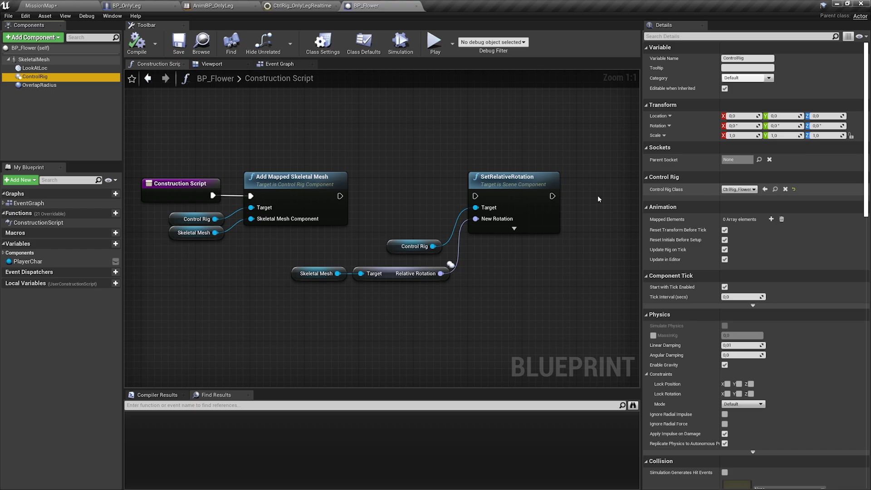
# - Examine the SetRelativeRotation node and the Skeletal Mesh relative rotation that feeds it for the Control Rig
pyautogui.moveTo(393, 136); pyautogui.dragTo(345, 145, button='right')
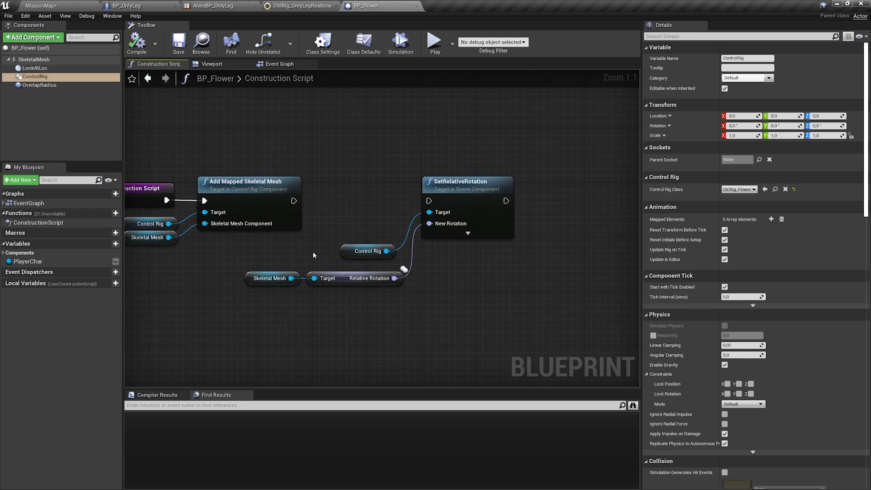
pyautogui.click(270, 279)
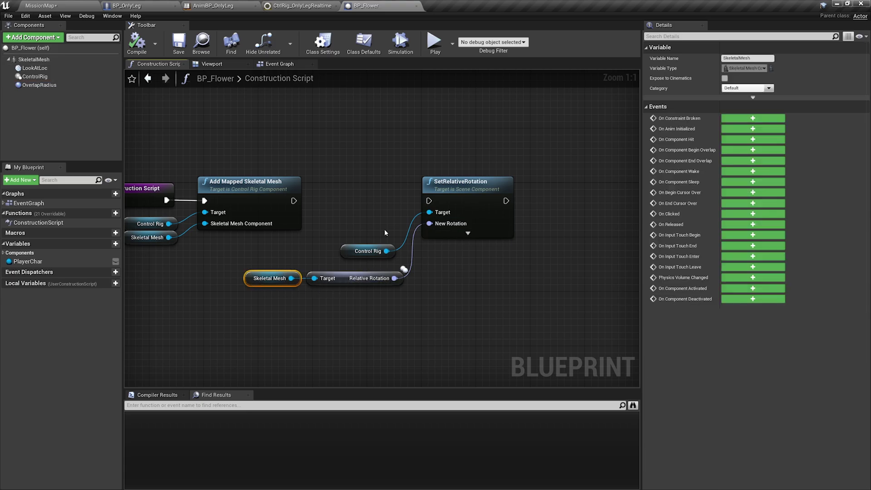
pyautogui.moveTo(366, 230); pyautogui.dragTo(381, 252)
pyautogui.click(473, 199)
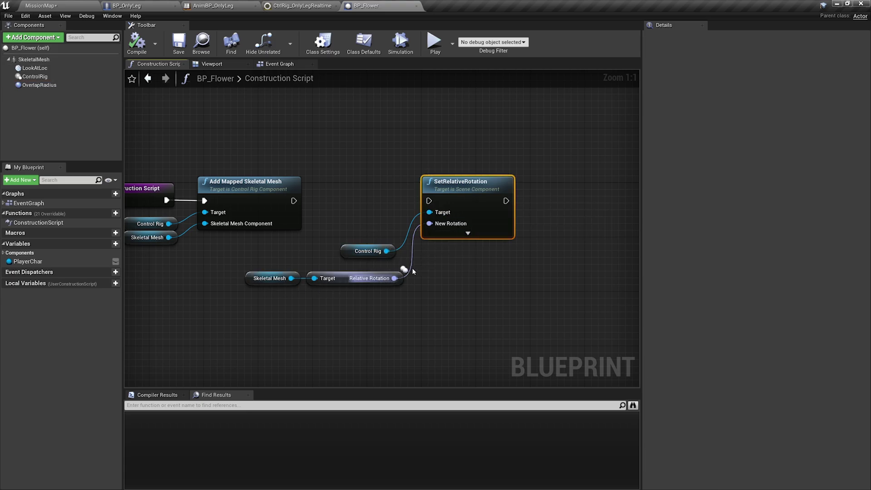
# - Examine the On Pre Forwards Solve event in BP_Flower's Event Graph and the list of events available for the ControlRig component
pyautogui.click(279, 65)
pyautogui.moveTo(355, 160); pyautogui.dragTo(467, 255, button='right')
pyautogui.scroll(4, 294, 224)
pyautogui.moveTo(291, 223); pyautogui.dragTo(314, 264, button='right')
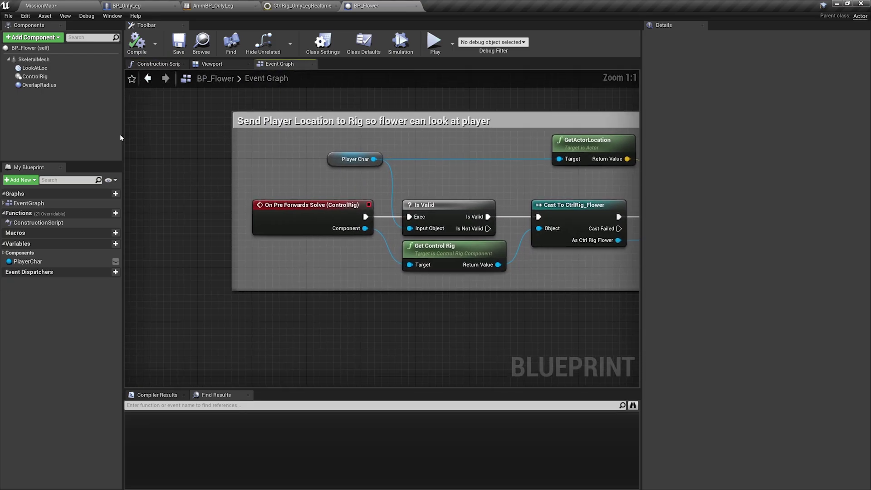
pyautogui.rightClick(59, 76)
pyautogui.moveTo(102, 87)
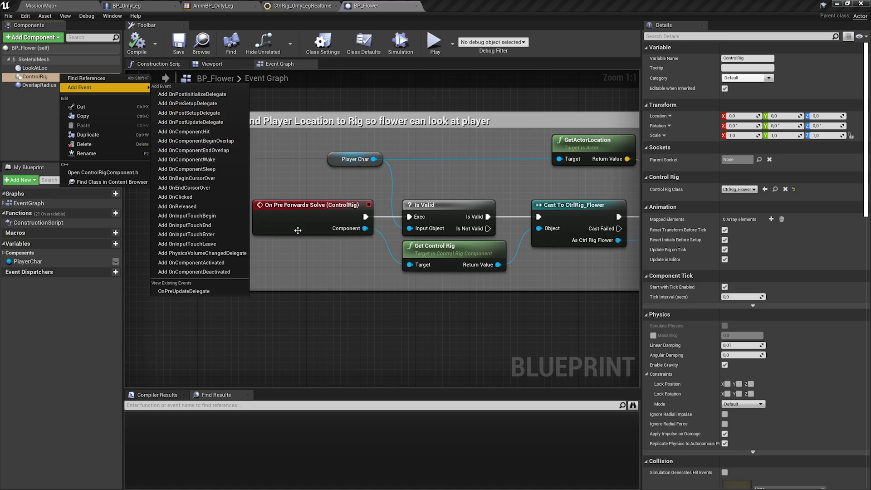
pyautogui.click(282, 215)
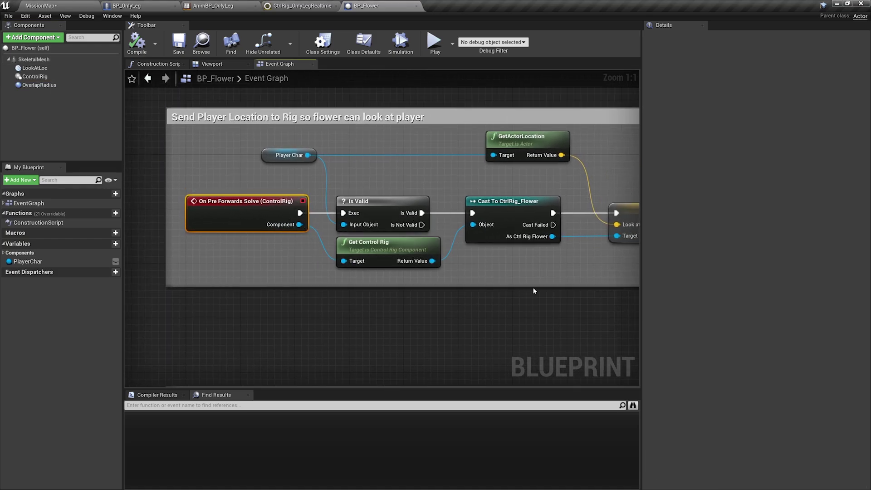
# - Examine how Player Char's actor location is passed through Cast To CtrlRig_Flower into the Look at Location variable
pyautogui.moveTo(548, 286); pyautogui.dragTo(500, 280, button='right')
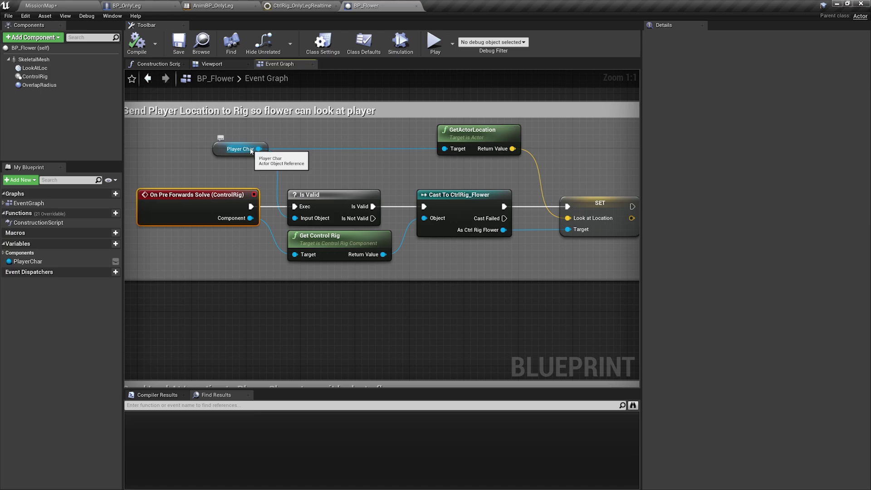
pyautogui.click(221, 149)
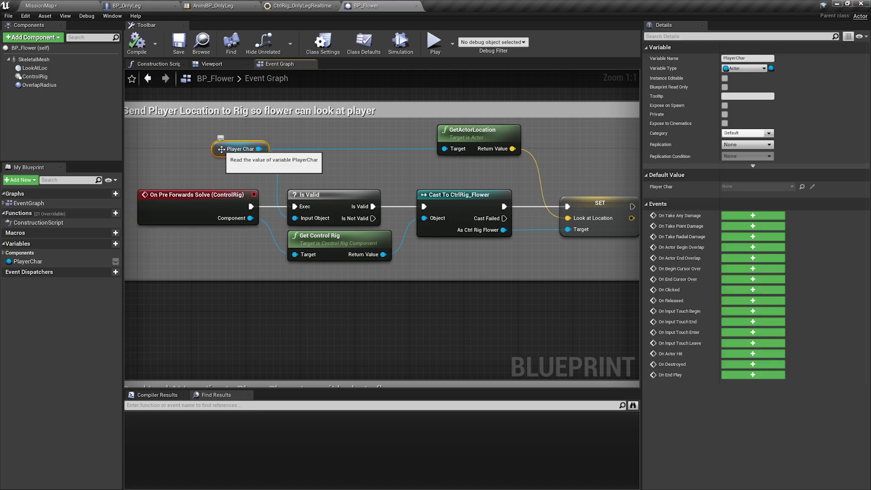
pyautogui.moveTo(379, 186); pyautogui.dragTo(253, 196, button='right')
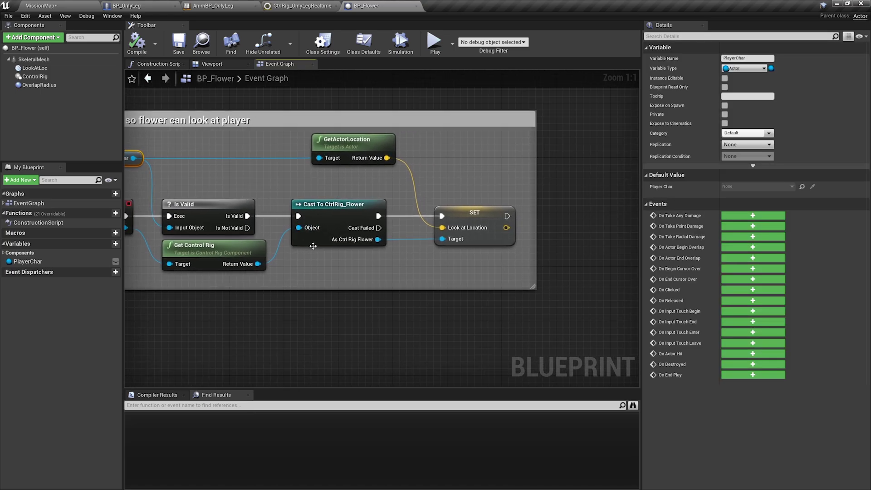
pyautogui.click(325, 224)
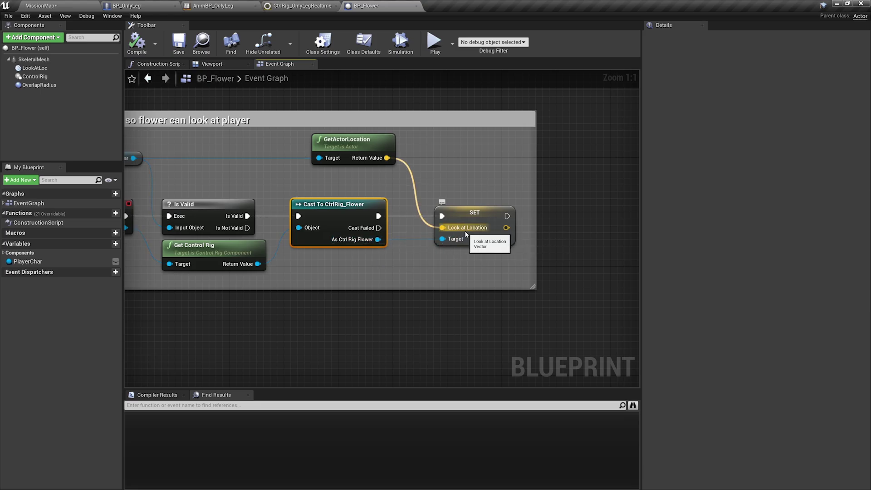
# - Examine the OverlapRadius Begin Overlap event, its Cast To BP_OnlyLeg and the Update Look at Object call
pyautogui.scroll(-3, 467, 232)
pyautogui.moveTo(443, 294); pyautogui.dragTo(482, 71, button='right')
pyautogui.scroll(3, 248, 160)
pyautogui.click(245, 167)
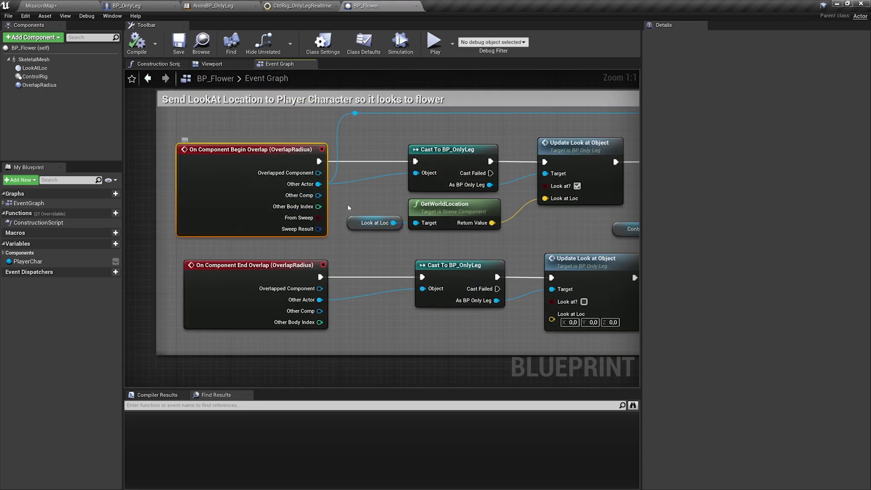
pyautogui.moveTo(340, 159); pyautogui.dragTo(277, 156, button='right')
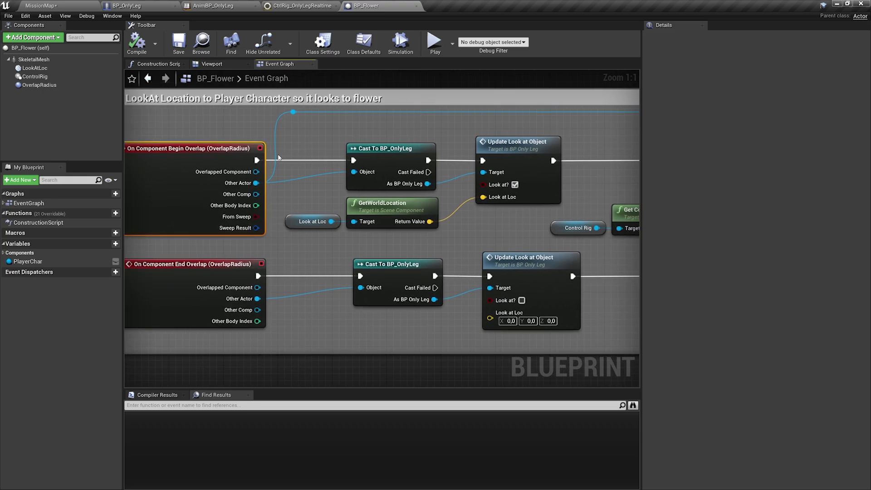
pyautogui.click(377, 157)
pyautogui.moveTo(518, 160); pyautogui.dragTo(378, 170, button='right')
pyautogui.click(378, 169)
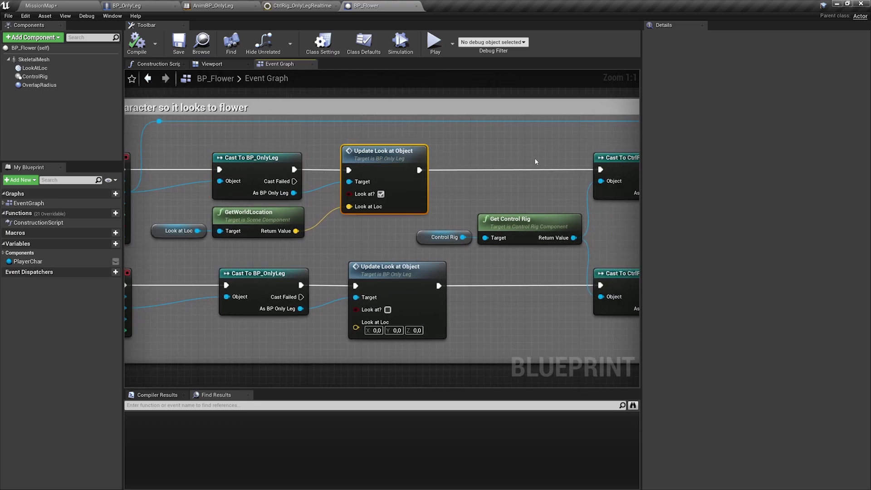
# - Examine how the overlap logic casts to CtrlRig_Flower and sets the Look at? and Player Char variables
pyautogui.moveTo(568, 152); pyautogui.dragTo(315, 144, button='right')
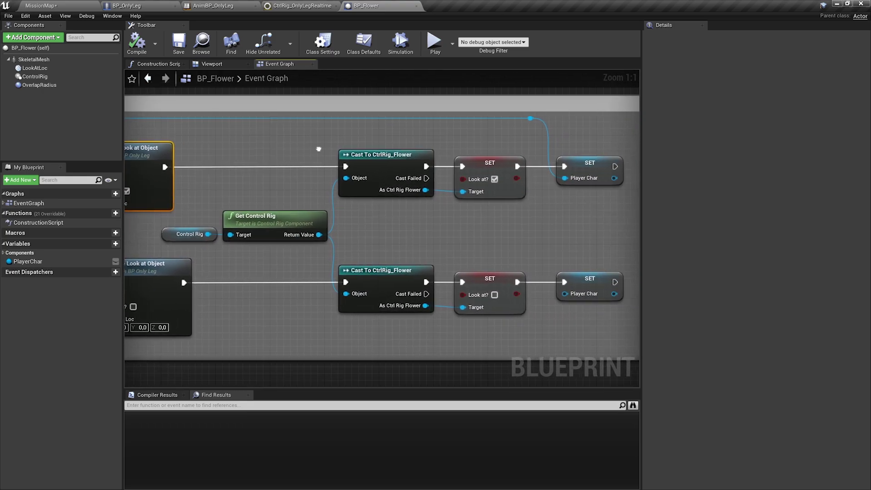
pyautogui.moveTo(399, 164); pyautogui.dragTo(302, 162, button='right')
pyautogui.click(301, 160)
pyautogui.click(387, 162)
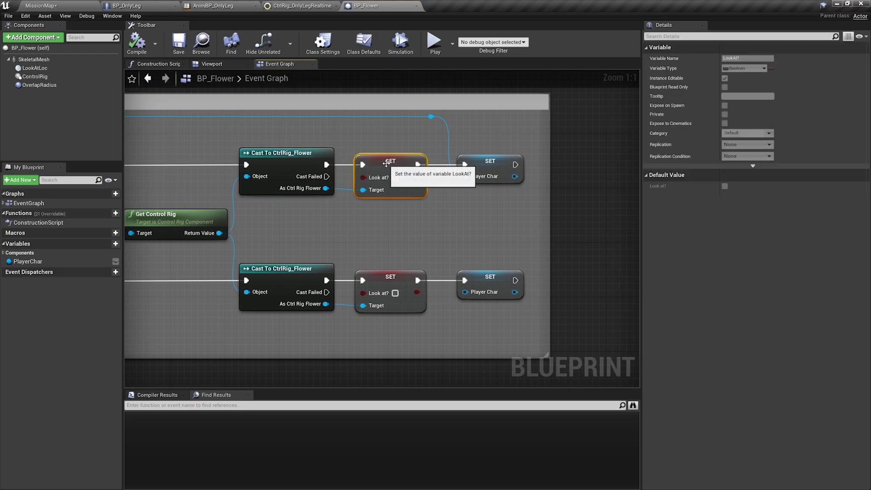
pyautogui.click(488, 168)
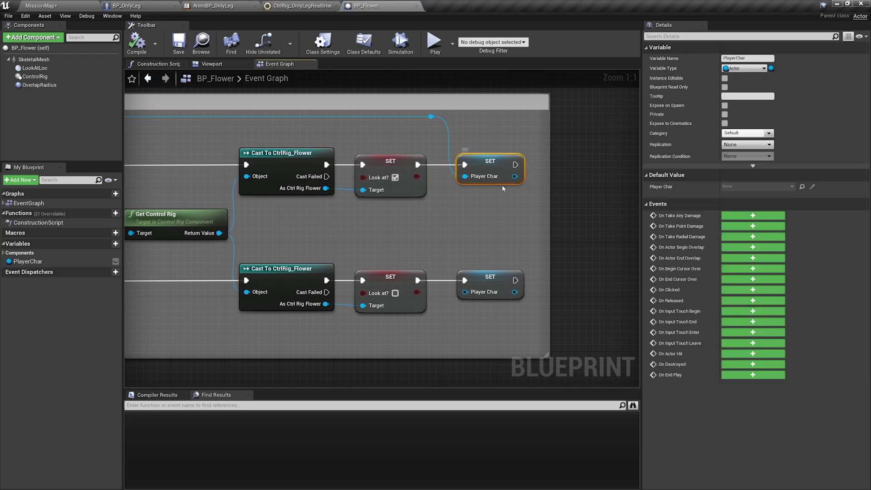
# - Review the Send Player Location to Rig group again, from the Player Char reference to the Look at Location setter
pyautogui.scroll(-4, 488, 170)
pyautogui.moveTo(450, 231); pyautogui.dragTo(543, 333, button='right')
pyautogui.scroll(3, 309, 213)
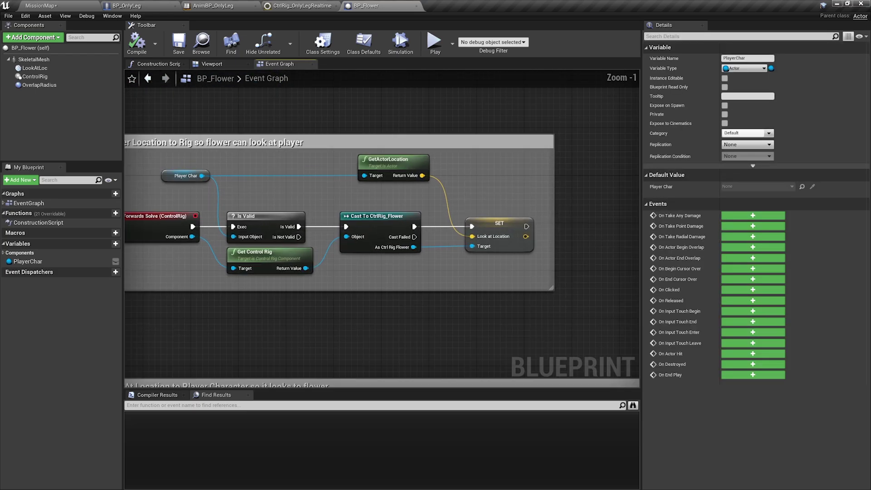
pyautogui.moveTo(175, 168); pyautogui.dragTo(279, 177, button='right')
pyautogui.moveTo(521, 221); pyautogui.dragTo(442, 211, button='right')
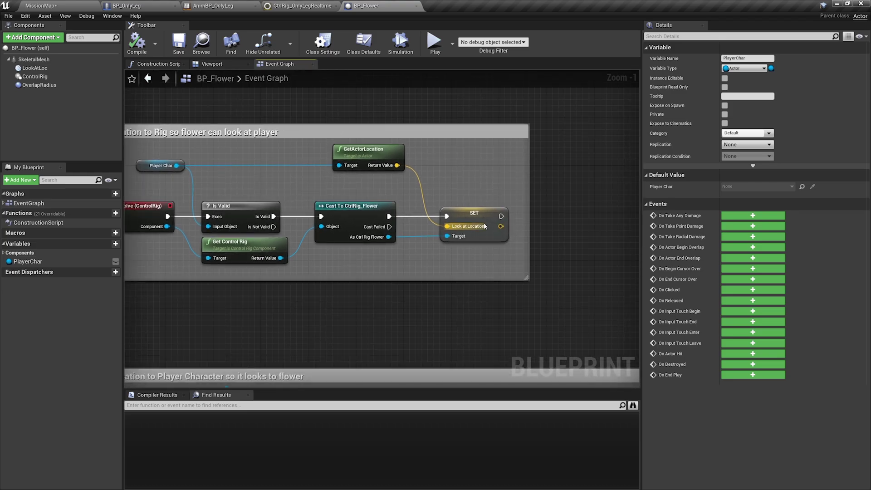
pyautogui.moveTo(521, 217); pyautogui.dragTo(511, 215, button='right')
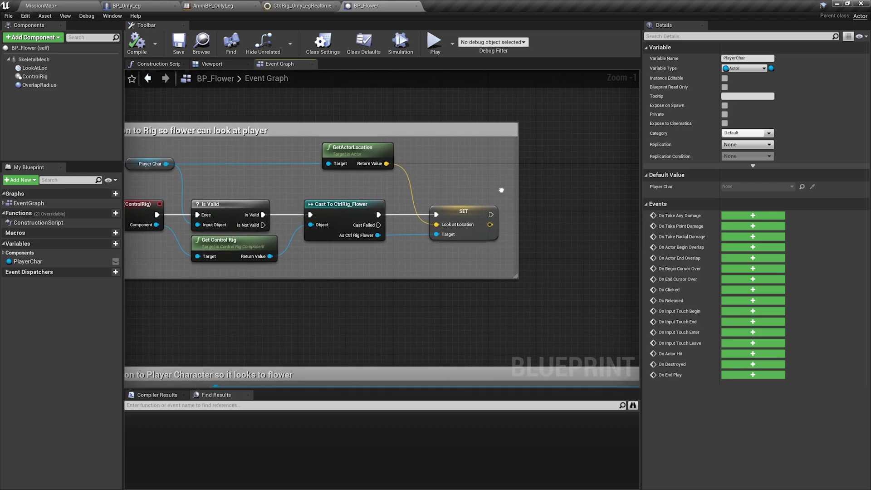
# - Locate the ControlRig component's CtrlRig_Flower asset, open it and bring its whole Rig Graph into view
pyautogui.click(37, 76)
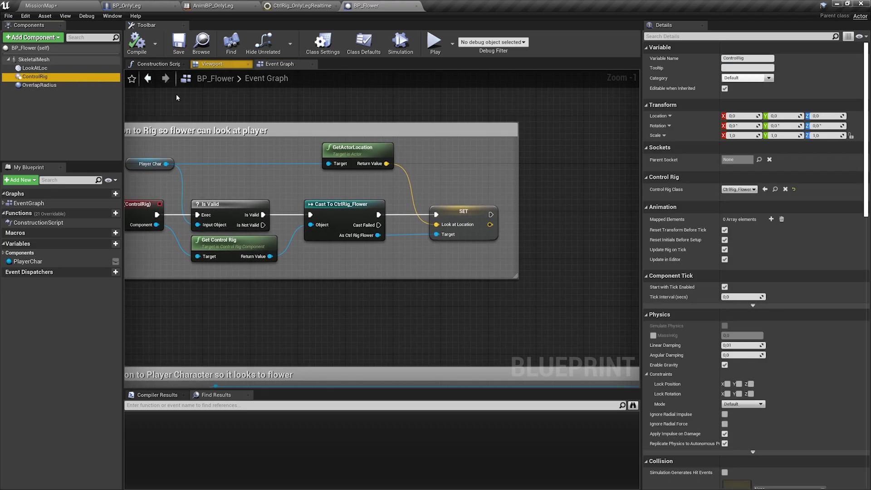
pyautogui.click(775, 189)
pyautogui.doubleClick(228, 417)
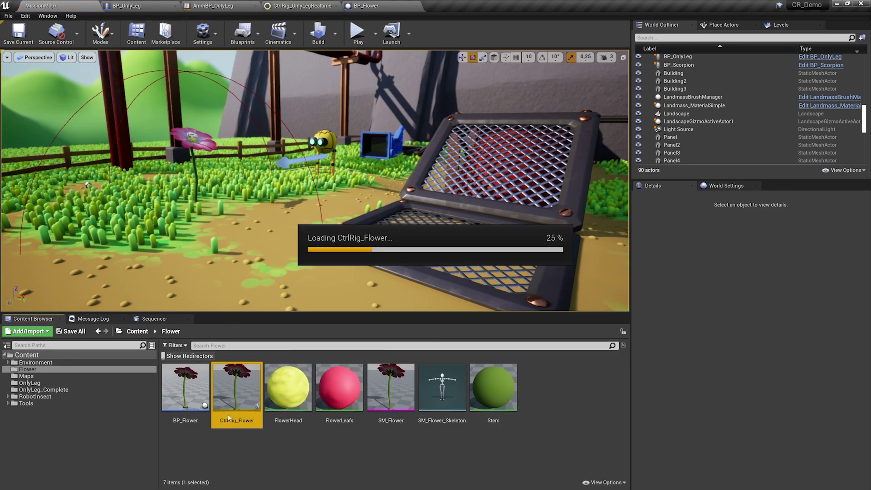
pyautogui.scroll(-5, 302, 194)
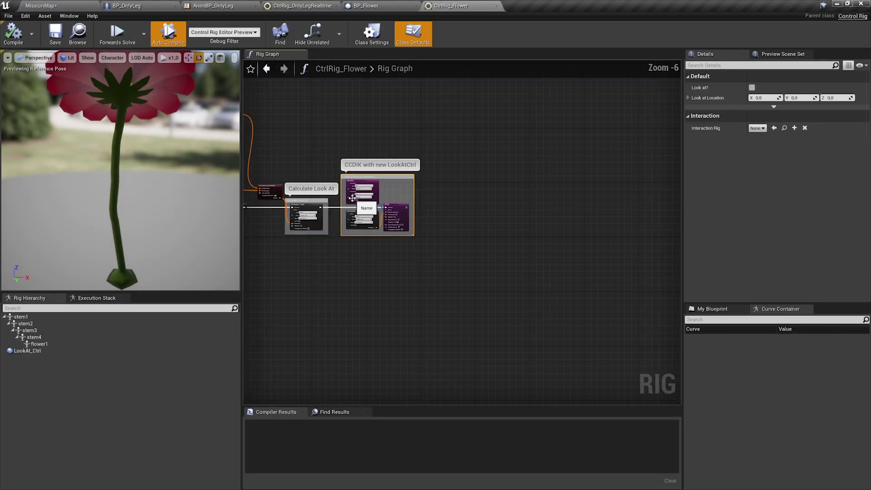
pyautogui.moveTo(323, 192); pyautogui.dragTo(498, 226, button='right')
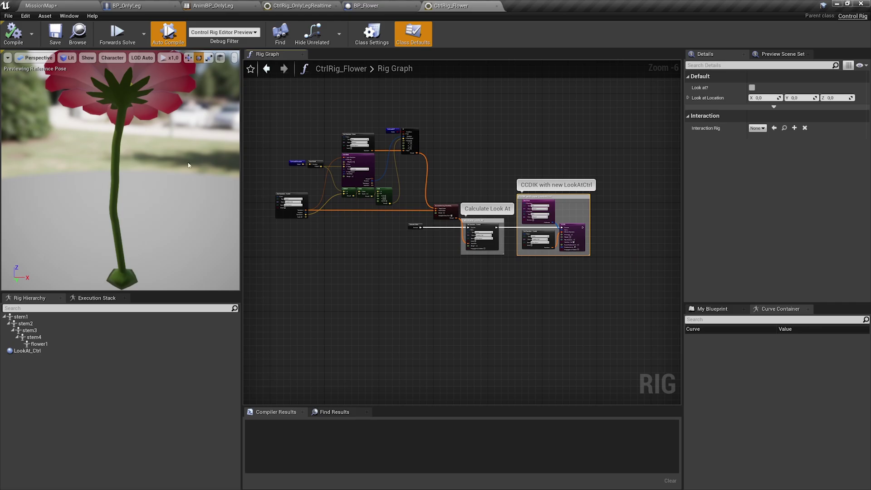
# - Examine the flower's bone chain from stem1 to flower1 and its LookAt_Ctrl control in the preview and hierarchy
pyautogui.moveTo(188, 165); pyautogui.dragTo(59, 170, button='right')
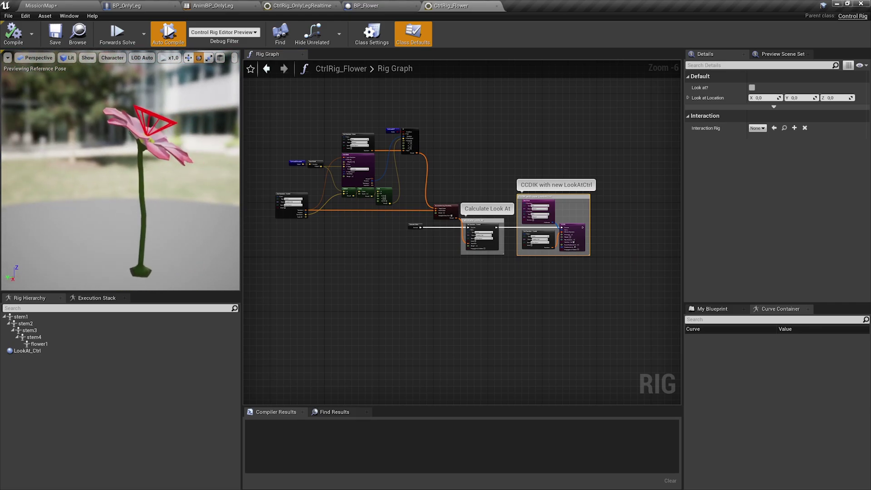
pyautogui.click(45, 318)
pyautogui.keyDown('shift'); pyautogui.click(50, 344); pyautogui.keyUp('shift')
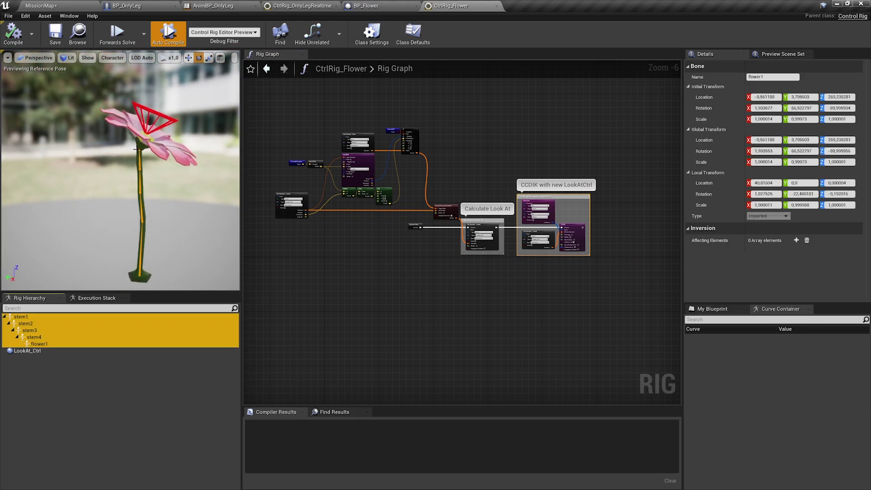
pyautogui.moveTo(157, 168); pyautogui.dragTo(102, 170, button='right')
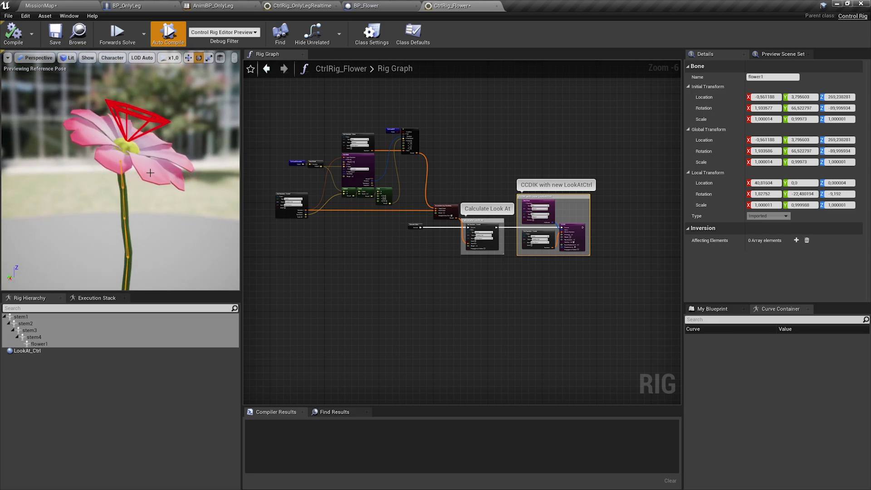
pyautogui.click(48, 350)
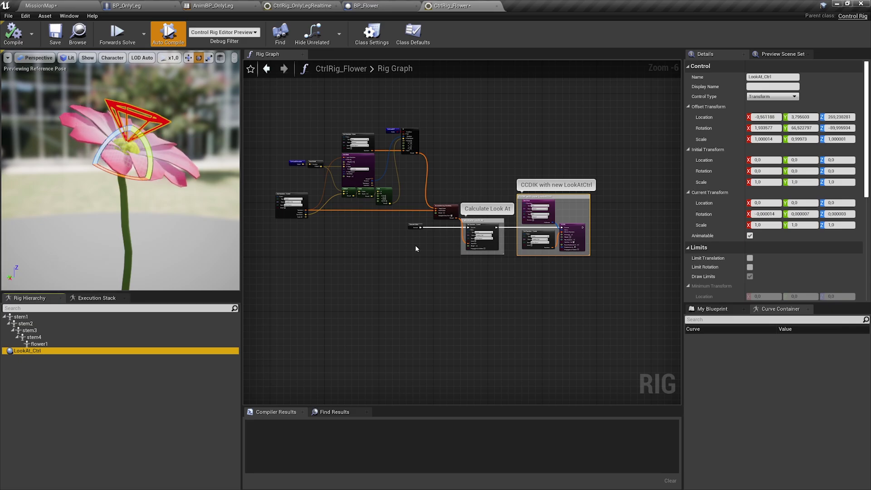
# - Examine how the Get LookAtLocation variable feeds the From World node in the Rig Graph
pyautogui.scroll(3, 416, 245)
pyautogui.moveTo(427, 227); pyautogui.dragTo(437, 290, button='right')
pyautogui.scroll(3, 346, 223)
pyautogui.click(299, 173)
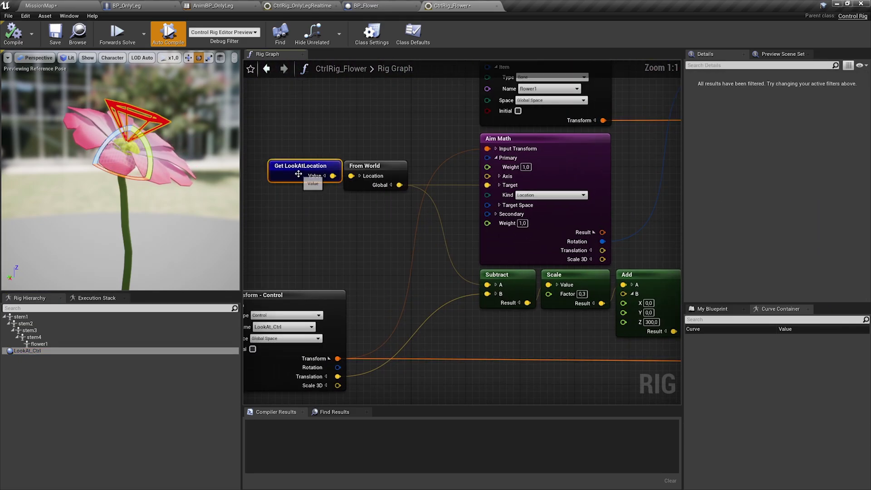
pyautogui.moveTo(331, 211); pyautogui.dragTo(319, 228, button='right')
pyautogui.click(368, 200)
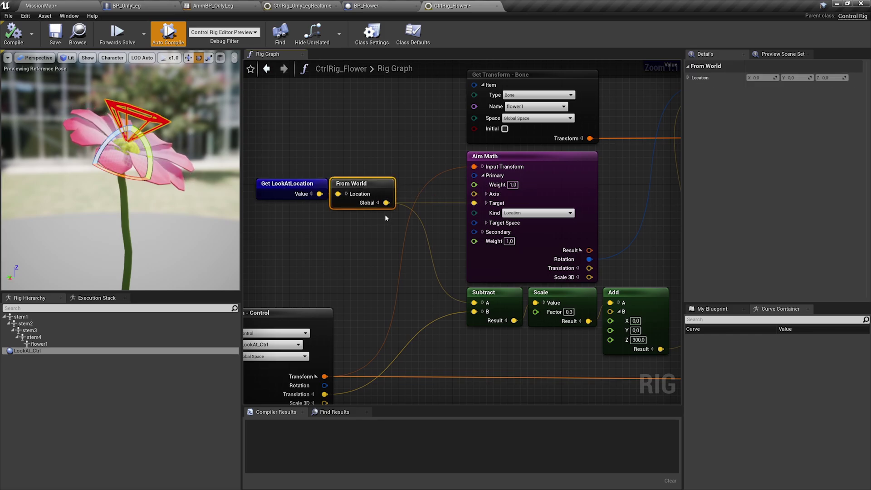
# - Review the Aim Math node and the If node that takes its rotation with the LookAt? condition
pyautogui.click(546, 180)
pyautogui.moveTo(548, 181); pyautogui.dragTo(447, 173, button='right')
pyautogui.moveTo(499, 183); pyautogui.dragTo(465, 217, button='right')
pyautogui.click(544, 141)
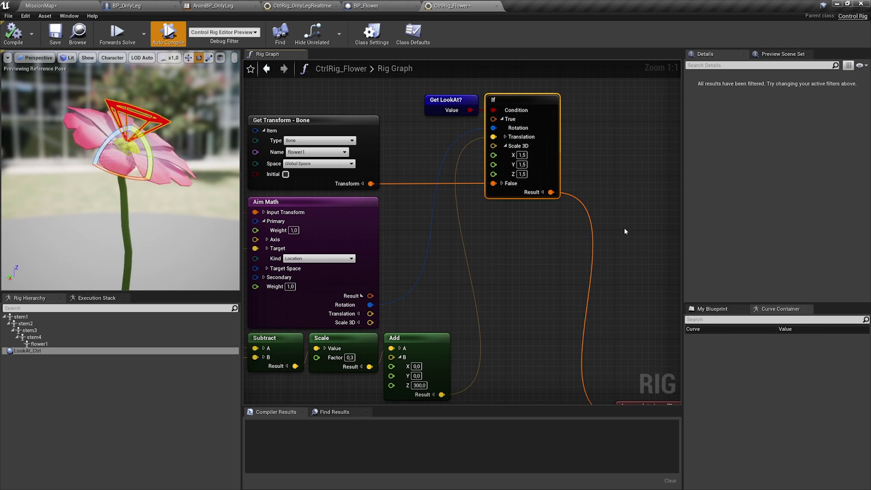
# - Follow the If result through Accumulate Lerp (Transform) to the Set Transform - Control node in the Calculate Look At group
pyautogui.moveTo(630, 239); pyautogui.dragTo(527, 225, button='right')
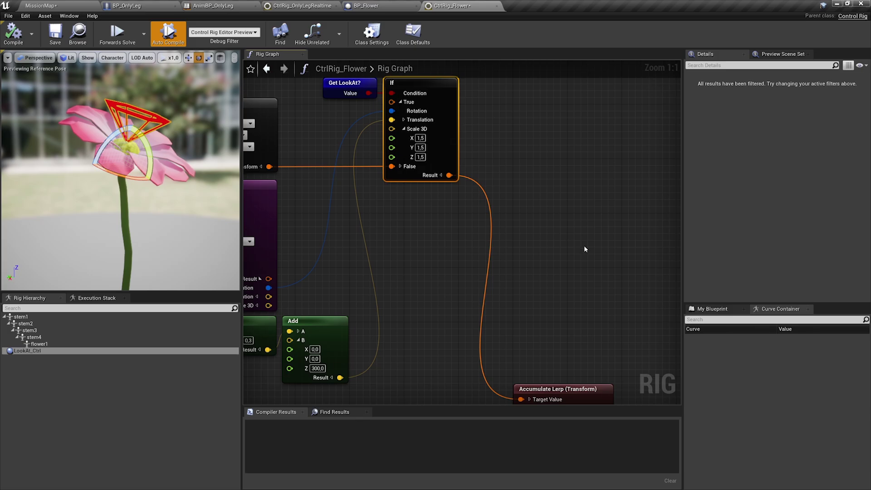
pyautogui.moveTo(584, 282); pyautogui.dragTo(449, 103, button='right')
pyautogui.click(447, 212)
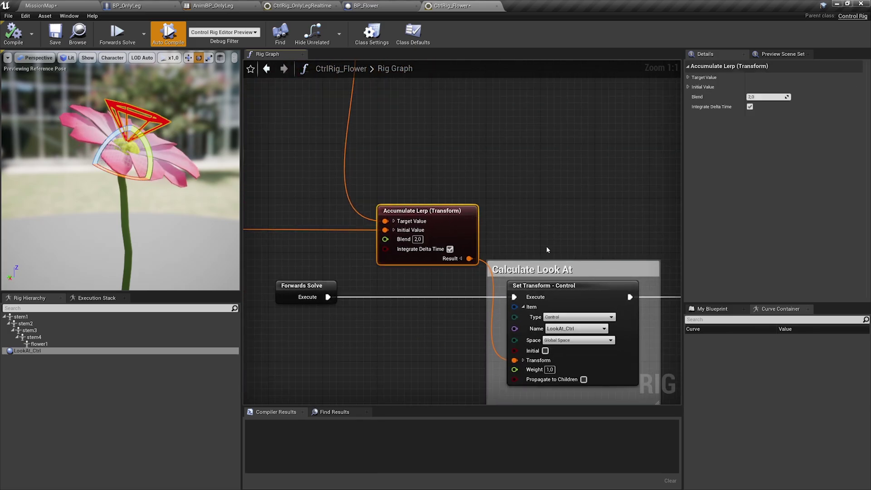
pyautogui.moveTo(546, 250); pyautogui.dragTo(354, 152, button='right')
pyautogui.click(377, 194)
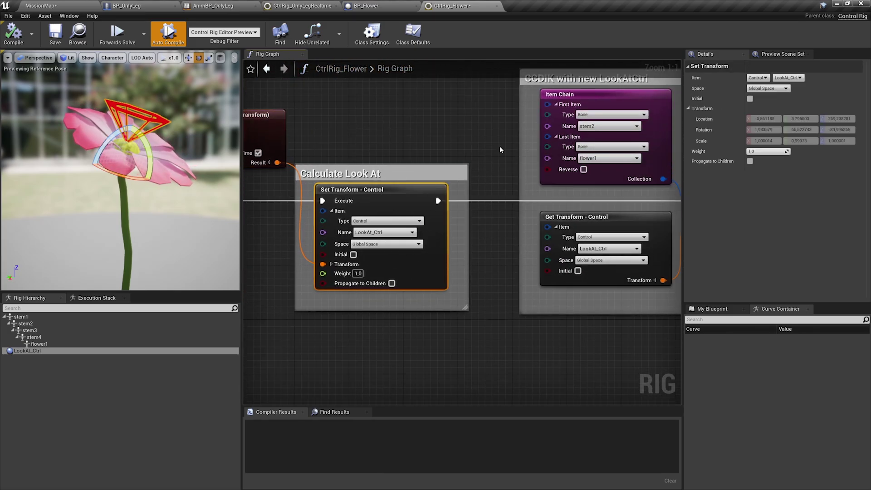
# - Examine the CCDIK with new LookAtCtrl group, including its Item Chain, the chain's starting bone stem2 and the CCDIK node
pyautogui.moveTo(500, 150); pyautogui.dragTo(249, 164, button='right')
pyautogui.click(360, 159)
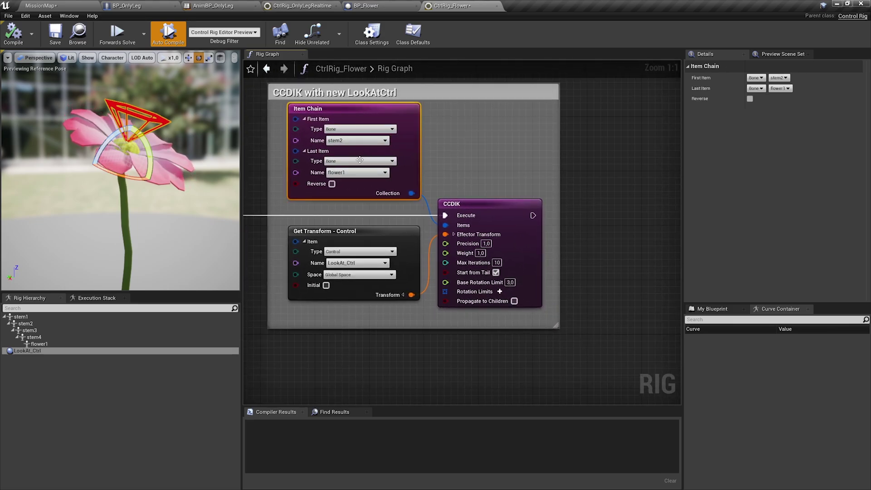
pyautogui.click(45, 324)
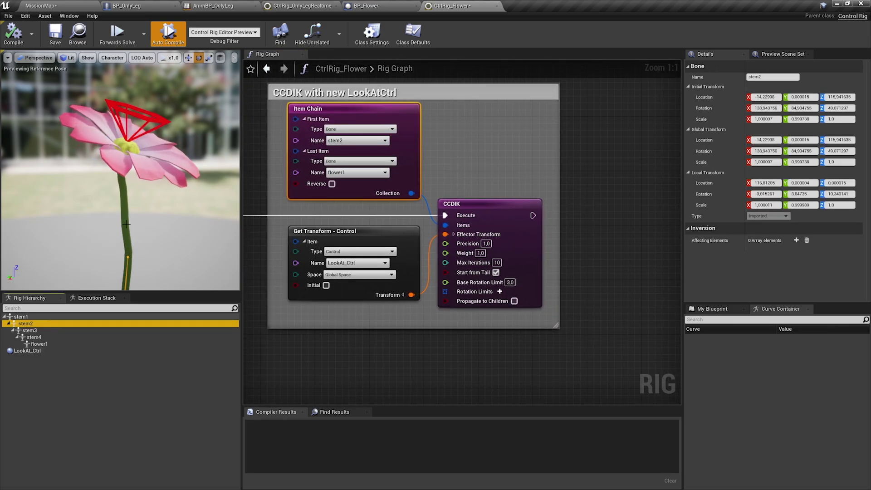
pyautogui.click(498, 202)
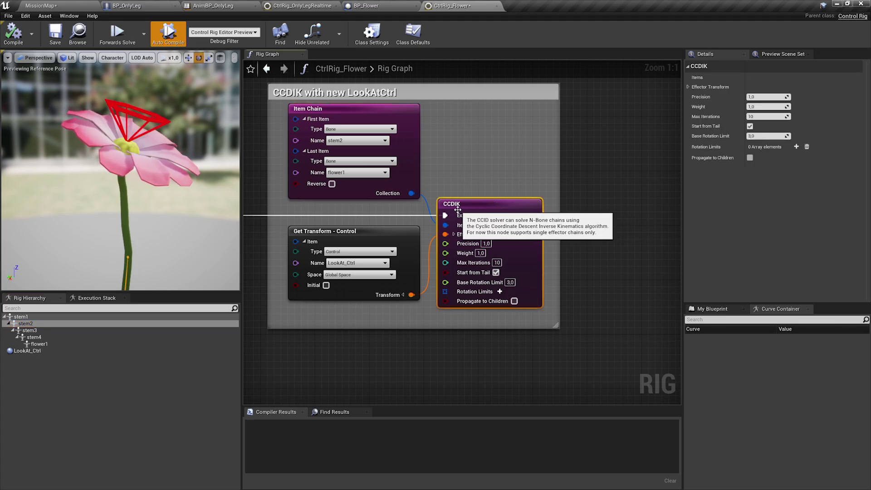
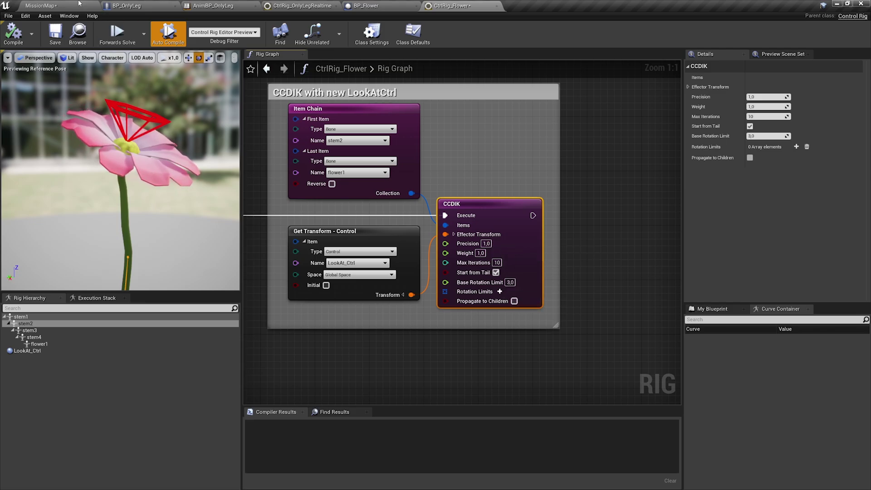
pyautogui.scroll(-5, 358, 170)
pyautogui.moveTo(354, 171); pyautogui.dragTo(474, 186, button='right')
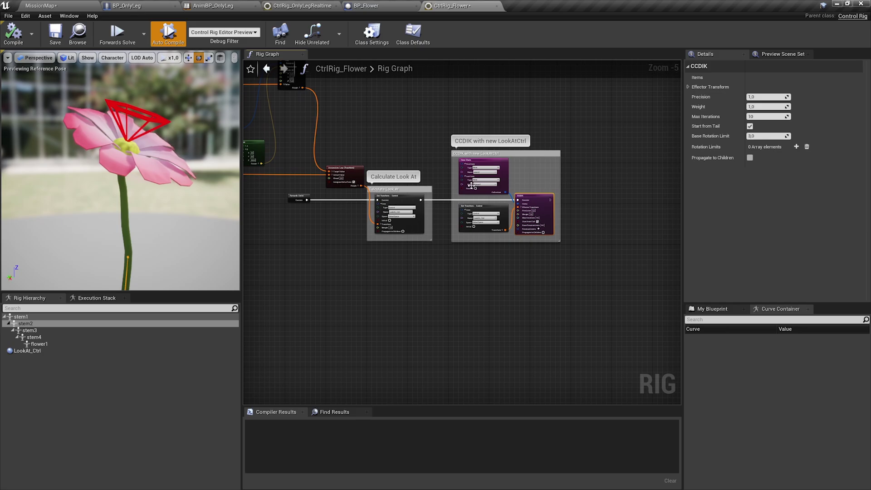
# - Return to the MissionMap level, start playing it and take control of the robot scorpion
pyautogui.click(76, 4)
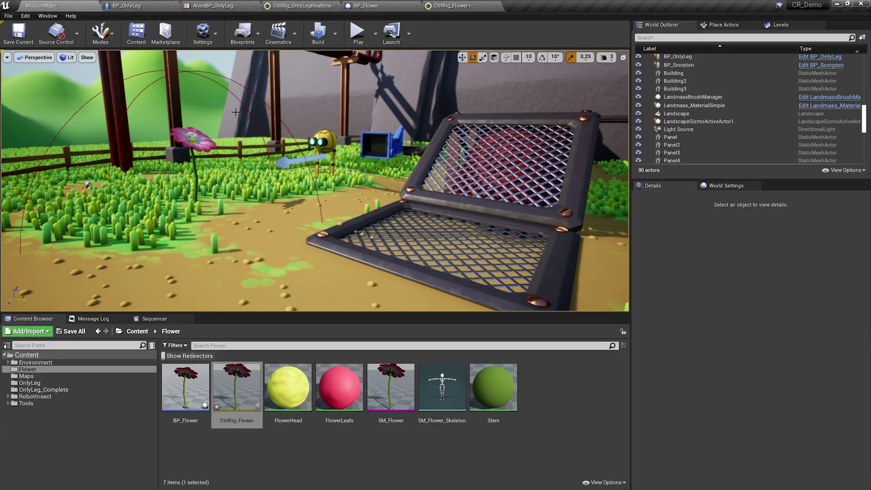
pyautogui.click(349, 34)
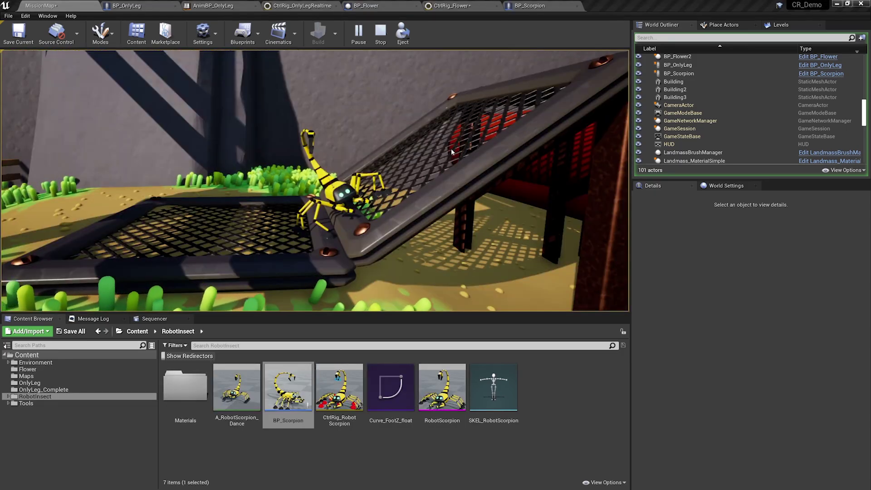
pyautogui.click(452, 152)
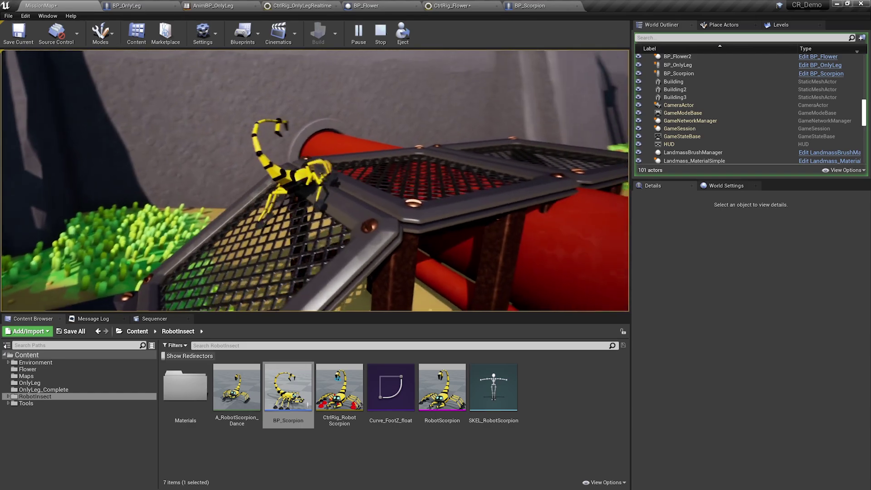
# - Walk the scorpion over the metal grates and along the red pipe to test its leg rig, and stop the play session
pyautogui.press('d')
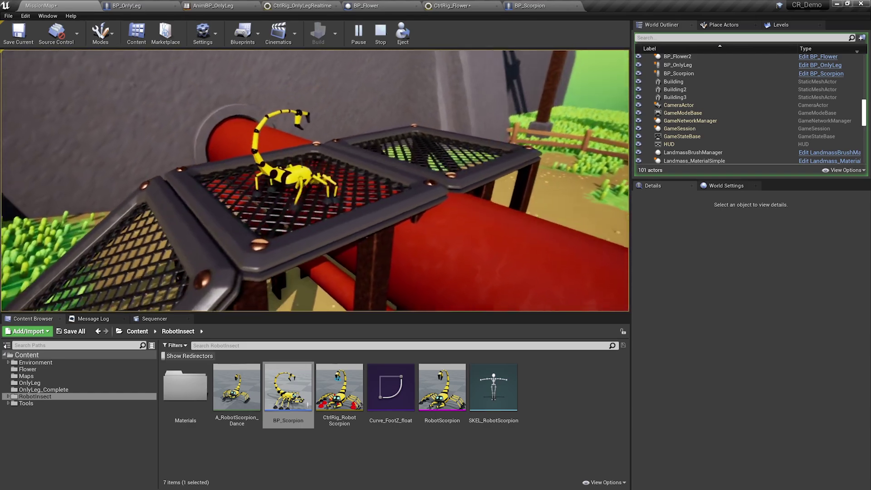
pyautogui.press('d')
pyautogui.press('s')
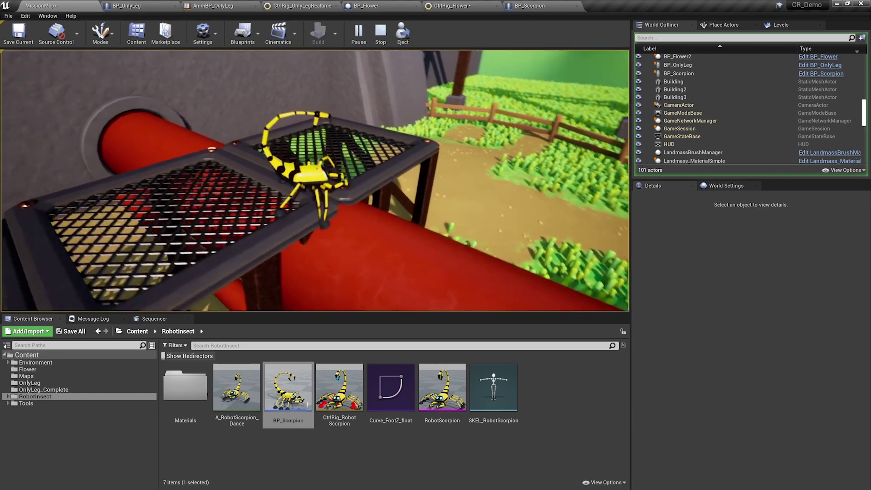
pyautogui.press('s')
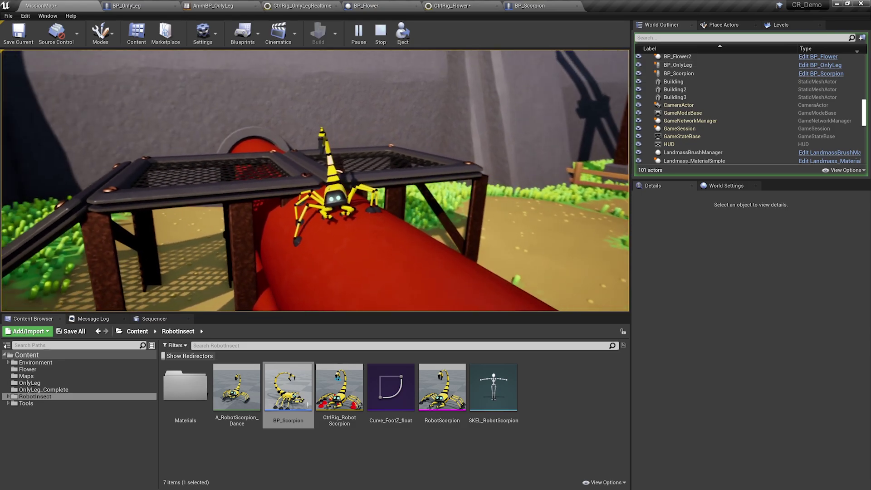
pyautogui.press('a')
pyautogui.press('d')
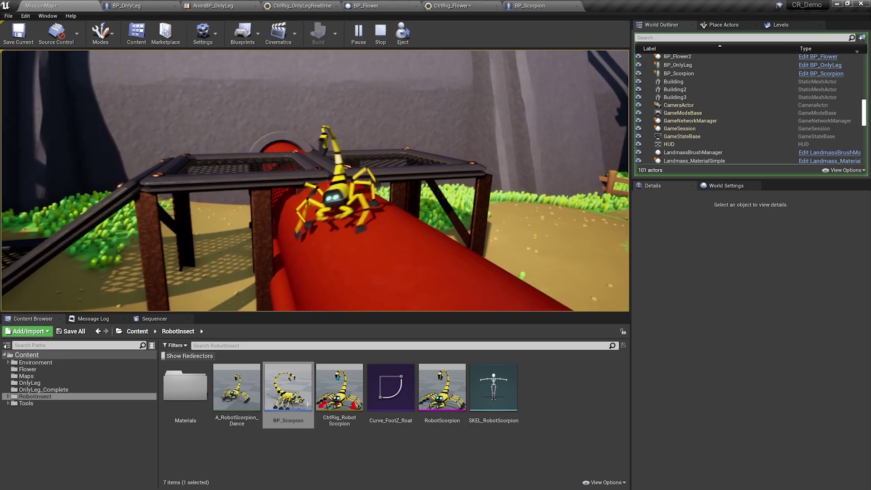
pyautogui.press('s')
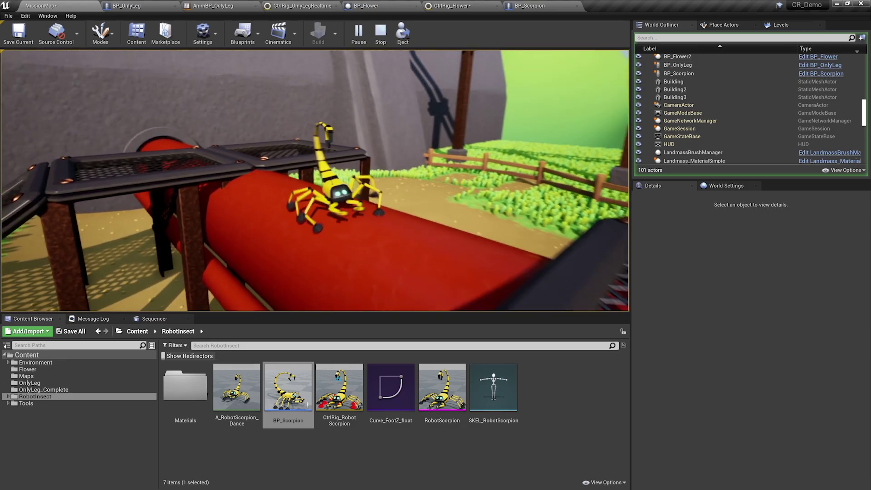
pyautogui.press('d')
pyautogui.hotkey('shift', 'F1')
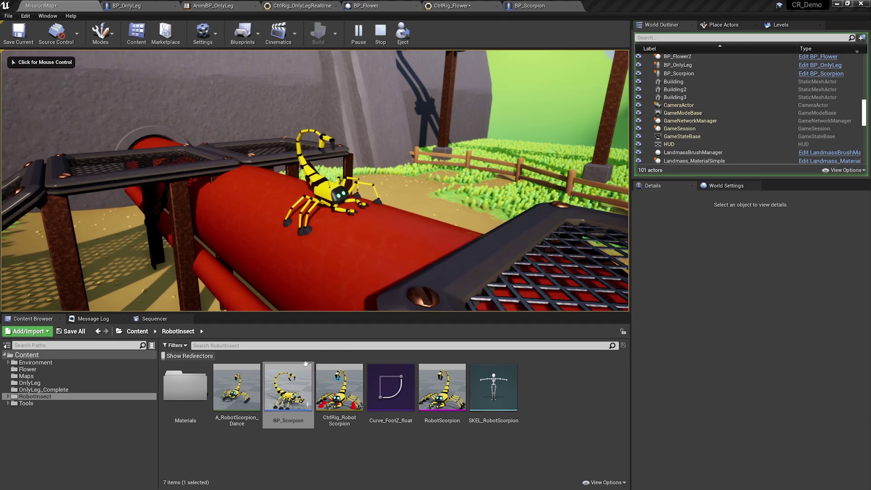
pyautogui.click(380, 33)
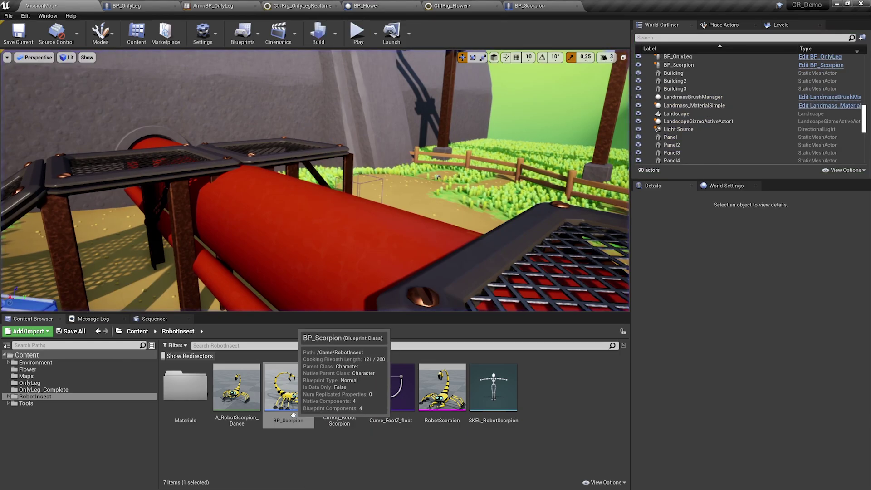
# - Open BP_Scorpion and examine its ControlRig component, mesh components and the Construction Script that maps the skeletal mesh
pyautogui.doubleClick(290, 399)
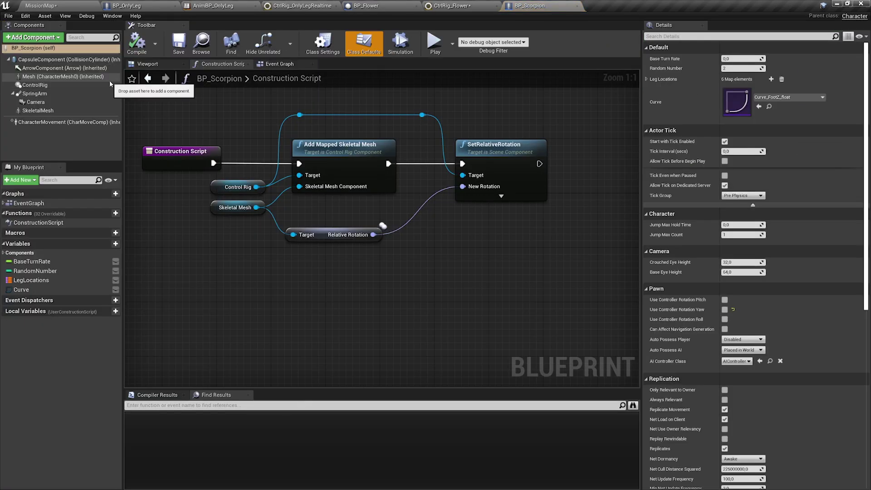
pyautogui.click(70, 85)
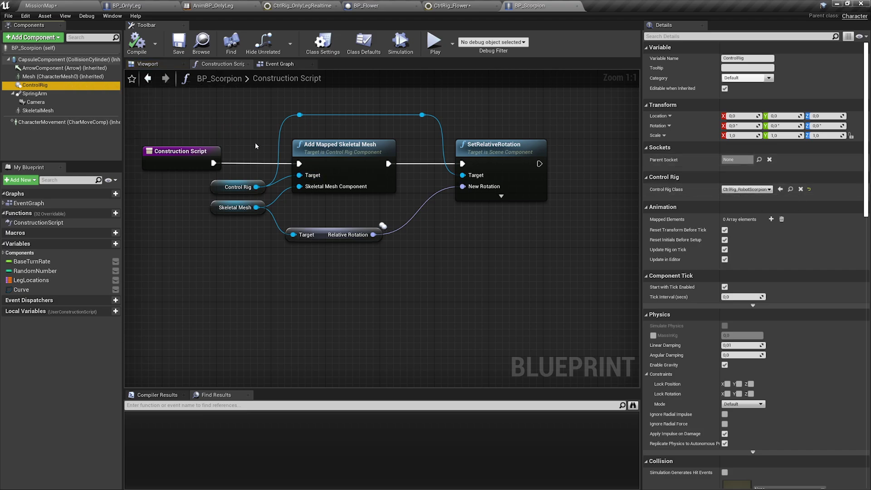
pyautogui.moveTo(252, 128); pyautogui.dragTo(375, 211)
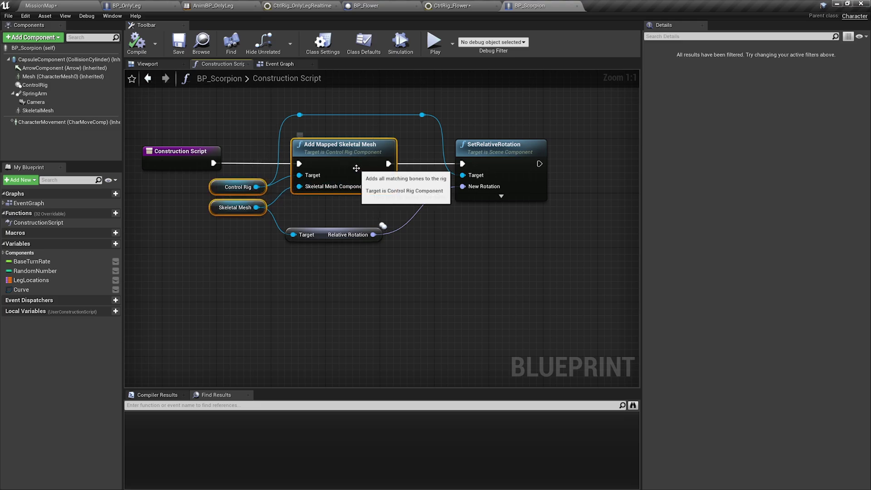
pyautogui.moveTo(373, 148); pyautogui.dragTo(317, 144, button='right')
pyautogui.click(426, 137)
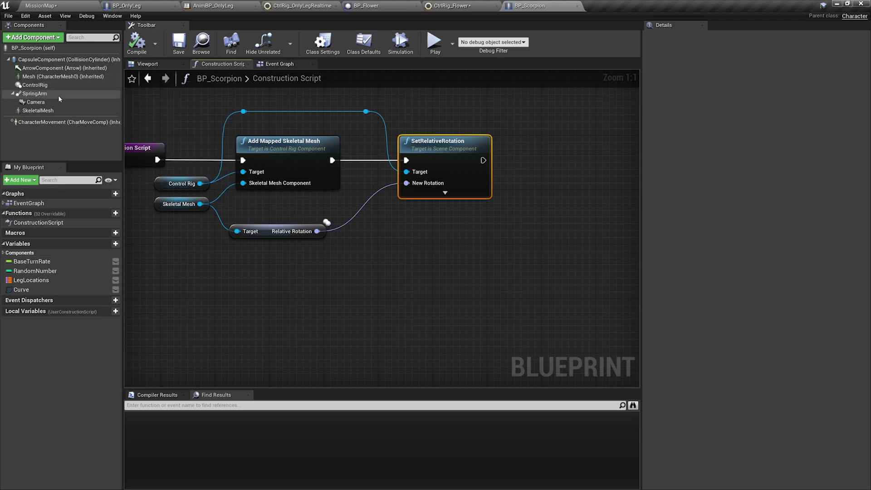
pyautogui.click(53, 77)
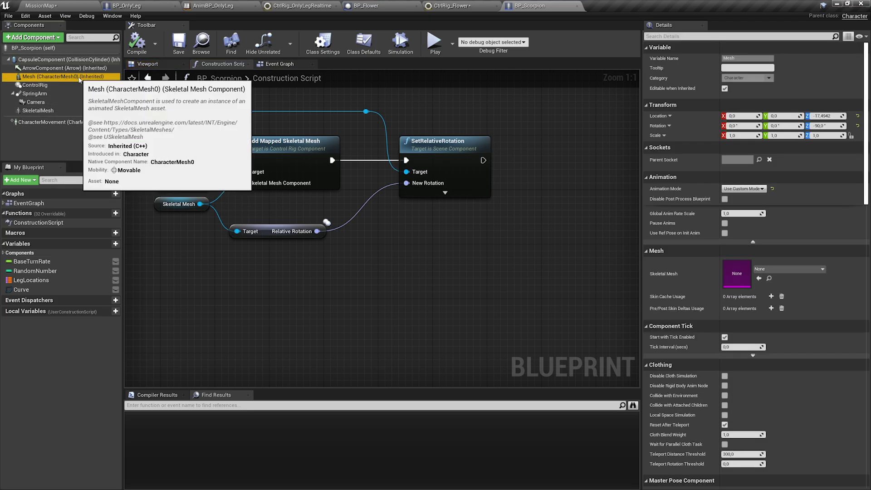
pyautogui.click(59, 111)
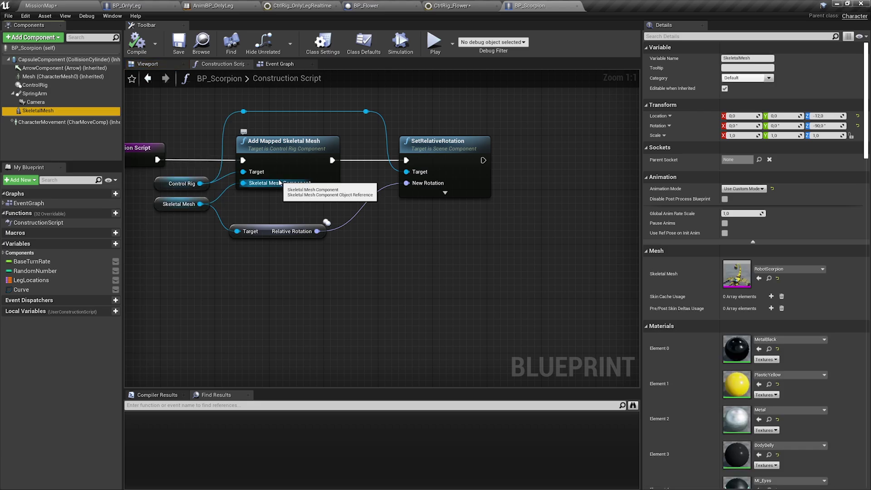
# - Open BP_Scorpion's Event Graph and examine the Forwards Solve event with the Make Array of VB_ik foot names
pyautogui.click(271, 66)
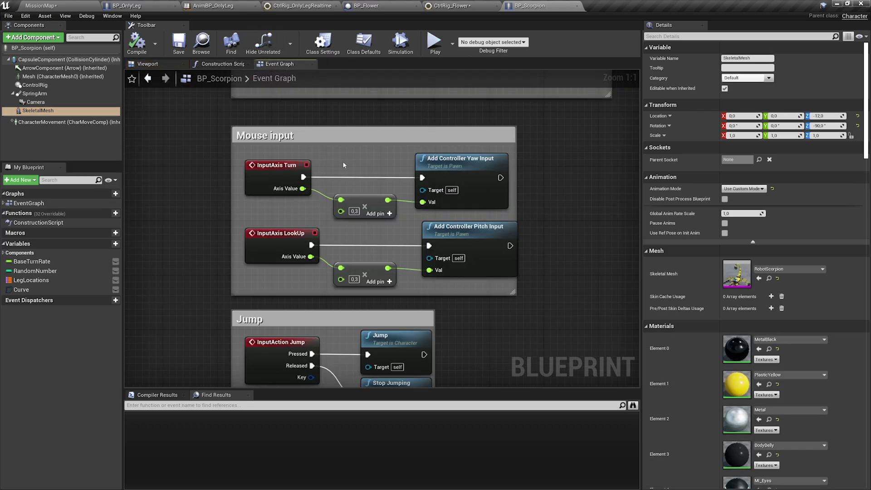
pyautogui.scroll(-10, 343, 165)
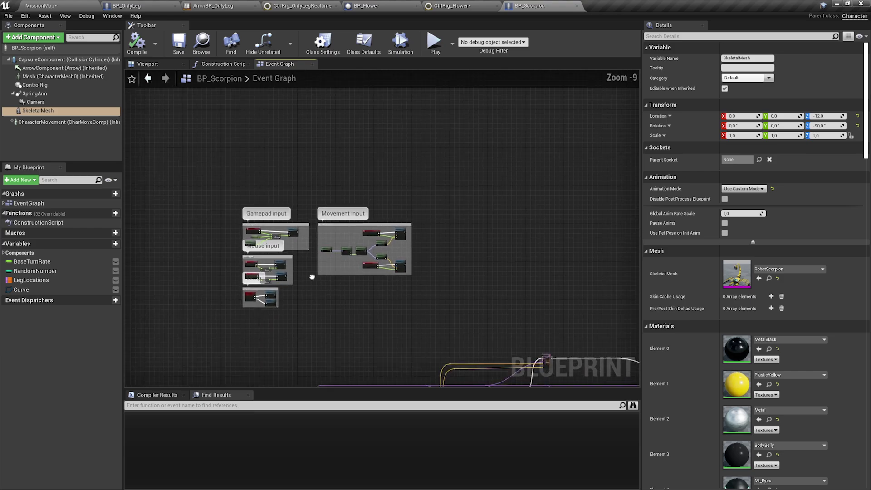
pyautogui.moveTo(312, 277); pyautogui.dragTo(349, 140, button='right')
pyautogui.moveTo(395, 211); pyautogui.dragTo(400, 148, button='right')
pyautogui.scroll(9, 277, 181)
pyautogui.moveTo(365, 217); pyautogui.dragTo(417, 212, button='right')
pyautogui.click(401, 239)
pyautogui.moveTo(553, 196); pyautogui.dragTo(191, 113, button='right')
pyautogui.moveTo(233, 149); pyautogui.dragTo(315, 227, button='right')
pyautogui.click(324, 260)
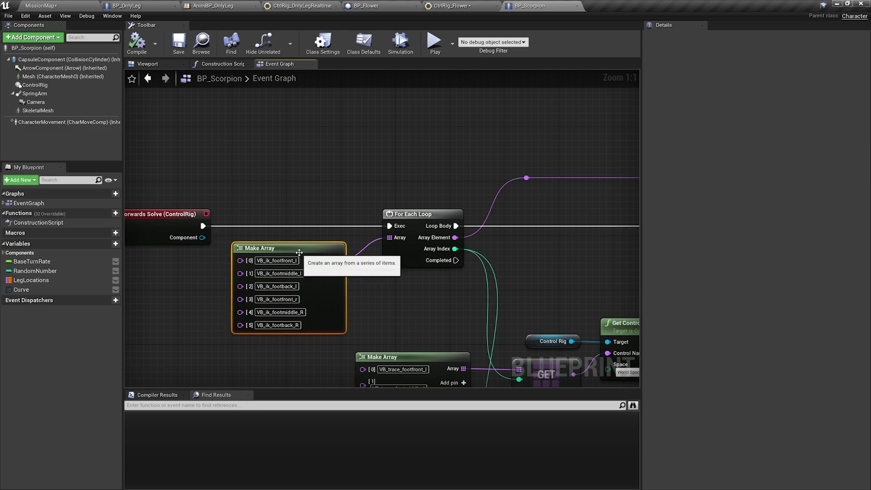
# - Follow BP_Scorpion's leg loop through the Get Control Transform node and vector additions to the line trace node, and examine them
pyautogui.moveTo(438, 287); pyautogui.dragTo(319, 263, button='right')
pyautogui.scroll(-4, 324, 268)
pyautogui.moveTo(474, 275); pyautogui.dragTo(404, 236, button='right')
pyautogui.scroll(4, 373, 254)
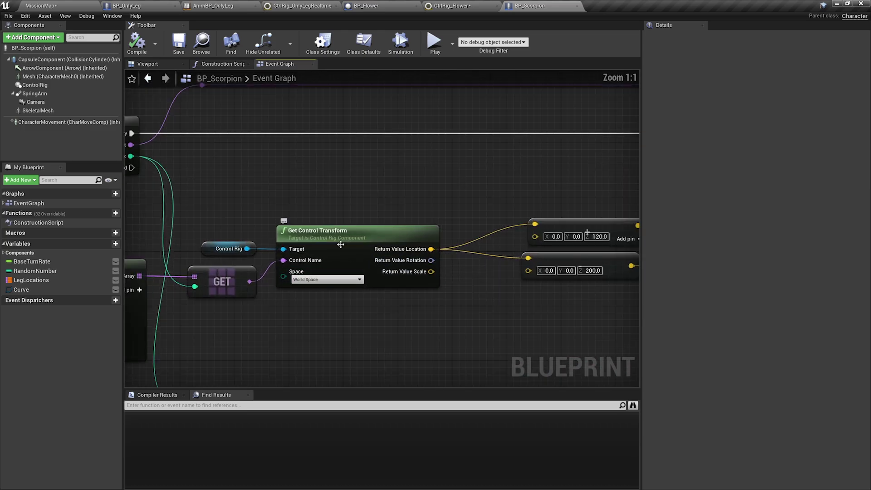
pyautogui.moveTo(531, 291); pyautogui.dragTo(266, 284, button='right')
pyautogui.click(404, 257)
pyautogui.scroll(-5, 410, 257)
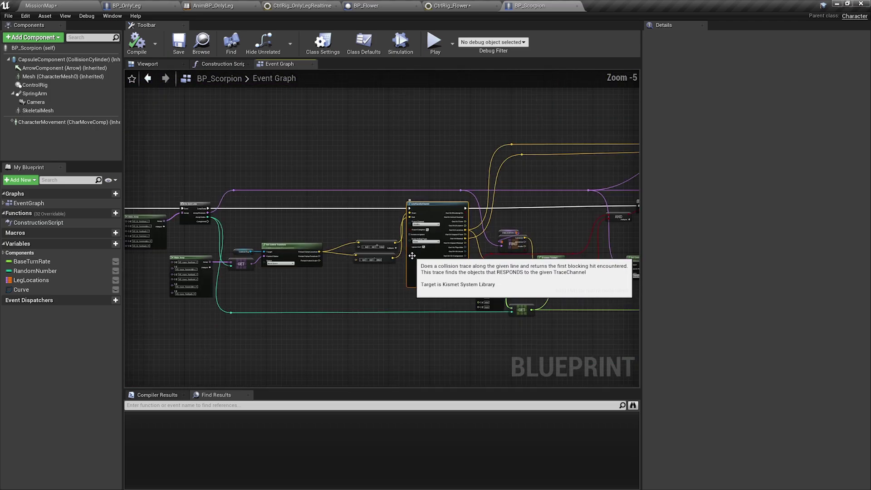
# - Follow the rest of the event chain to the Set Control Transform node and examine its location and rotation inputs
pyautogui.moveTo(522, 234); pyautogui.dragTo(297, 221, button='right')
pyautogui.moveTo(456, 213); pyautogui.dragTo(161, 193, button='right')
pyautogui.moveTo(598, 167); pyautogui.dragTo(385, 194, button='right')
pyautogui.scroll(5, 360, 190)
pyautogui.click(413, 182)
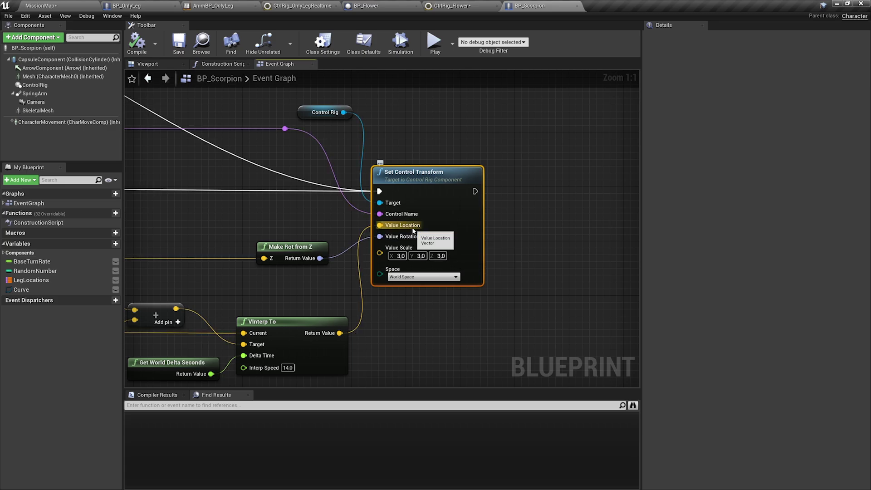
pyautogui.scroll(-5, 410, 241)
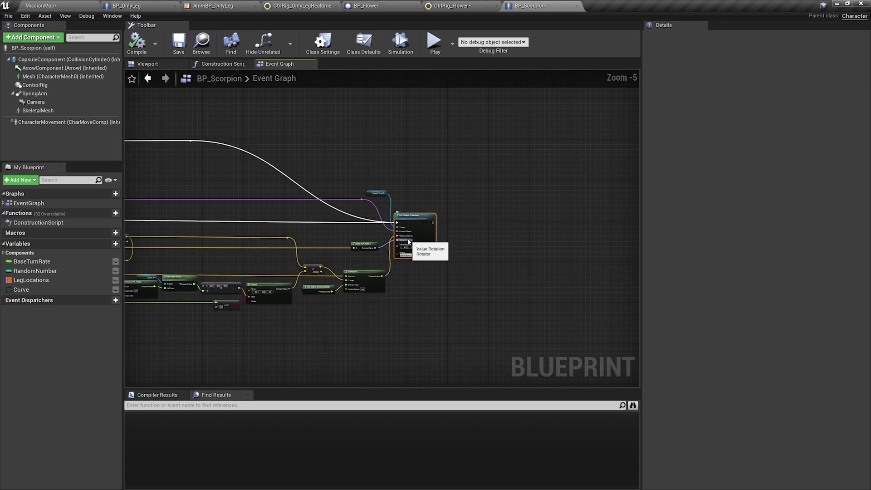
# - Locate the CtrlRig_RobotScorpion asset in the RobotInsect folder and open it with the scorpion's legs in close view
pyautogui.click(35, 85)
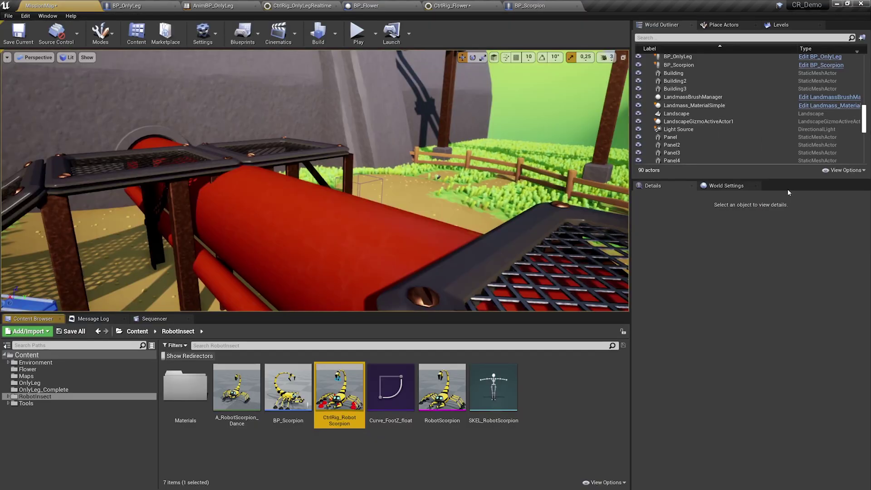
pyautogui.doubleClick(350, 411)
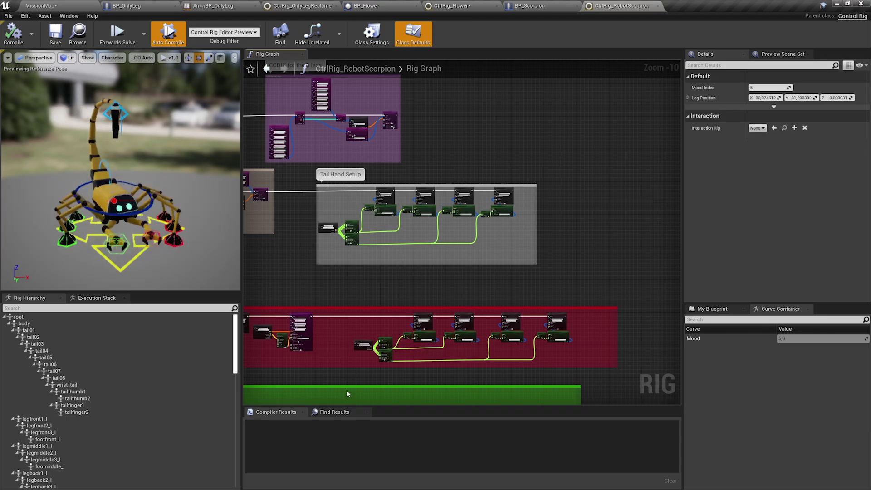
pyautogui.moveTo(110, 206)
pyautogui.mouseDown(button='right')
pyautogui.moveTo(110, 225)
pyautogui.moveTo(120, 229)
pyautogui.moveTo(110, 207)
pyautogui.mouseUp(button='right')
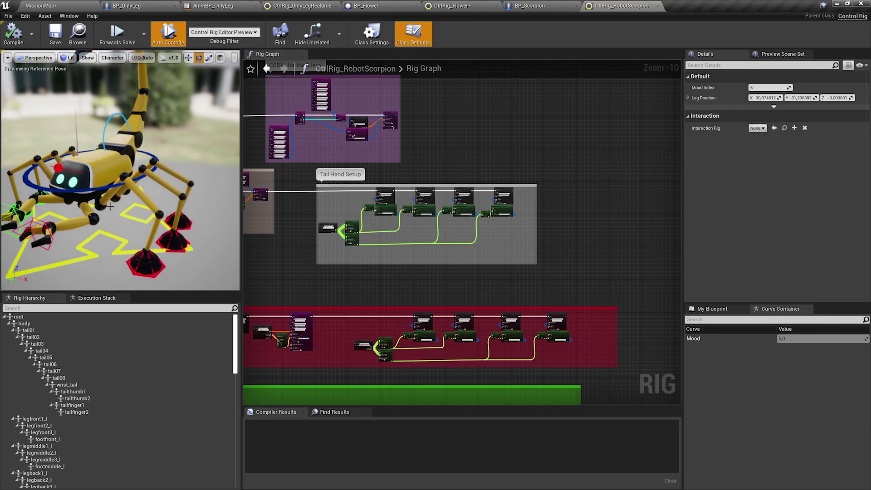
# - Select the IK_LegFront_L control in the rig preview and move it upward to lift the foot
pyautogui.click(149, 276)
pyautogui.press('w')
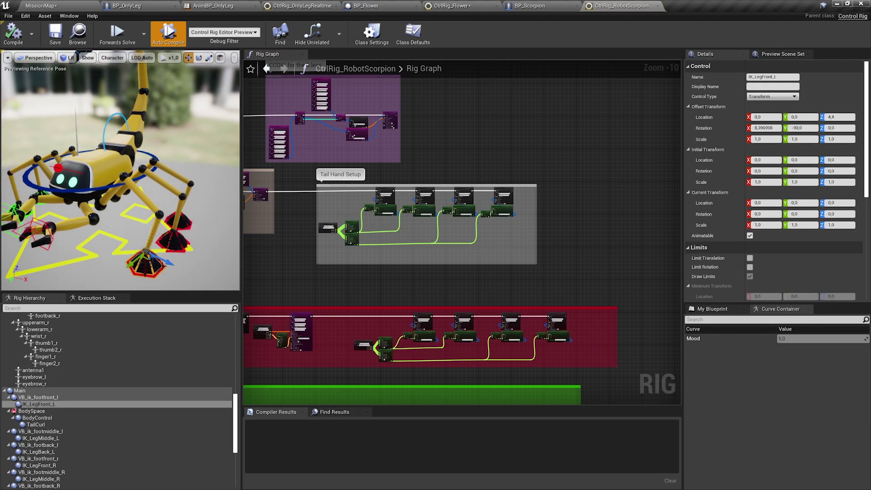
pyautogui.moveTo(153, 264); pyautogui.dragTo(154, 203)
# - Examine the Rig Graph's commented sections for body rotation, six-leg CCDIK, tail, mood, hands and antenna
pyautogui.moveTo(340, 183); pyautogui.dragTo(452, 264, button='right')
pyautogui.scroll(-2, 414, 189)
pyautogui.moveTo(311, 113); pyautogui.dragTo(469, 213)
pyautogui.moveTo(478, 171); pyautogui.dragTo(356, 109, button='right')
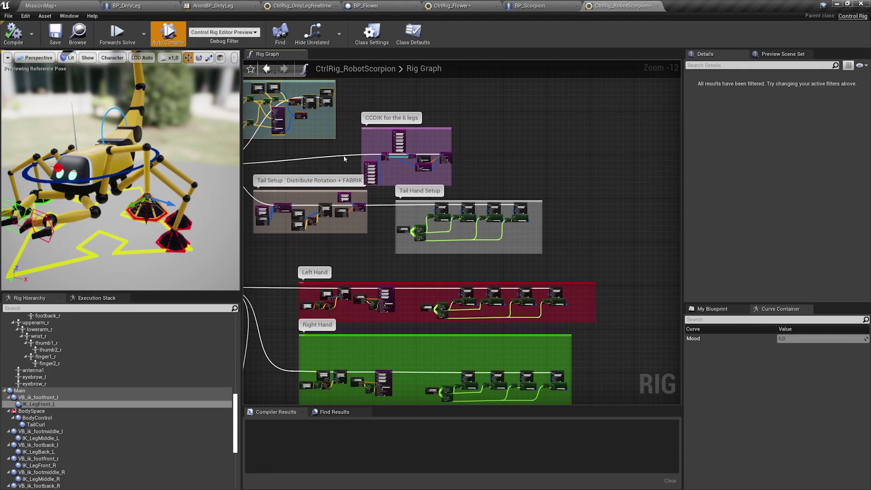
pyautogui.moveTo(344, 156); pyautogui.dragTo(396, 111, button='right')
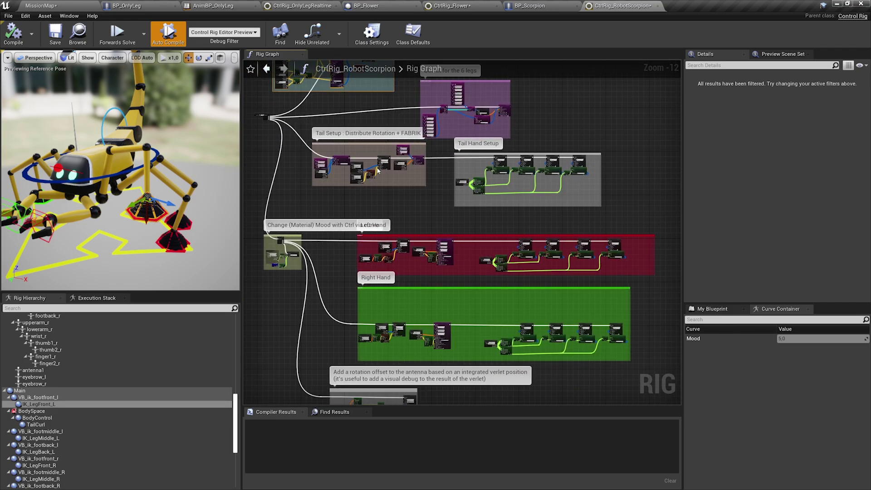
pyautogui.moveTo(426, 198); pyautogui.dragTo(412, 141, button='right')
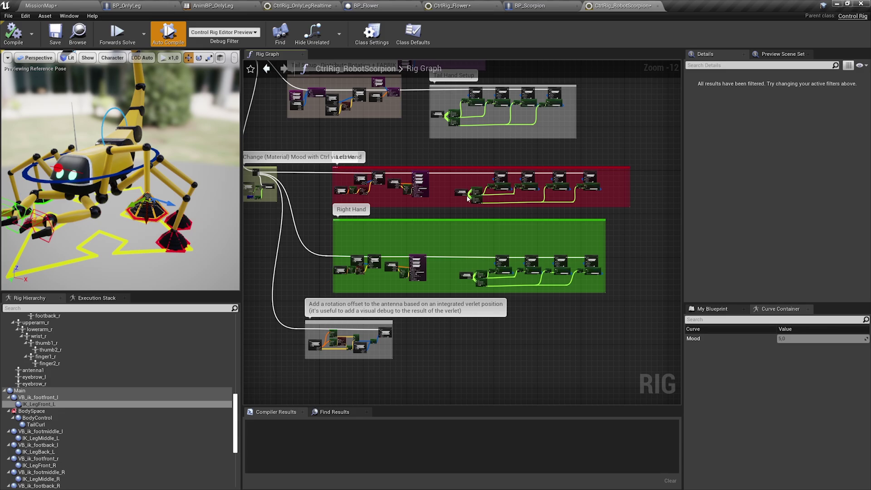
pyautogui.moveTo(373, 215); pyautogui.dragTo(426, 182, button='right')
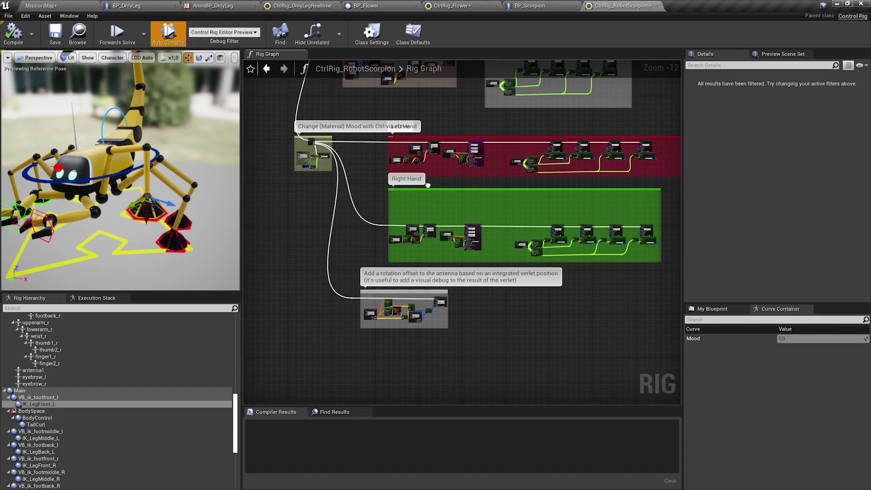
pyautogui.moveTo(457, 333); pyautogui.dragTo(458, 334)
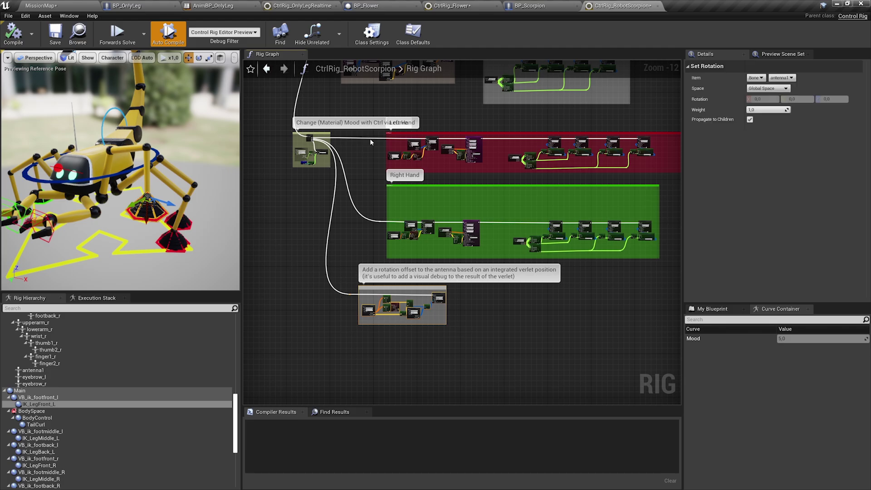
pyautogui.moveTo(370, 139); pyautogui.dragTo(401, 330, button='right')
pyautogui.moveTo(414, 193); pyautogui.dragTo(424, 228, button='right')
# - Raise the IK_LegFront_L and IK_LegMiddle_L controls in the preview to test the body rotation from leg locations
pyautogui.scroll(4, 375, 186)
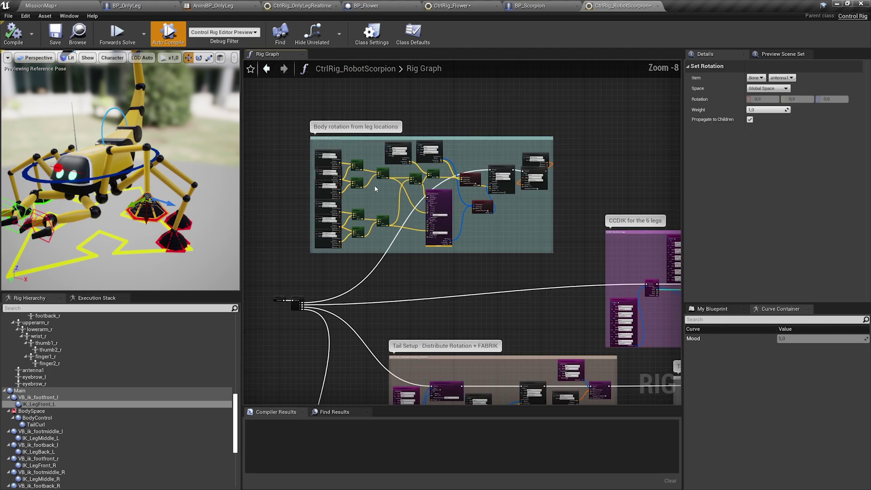
pyautogui.scroll(2, 375, 186)
pyautogui.scroll(5, 160, 190)
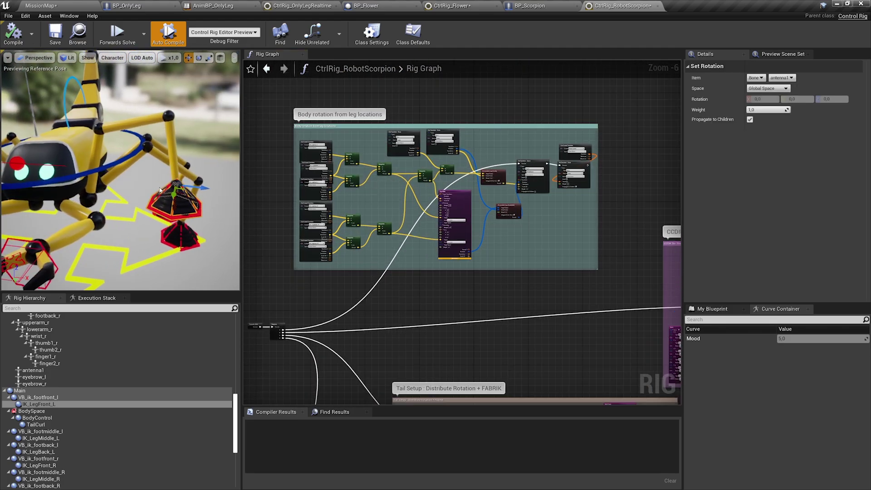
pyautogui.scroll(1, 159, 189)
pyautogui.moveTo(188, 195); pyautogui.dragTo(181, 152)
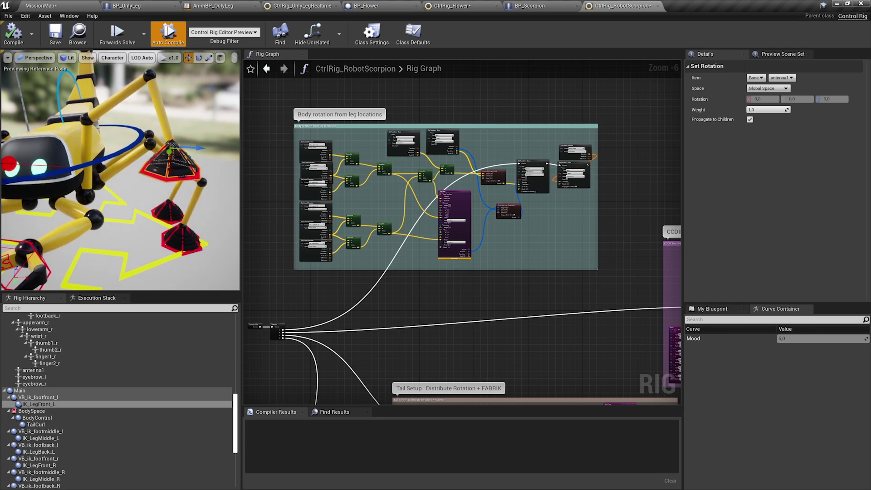
pyautogui.hotkey('ctrl', 'z')
pyautogui.hotkey('ctrl', 'z')
pyautogui.click(180, 237)
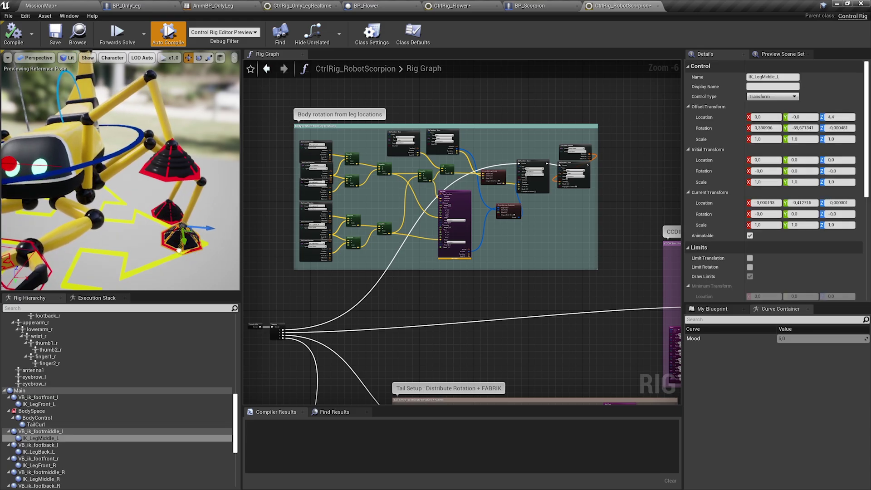
pyautogui.moveTo(178, 237); pyautogui.dragTo(175, 178)
# - Examine how the Get Control Transform nodes of the leg controls are averaged by Interpolate nodes in the body rotation section
pyautogui.moveTo(308, 180); pyautogui.dragTo(364, 169, button='right')
pyautogui.scroll(6, 364, 170)
pyautogui.moveTo(416, 149); pyautogui.dragTo(360, 244, button='right')
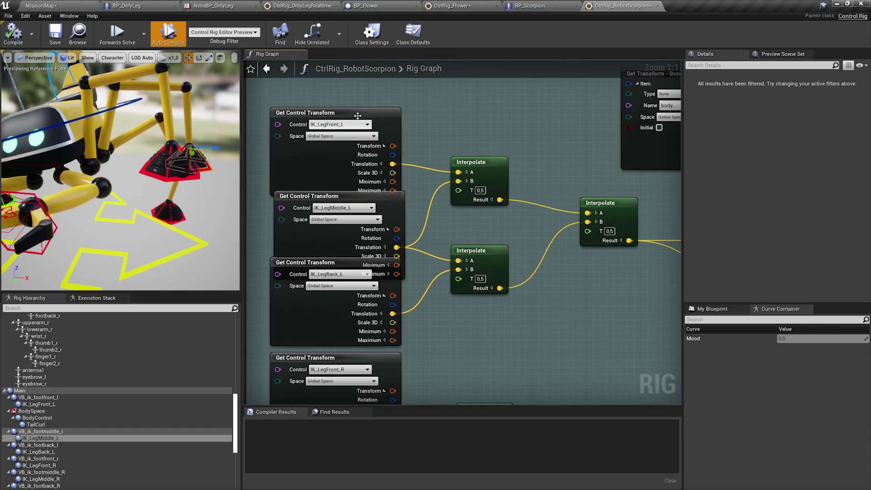
pyautogui.moveTo(348, 93); pyautogui.dragTo(353, 300)
pyautogui.scroll(-1, 440, 296)
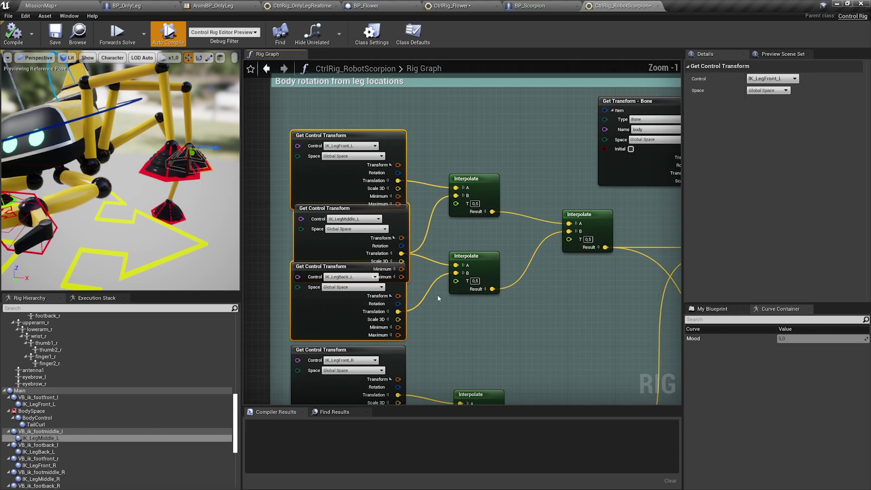
pyautogui.moveTo(499, 286); pyautogui.dragTo(443, 267, button='right')
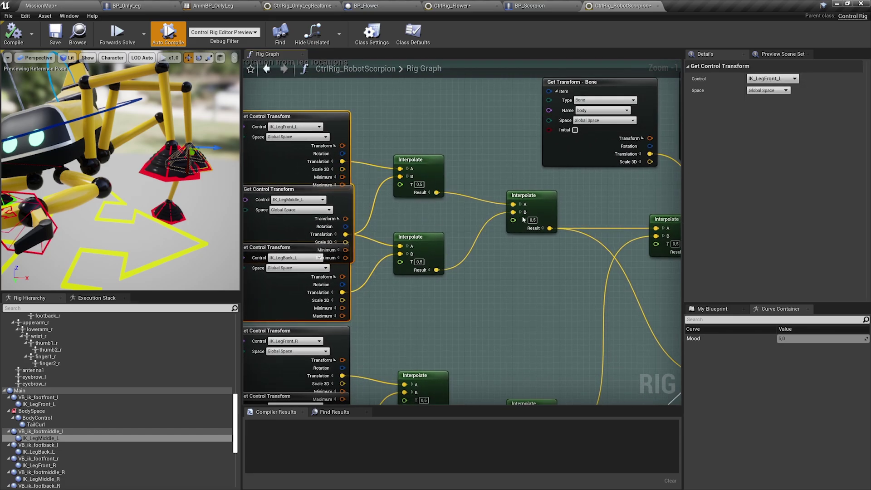
pyautogui.moveTo(540, 351); pyautogui.dragTo(393, 262, button='right')
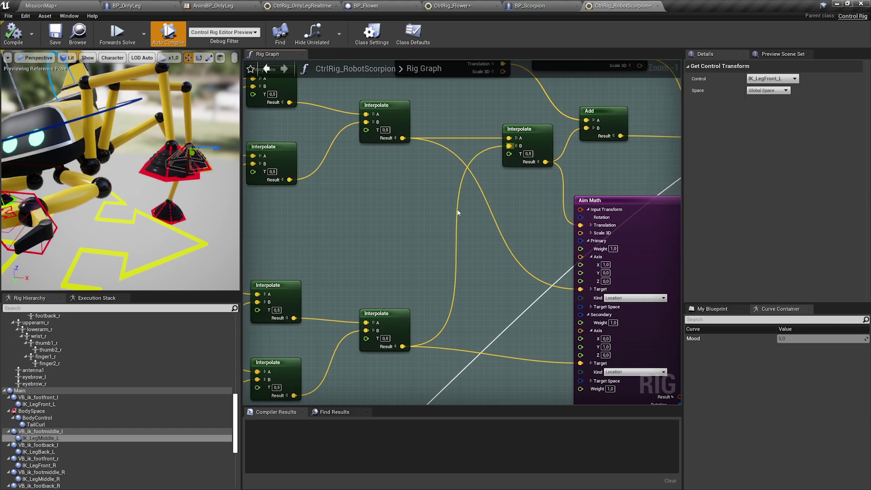
pyautogui.moveTo(458, 213); pyautogui.dragTo(335, 242, button='right')
pyautogui.moveTo(390, 216); pyautogui.dragTo(358, 233, button='right')
# - Examine the Aim Math and Accumulate Lerp nodes that feed the Set Transform node of BodySpace
pyautogui.click(461, 248)
pyautogui.moveTo(542, 262); pyautogui.dragTo(392, 198, button='right')
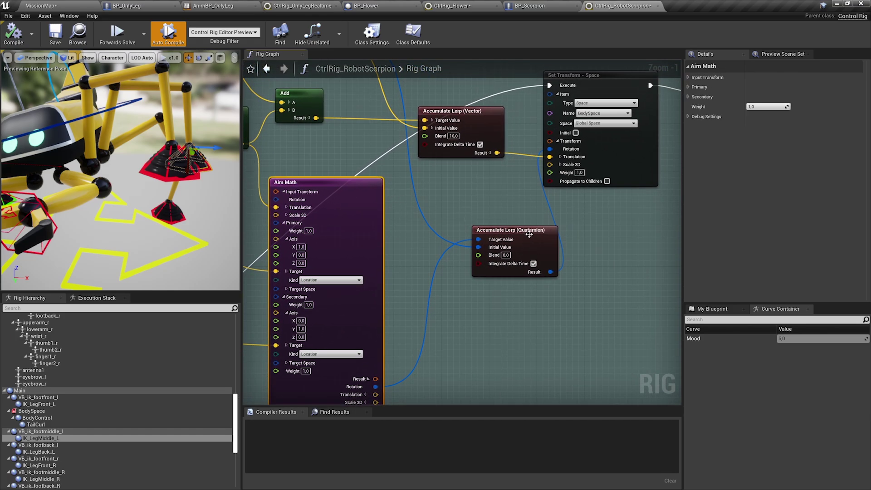
pyautogui.moveTo(541, 235); pyautogui.dragTo(518, 249, button='right')
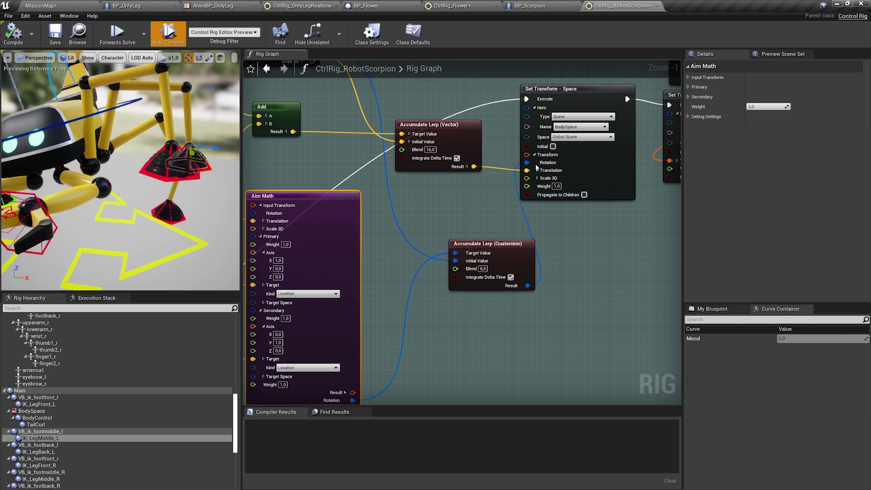
pyautogui.moveTo(519, 160); pyautogui.dragTo(534, 239, button='right')
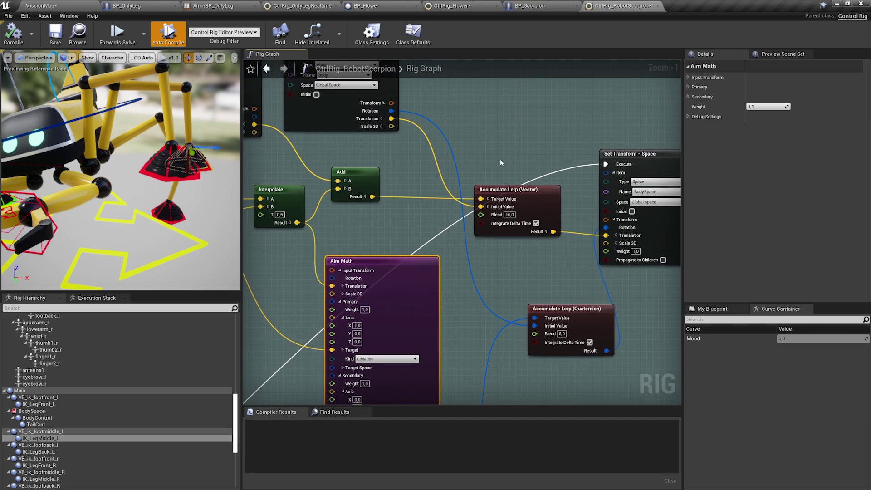
pyautogui.scroll(-3, 501, 162)
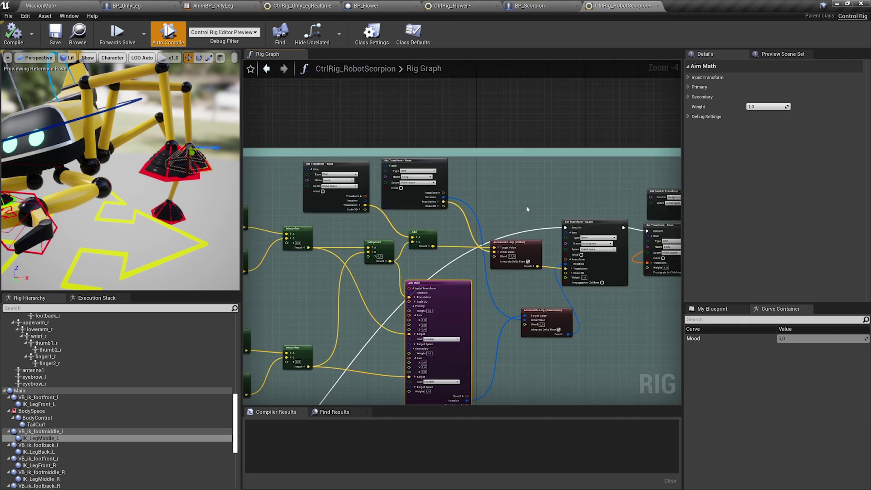
# - Go to the "CCDIK for the 6 legs" section and view its node layout alongside the scorpion's legs
pyautogui.moveTo(554, 217); pyautogui.dragTo(492, 181, button='right')
pyautogui.scroll(-3, 493, 180)
pyautogui.moveTo(520, 233); pyautogui.dragTo(222, 121, button='right')
pyautogui.scroll(3, 371, 157)
pyautogui.moveTo(365, 162); pyautogui.dragTo(330, 106, button='right')
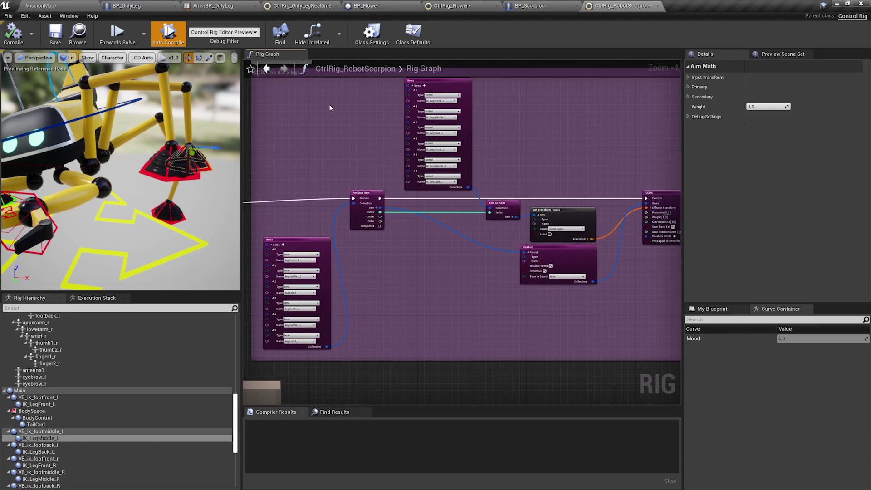
pyautogui.scroll(-1, 330, 108)
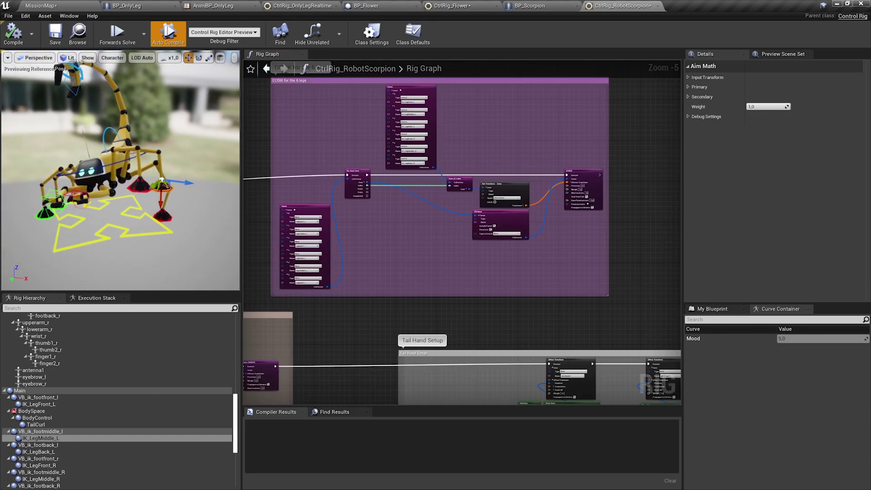
pyautogui.moveTo(130, 145)
pyautogui.mouseDown(button='right')
pyautogui.moveTo(148, 150)
pyautogui.moveTo(129, 146)
pyautogui.mouseUp(button='right')
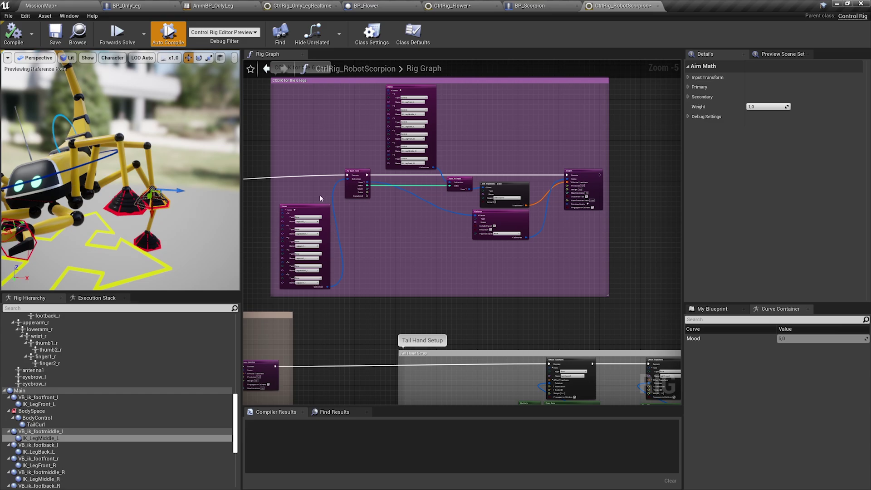
# - Select the CCDIK node of the six-leg section and examine its solver settings
pyautogui.scroll(3, 504, 204)
pyautogui.moveTo(546, 186); pyautogui.dragTo(451, 203, button='right')
pyautogui.click(451, 202)
pyautogui.click(544, 161)
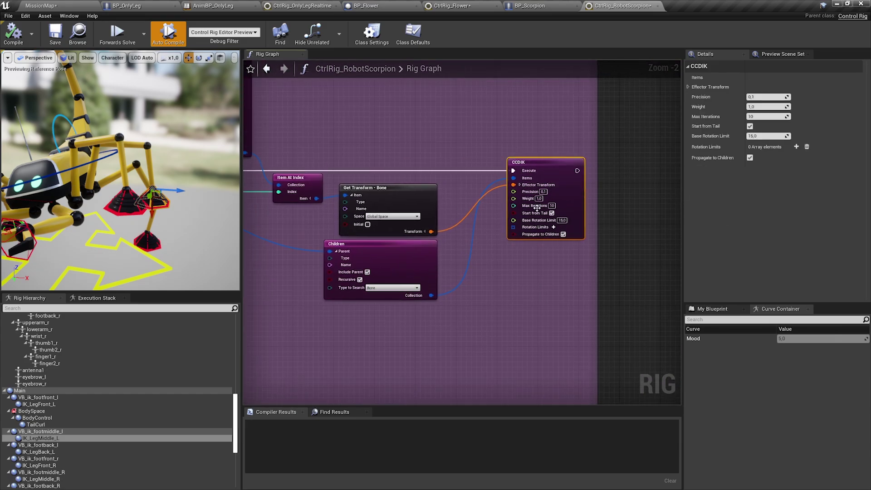
# - Examine the Items collection of leg bones and the For Each Item loop that iterates over it
pyautogui.scroll(-2, 397, 229)
pyautogui.moveTo(346, 230); pyautogui.dragTo(562, 209, button='right')
pyautogui.scroll(2, 418, 214)
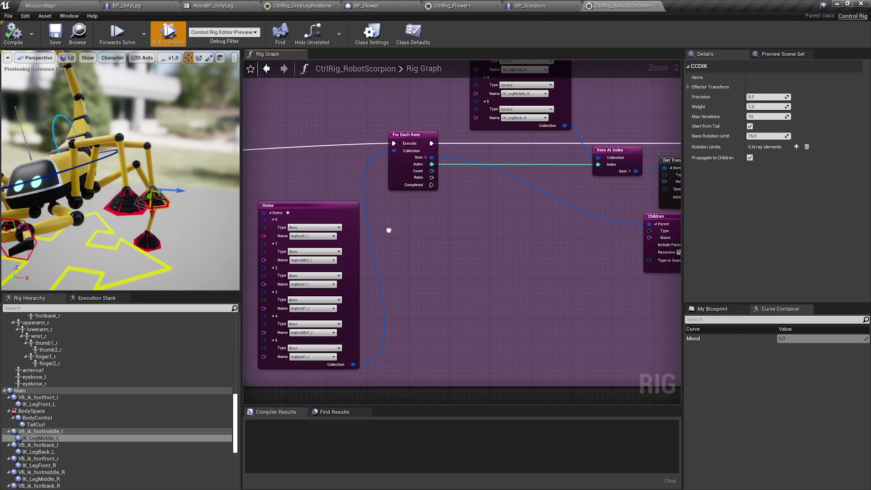
pyautogui.click(335, 205)
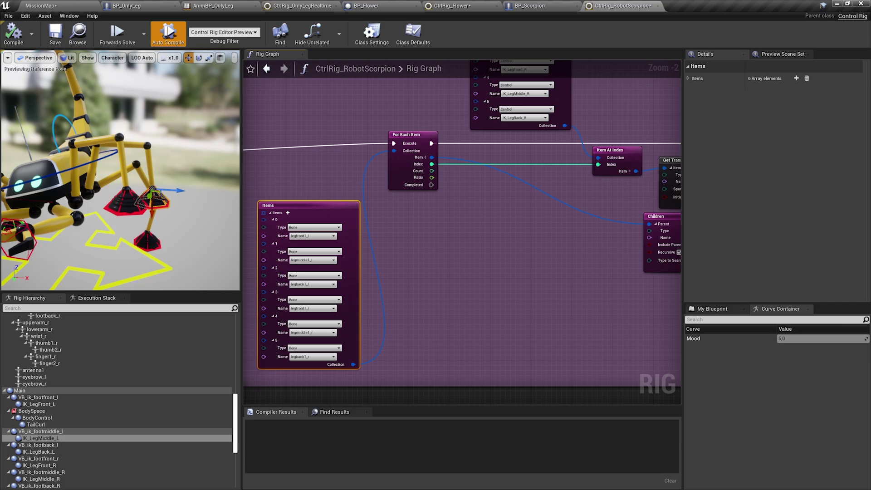
pyautogui.click(411, 135)
# - Examine the Children node feeding CCDIK and the Items collection of IK leg controls used by Item At Index
pyautogui.moveTo(505, 191); pyautogui.dragTo(390, 175, button='right')
pyautogui.click(572, 221)
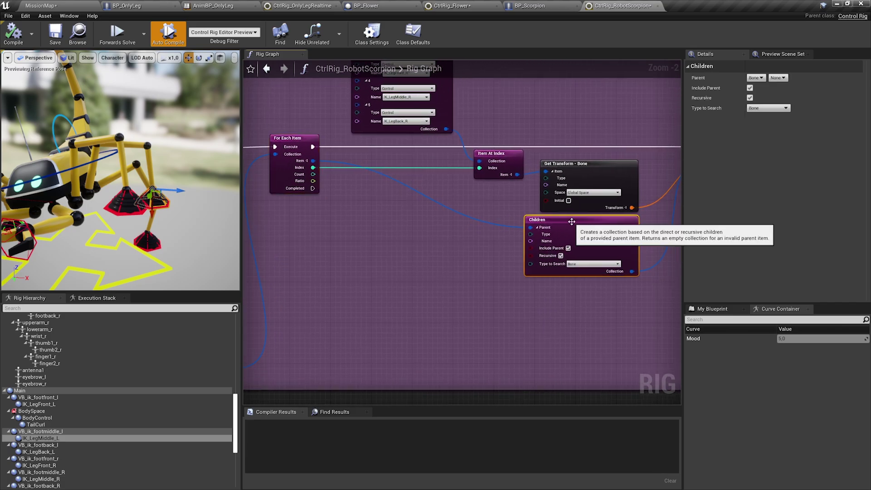
pyautogui.moveTo(605, 222); pyautogui.dragTo(456, 246, button='right')
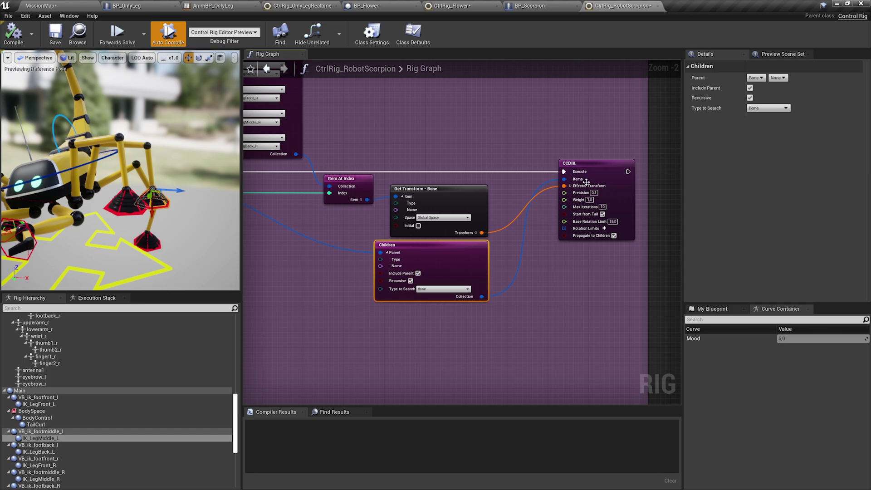
pyautogui.moveTo(387, 126); pyautogui.dragTo(559, 232, button='right')
pyautogui.click(416, 101)
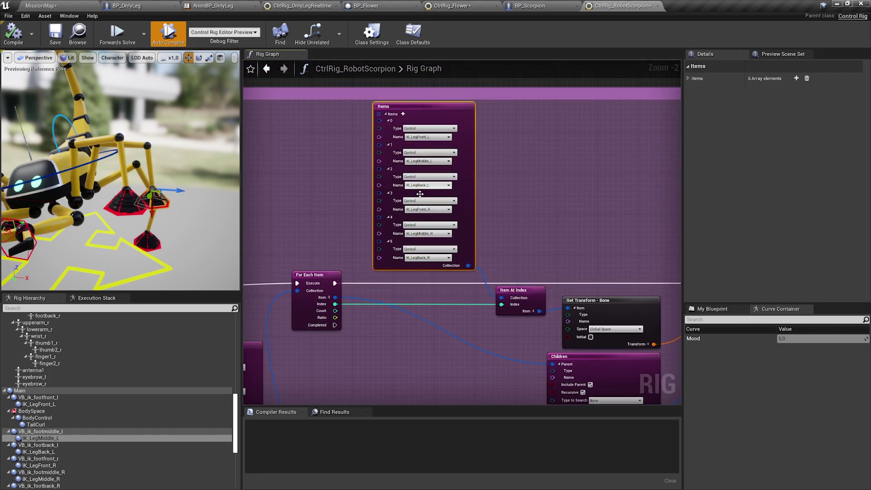
pyautogui.moveTo(319, 309); pyautogui.dragTo(387, 221, button='right')
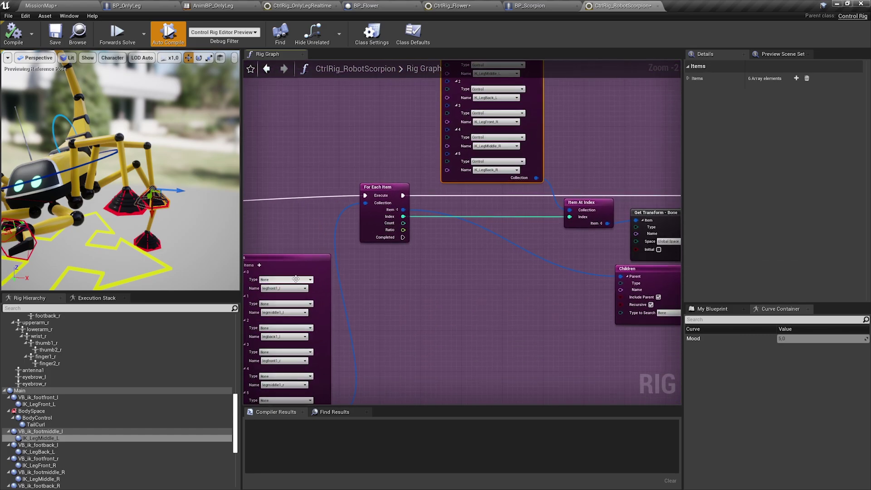
# - Examine how Item At Index and Get Transform feed the CCDIK node, and select all nodes of the six-leg section
pyautogui.moveTo(465, 153); pyautogui.dragTo(346, 247, button='right')
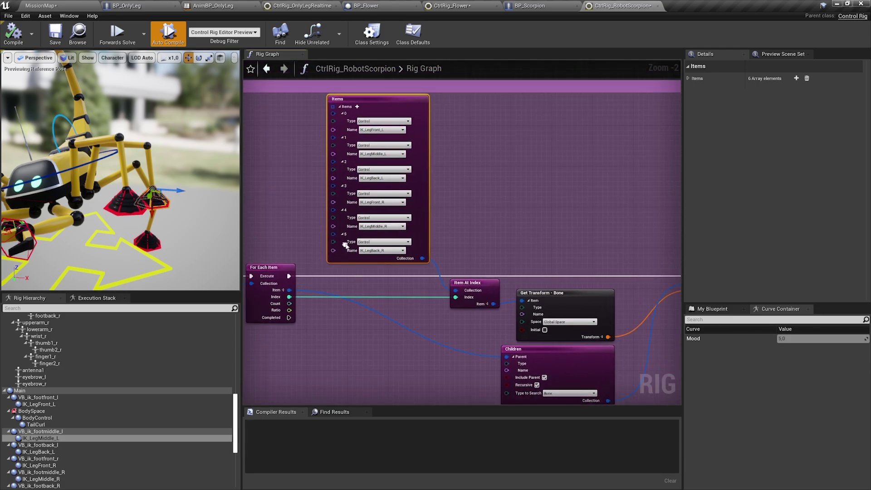
pyautogui.moveTo(475, 286); pyautogui.dragTo(383, 289, button='right')
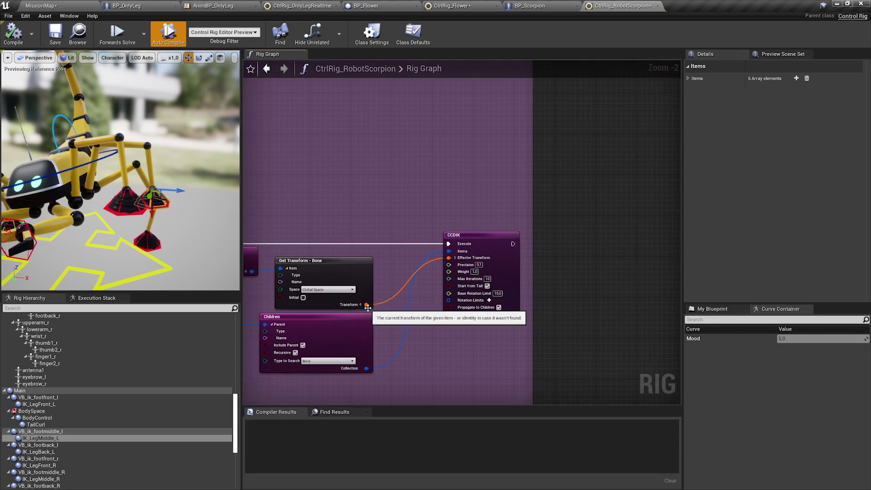
pyautogui.scroll(-4, 459, 260)
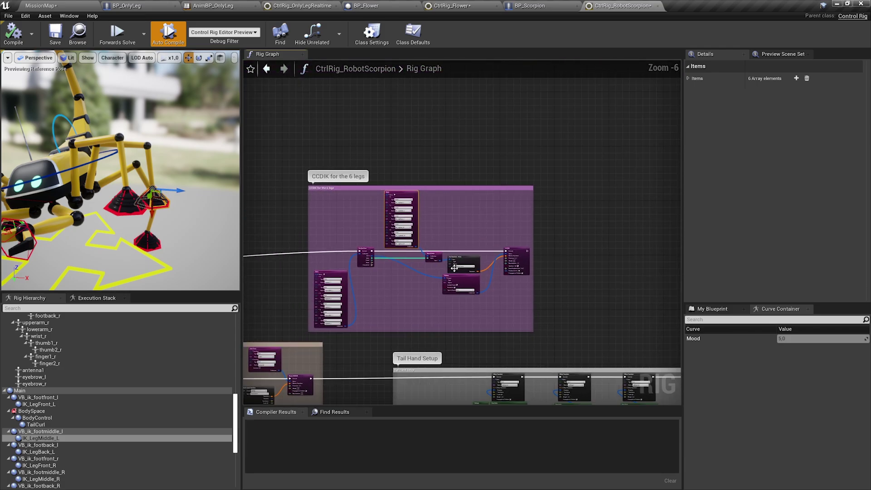
pyautogui.moveTo(285, 158); pyautogui.dragTo(527, 311)
pyautogui.moveTo(559, 339); pyautogui.dragTo(560, 340)
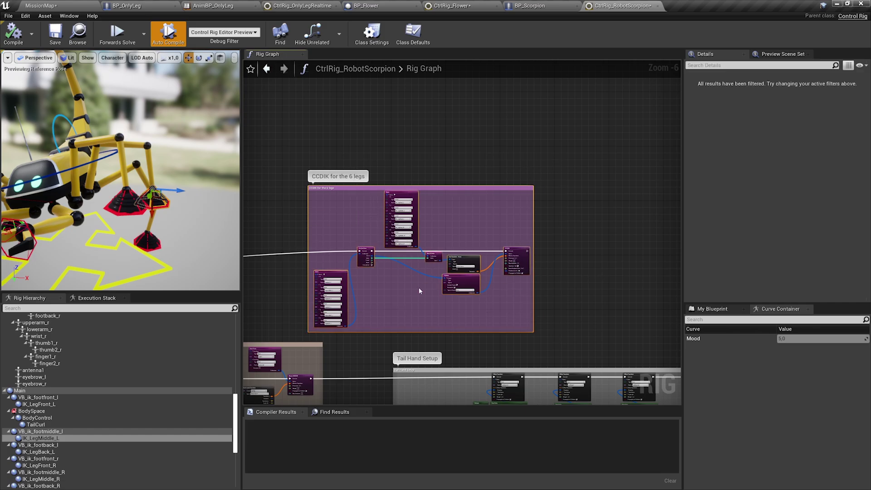
# - Go to the "Tail Setup : Distribute Rotation + FABRIK" section of the rig graph
pyautogui.moveTo(145, 208); pyautogui.dragTo(106, 208, button='right')
pyautogui.scroll(-2, 392, 243)
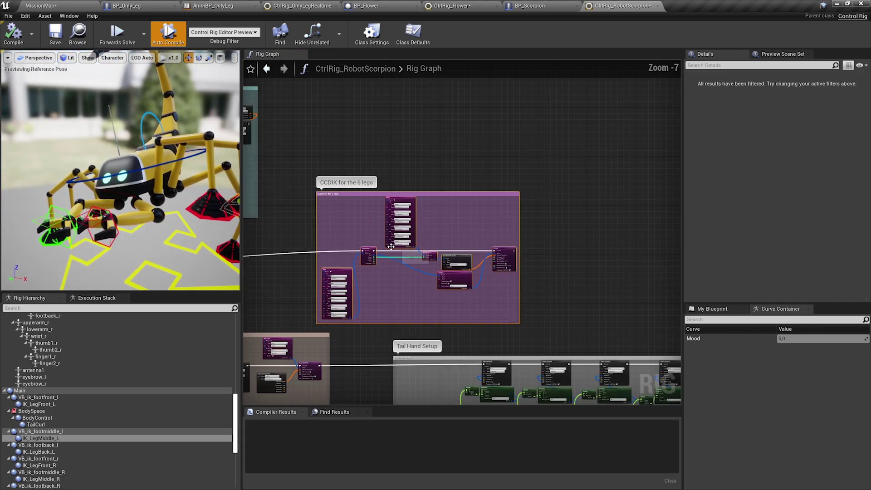
pyautogui.moveTo(393, 244); pyautogui.dragTo(617, 125, button='right')
pyautogui.moveTo(367, 226); pyautogui.dragTo(422, 210, button='right')
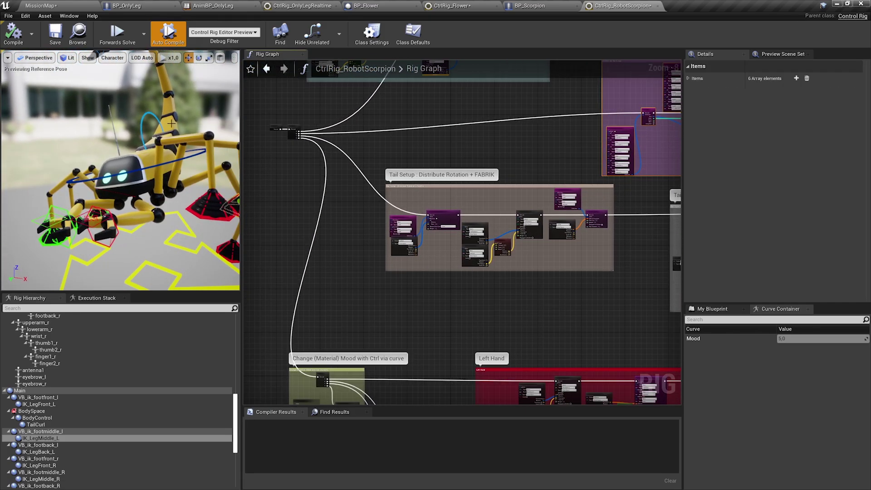
# - Frame the scorpion's tail in the preview and rotate the TailCurl control to test the Distribute Rotation node
pyautogui.moveTo(171, 123); pyautogui.dragTo(182, 140, button='right')
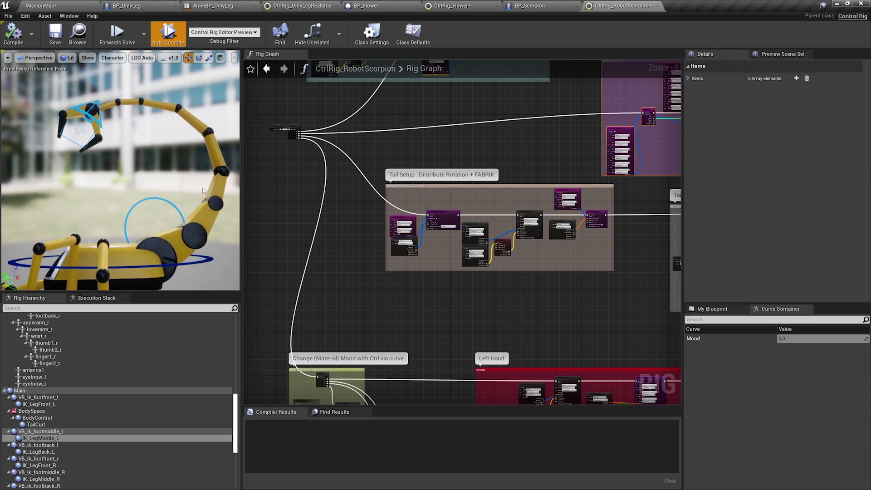
pyautogui.scroll(6, 416, 216)
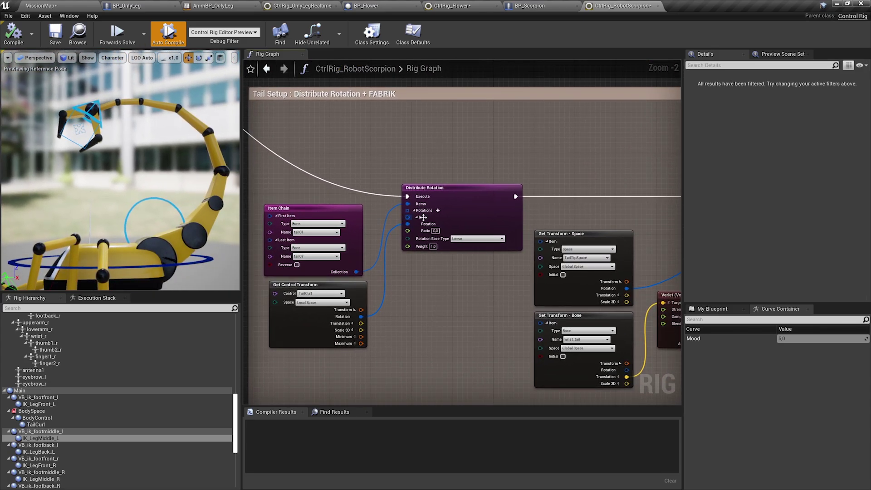
pyautogui.click(160, 198)
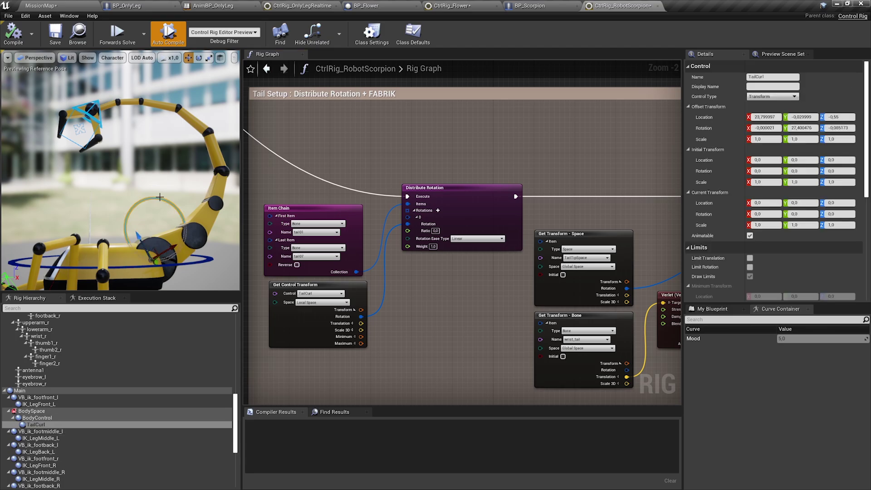
pyautogui.moveTo(122, 239); pyautogui.dragTo(185, 237)
# - Examine the Set Transform - Space node for TailTipSpace and the Verlet (Vector) node driving its translation
pyautogui.moveTo(530, 197); pyautogui.dragTo(297, 188, button='right')
pyautogui.moveTo(471, 191); pyautogui.dragTo(436, 191, button='right')
pyautogui.click(514, 179)
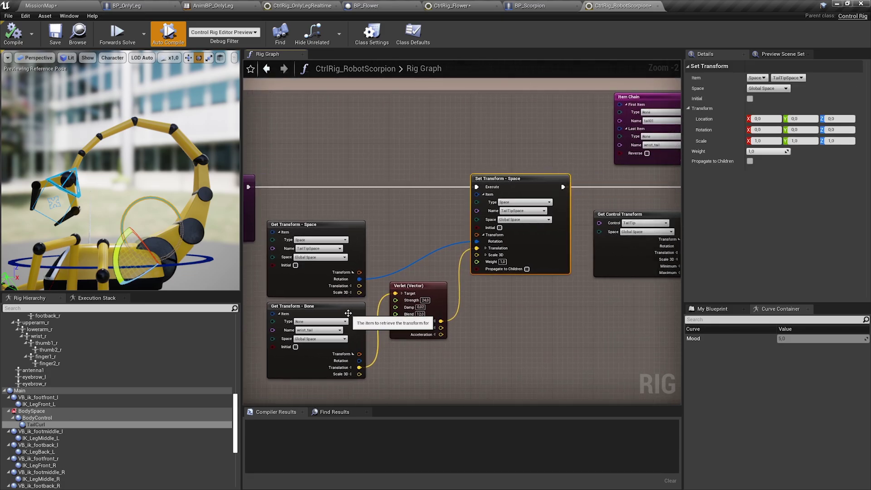
pyautogui.click(421, 287)
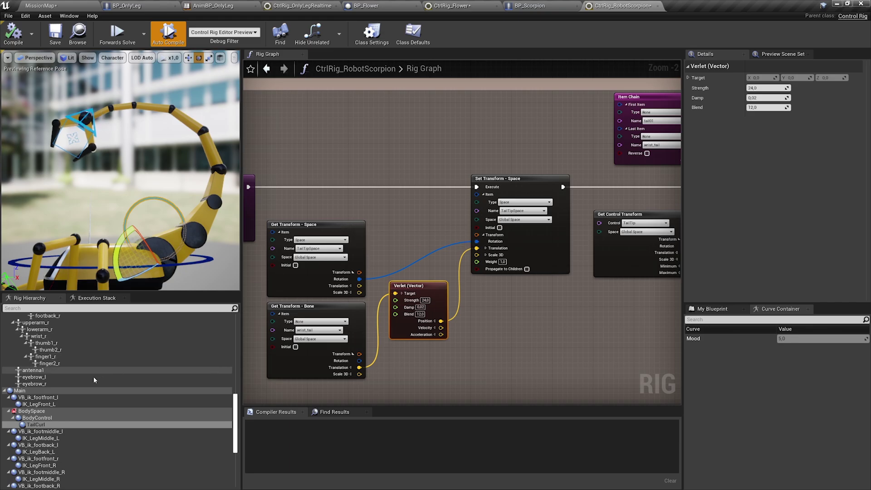
# - Inspect the TailTipSpace space and its child control TailTip in the rig hierarchy
pyautogui.scroll(-5, 81, 400)
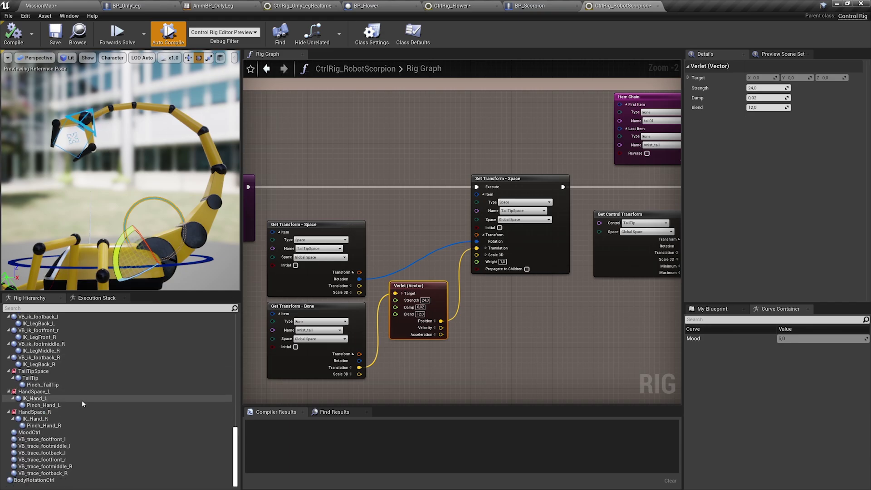
pyautogui.click(50, 372)
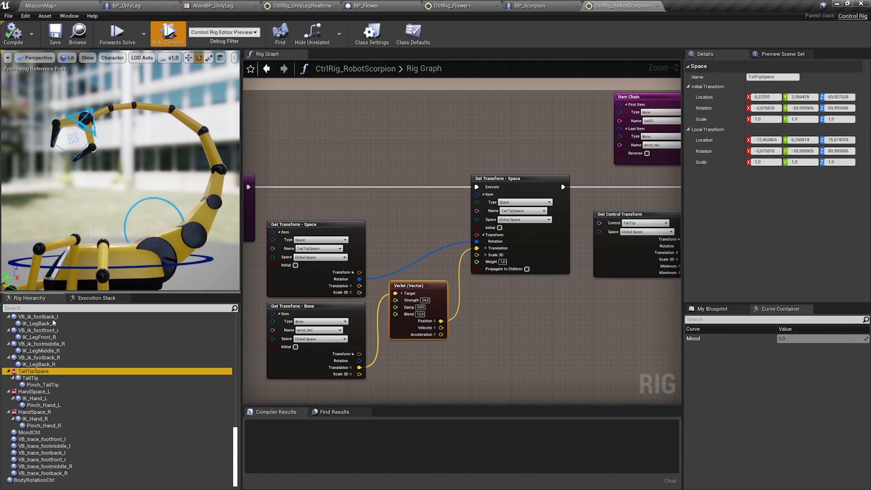
pyautogui.click(45, 378)
pyautogui.click(45, 372)
# - Go to the Basic FABRIK node and move the TailTip control down to test the solver on the tail chain
pyautogui.moveTo(577, 186); pyautogui.dragTo(338, 194, button='right')
pyautogui.scroll(2, 515, 189)
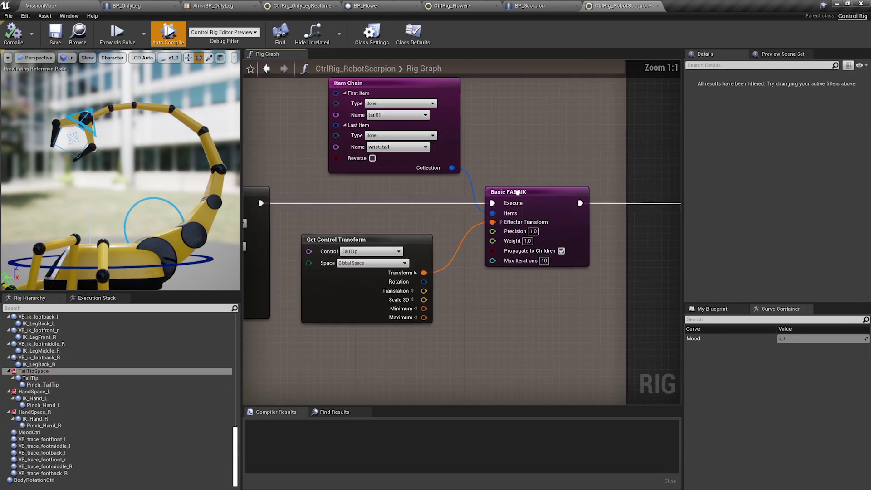
pyautogui.moveTo(518, 193); pyautogui.dragTo(512, 207, button='right')
pyautogui.click(89, 121)
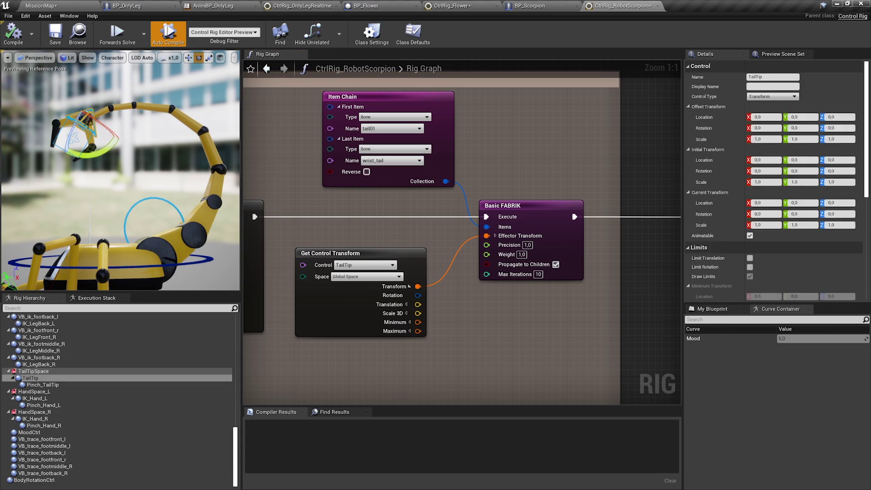
pyautogui.moveTo(76, 124); pyautogui.dragTo(29, 204)
# - Return to the Distribute Rotation and Verlet nodes and rotate the TailCurl control to test the whole tail setup
pyautogui.moveTo(308, 204); pyautogui.dragTo(528, 203, button='right')
pyautogui.scroll(-2, 529, 203)
pyautogui.moveTo(258, 205); pyautogui.dragTo(452, 209, button='right')
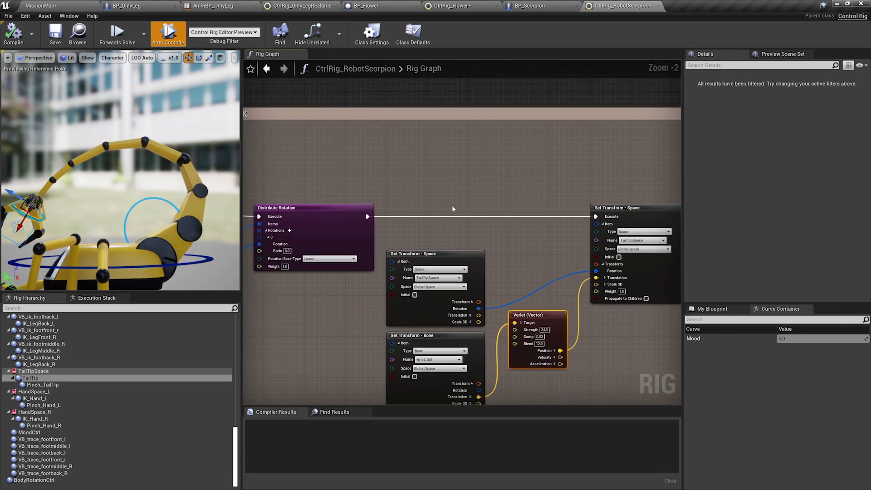
pyautogui.click(143, 201)
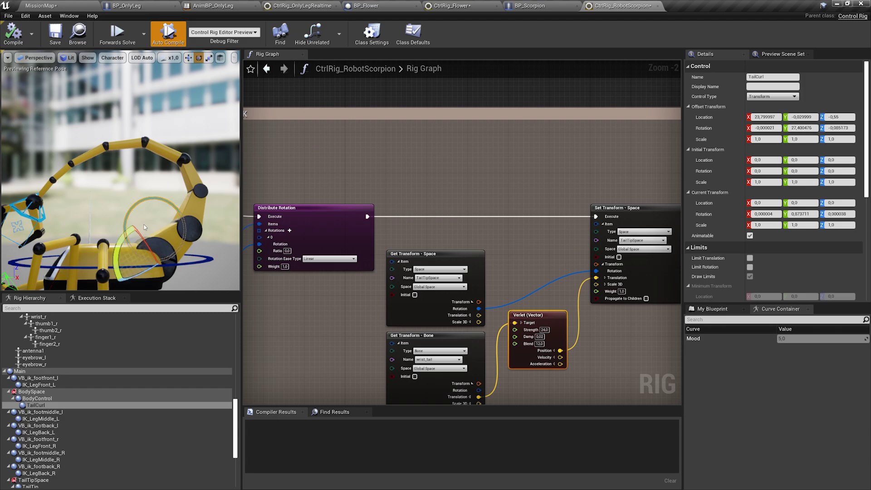
pyautogui.moveTo(145, 227); pyautogui.dragTo(186, 240)
pyautogui.scroll(-3, 386, 200)
pyautogui.moveTo(429, 201); pyautogui.dragTo(417, 203, button='right')
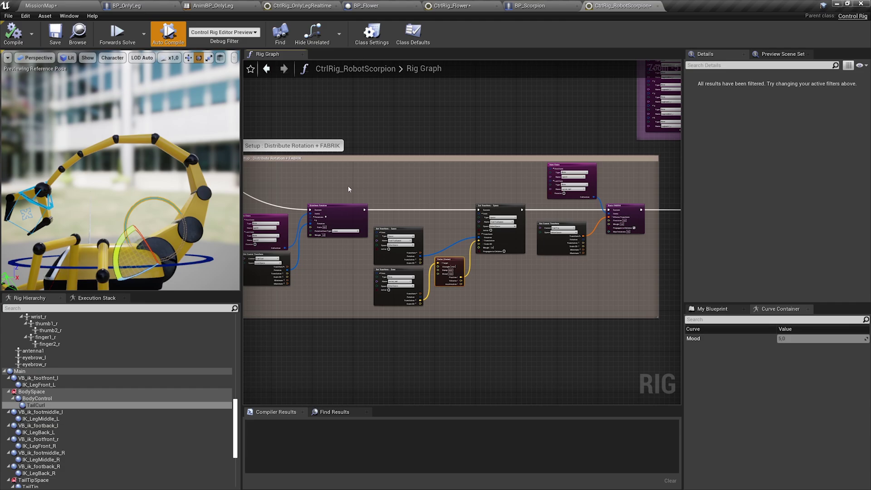
pyautogui.scroll(-2, 404, 251)
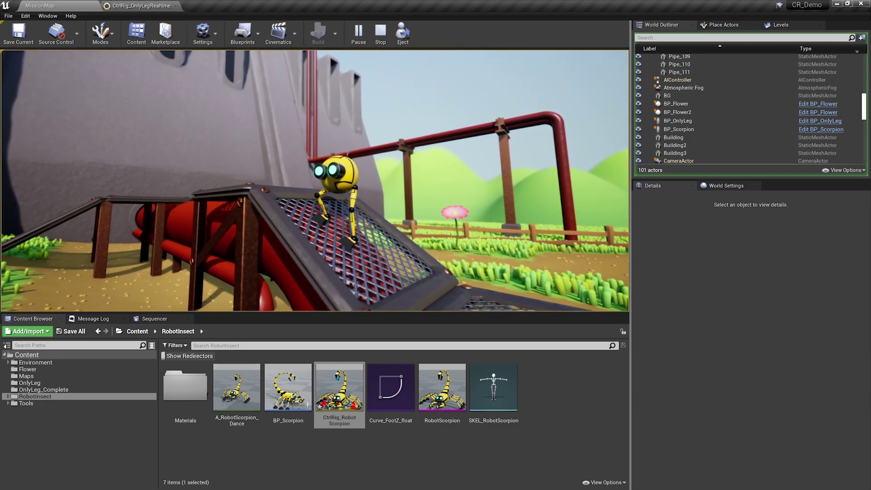
# - Free the mouse from the running game and debug CtrlRig_OnlyLegRealtime on its BP_OnlyLeg_2 instance, with the robot framed in the preview
pyautogui.hotkey('shift', 'F1')
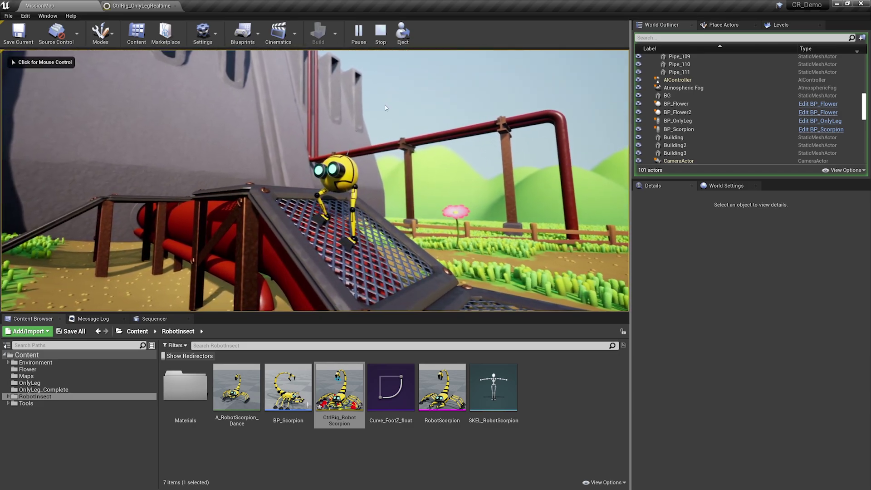
pyautogui.click(137, 6)
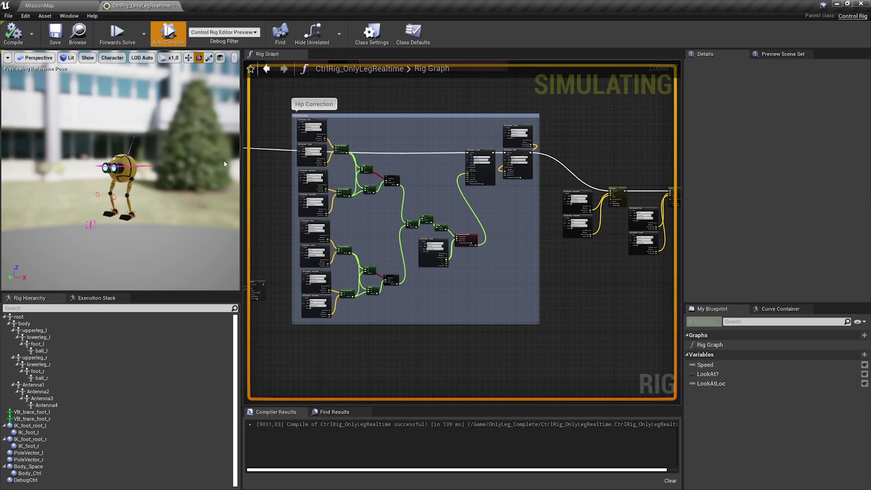
pyautogui.click(224, 32)
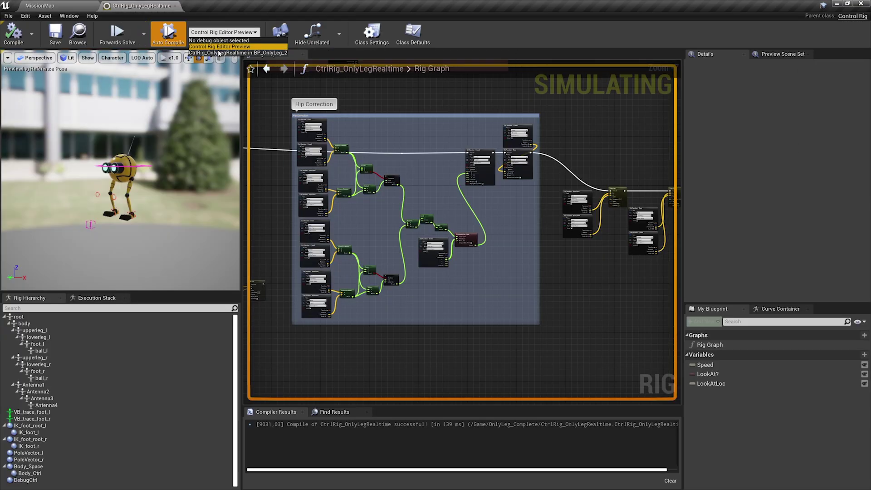
pyautogui.click(220, 53)
pyautogui.moveTo(158, 191); pyautogui.dragTo(218, 191, button='right')
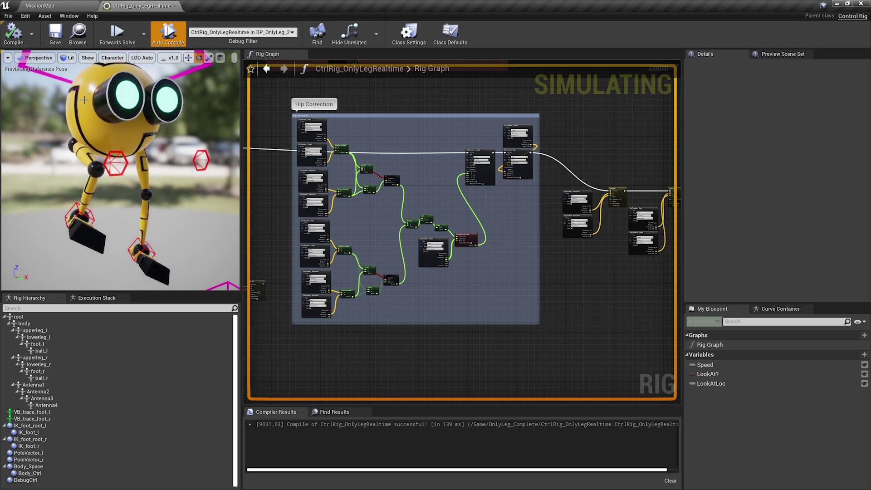
# - Reconnect the Hip Correction execution line from the reroute to the Set Transform - Control node of Body_Ctrl
pyautogui.scroll(5, 435, 204)
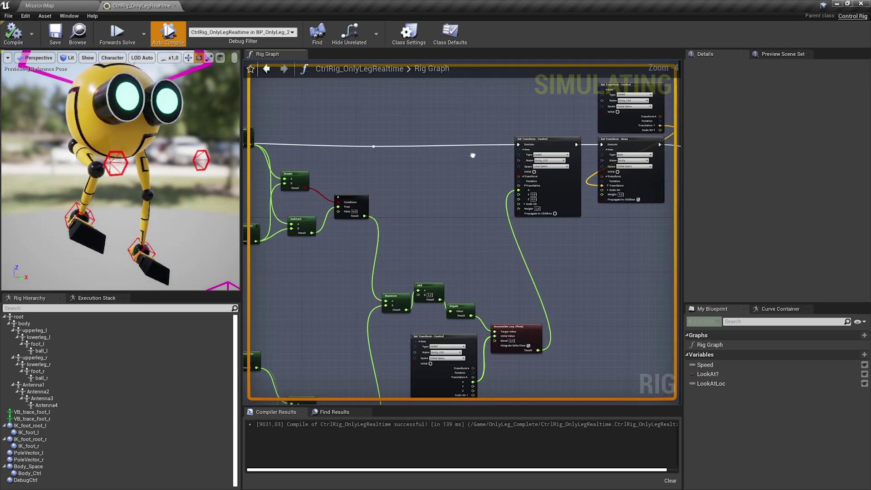
pyautogui.scroll(2, 375, 195)
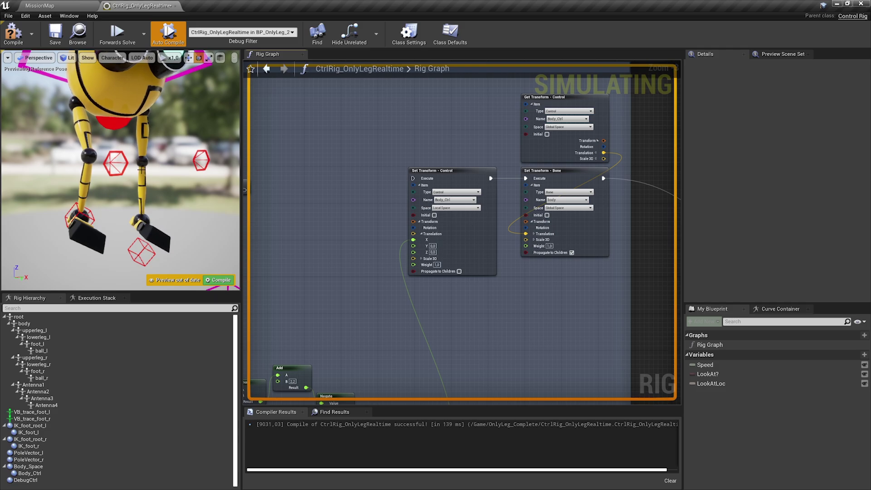
pyautogui.moveTo(348, 240); pyautogui.dragTo(388, 223, button='right')
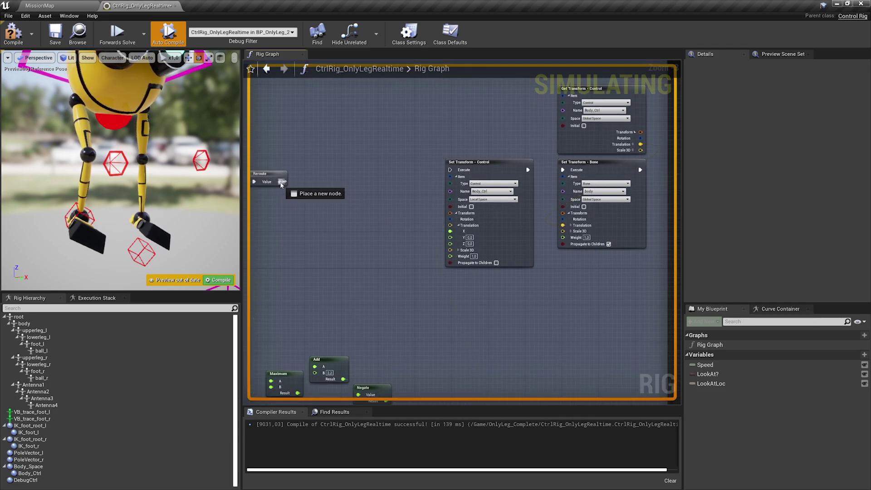
pyautogui.moveTo(281, 184); pyautogui.dragTo(451, 173)
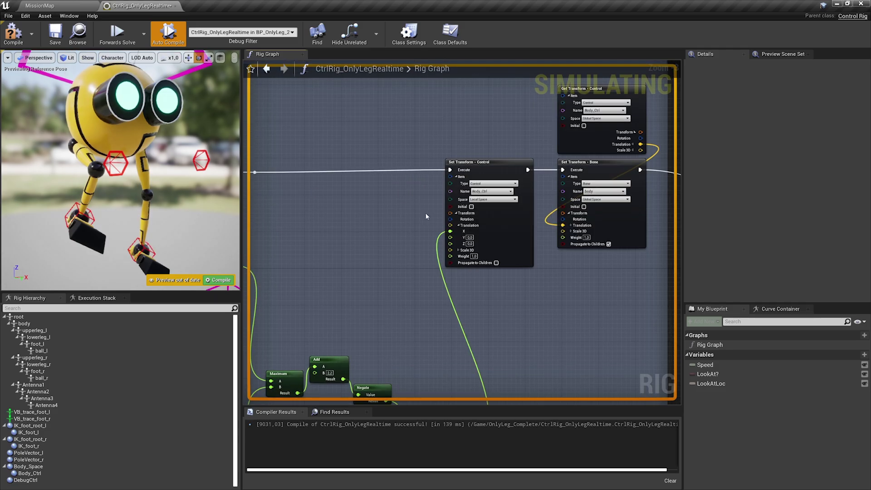
# - Examine the Maximum, Add, Negate and Accumulate Lerp nodes that compute the Body_Ctrl offset
pyautogui.moveTo(393, 290); pyautogui.dragTo(403, 140, button='right')
pyautogui.scroll(3, 333, 237)
pyautogui.moveTo(345, 244); pyautogui.dragTo(381, 251, button='right')
pyautogui.moveTo(402, 229)
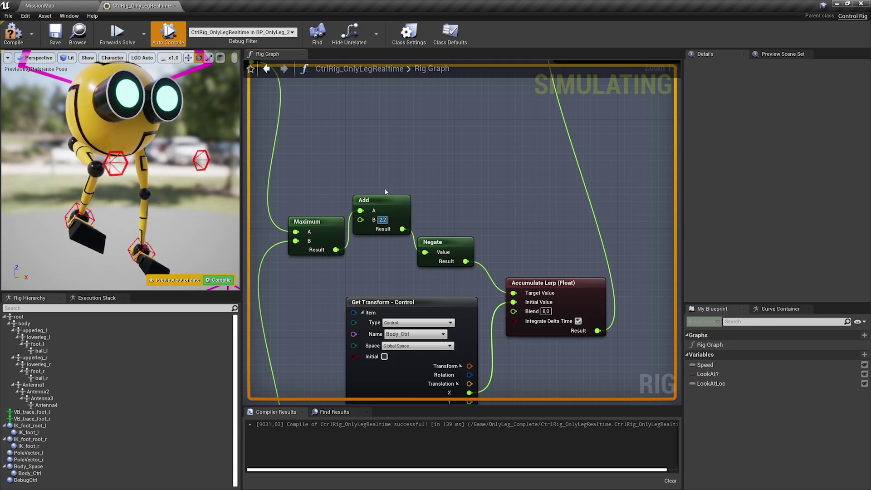
pyautogui.scroll(-1, 445, 209)
pyautogui.scroll(-1, 445, 209)
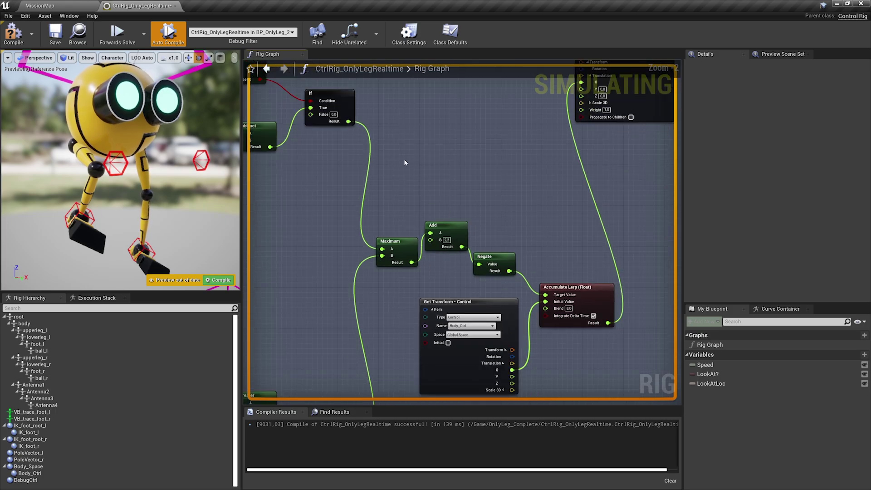
# - Examine the Distance Between node fed by upperleg_l and IK_foot_l while viewing the robot's legs up close
pyautogui.moveTo(404, 159); pyautogui.dragTo(680, 289, button='right')
pyautogui.moveTo(455, 161); pyautogui.dragTo(484, 262, button='right')
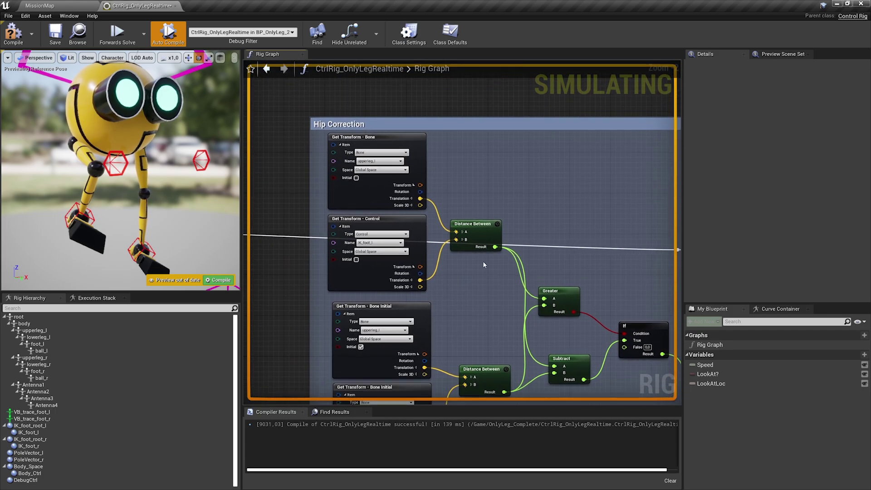
pyautogui.scroll(2, 483, 262)
pyautogui.moveTo(471, 294); pyautogui.dragTo(440, 309, button='right')
pyautogui.moveTo(172, 181); pyautogui.dragTo(195, 207, button='right')
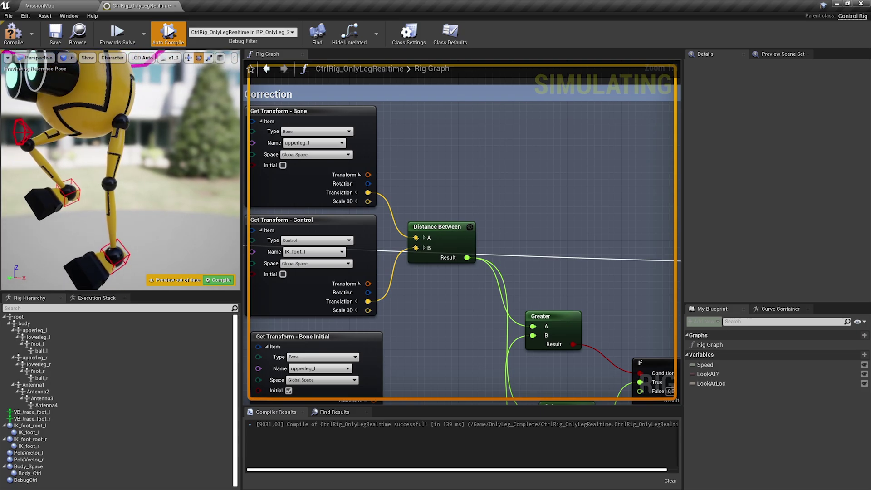
# - Turn on visual debug for inputs A and B of the Distance Between node and view the leg from the side
pyautogui.rightClick(416, 238)
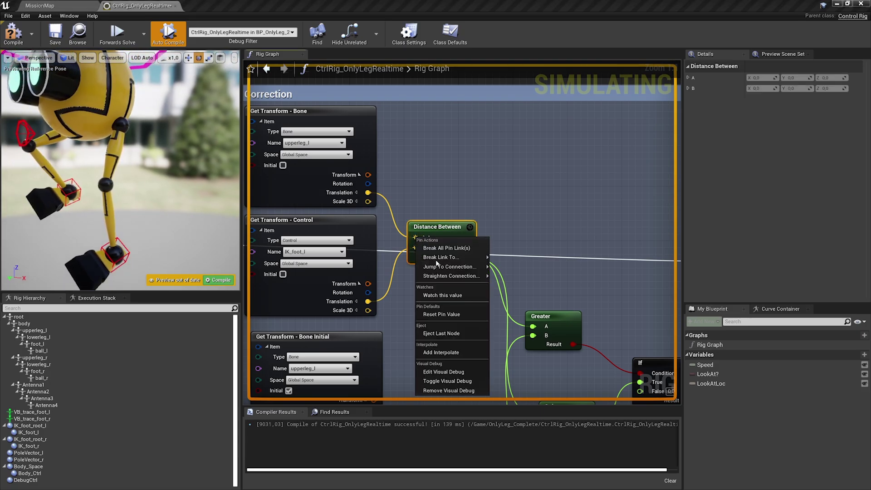
pyautogui.click(466, 383)
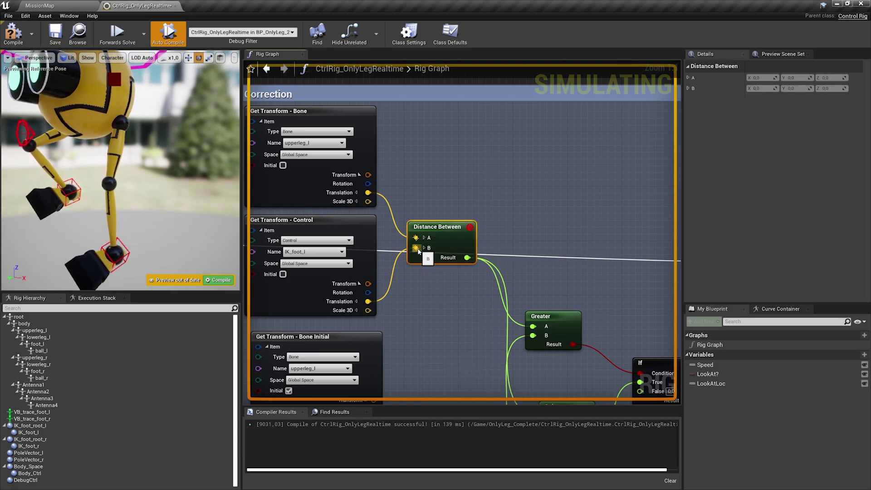
pyautogui.rightClick(417, 248)
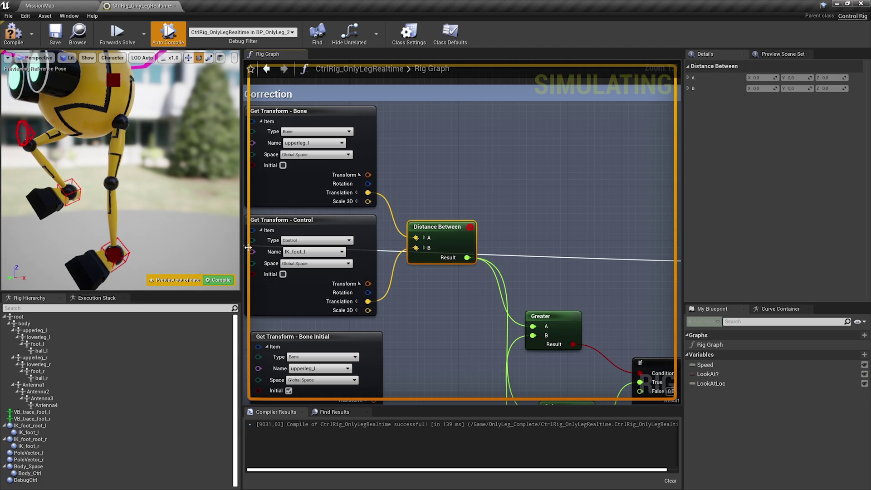
pyautogui.keyDown('alt'); pyautogui.moveTo(150, 163); pyautogui.dragTo(204, 164); pyautogui.keyUp('alt')
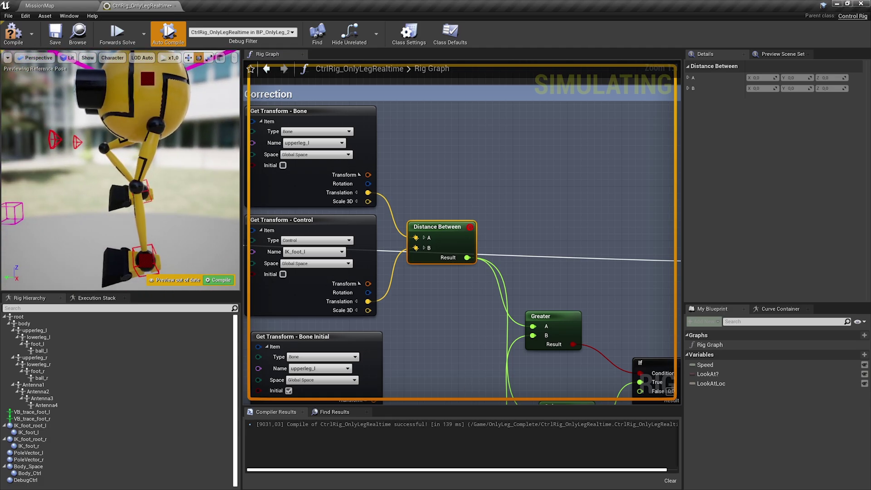
# - Enable both Draw Line nodes after Hip Correction, for the initial upperleg_l-to-foot_l line and the current upperleg_l-to-IK_foot_l line
pyautogui.moveTo(136, 168); pyautogui.dragTo(156, 164, button='right')
pyautogui.scroll(-5, 148, 162)
pyautogui.scroll(5, 147, 163)
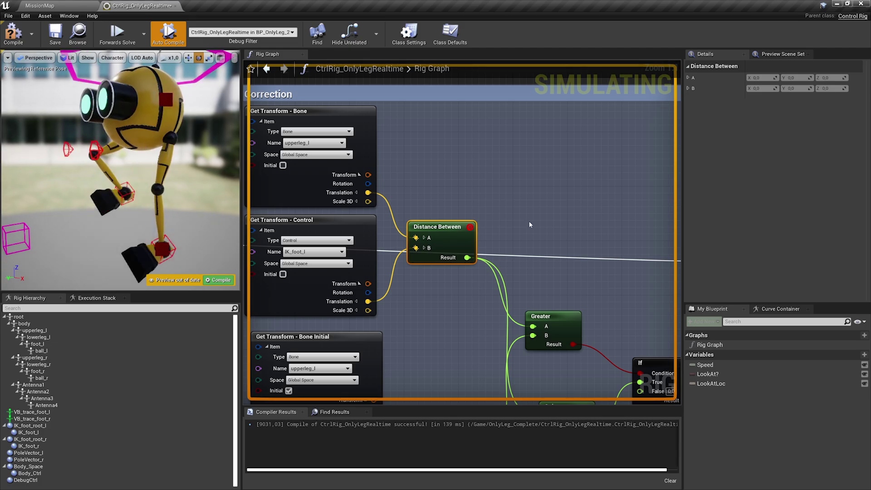
pyautogui.scroll(-4, 530, 225)
pyautogui.moveTo(552, 228); pyautogui.dragTo(250, 184, button='right')
pyautogui.moveTo(500, 208); pyautogui.dragTo(249, 139, button='right')
pyautogui.scroll(3, 371, 200)
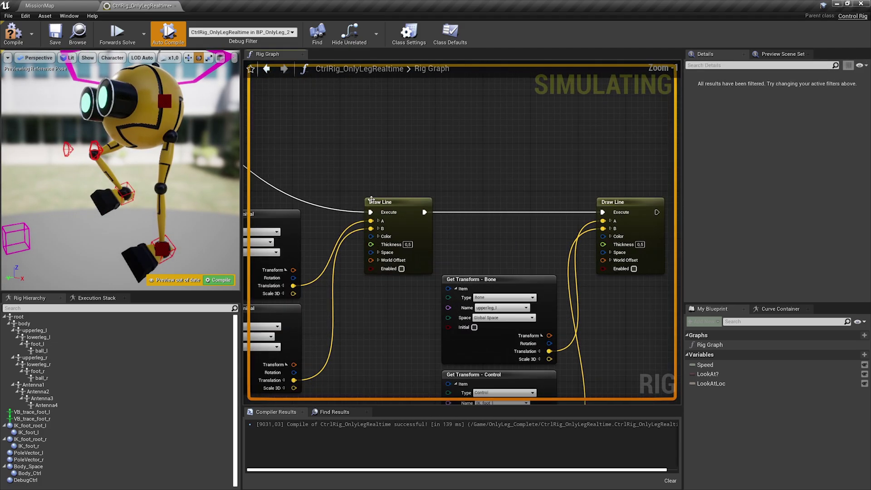
pyautogui.moveTo(371, 199); pyautogui.dragTo(442, 177, button='right')
pyautogui.click(473, 179)
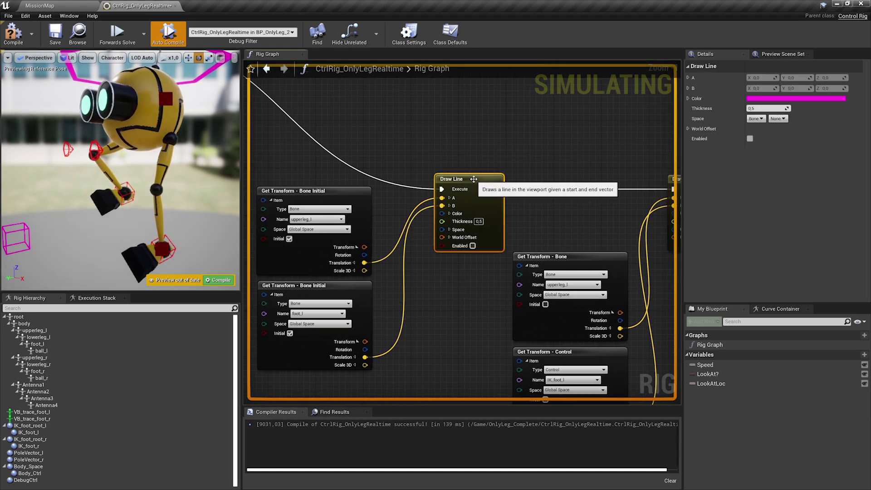
pyautogui.click(473, 245)
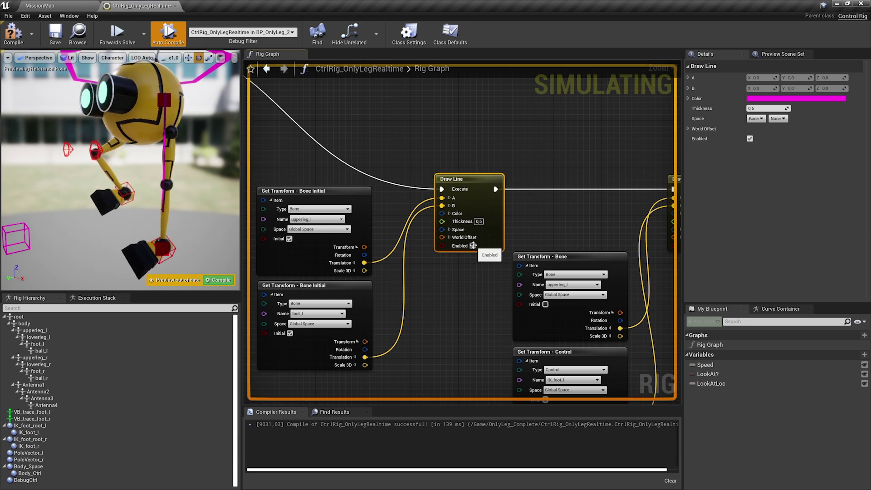
pyautogui.moveTo(473, 246); pyautogui.dragTo(407, 235, button='right')
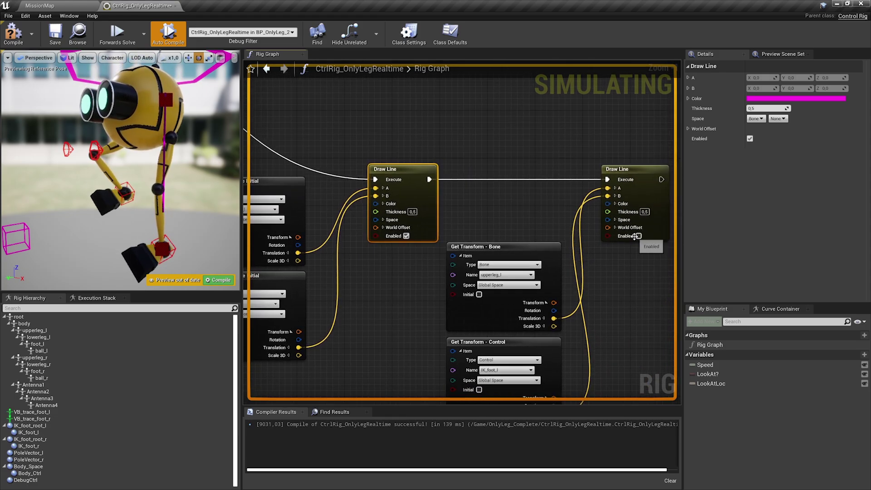
pyautogui.click(636, 236)
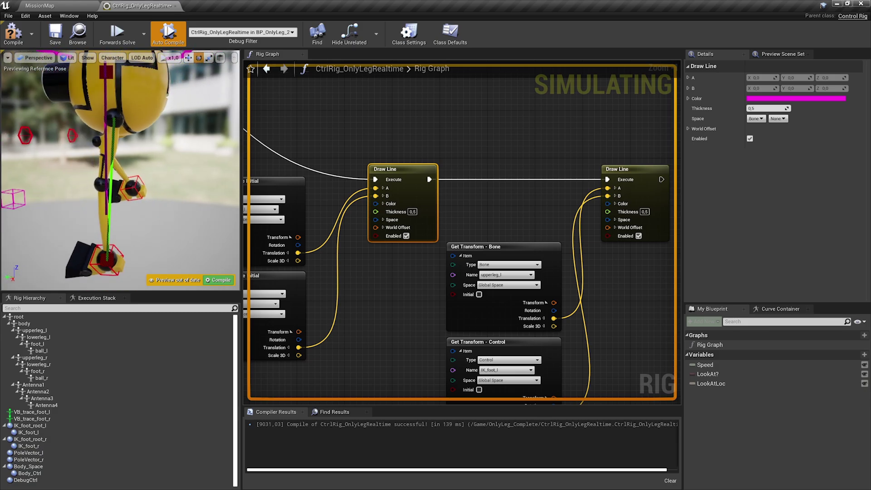
# - Connect the execution output of the upperleg_r Basic IK node to the pole vector's Draw Line node and view the line up close
pyautogui.scroll(-2, 508, 228)
pyautogui.scroll(-2, 508, 228)
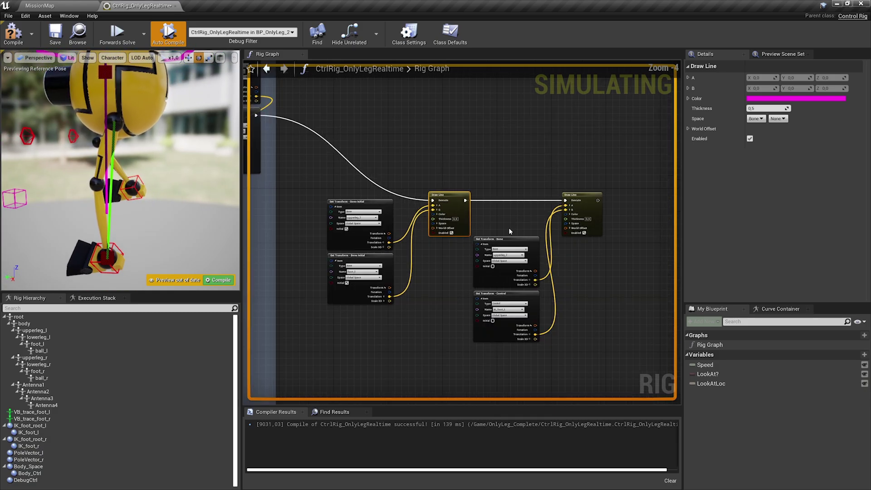
pyautogui.click(346, 200)
pyautogui.moveTo(346, 200); pyautogui.dragTo(483, 199, button='right')
pyautogui.scroll(-3, 482, 200)
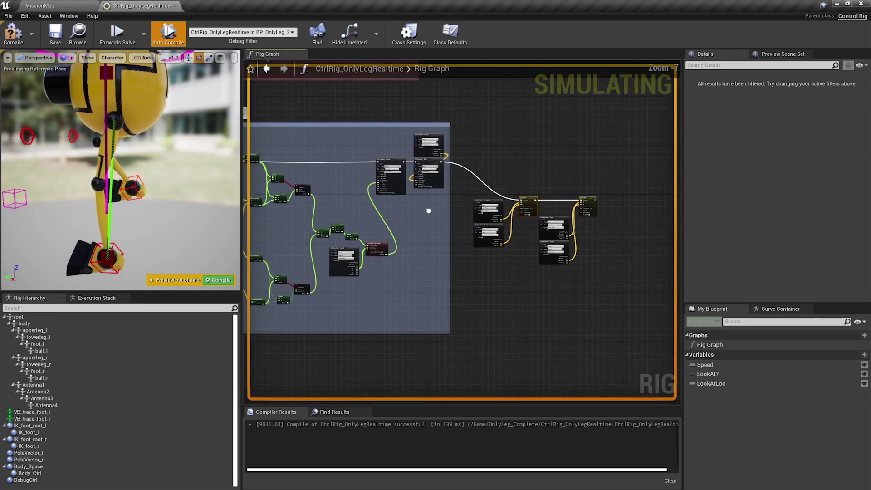
pyautogui.moveTo(430, 210); pyautogui.dragTo(567, 195, button='right')
pyautogui.moveTo(350, 223); pyautogui.dragTo(509, 202, button='right')
pyautogui.scroll(2, 446, 224)
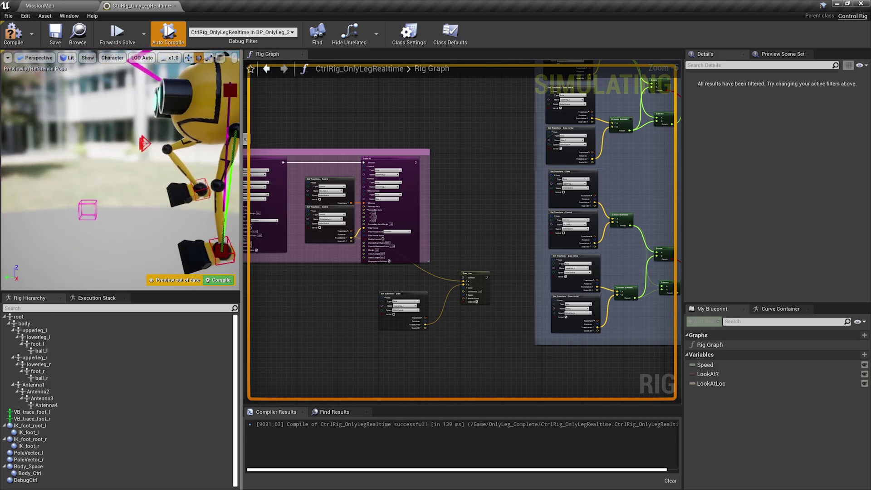
pyautogui.scroll(2, 424, 191)
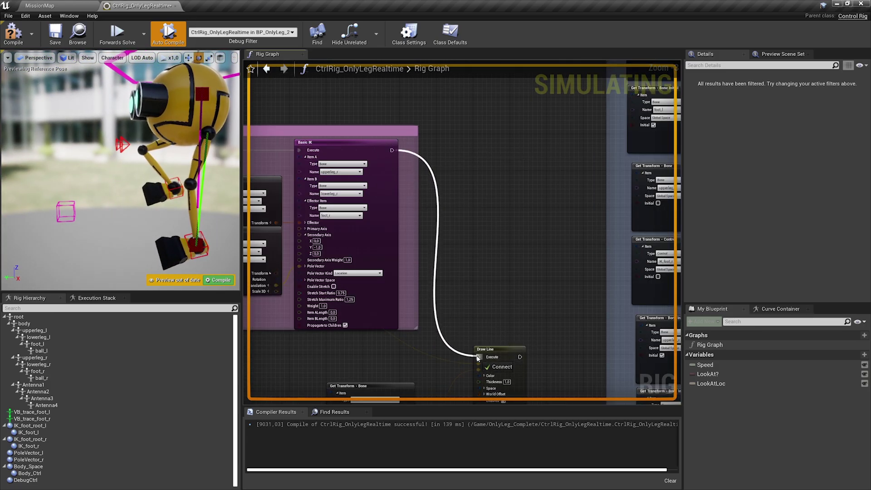
pyautogui.moveTo(479, 358); pyautogui.dragTo(479, 358)
pyautogui.moveTo(180, 196); pyautogui.dragTo(200, 196, button='right')
pyautogui.moveTo(109, 198)
pyautogui.mouseDown(button='right')
pyautogui.moveTo(98, 198)
pyautogui.moveTo(109, 198)
pyautogui.mouseUp(button='right')
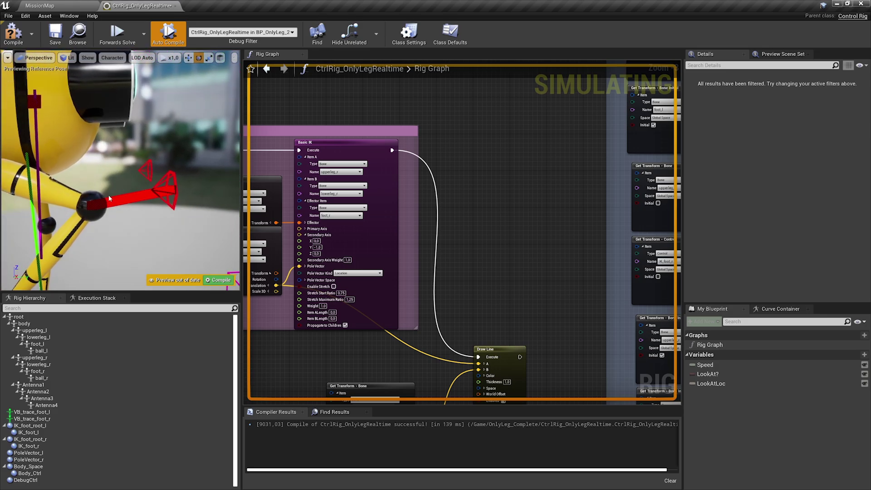
# - Bring the whole robot back into view and select the DebugCtrl cube control beside it
pyautogui.scroll(-5, 384, 194)
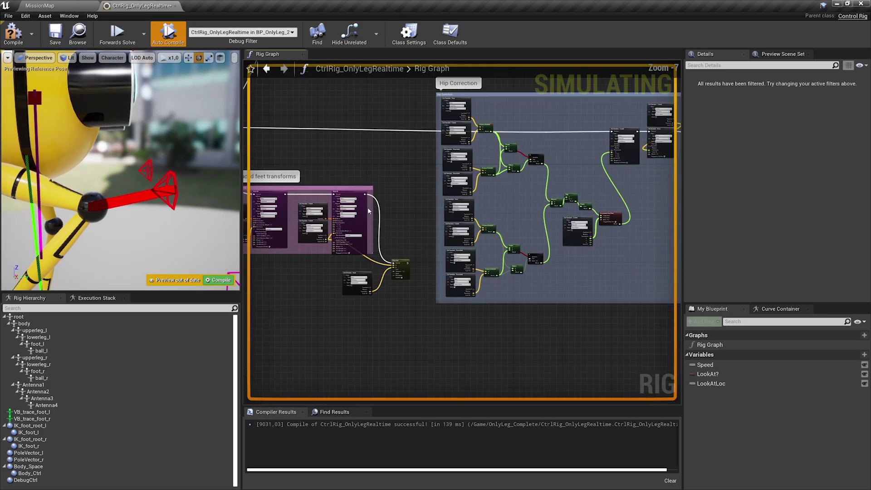
pyautogui.moveTo(330, 164); pyautogui.dragTo(345, 174, button='right')
pyautogui.scroll(-8, 150, 181)
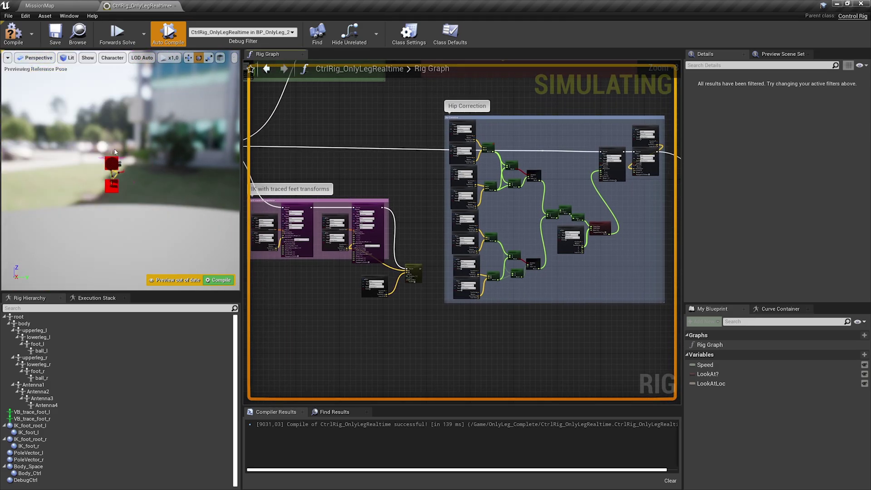
pyautogui.moveTo(149, 181); pyautogui.dragTo(91, 158, button='right')
pyautogui.moveTo(108, 240); pyautogui.dragTo(90, 267, button='right')
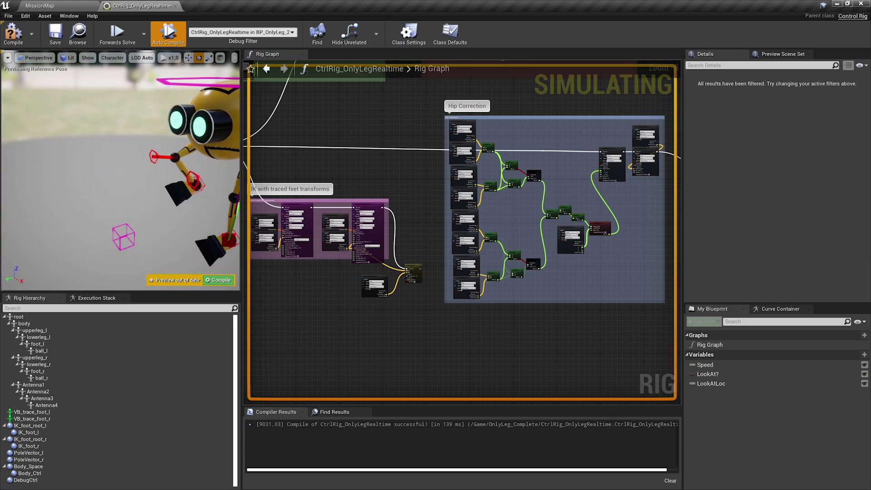
pyautogui.click(116, 231)
# - Connect output C of the Sequence node to the Set Transform - Control node of DebugCtrl
pyautogui.scroll(-2, 313, 145)
pyautogui.moveTo(313, 146); pyautogui.dragTo(456, 194, button='right')
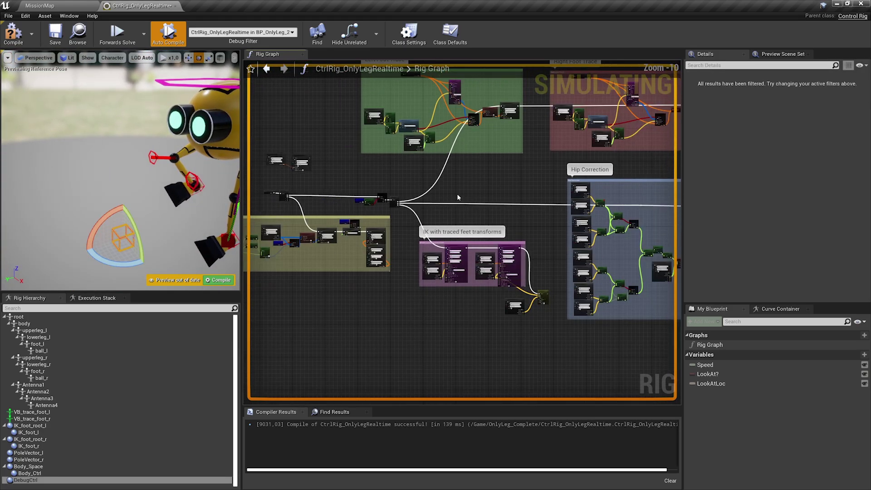
pyautogui.scroll(-1, 345, 171)
pyautogui.moveTo(345, 171); pyautogui.dragTo(461, 198, button='right')
pyautogui.scroll(4, 447, 198)
pyautogui.scroll(3, 435, 206)
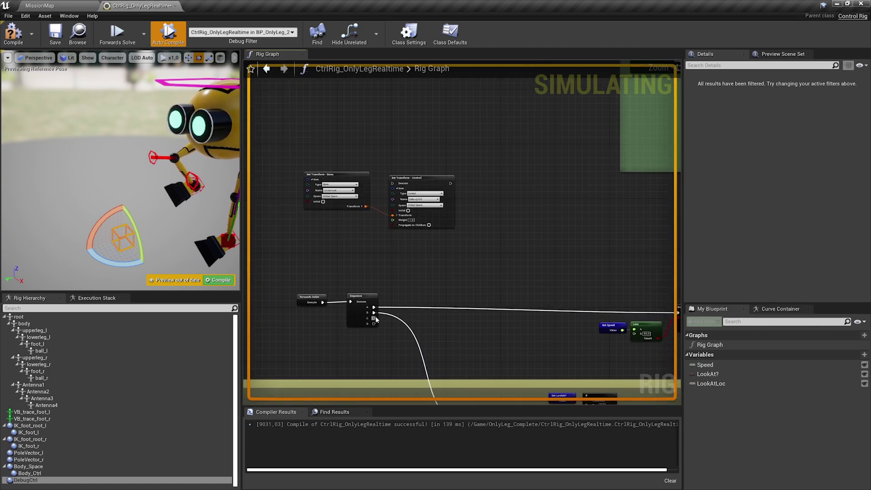
pyautogui.moveTo(395, 186); pyautogui.dragTo(393, 183)
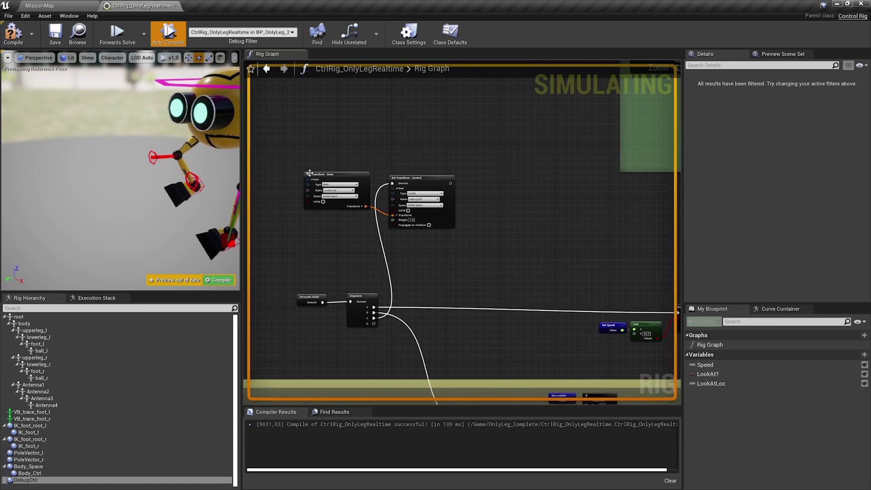
# - View the debug cube at the antenna tip, select its Get Transform and Set Transform nodes, and compile the rig
pyautogui.moveTo(232, 139)
pyautogui.mouseDown(button='right')
pyautogui.moveTo(213, 150)
pyautogui.moveTo(232, 140)
pyautogui.moveTo(240, 147)
pyautogui.moveTo(224, 146)
pyautogui.mouseUp(button='right')
pyautogui.click(203, 139)
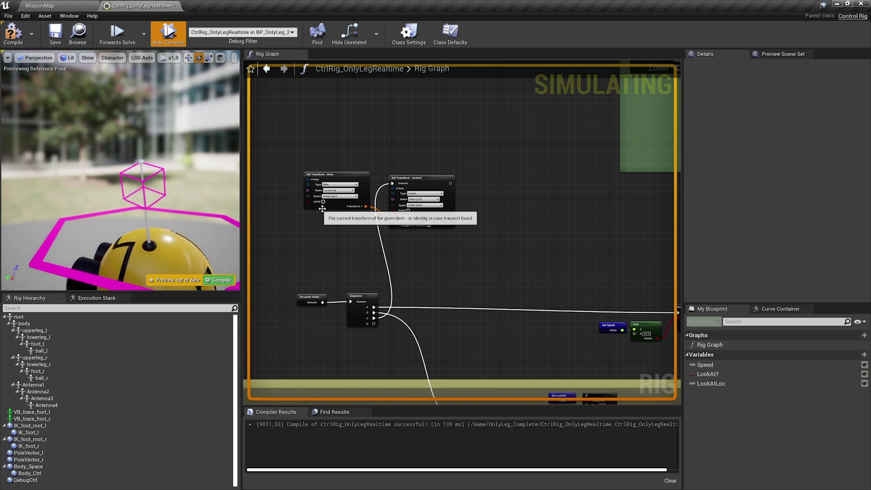
pyautogui.moveTo(389, 204); pyautogui.dragTo(315, 209)
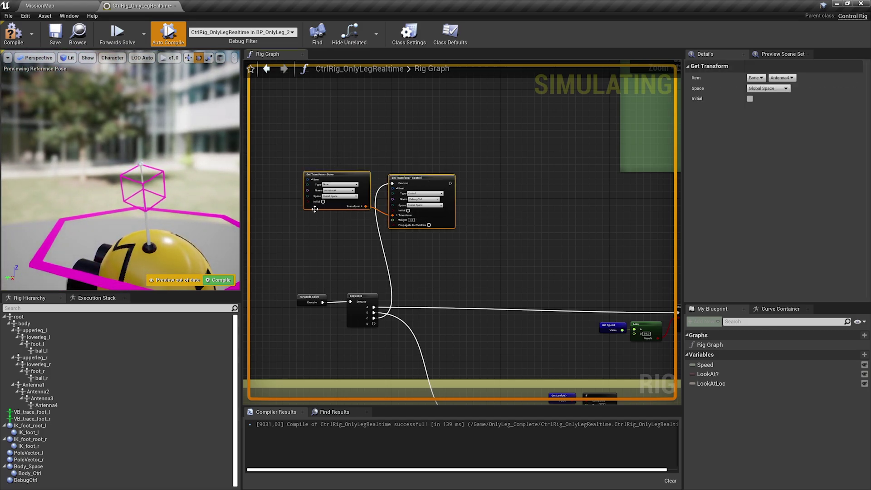
pyautogui.click(19, 41)
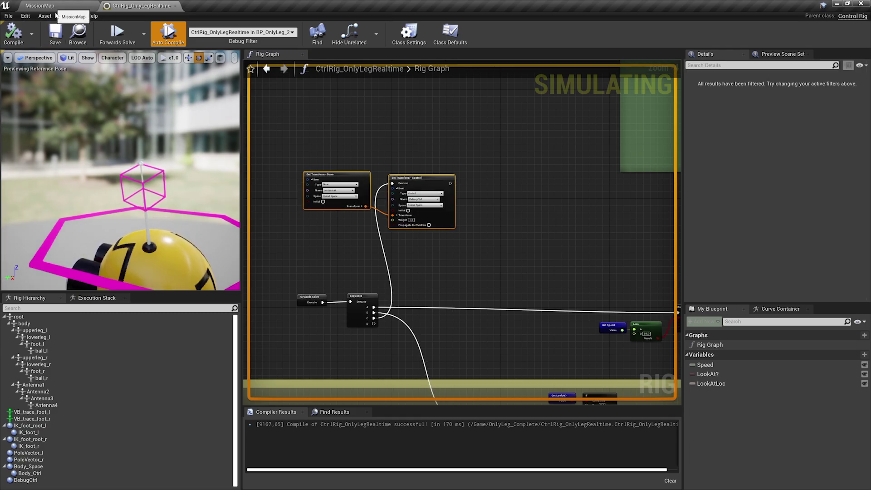